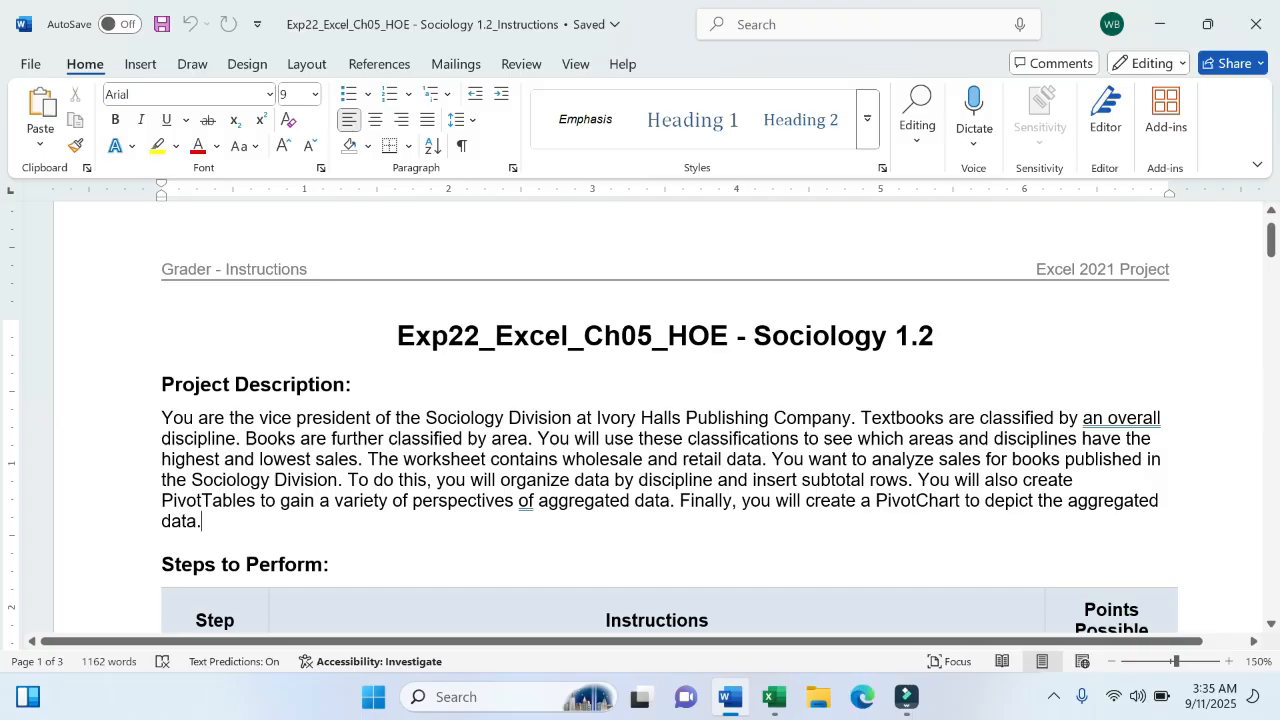
- Highlight the book-sales phrase, 'organize data by discipline' and 'insert subtotal rows' in yellow
drag(810, 459, 1093, 466)
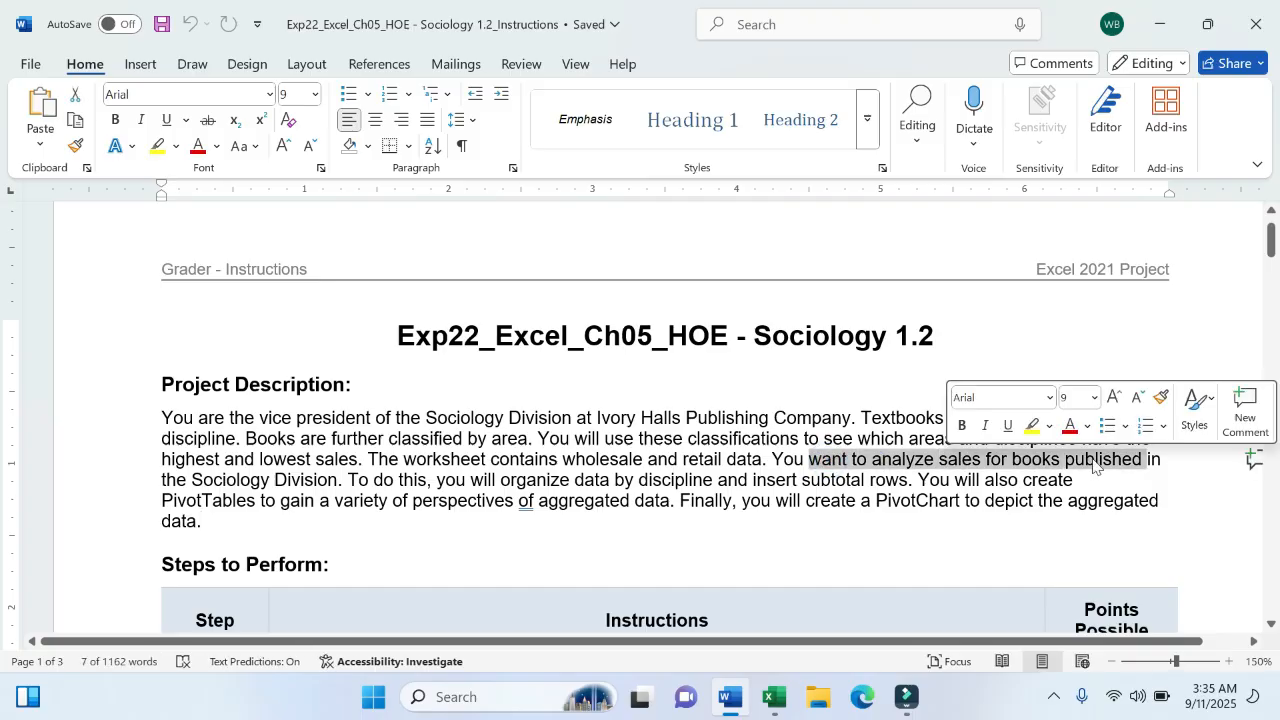
click(1032, 426)
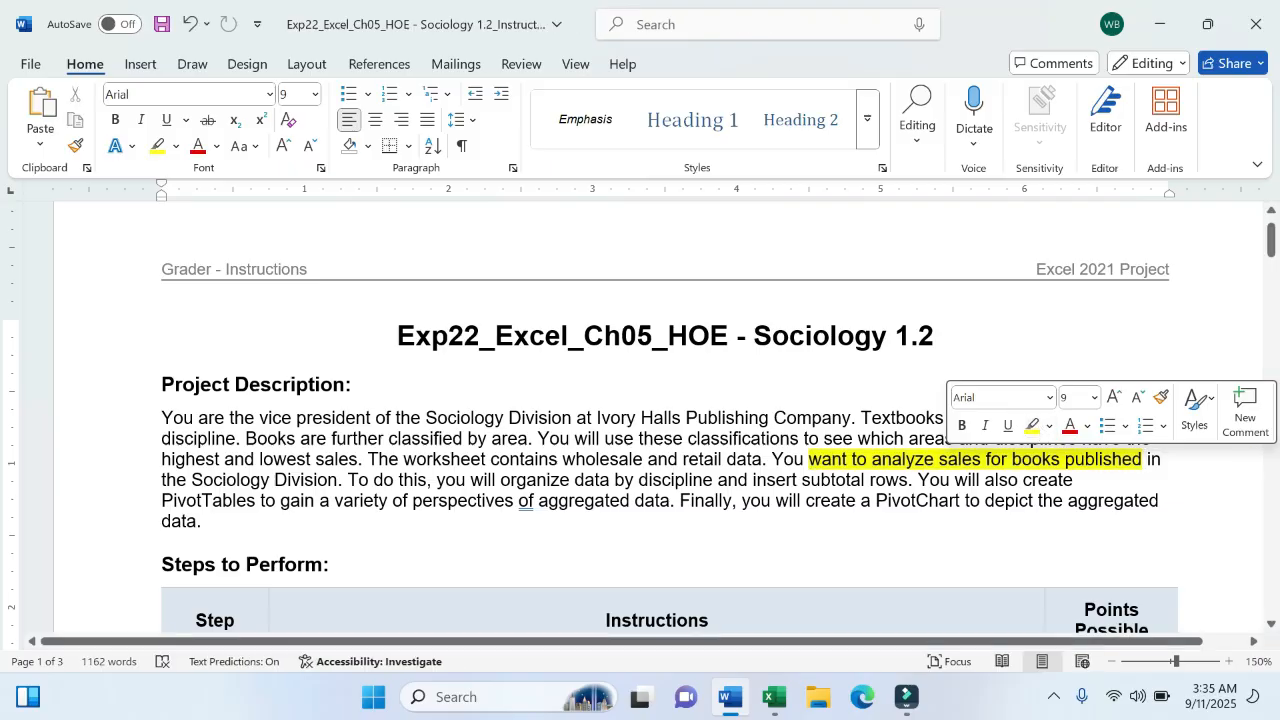
drag(500, 480, 692, 484)
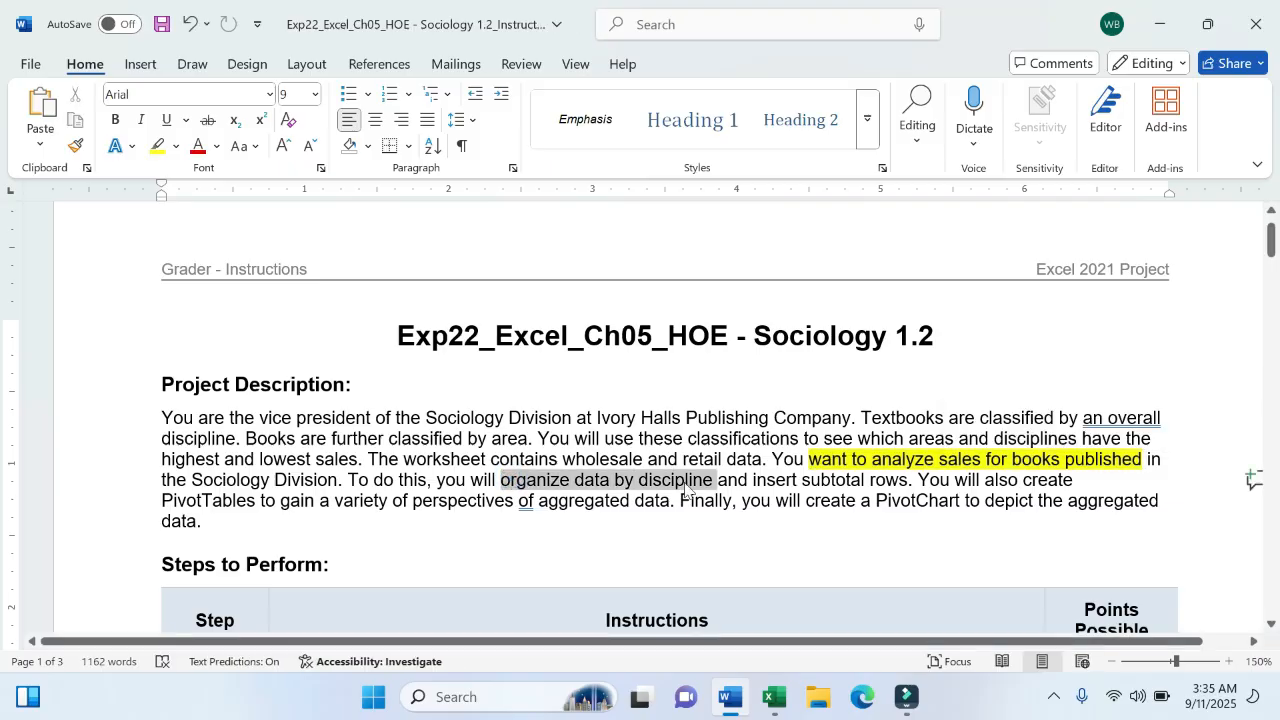
click(769, 448)
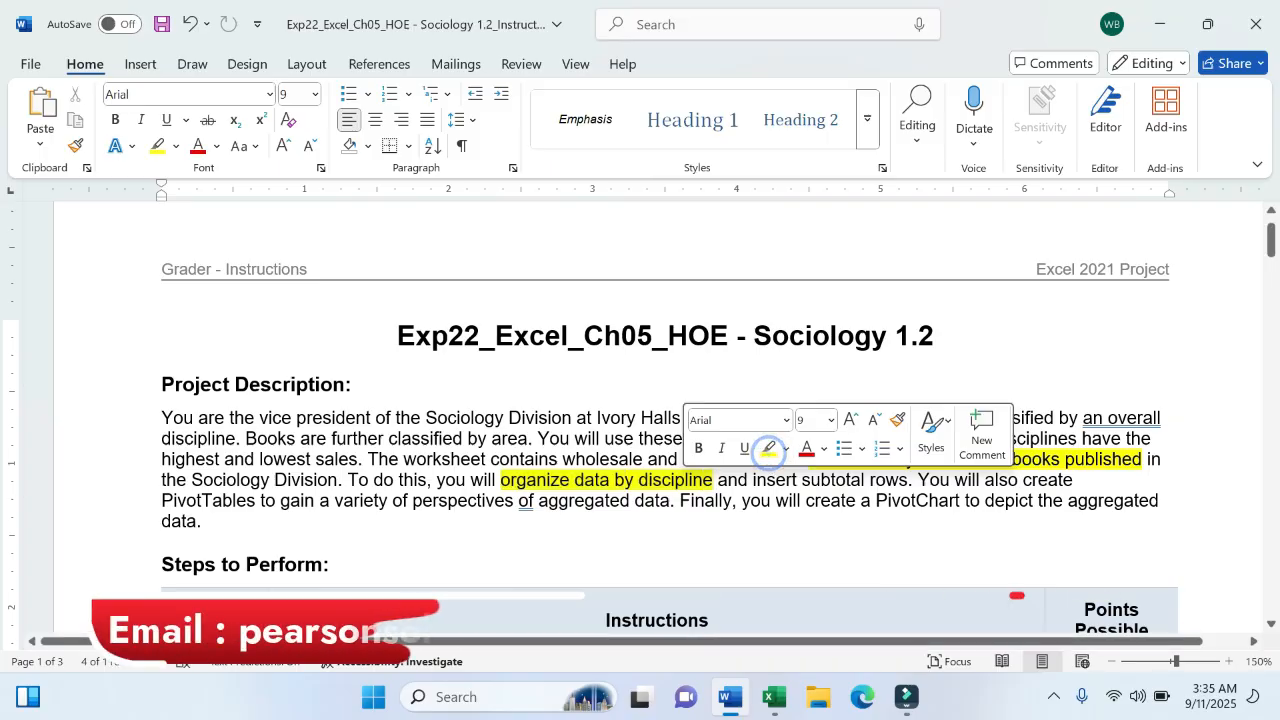
drag(752, 482, 893, 488)
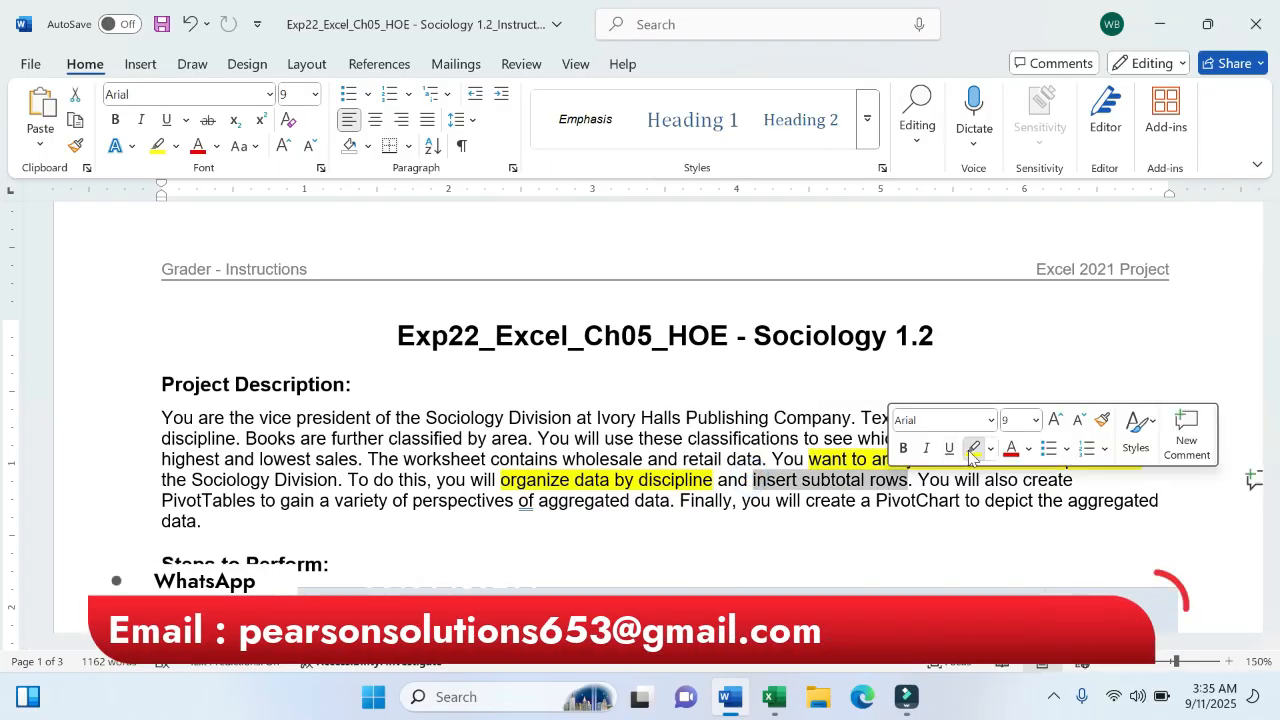
click(971, 449)
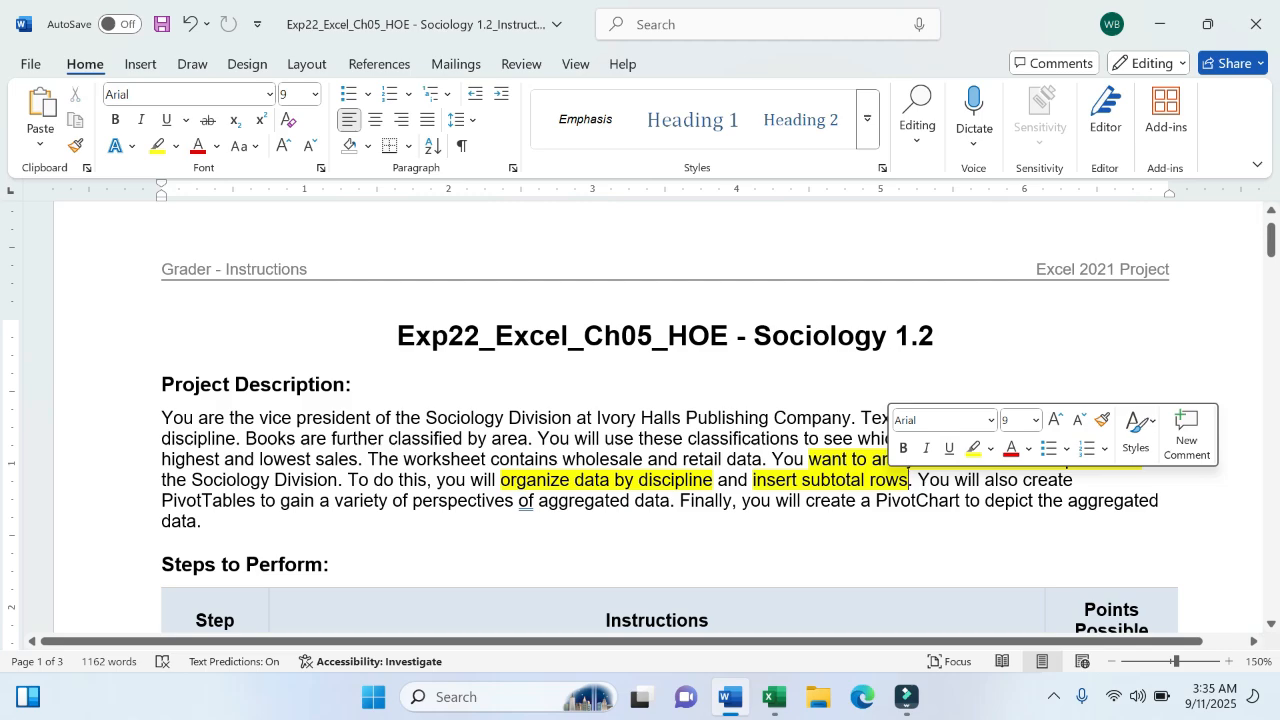
- Highlight the PivotTables text and 'create a PivotChart' in yellow, then scroll to the Steps table
mouse_move(161, 500)
mouse_down()
mouse_move(254, 500)
mouse_move(212, 521)
mouse_move(518, 500)
mouse_move(434, 500)
mouse_up()
click(515, 465)
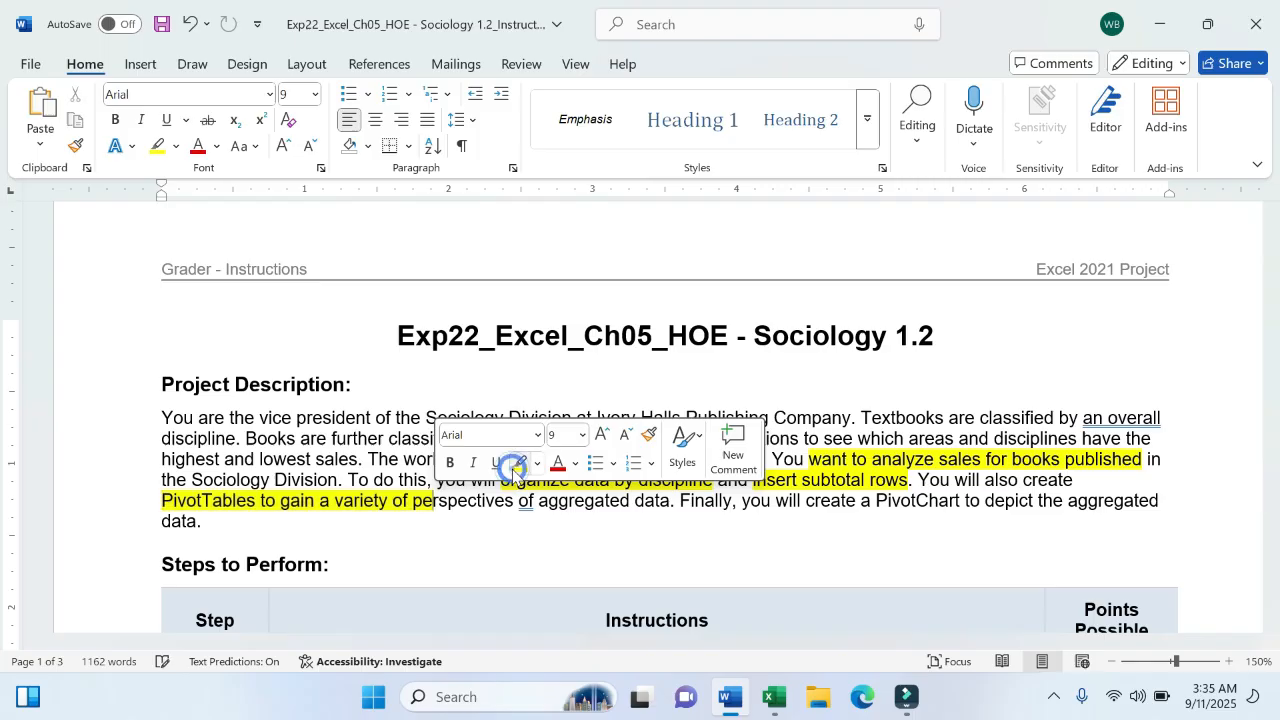
click(520, 523)
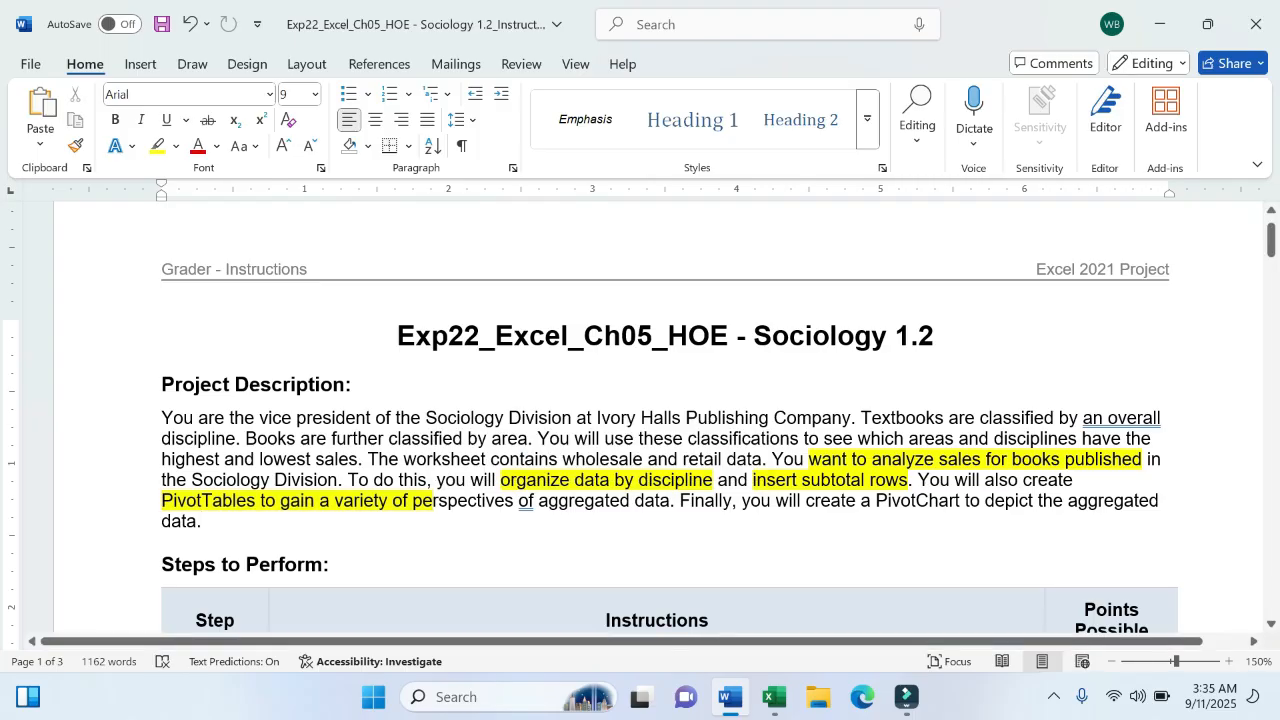
drag(806, 501, 962, 504)
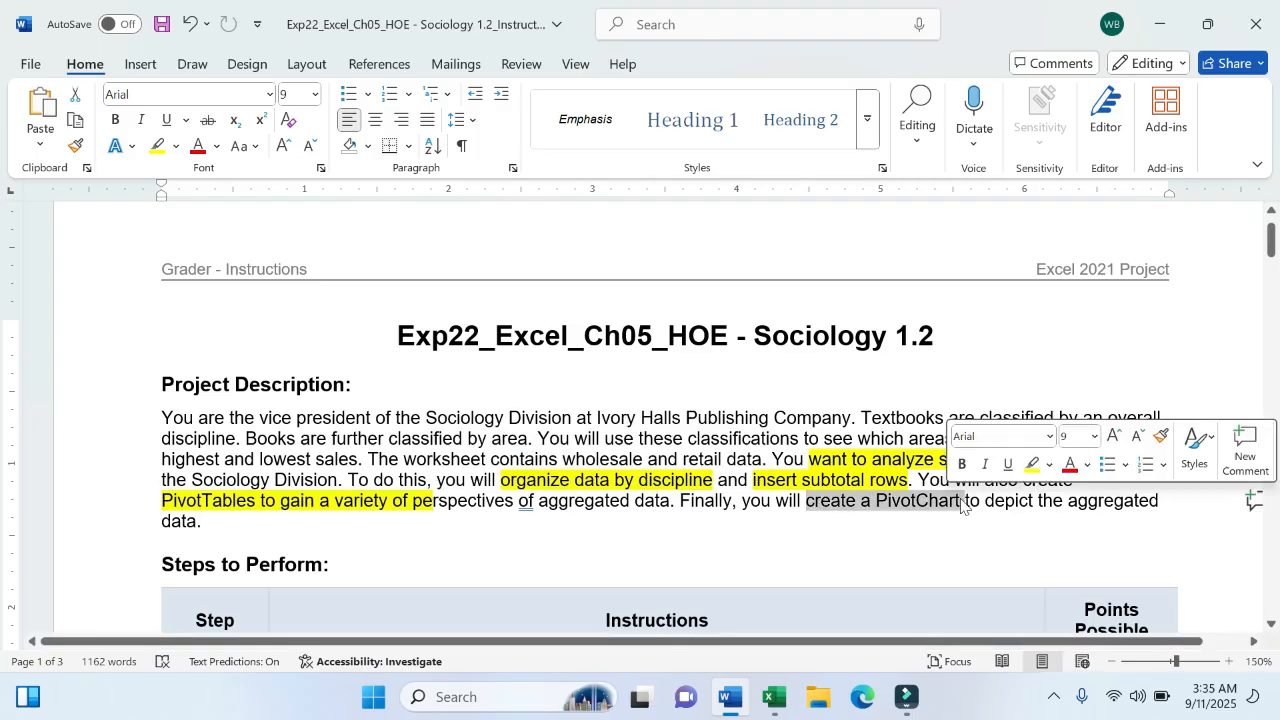
click(1032, 464)
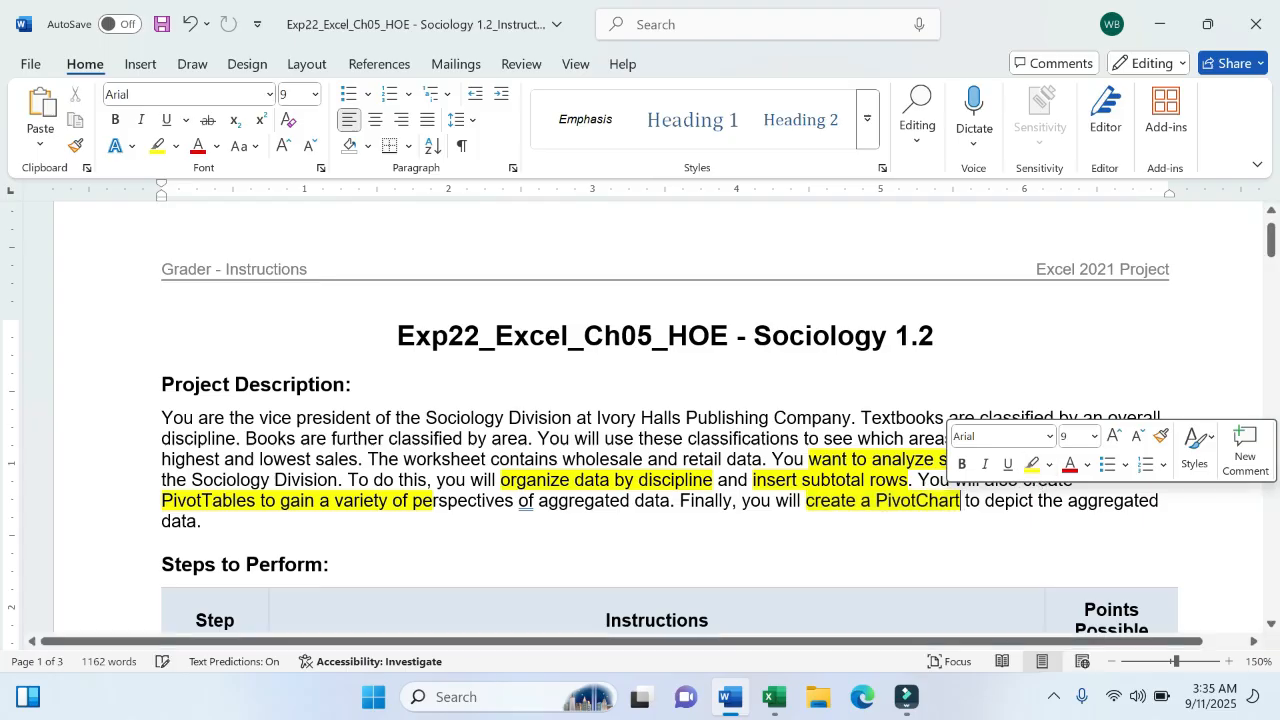
scroll(787, 502, down, 1)
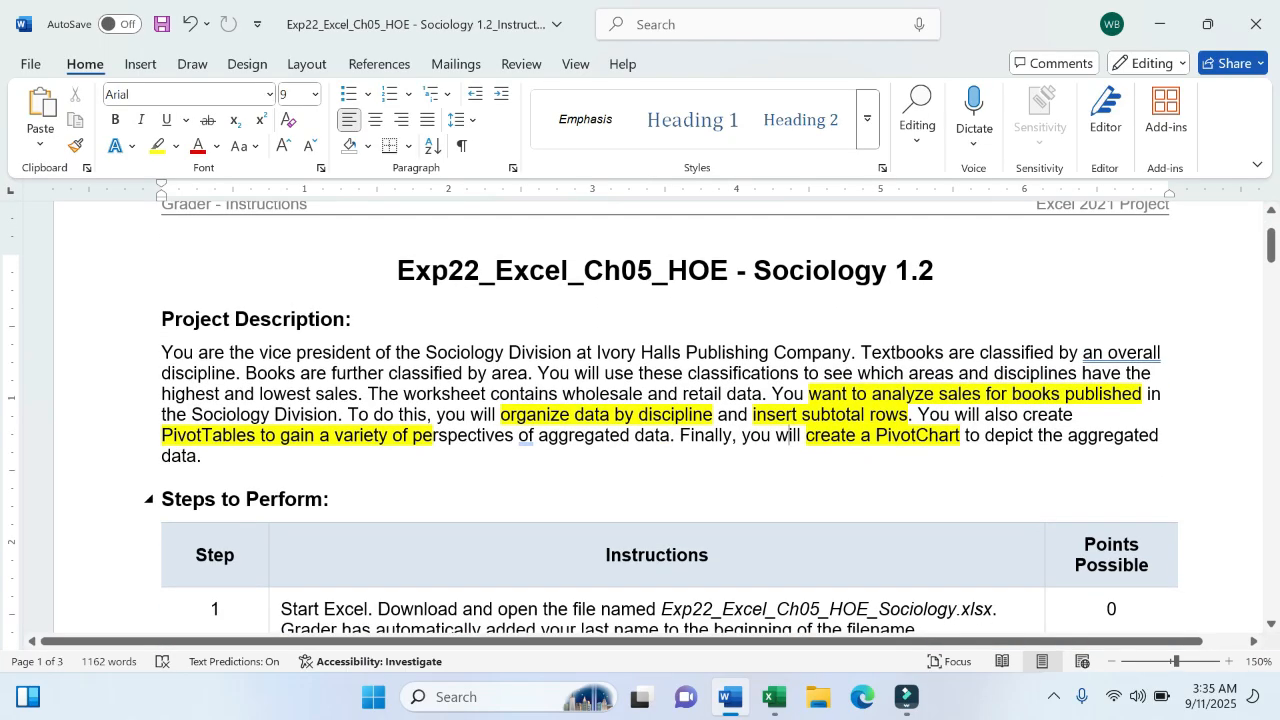
scroll(784, 497, down, 3)
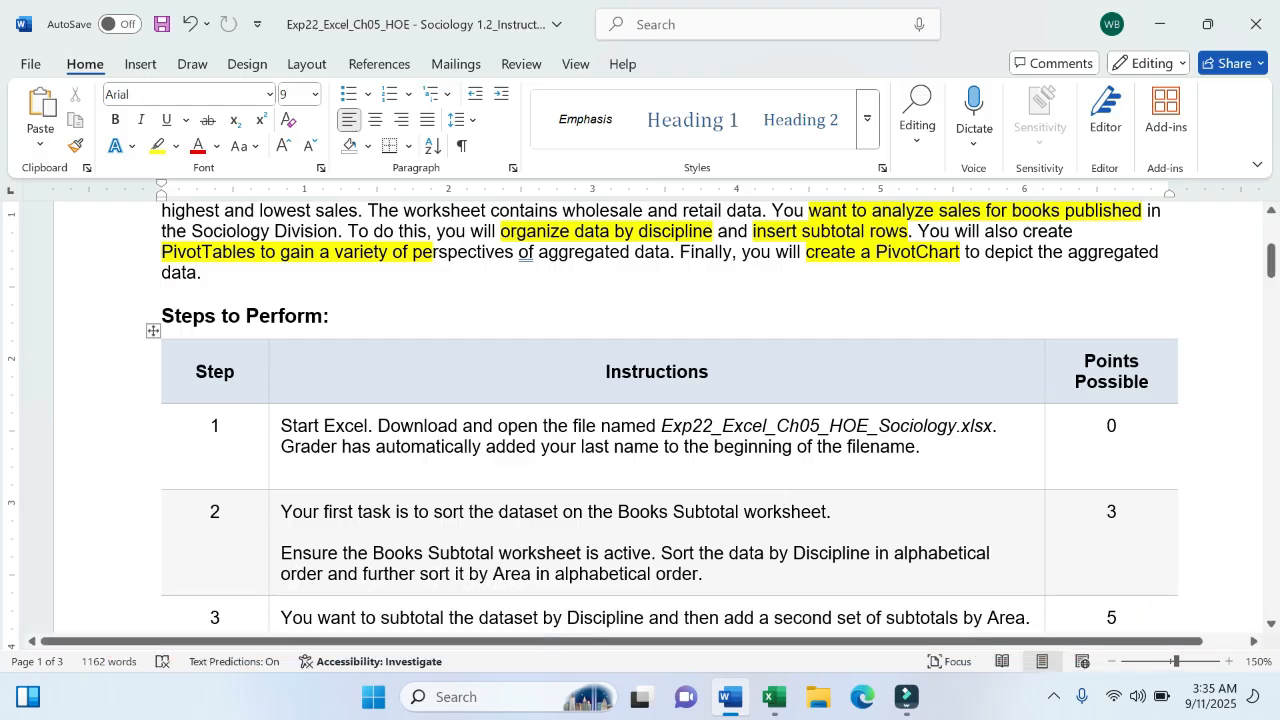
click(773, 697)
click(528, 400)
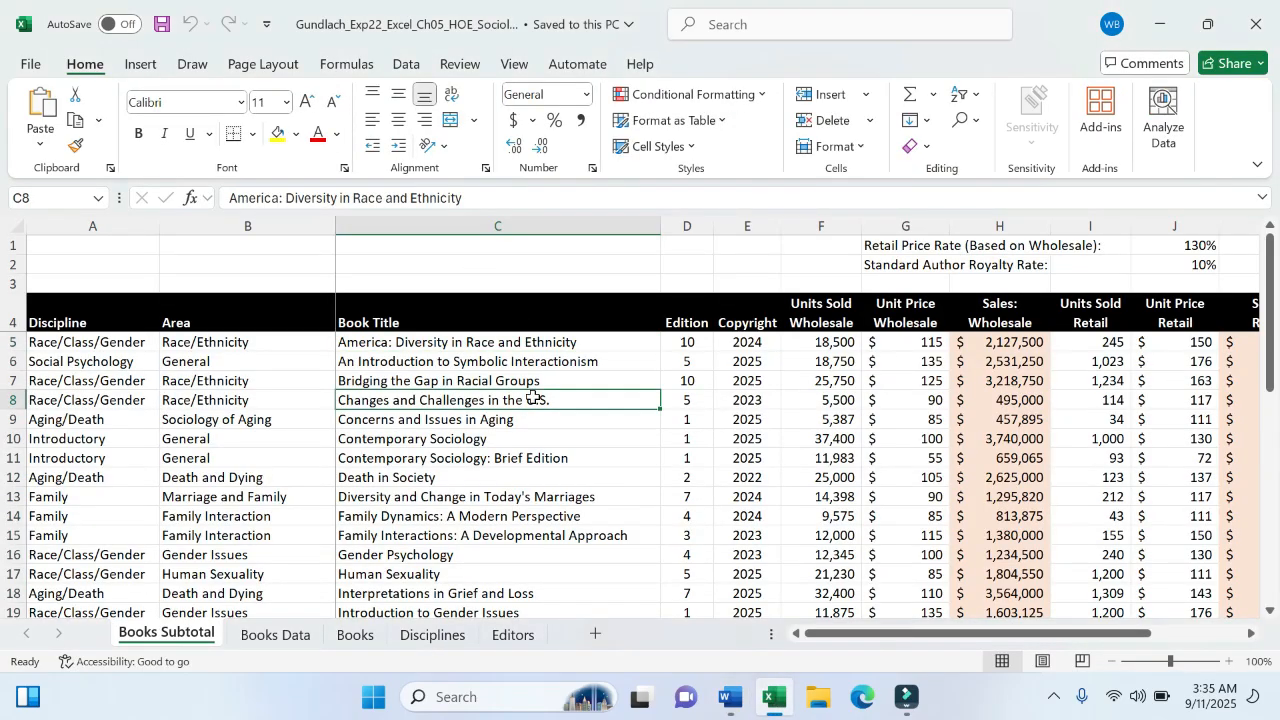
click(404, 244)
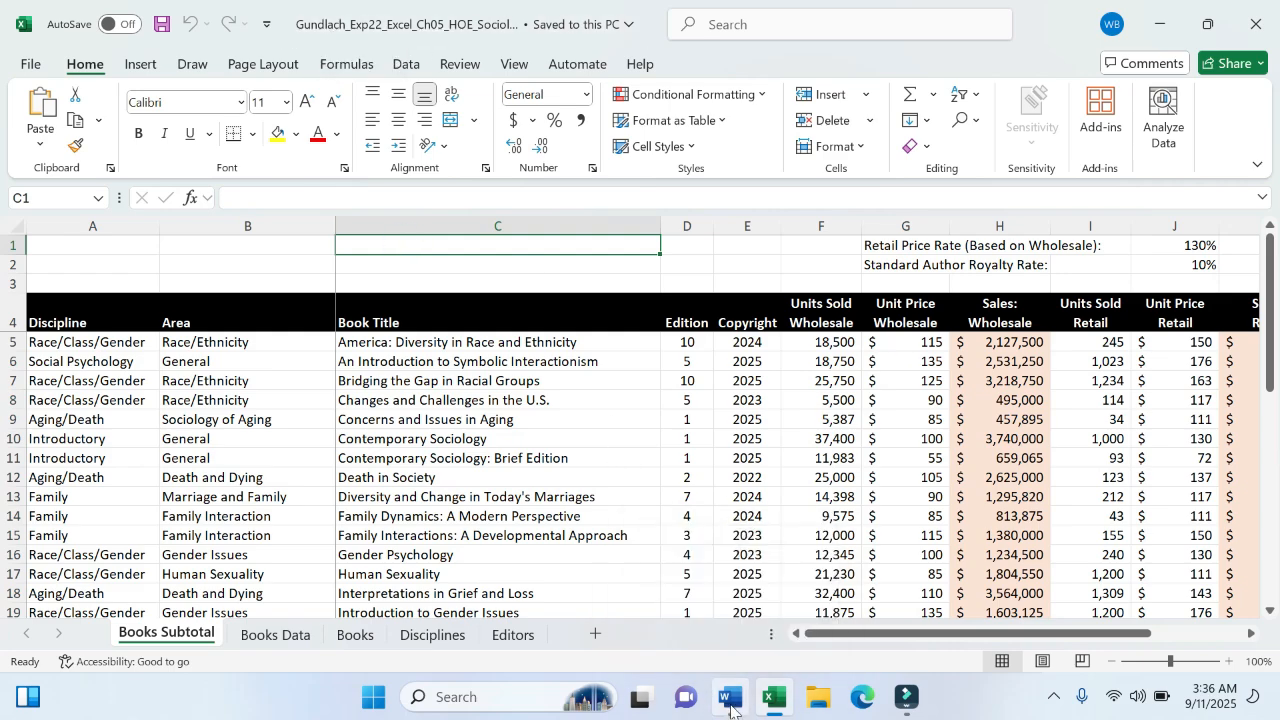
click(730, 699)
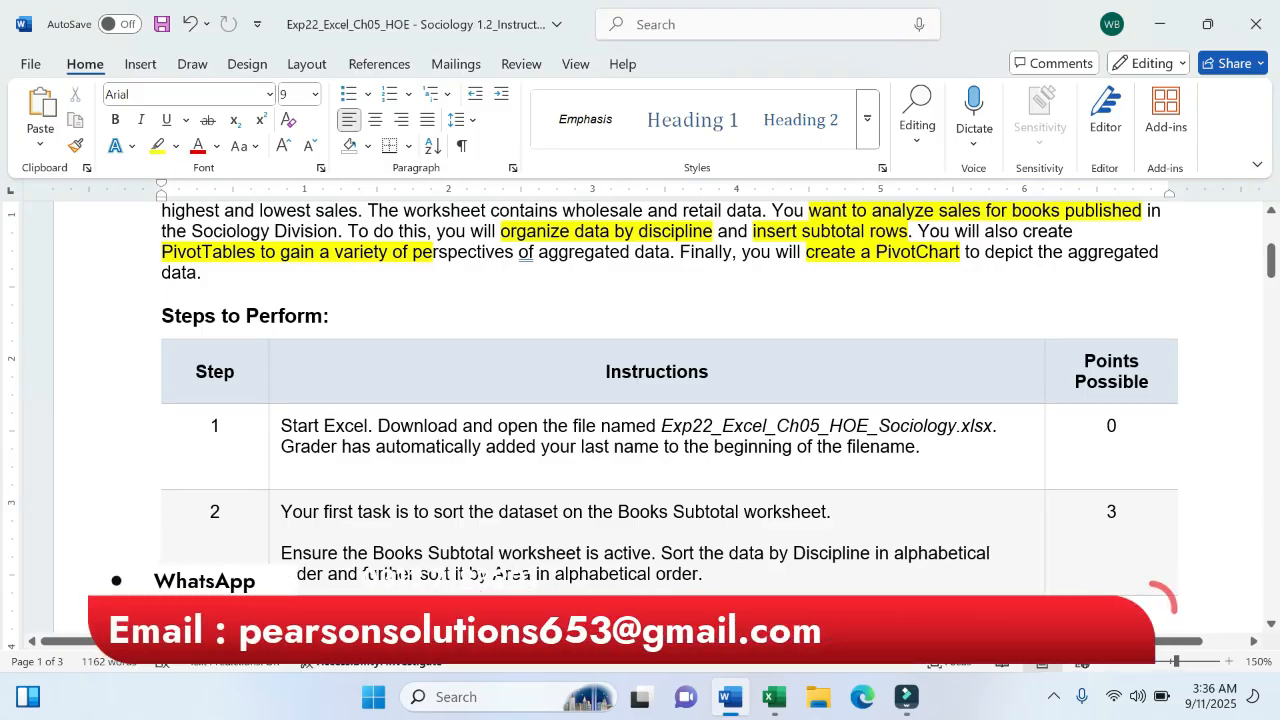
- Highlight the first Step 2 task sentence in yellow
drag(281, 511, 1253, 511)
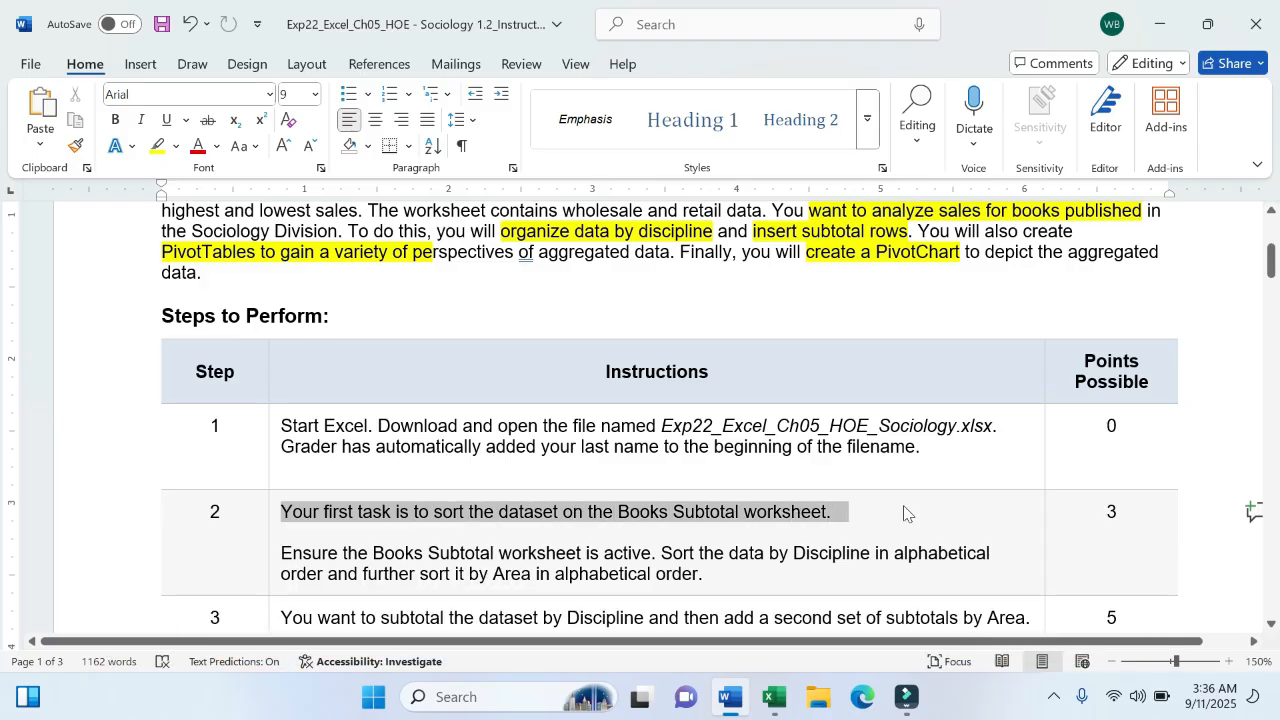
click(975, 471)
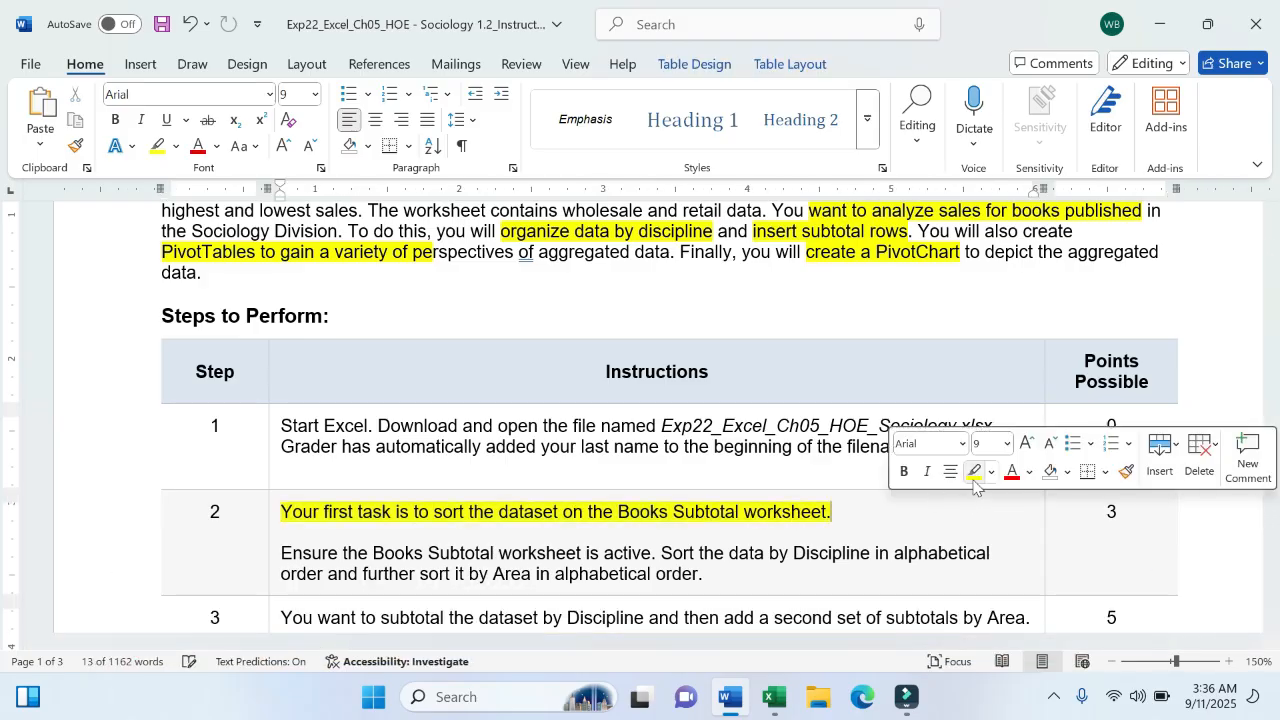
click(900, 535)
scroll(900, 535, down, 2)
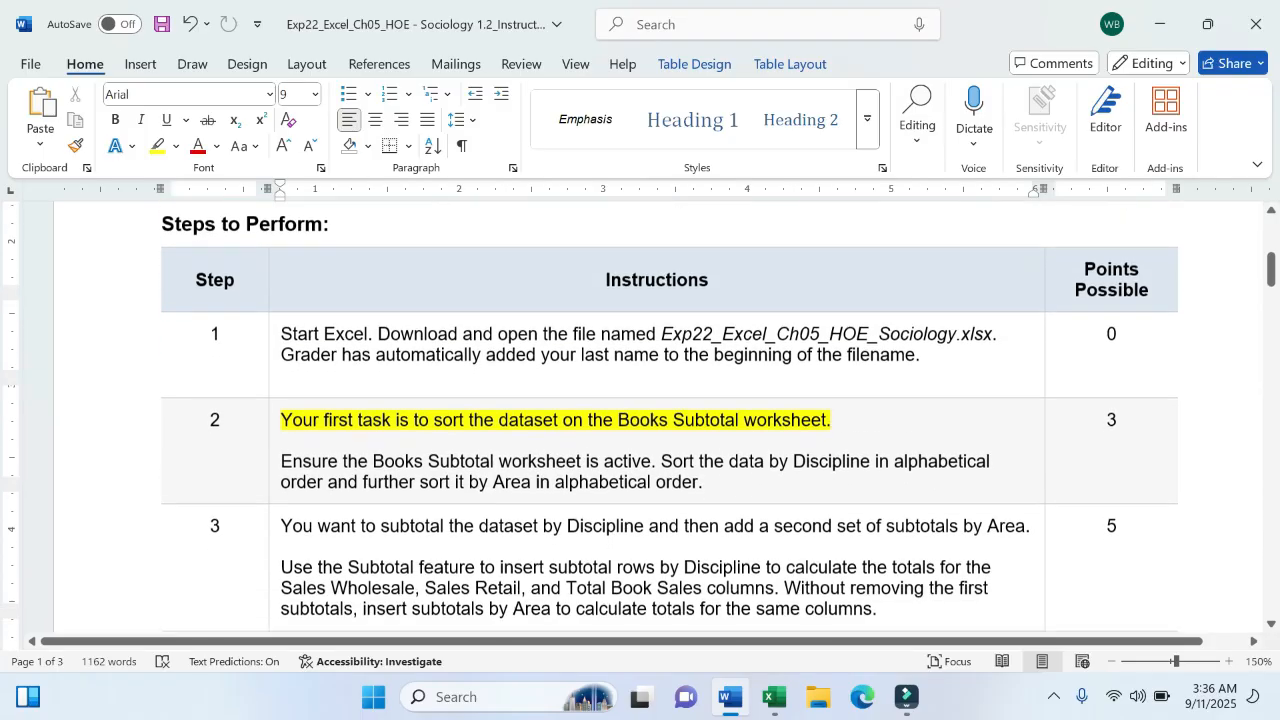
scroll(900, 535, down, 2)
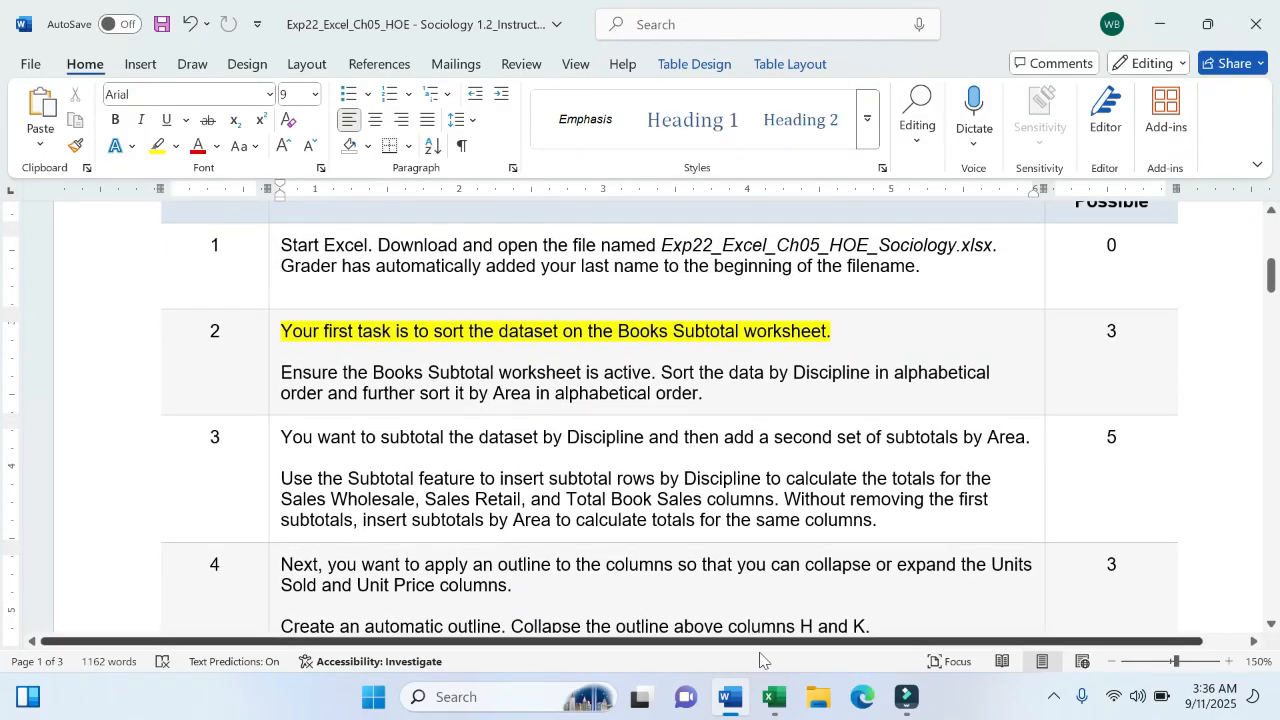
- Highlight the sentence about sorting by Discipline in yellow, then bring Excel forward
click(774, 697)
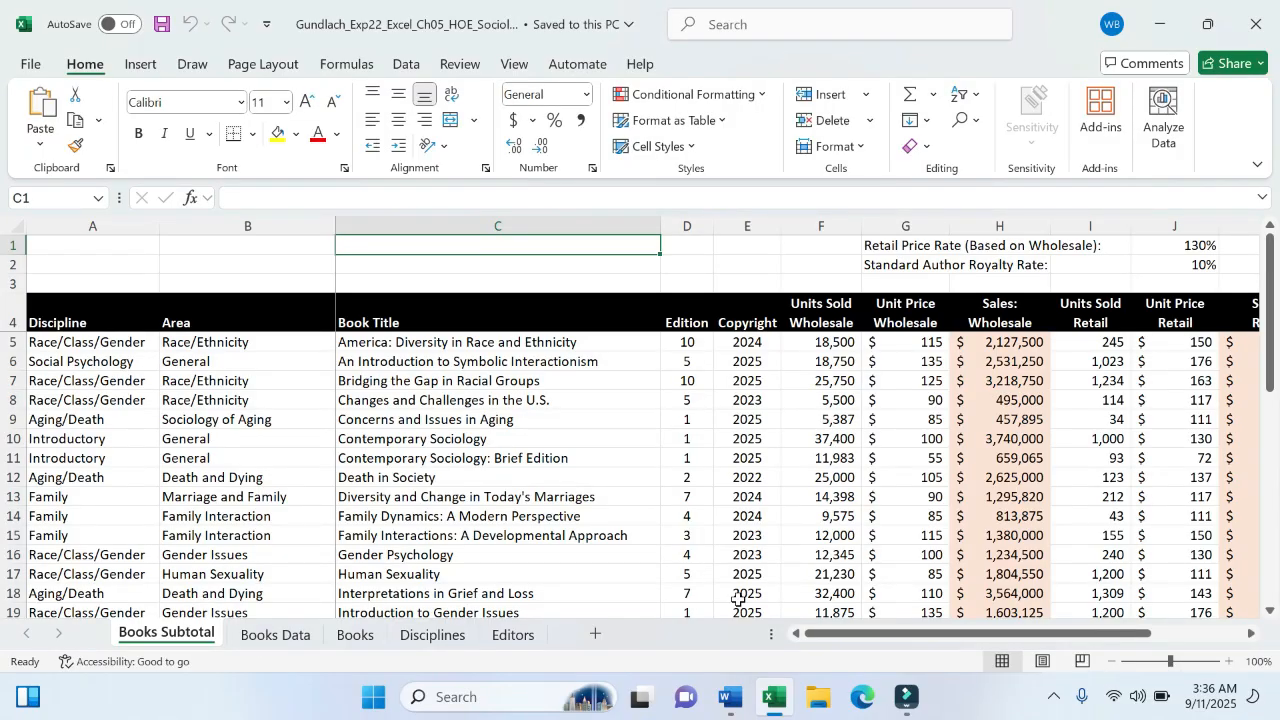
click(727, 700)
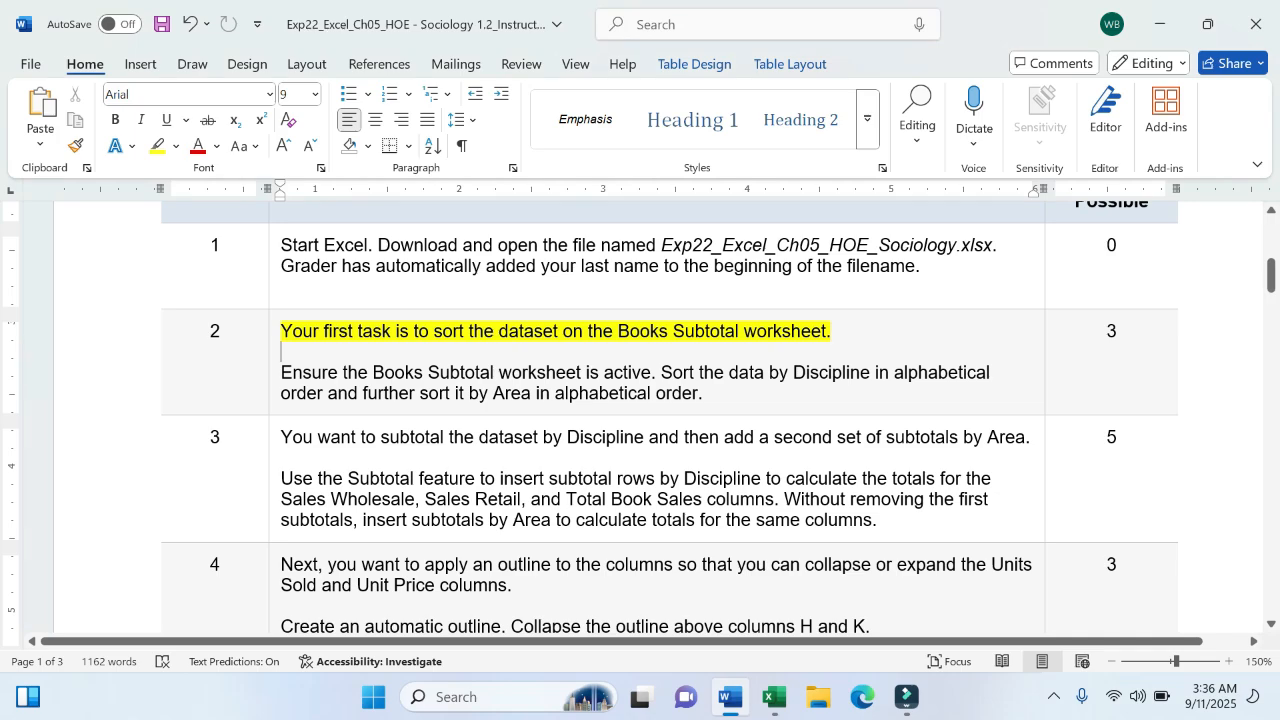
drag(660, 372, 1252, 372)
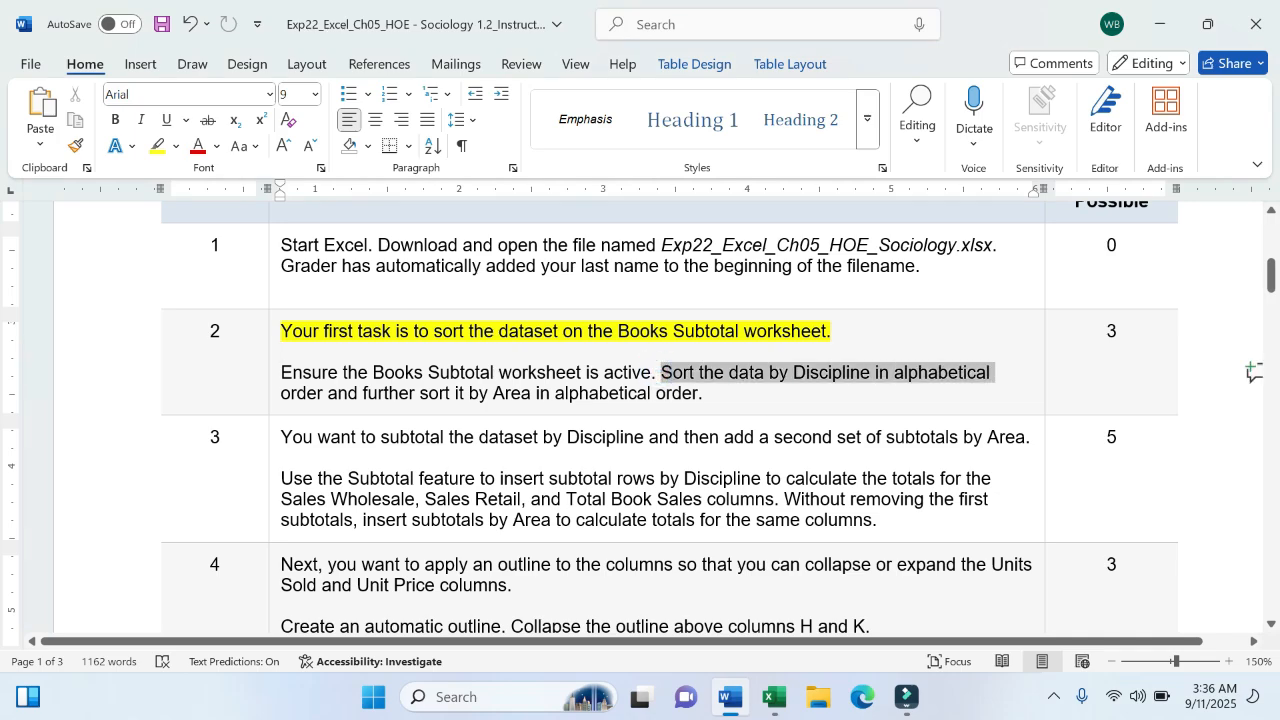
drag(992, 373, 326, 398)
click(414, 366)
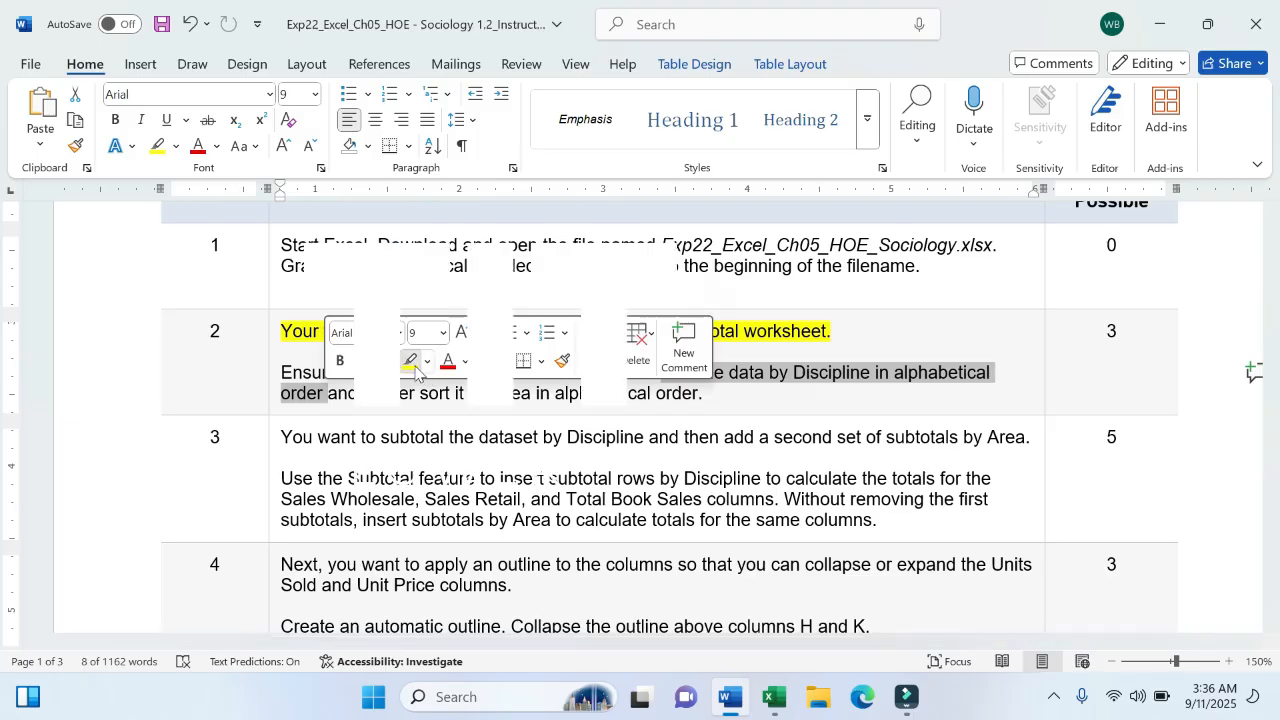
click(773, 697)
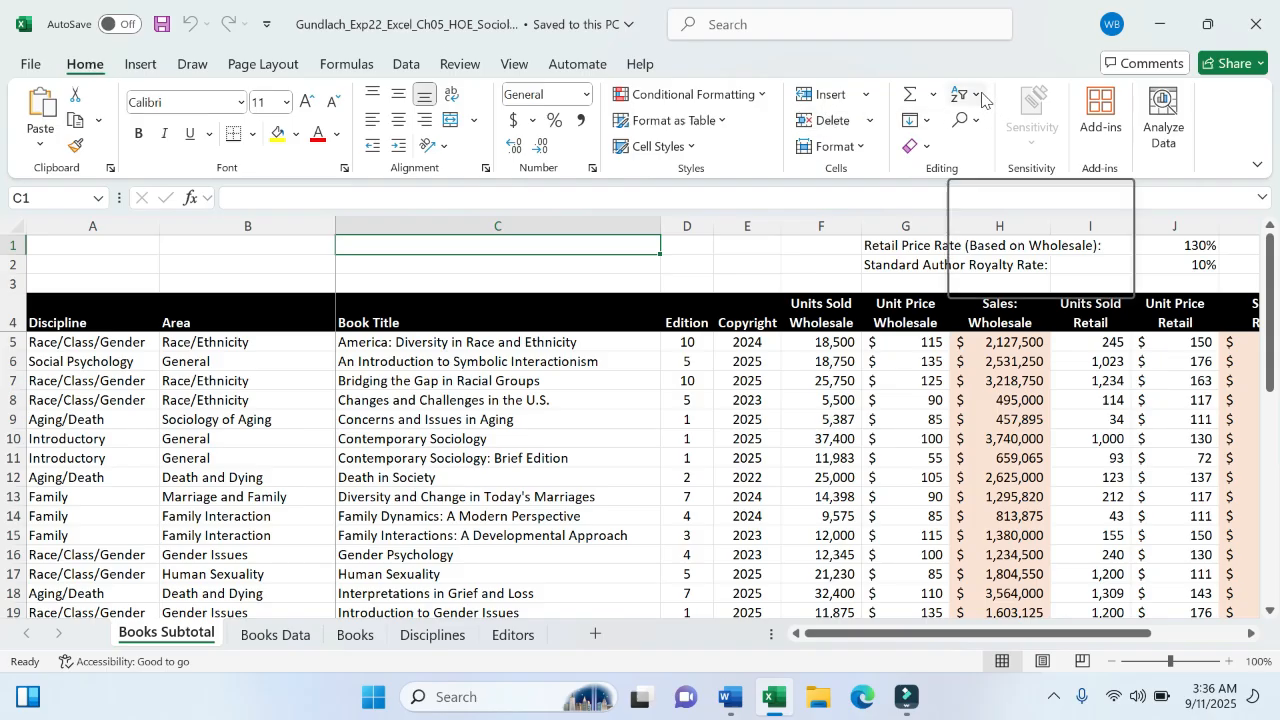
- Open custom Sort with cell B8 selected and set the first level to Discipline
click(979, 97)
click(1008, 182)
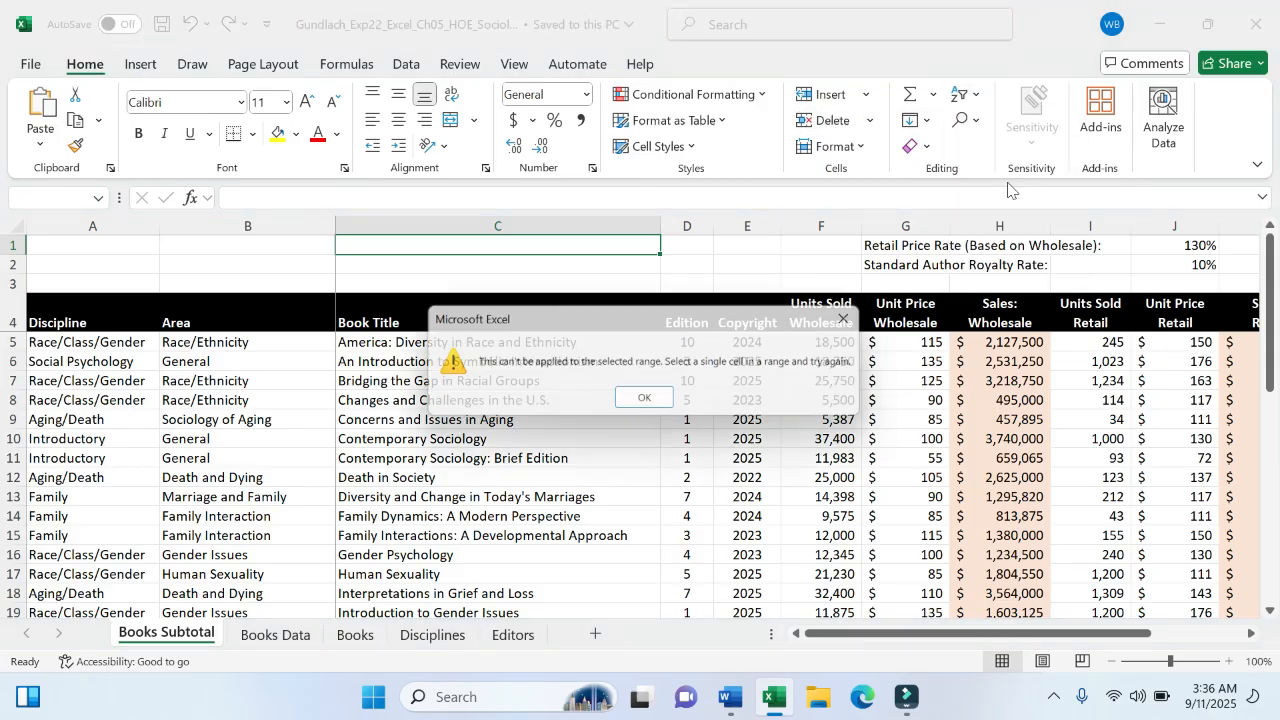
click(647, 401)
click(315, 398)
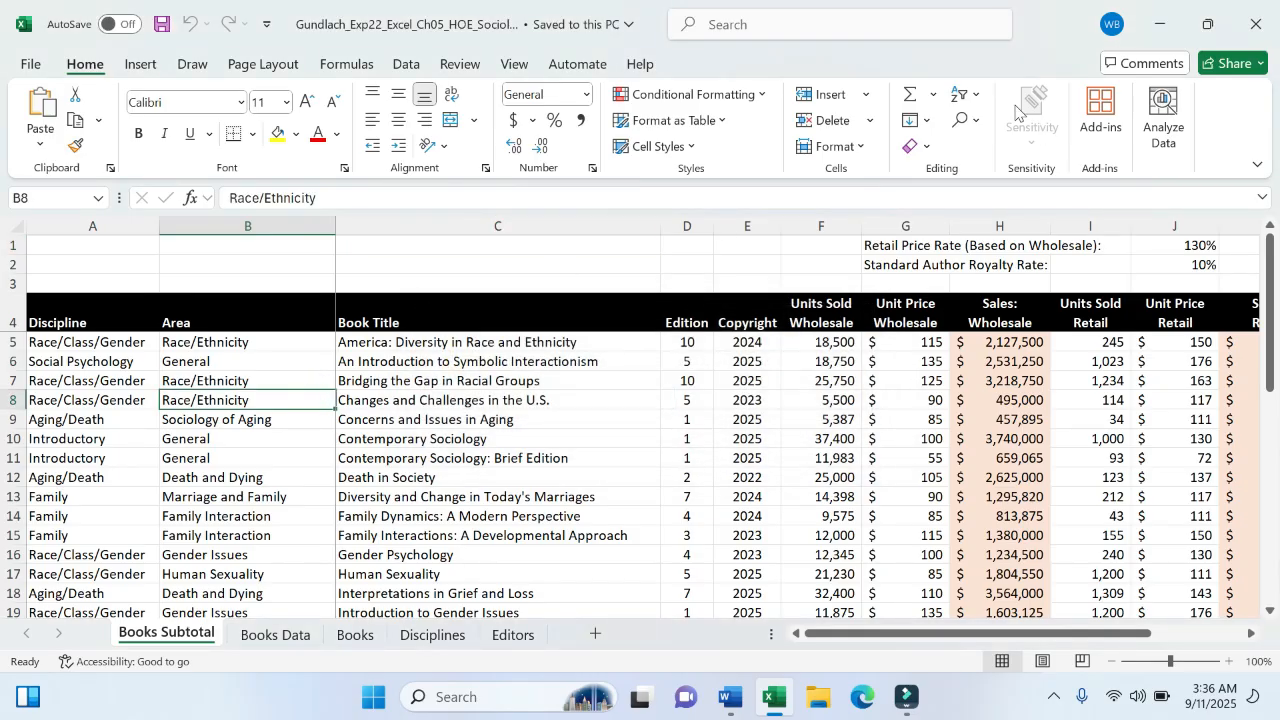
click(966, 96)
click(1000, 184)
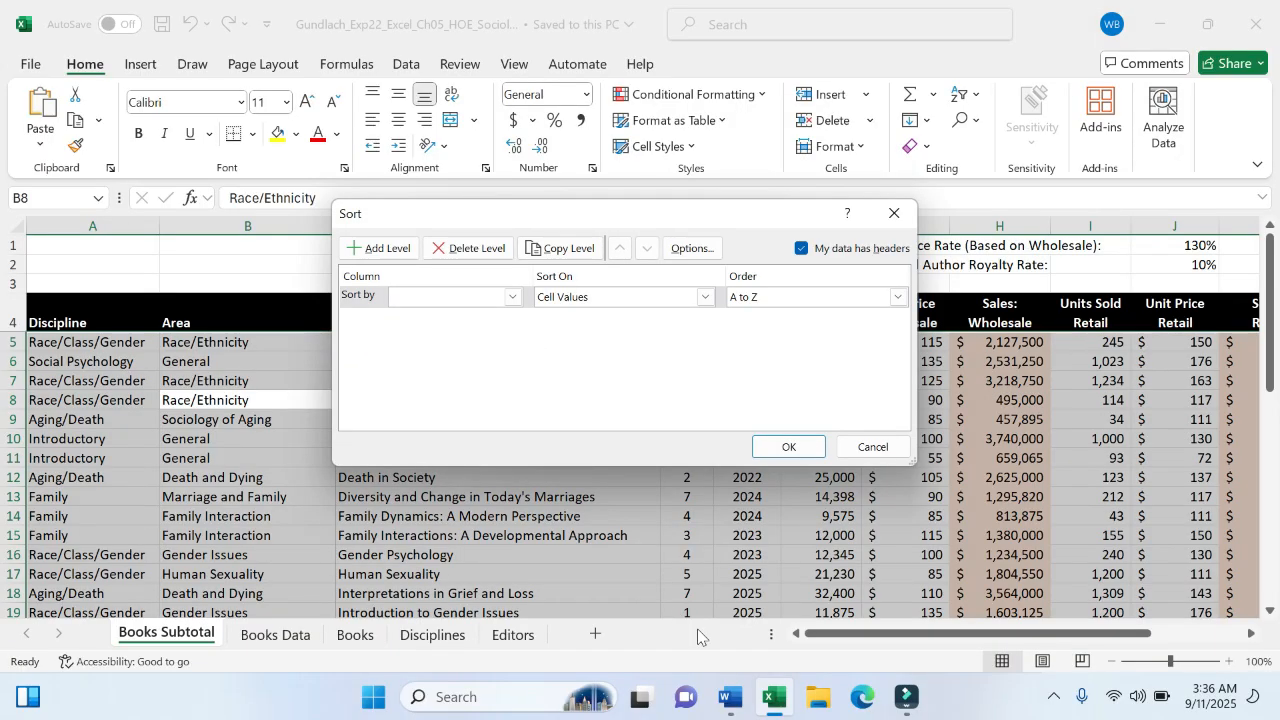
click(729, 695)
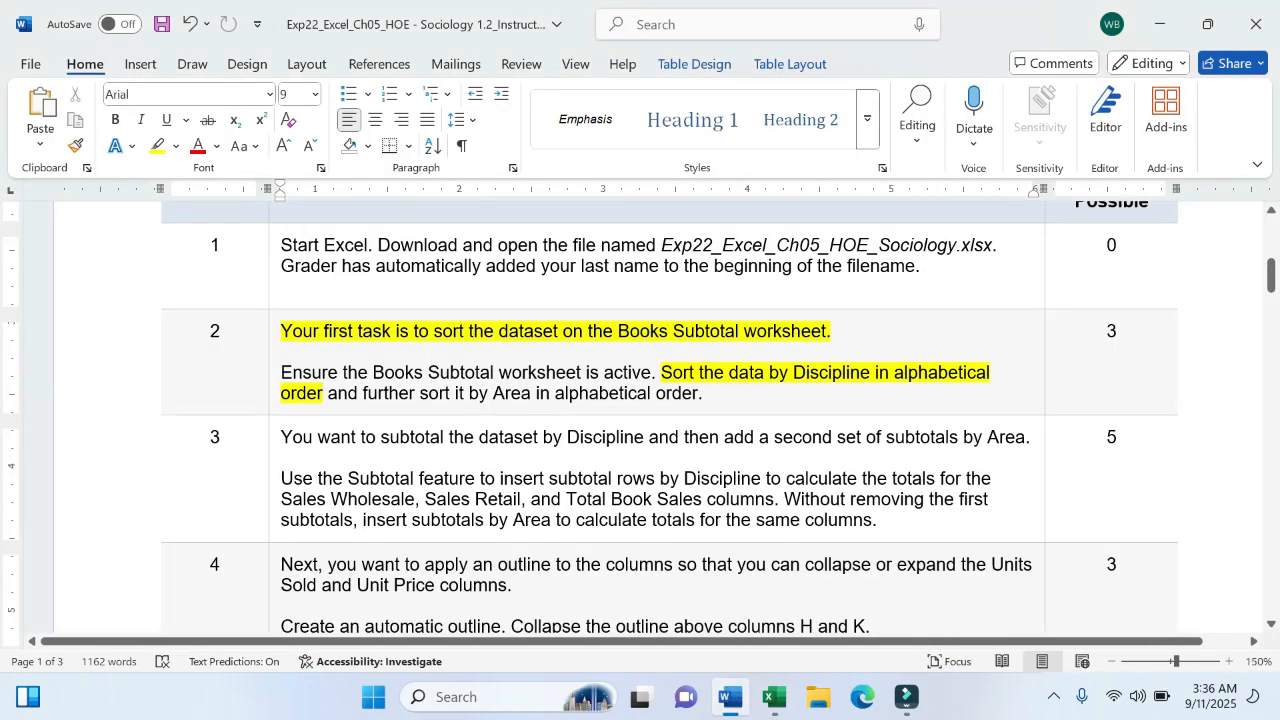
click(773, 697)
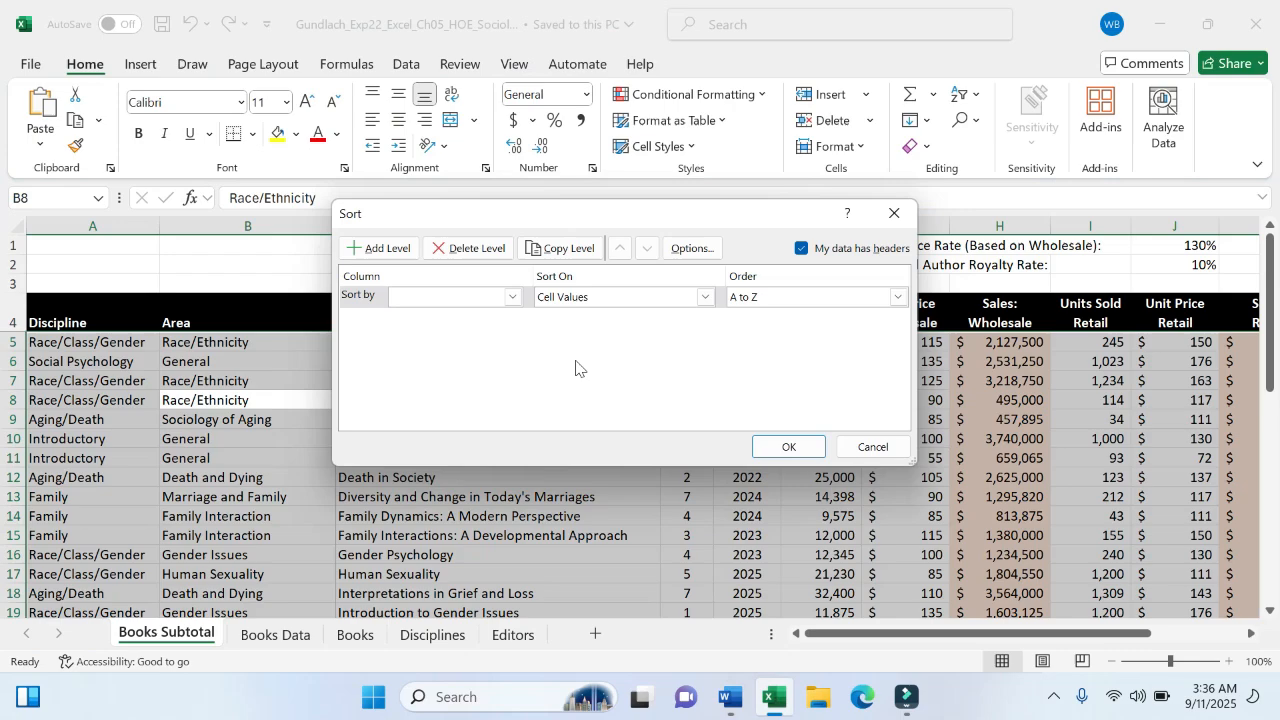
click(513, 297)
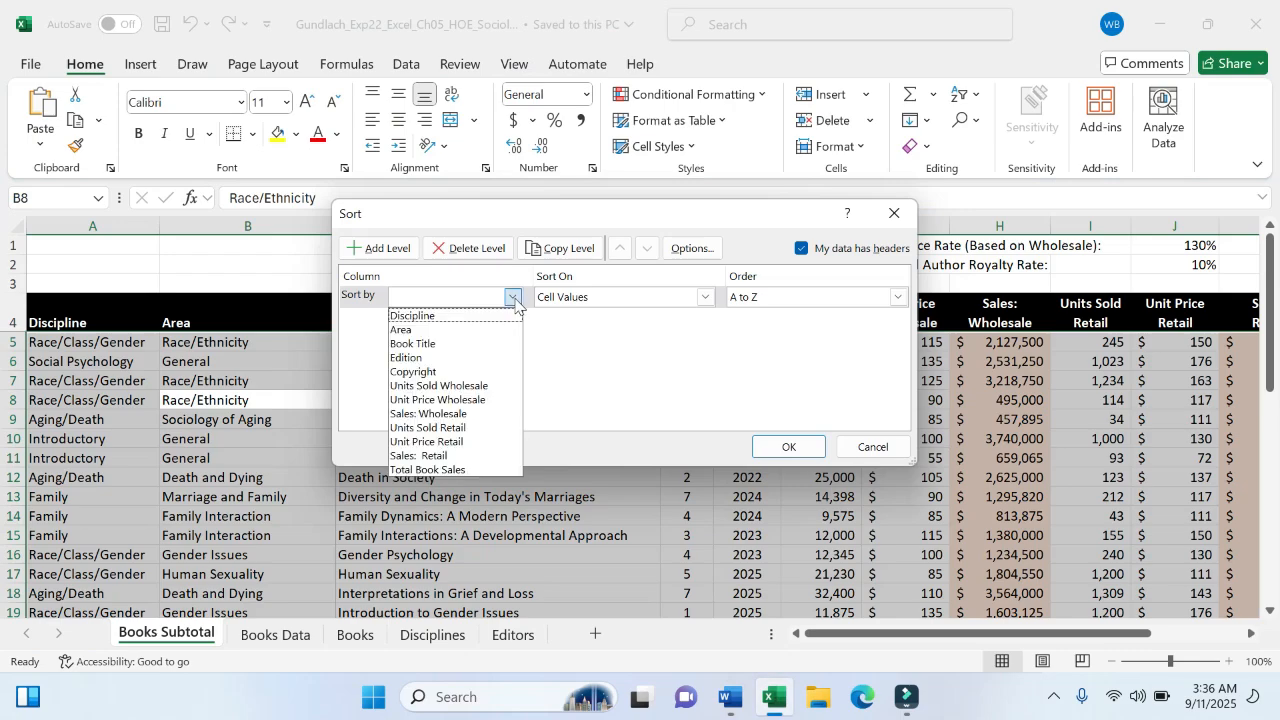
click(432, 316)
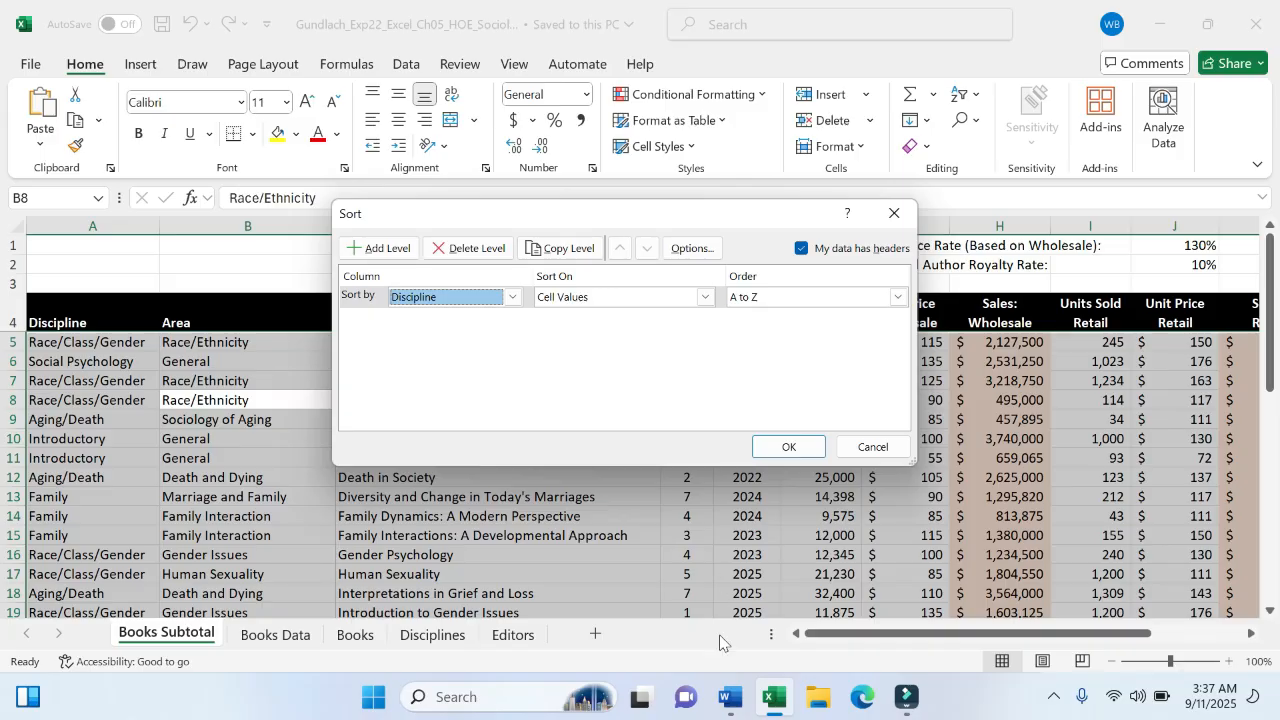
- Highlight the instruction about sorting by Area in the Word document
click(731, 697)
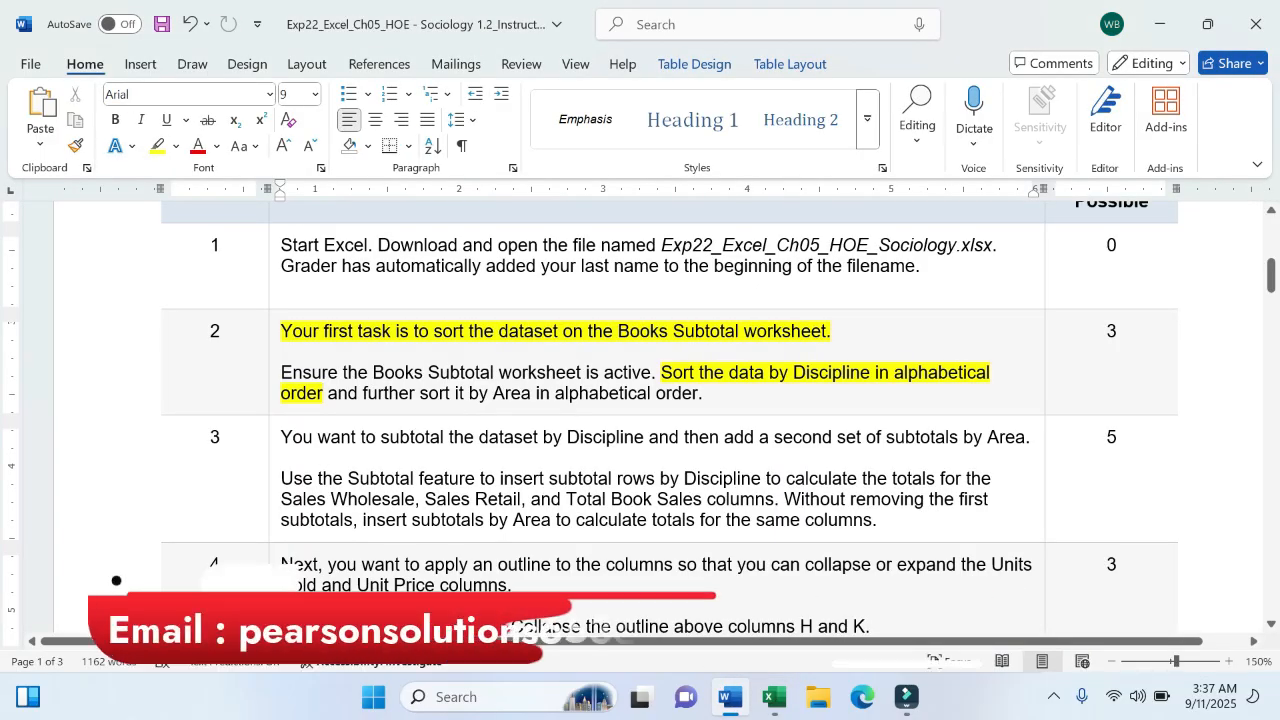
drag(362, 393, 703, 393)
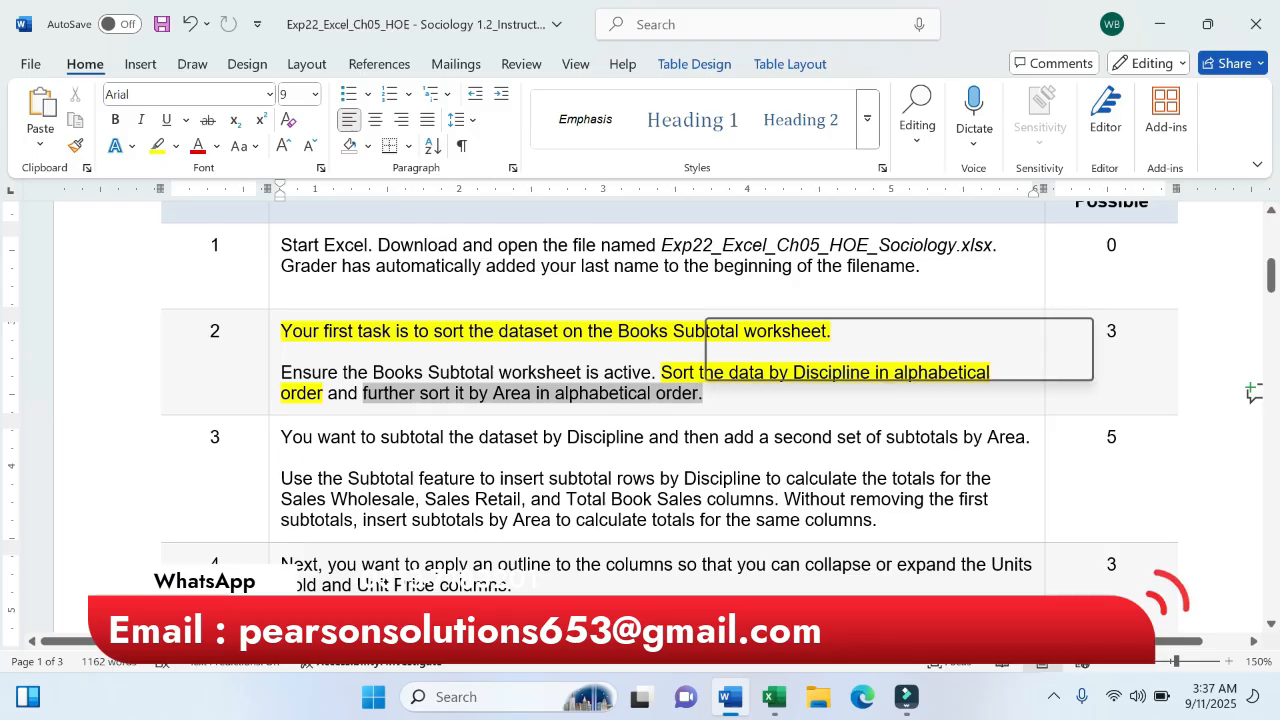
click(790, 364)
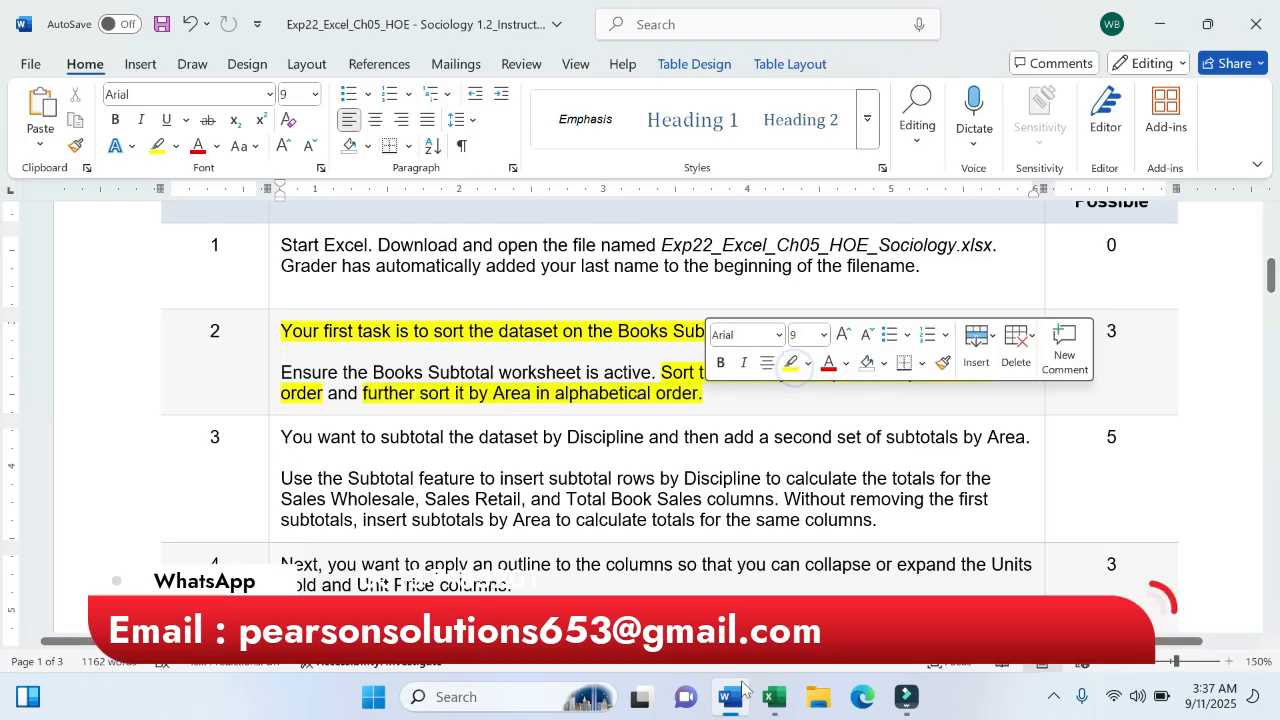
- Add a second sort level by Area and apply the two-level A to Z sort
click(774, 697)
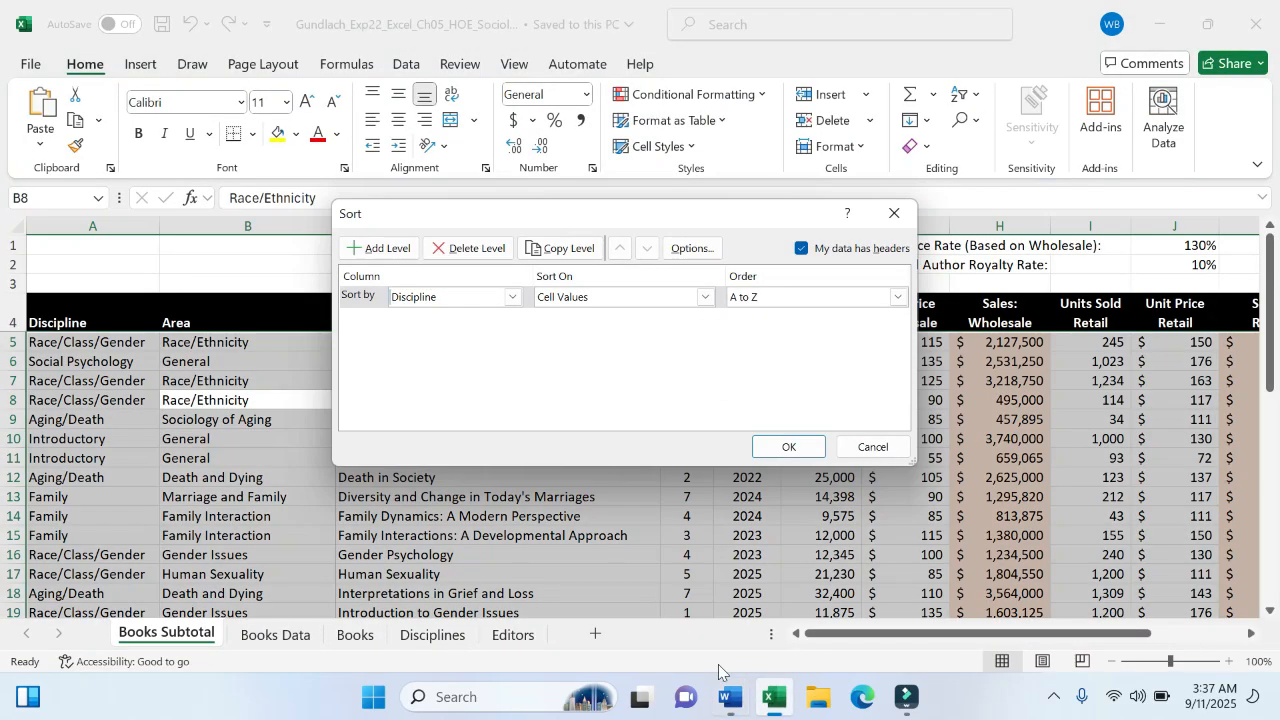
click(378, 247)
click(514, 320)
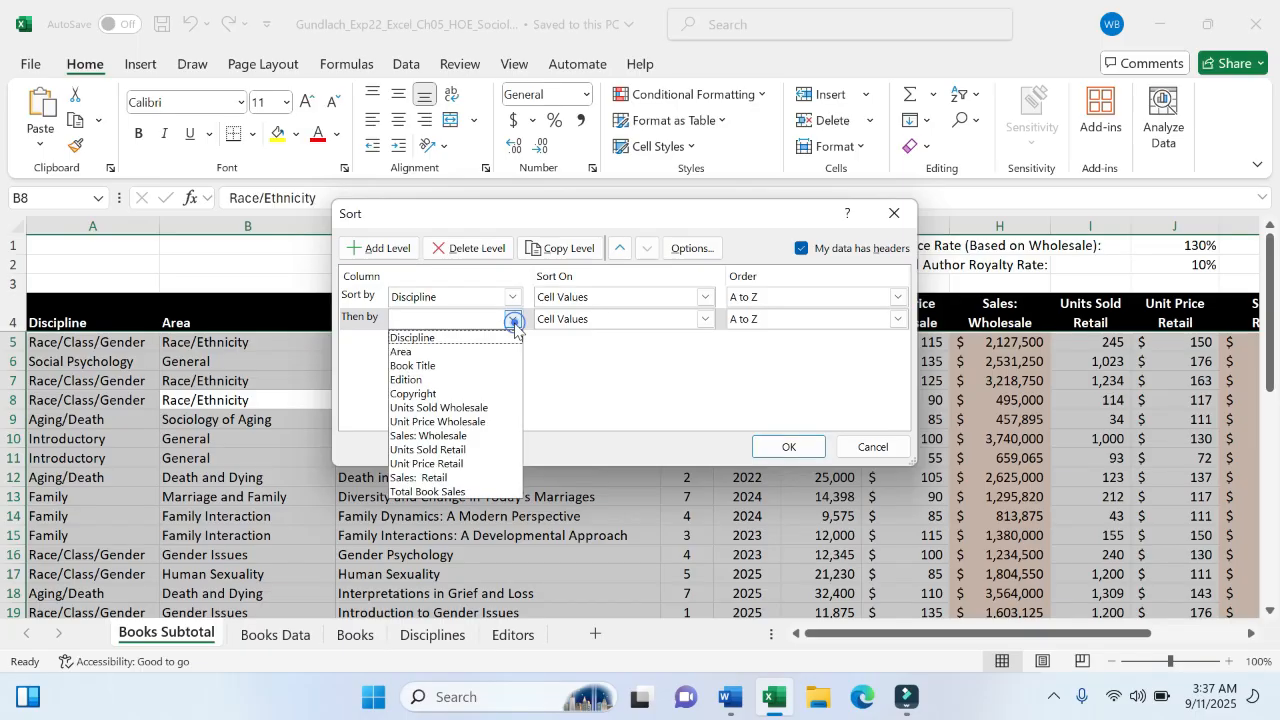
click(447, 350)
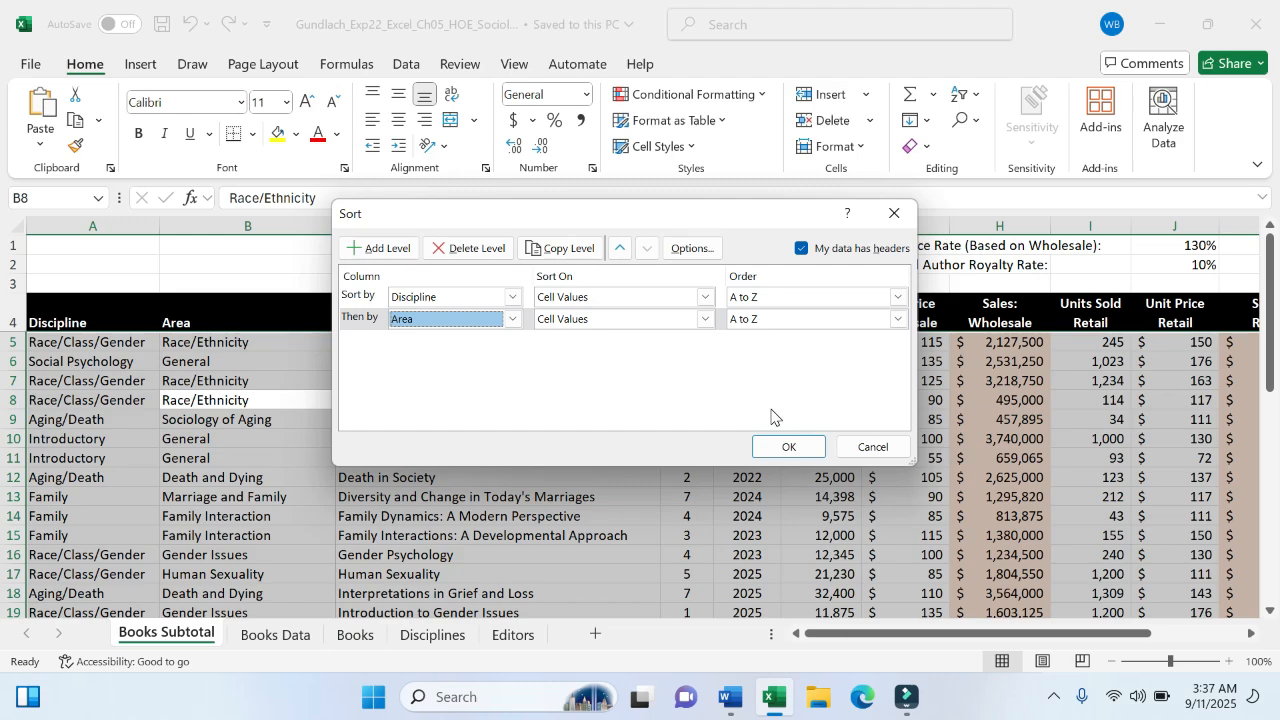
click(786, 444)
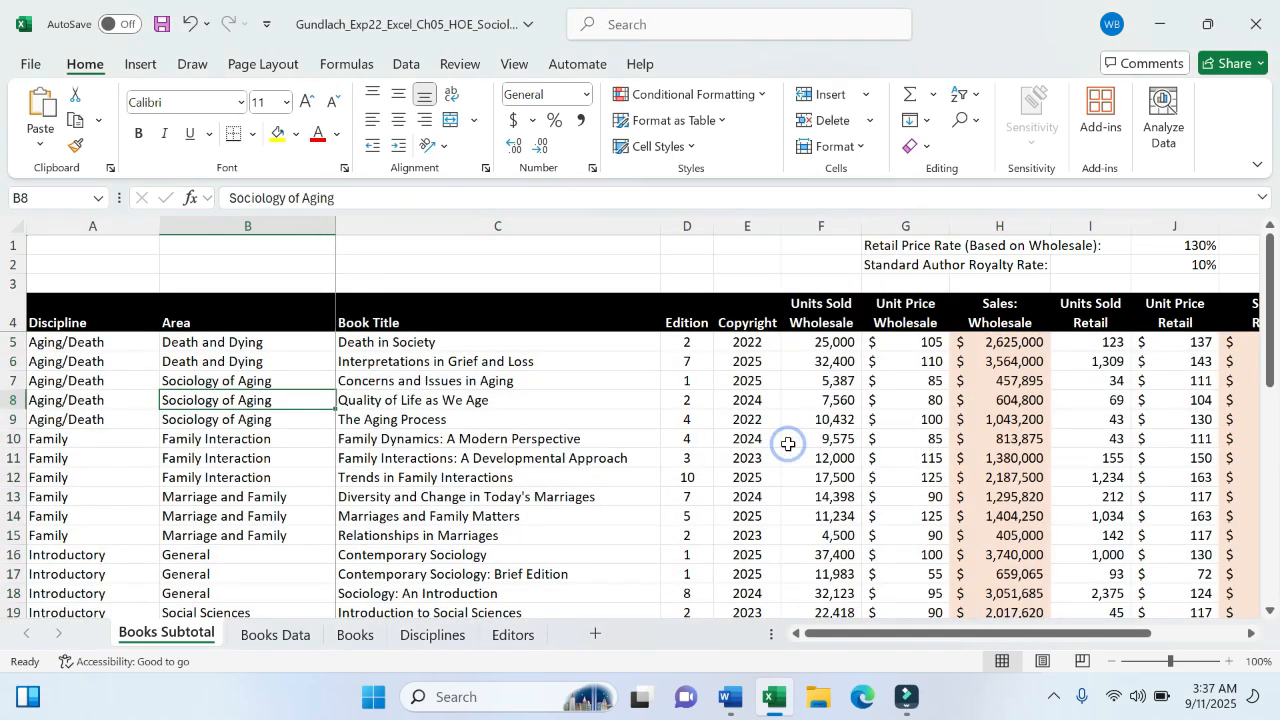
drag(341, 497, 334, 497)
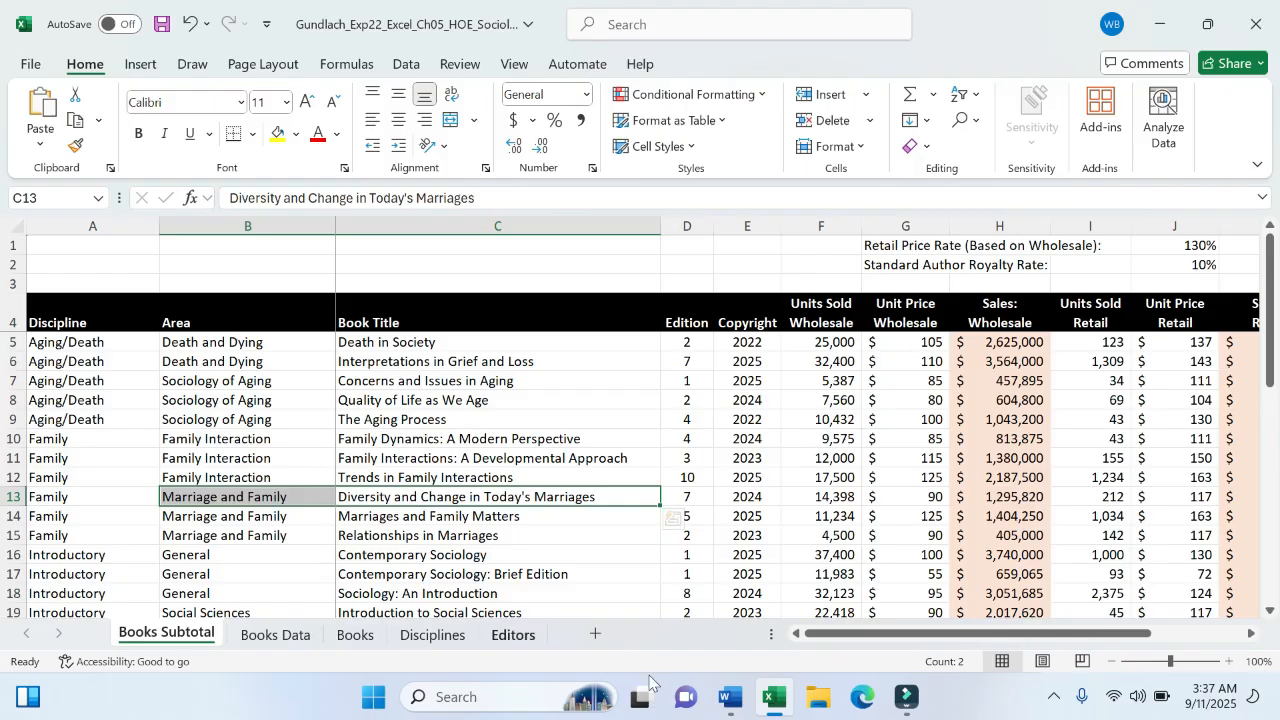
- Highlight 'Use the Subtotal feature to insert subtotal rows by Discipline' in yellow, then return to Excel
click(729, 697)
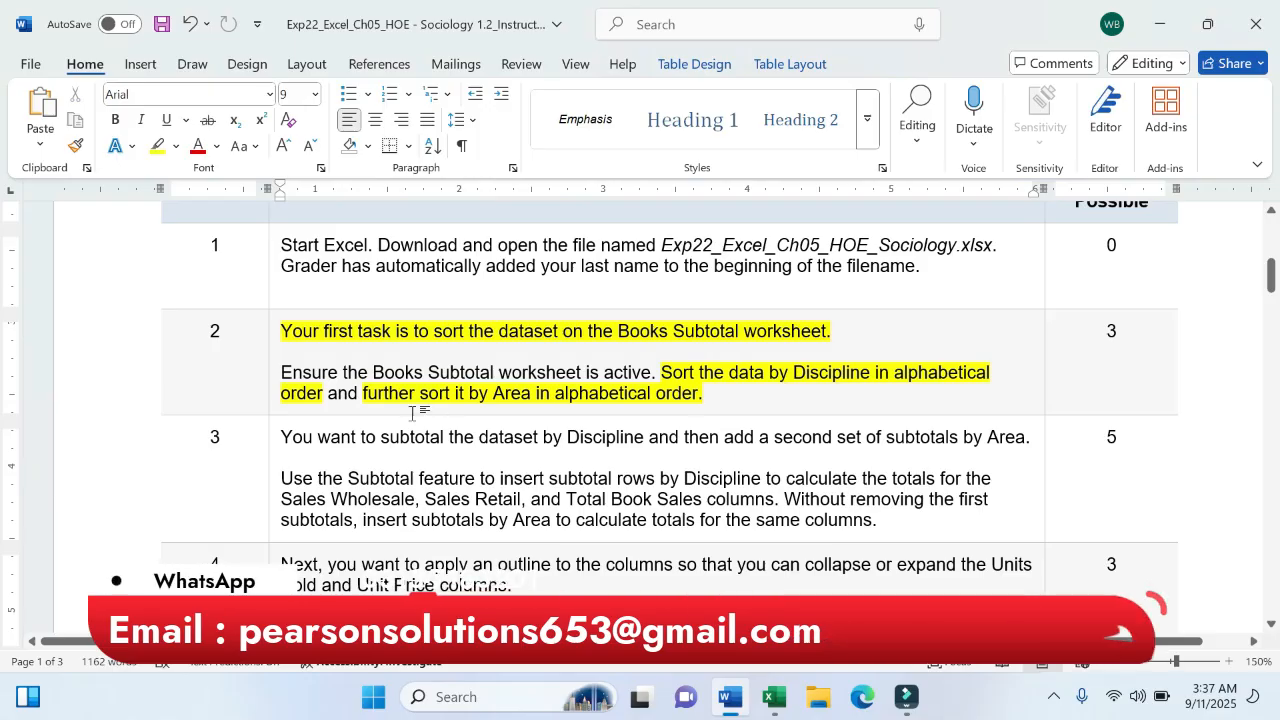
scroll(640, 420, down, 3)
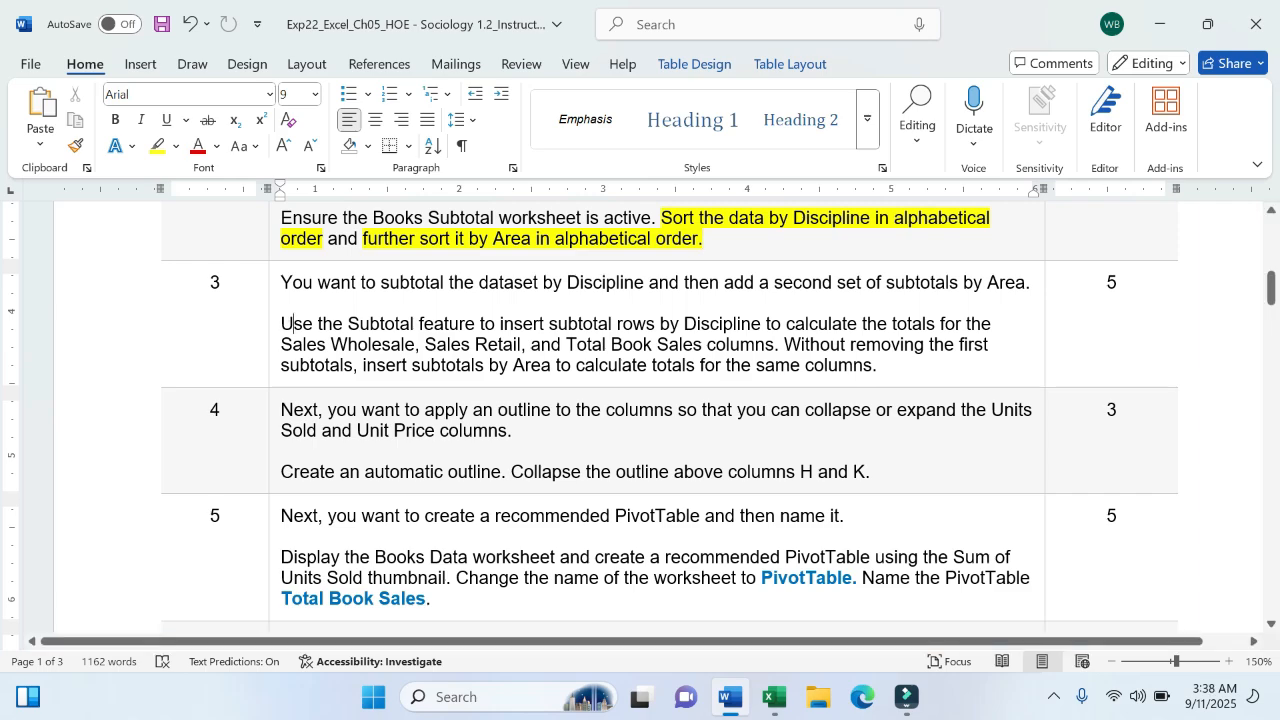
drag(291, 323, 766, 323)
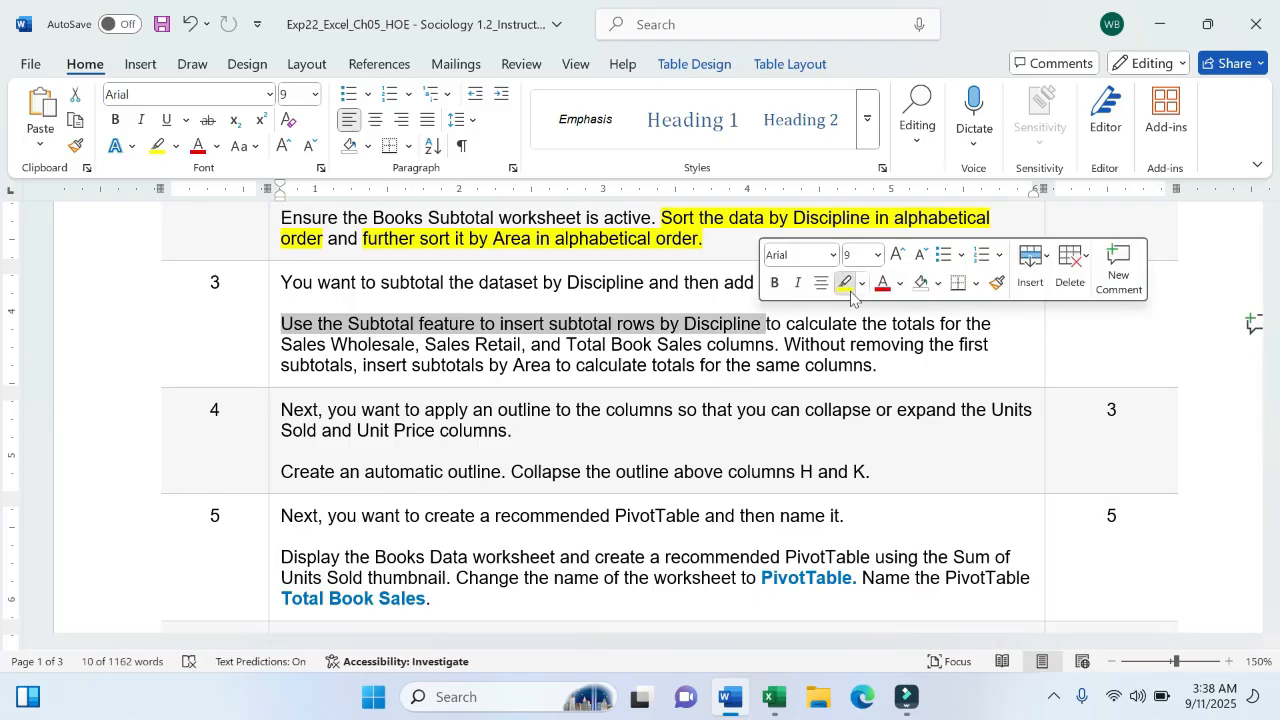
click(845, 284)
click(773, 697)
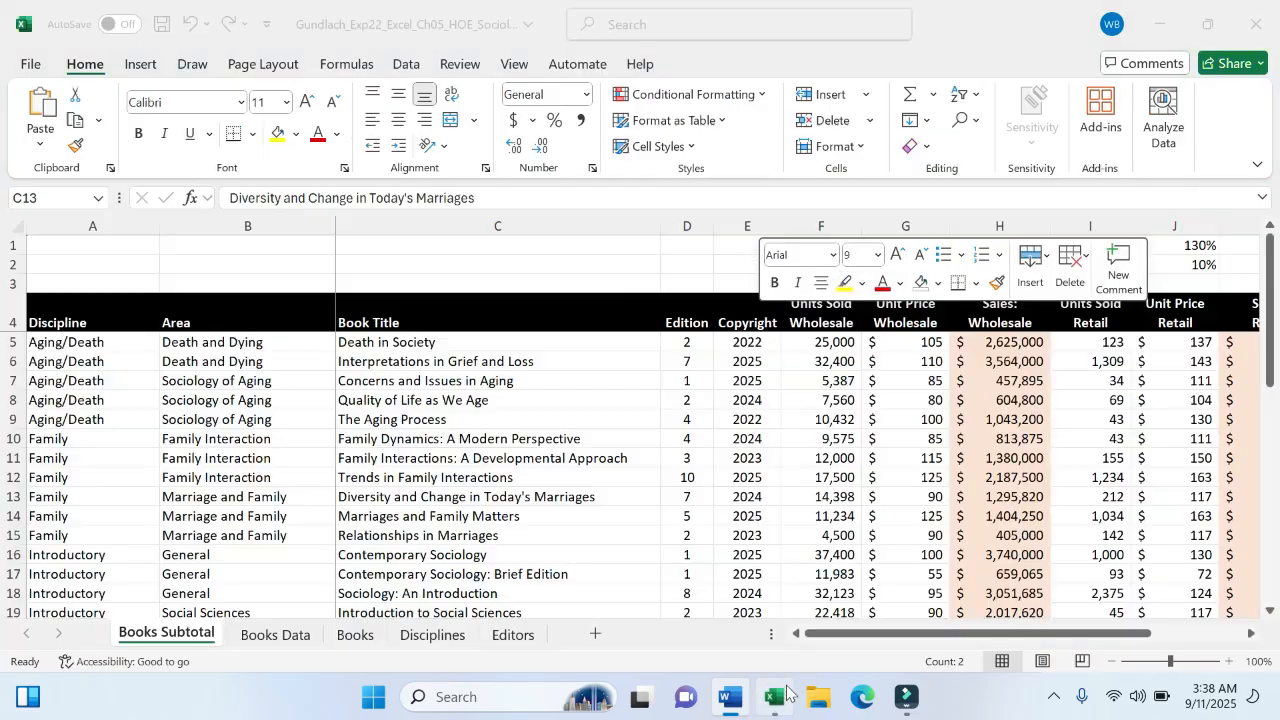
- On the Data tab, select single cell C10 and reopen Outline to reach Subtotal
click(403, 64)
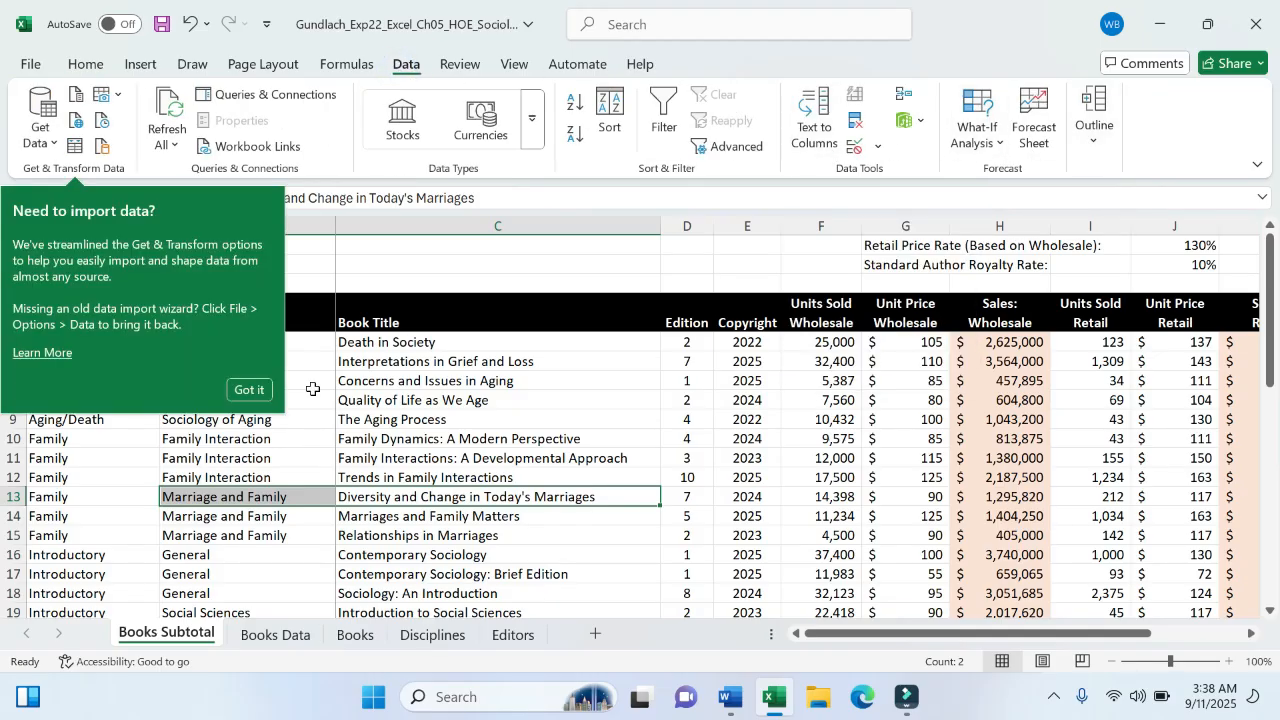
click(255, 388)
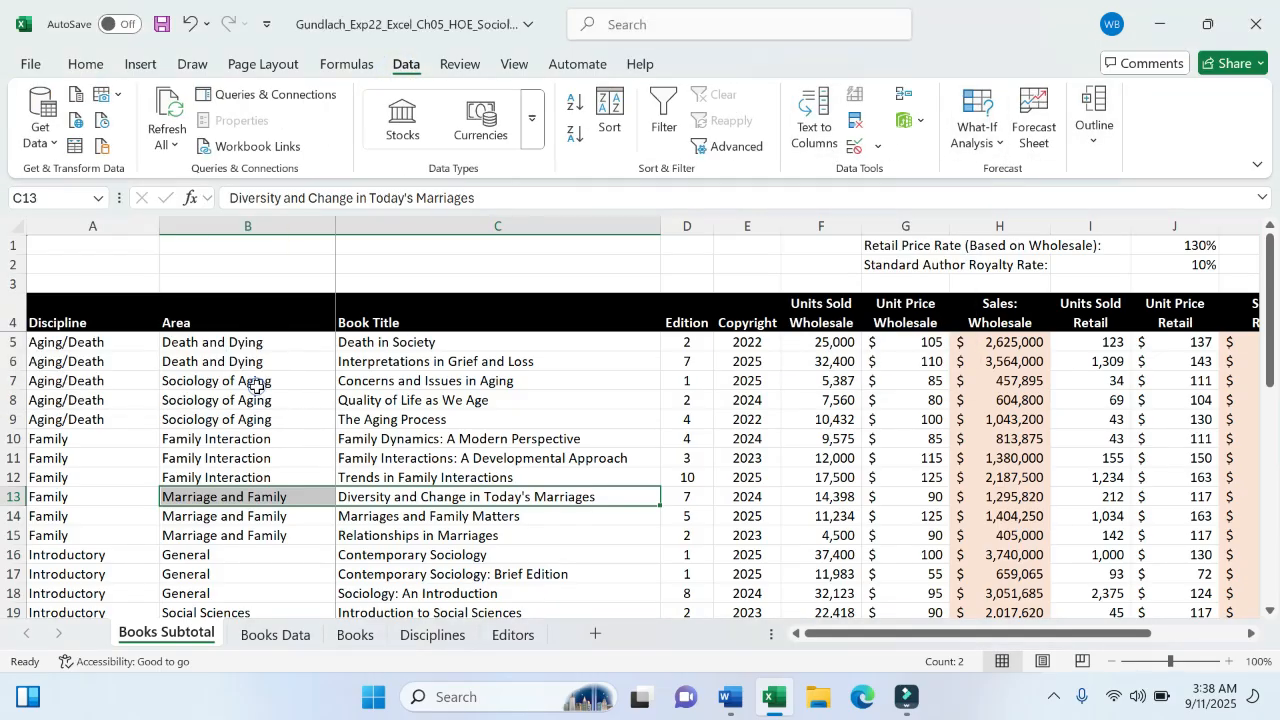
click(1090, 132)
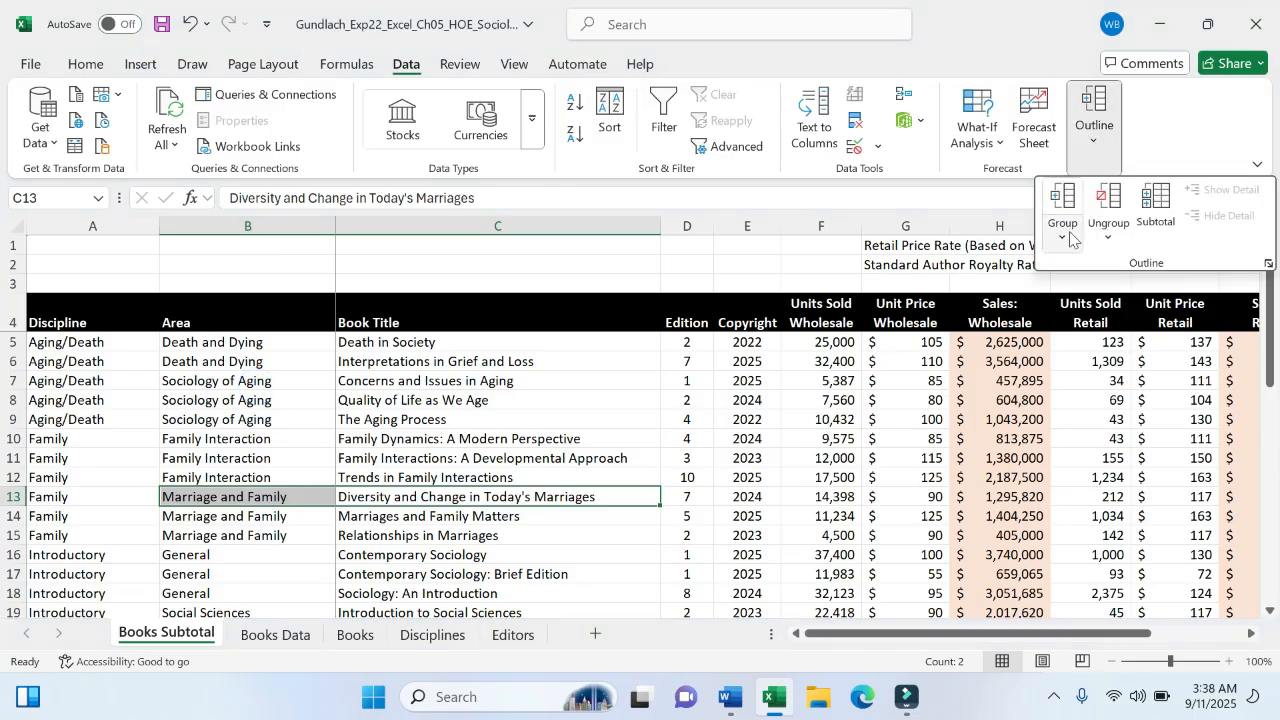
click(1150, 212)
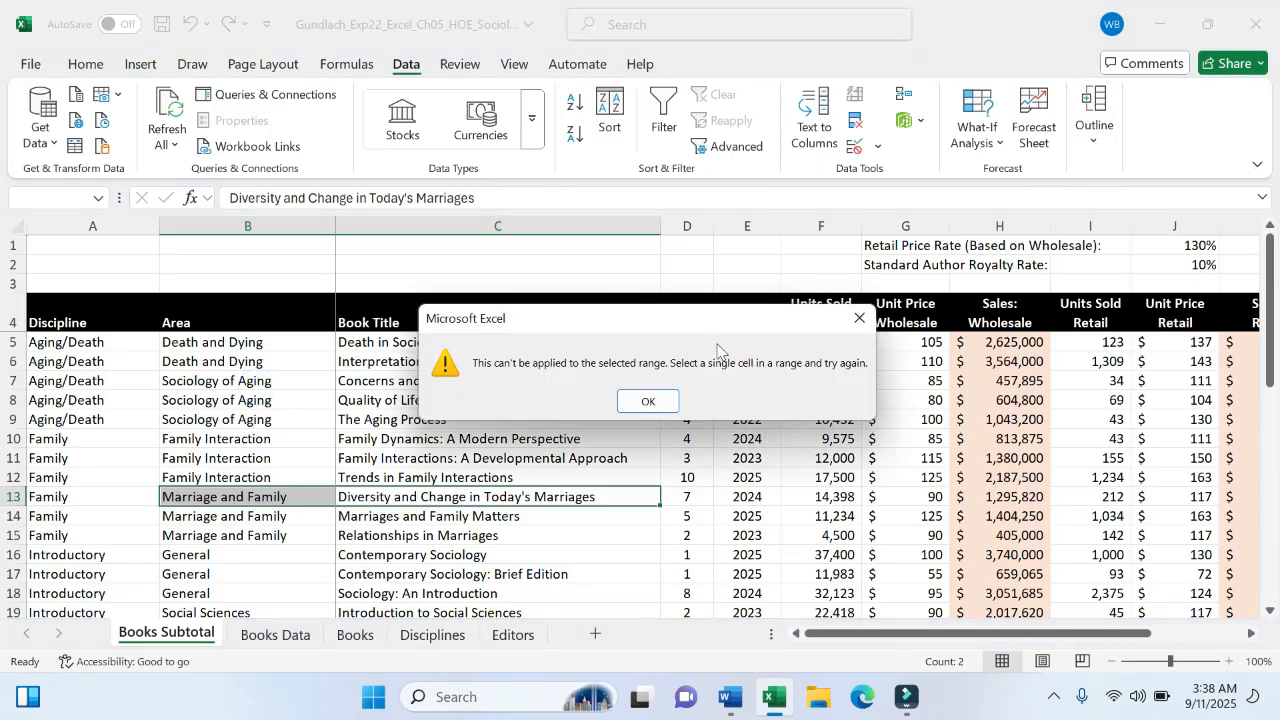
click(647, 401)
click(356, 437)
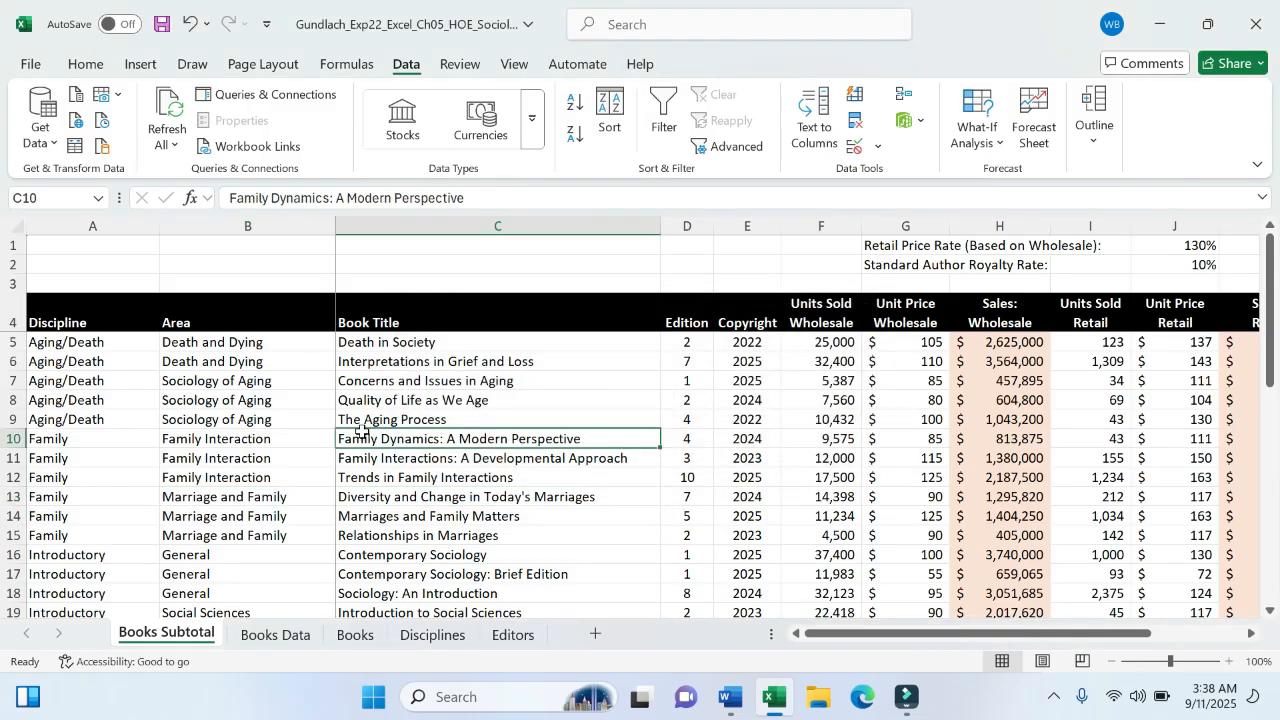
click(1097, 143)
- Open the Subtotal dialog set to Sum at each change in Discipline
click(1156, 212)
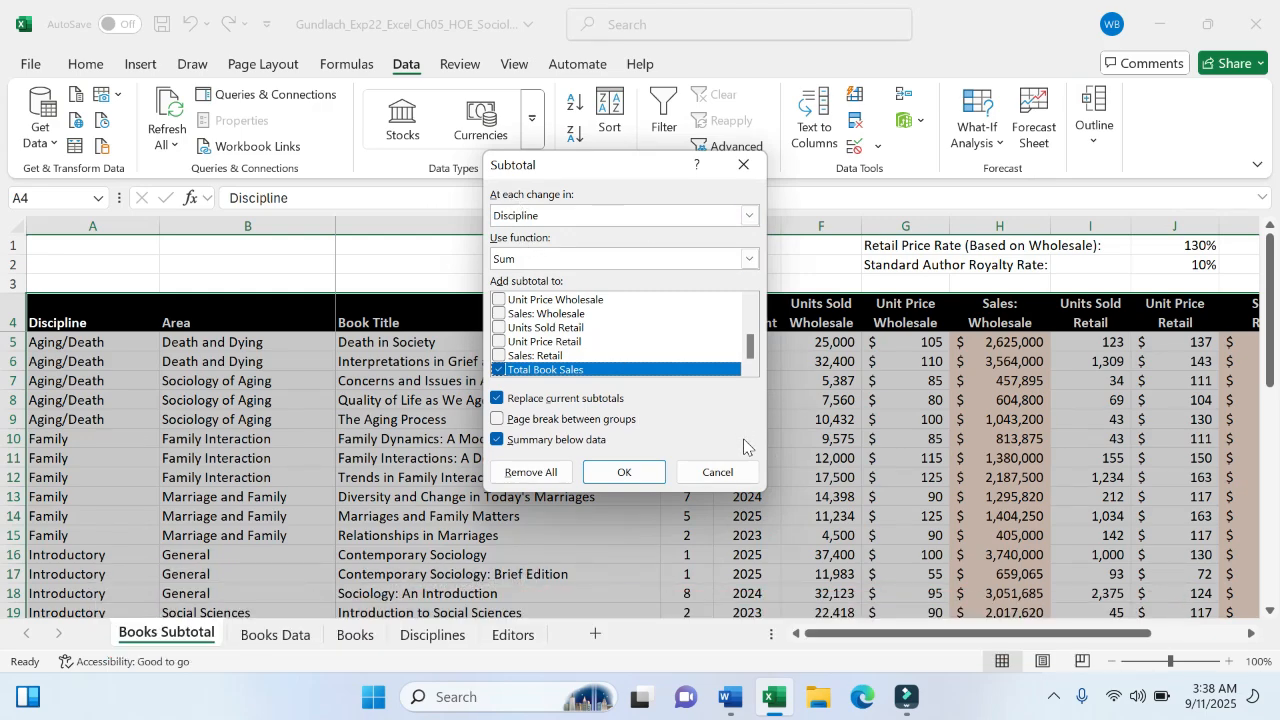
click(731, 698)
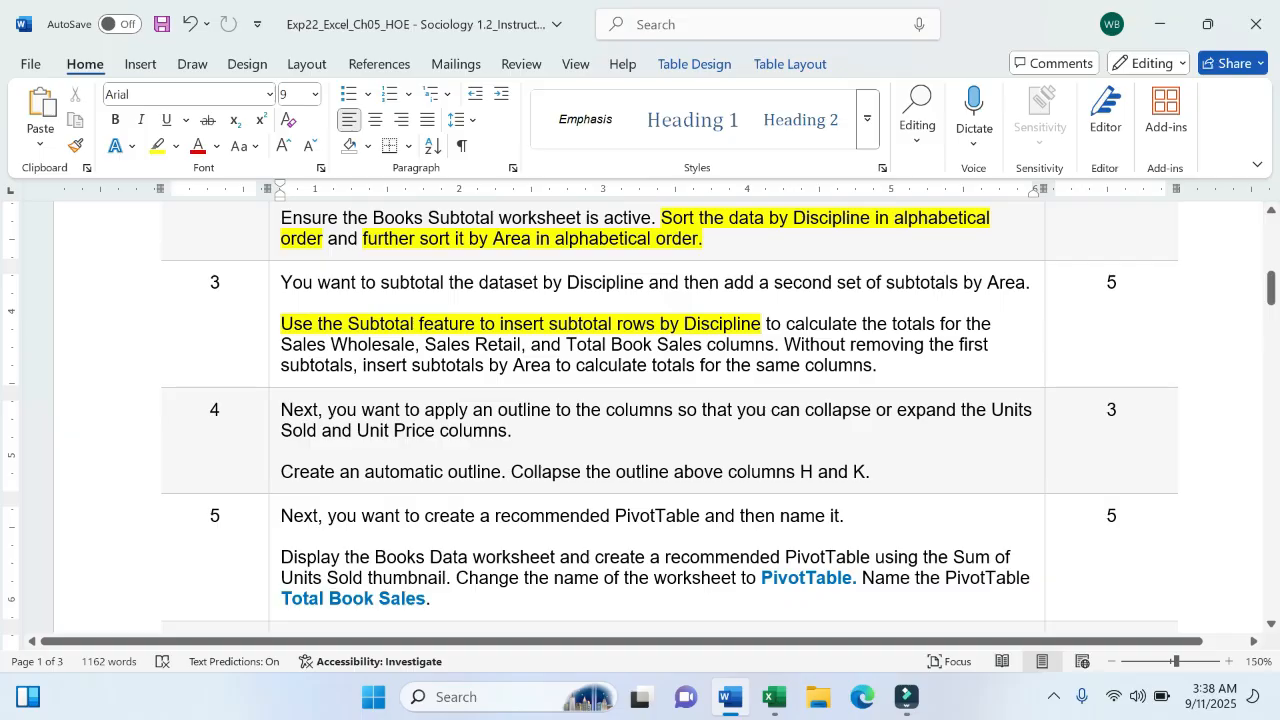
click(774, 698)
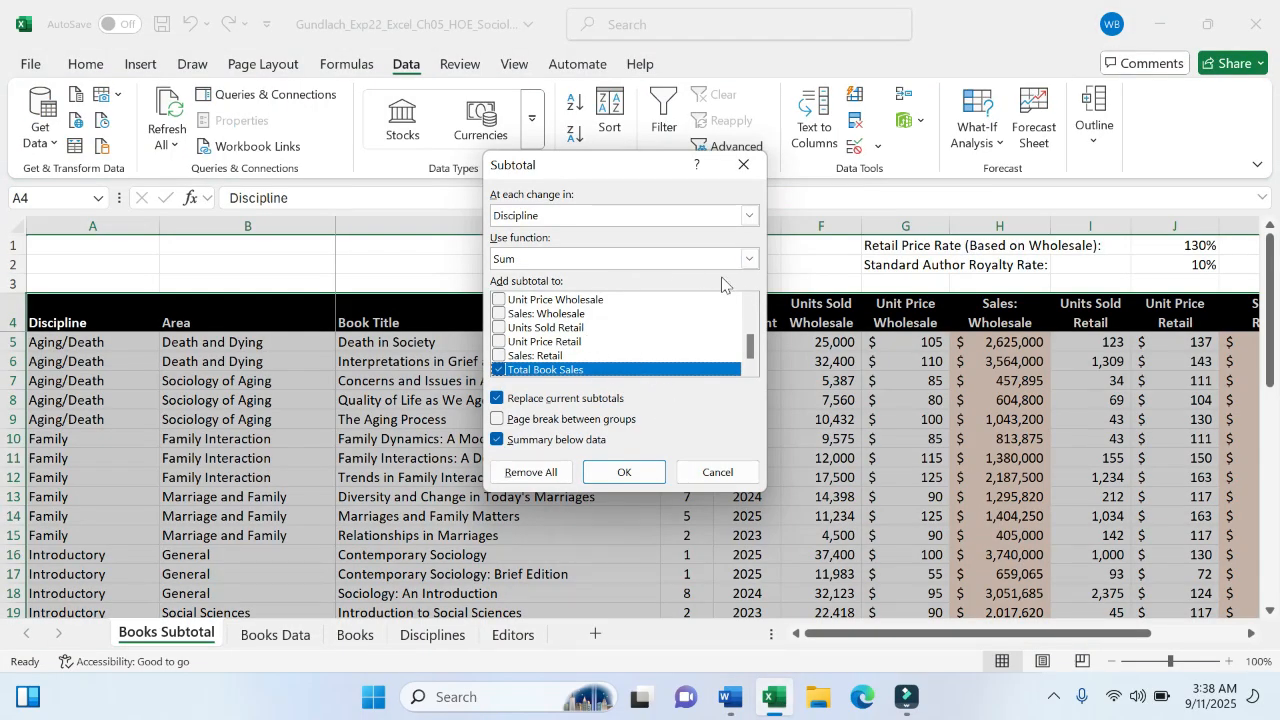
click(731, 685)
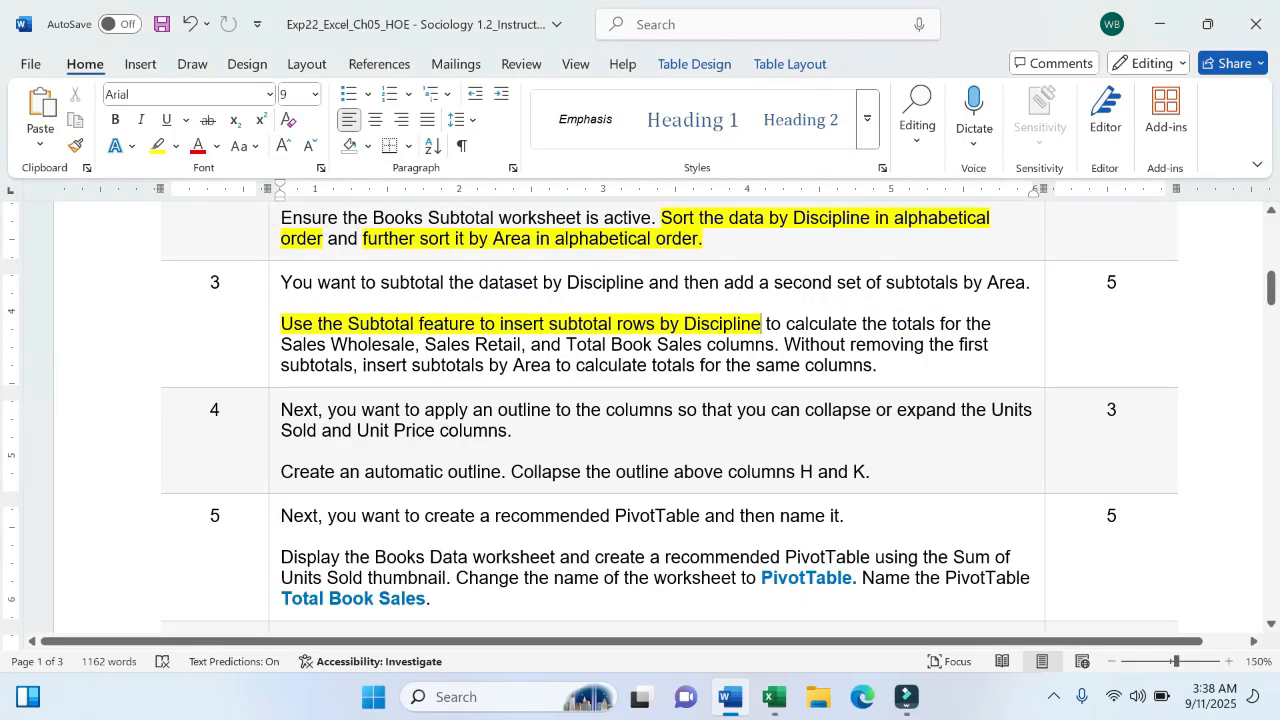
click(773, 697)
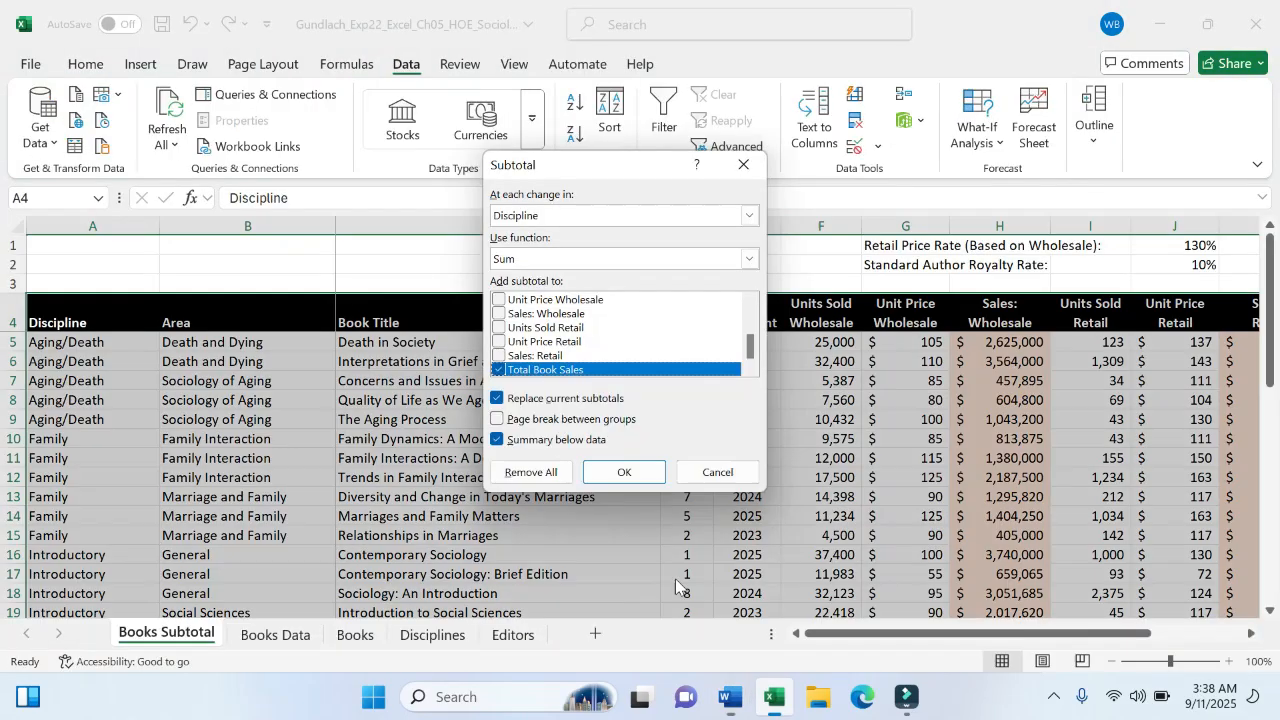
- Check Sales: Wholesale and Sales: Retail with Total Book Sales and insert the subtotals
click(499, 313)
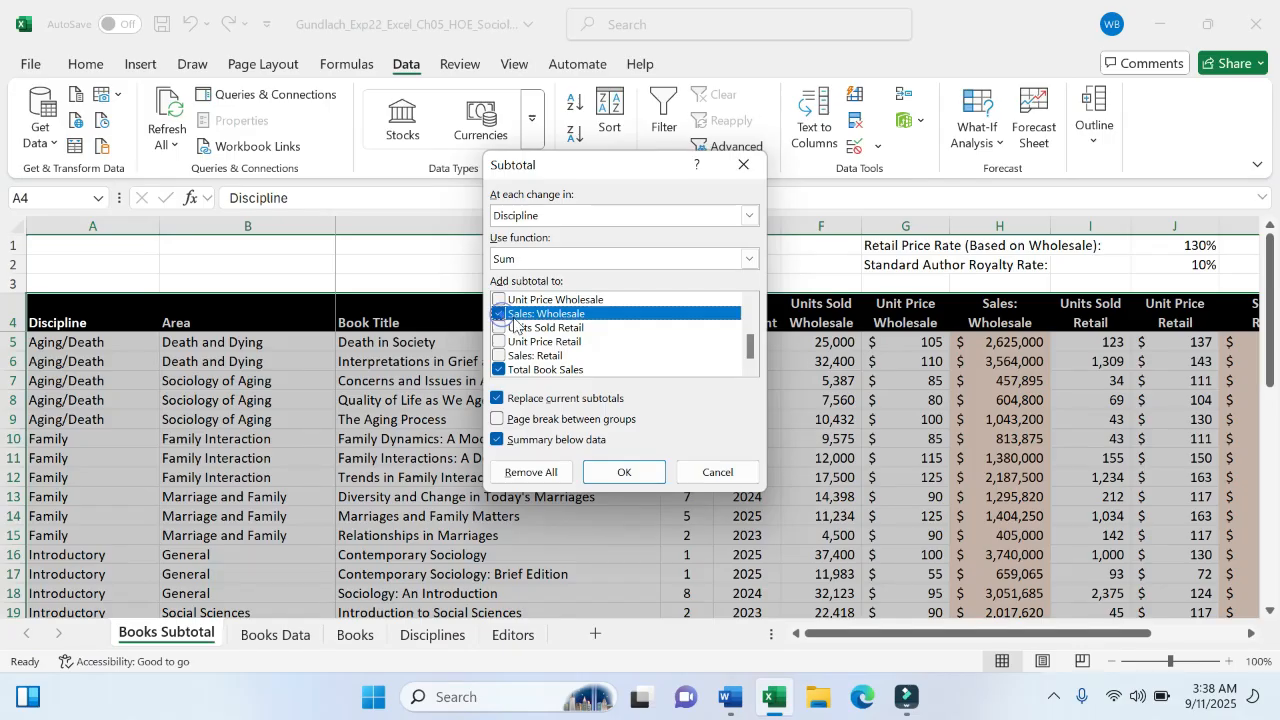
click(733, 700)
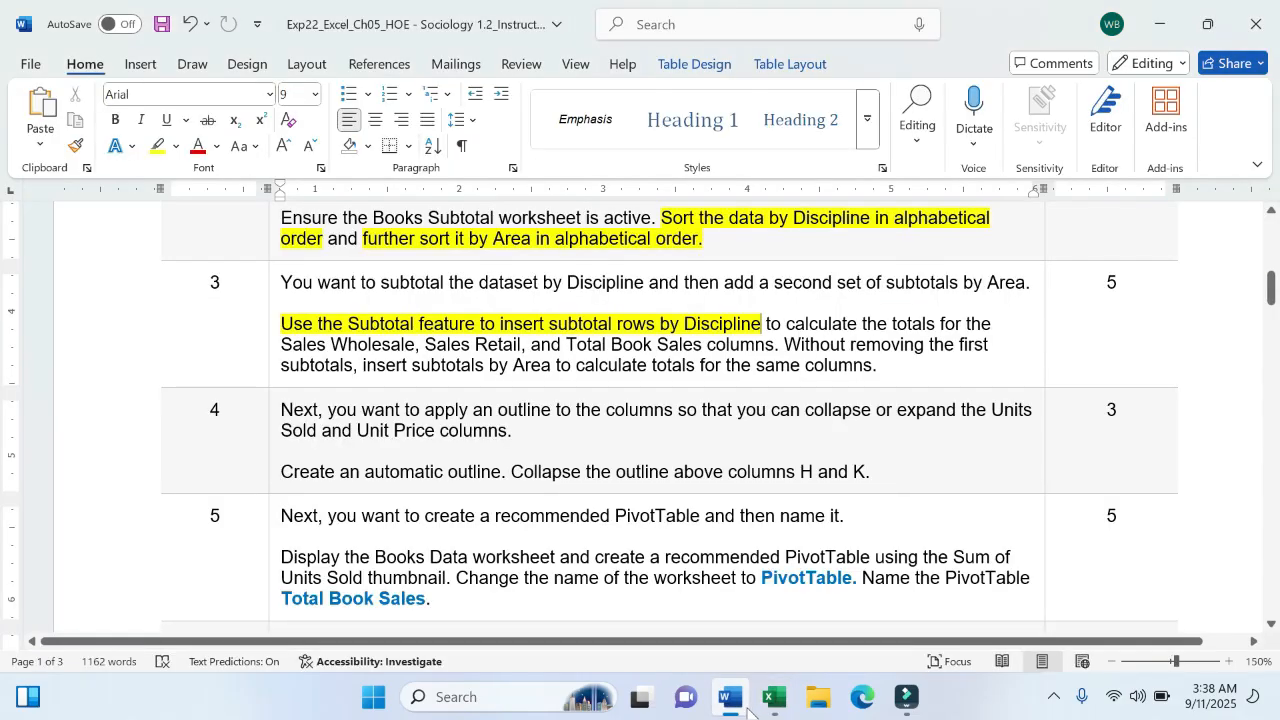
mouse_move(766, 707)
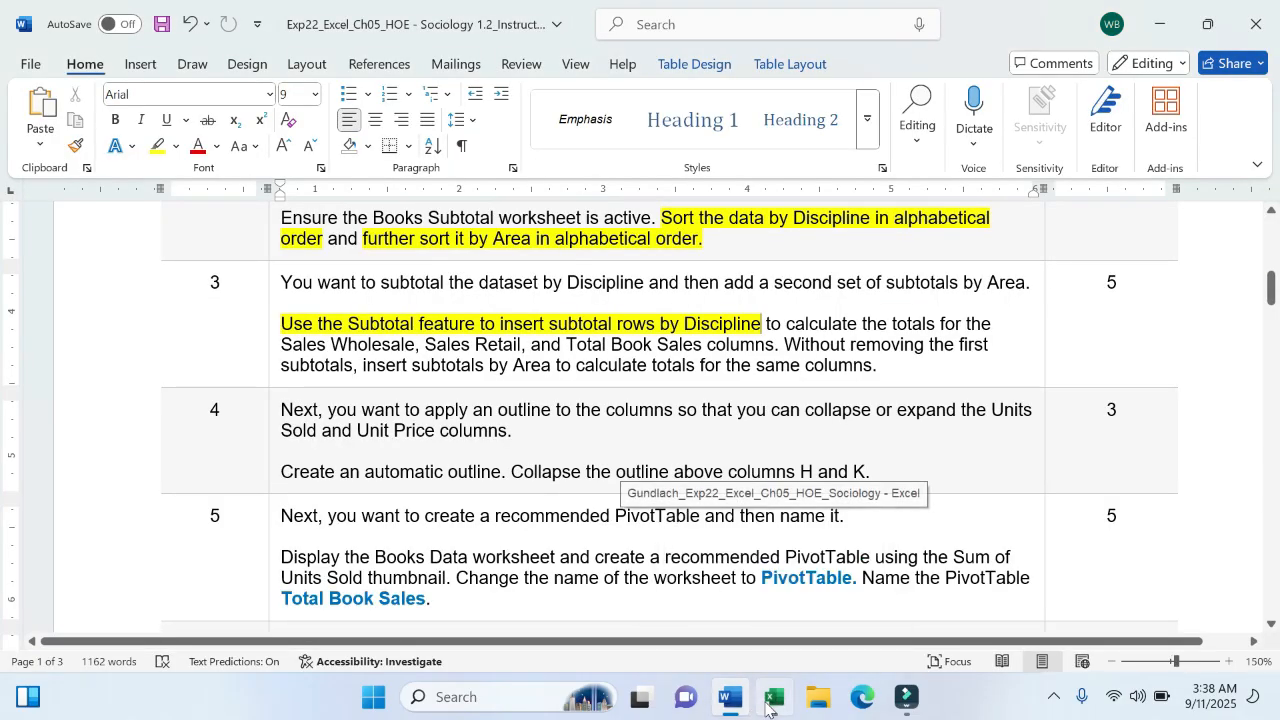
click(770, 600)
click(499, 356)
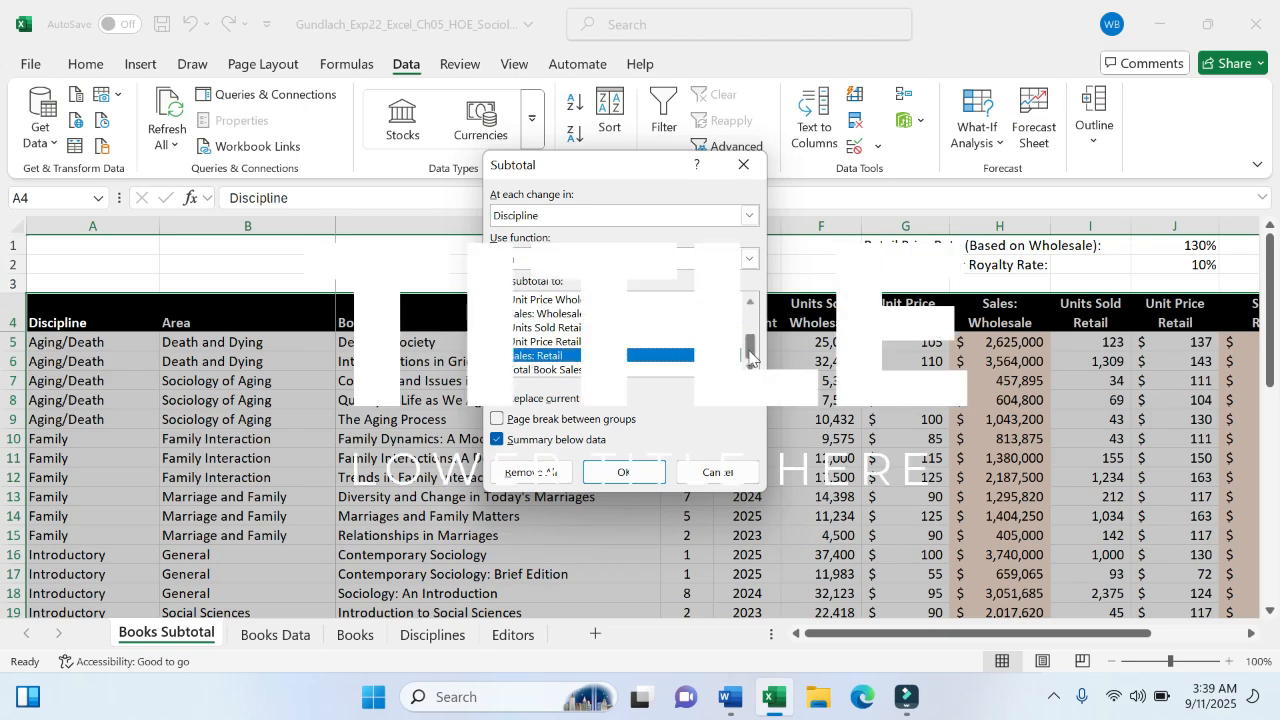
mouse_move(750, 356)
mouse_down()
mouse_move(756, 327)
mouse_move(745, 372)
mouse_up()
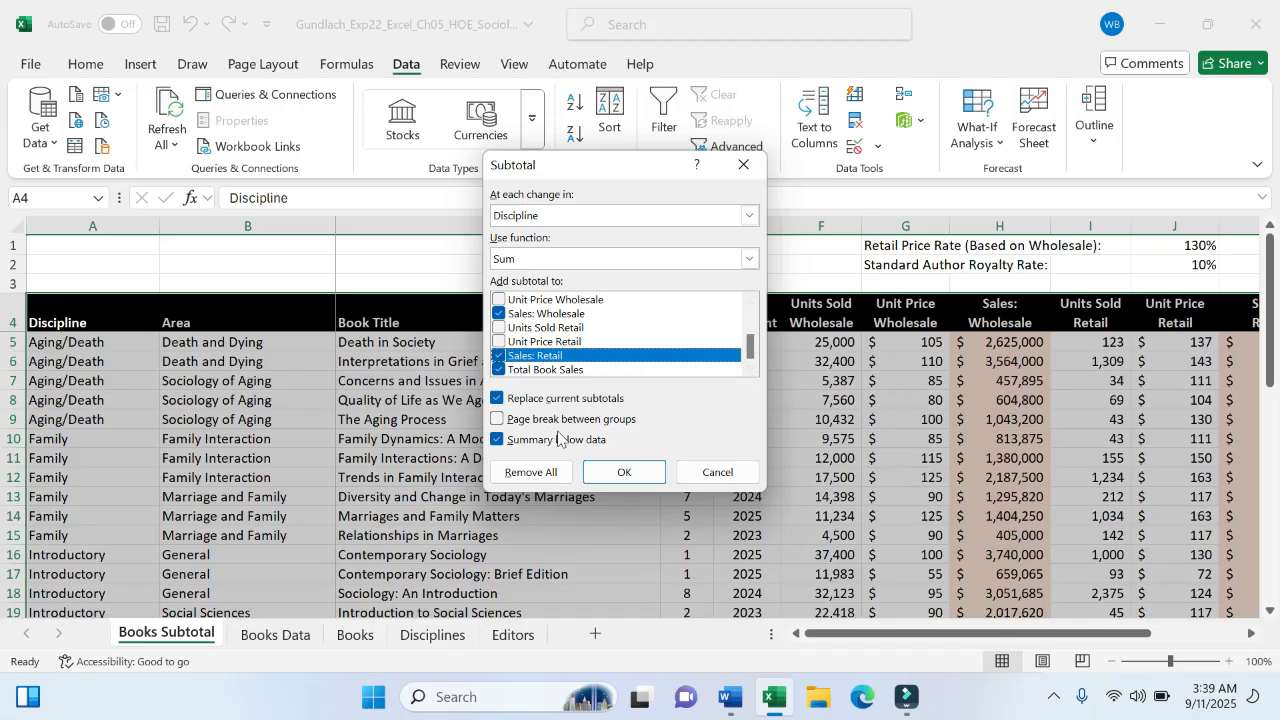
click(731, 697)
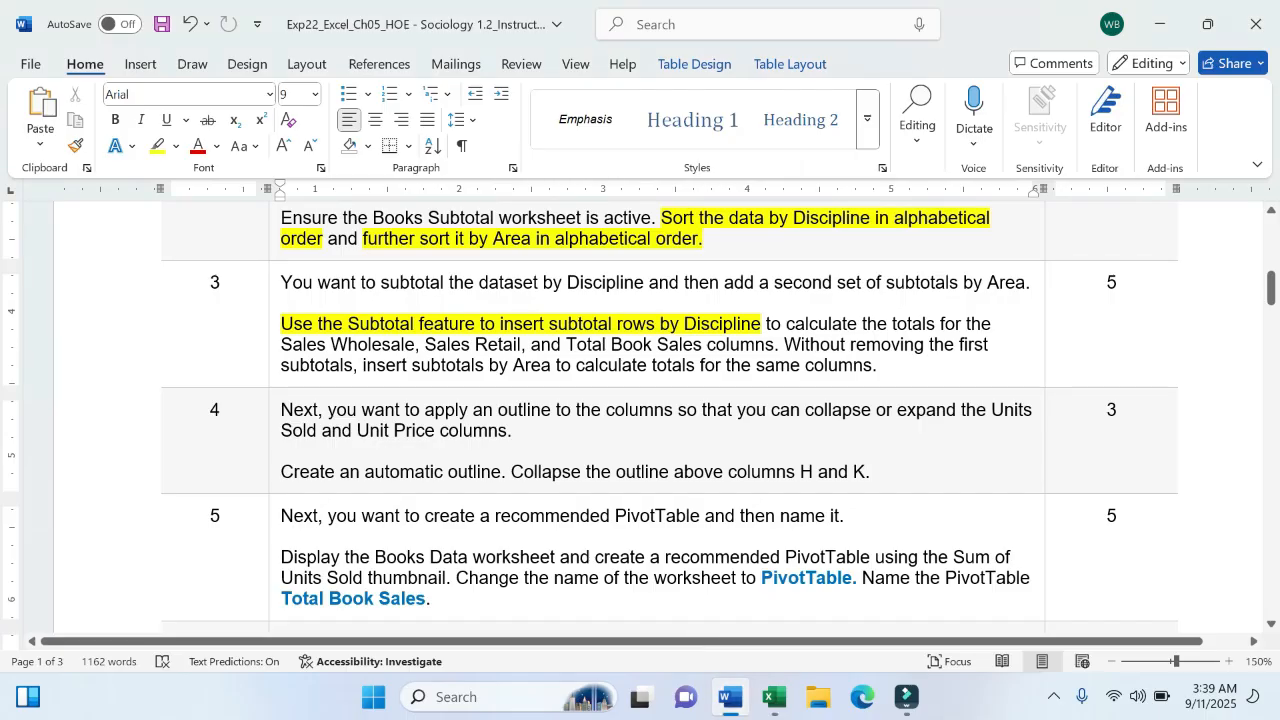
click(773, 697)
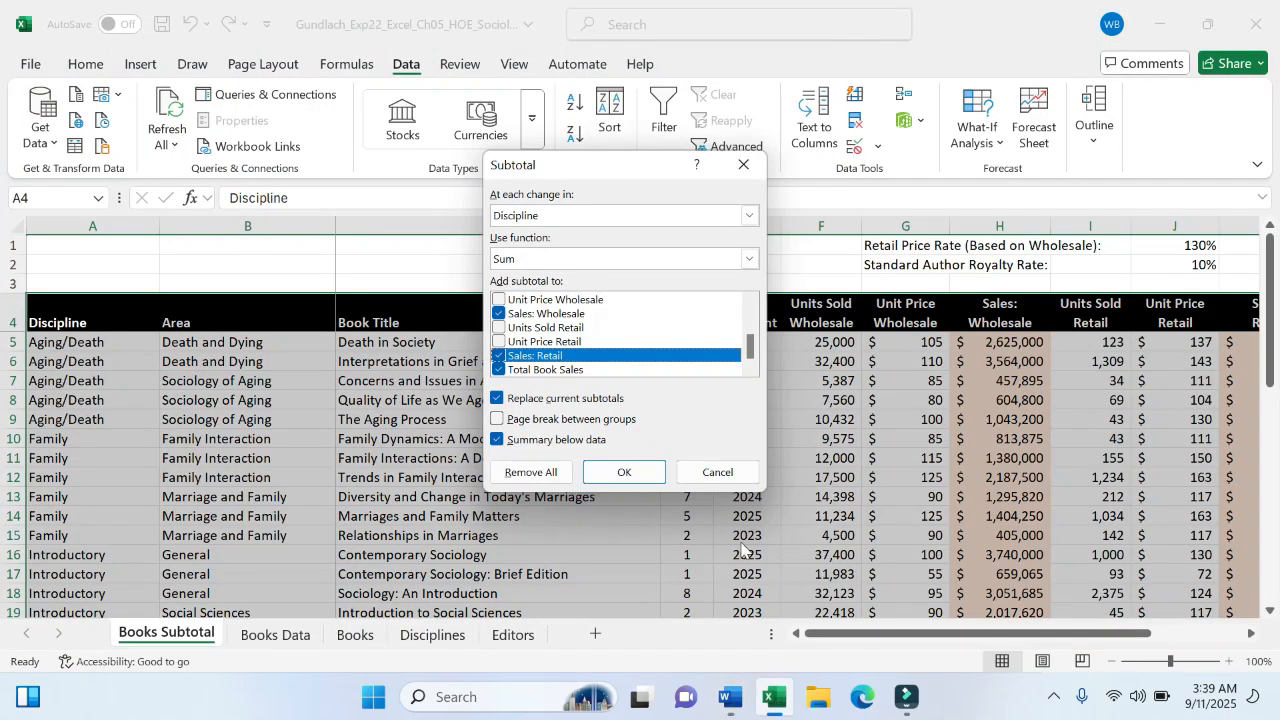
click(624, 476)
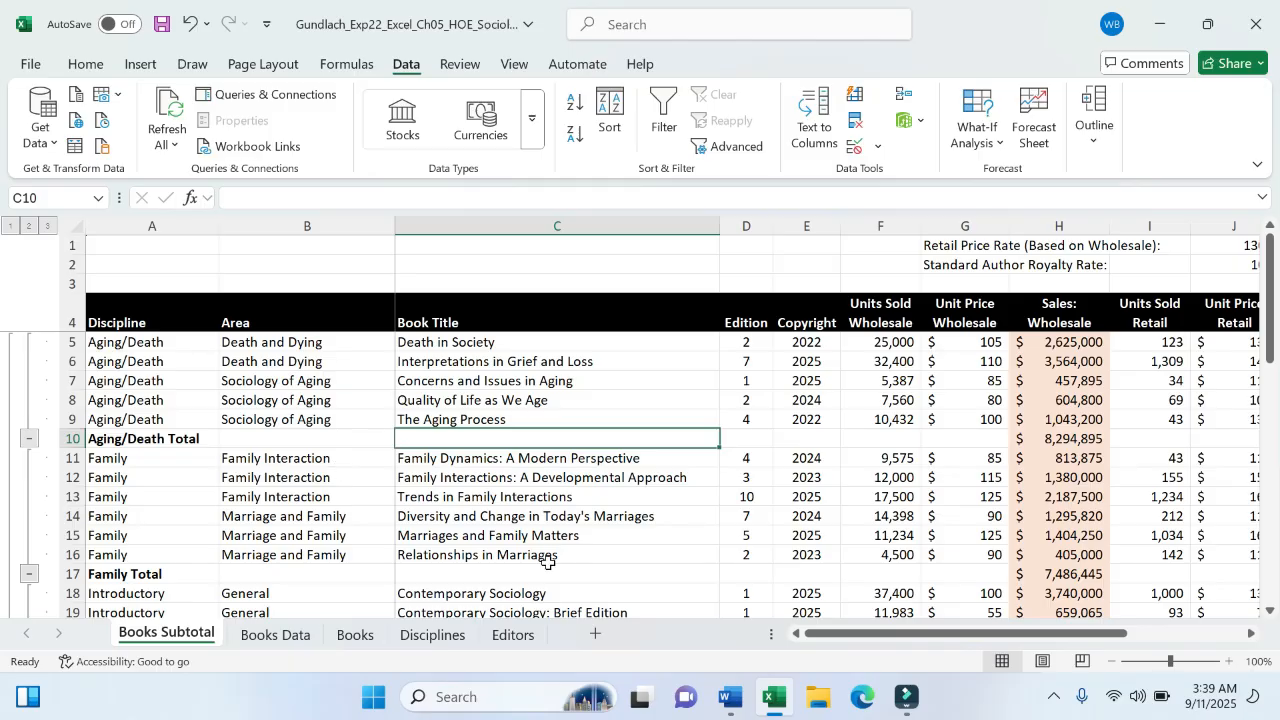
scroll(262, 476, down, 10)
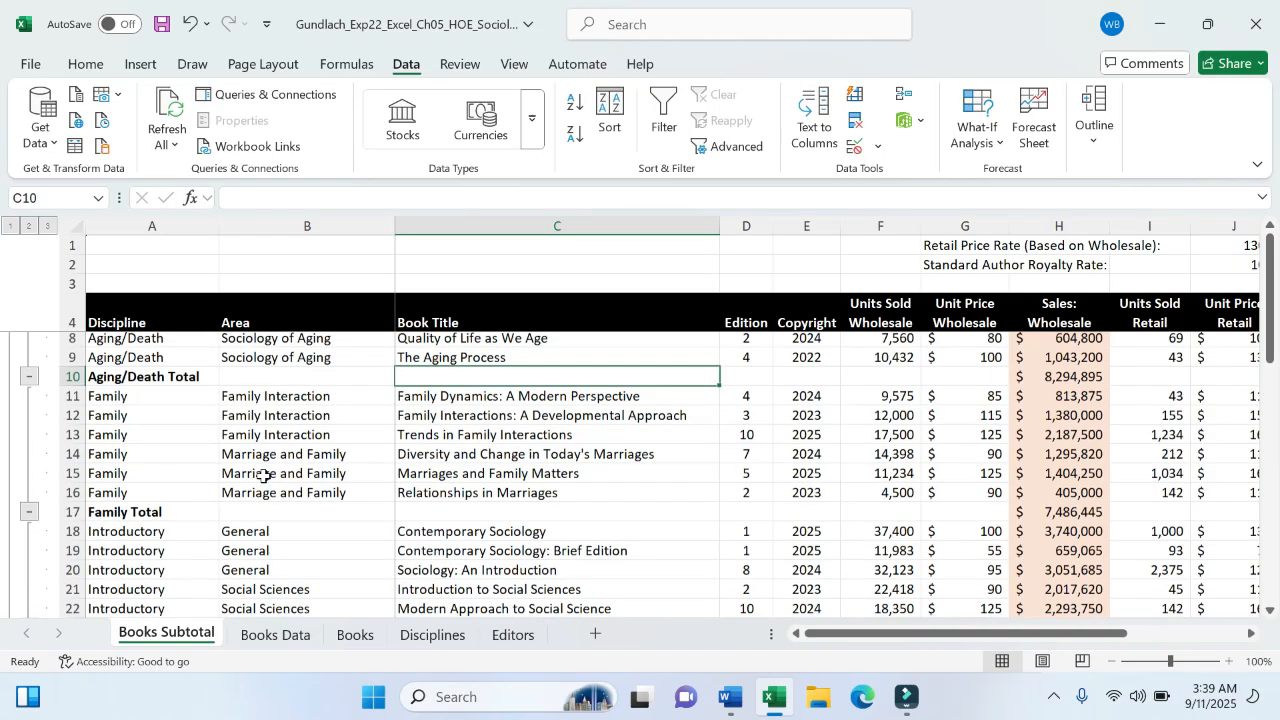
scroll(262, 476, up, 3)
scroll(262, 476, up, 8)
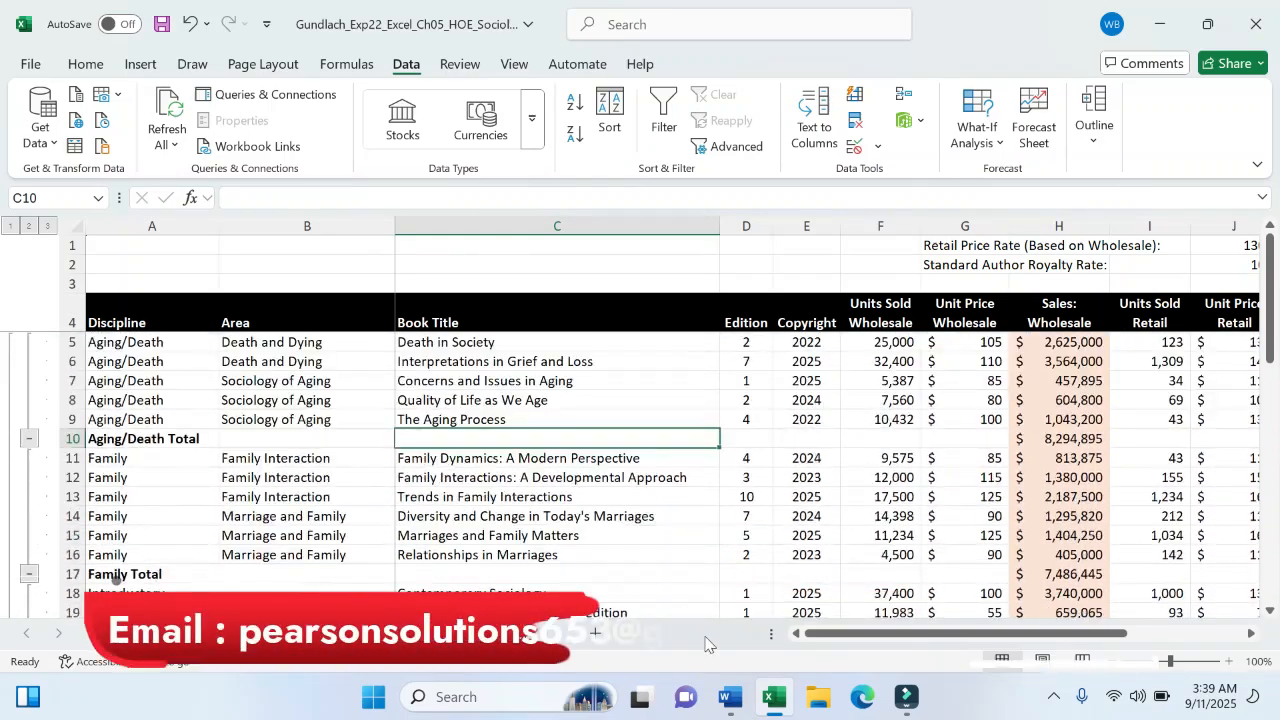
click(730, 697)
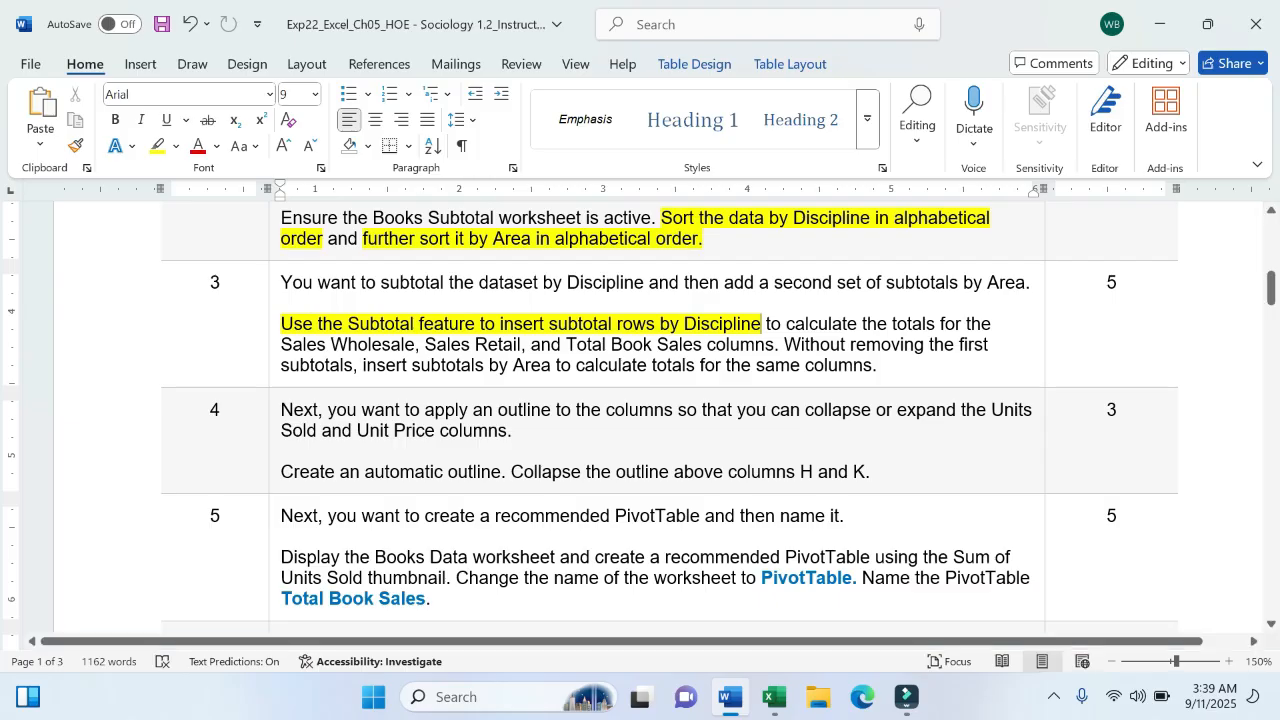
click(773, 697)
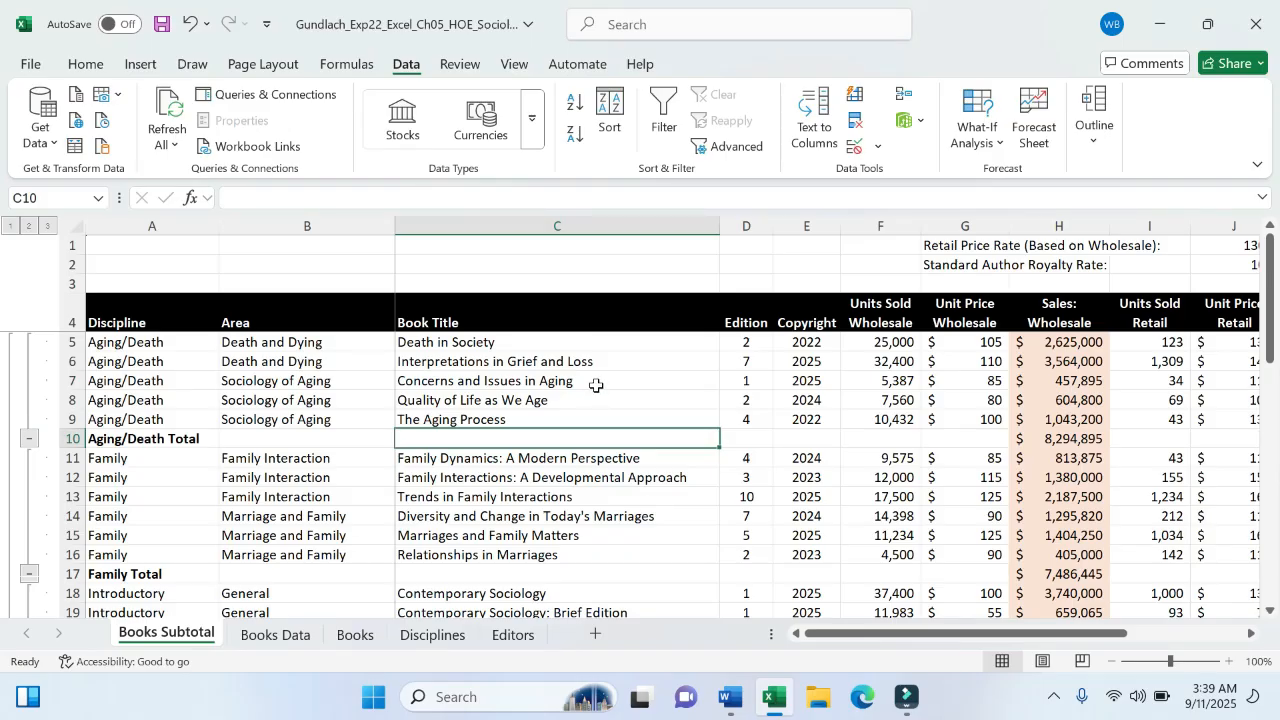
- Add Area subtotals for the sales columns with Replace current subtotals unchecked
click(1097, 148)
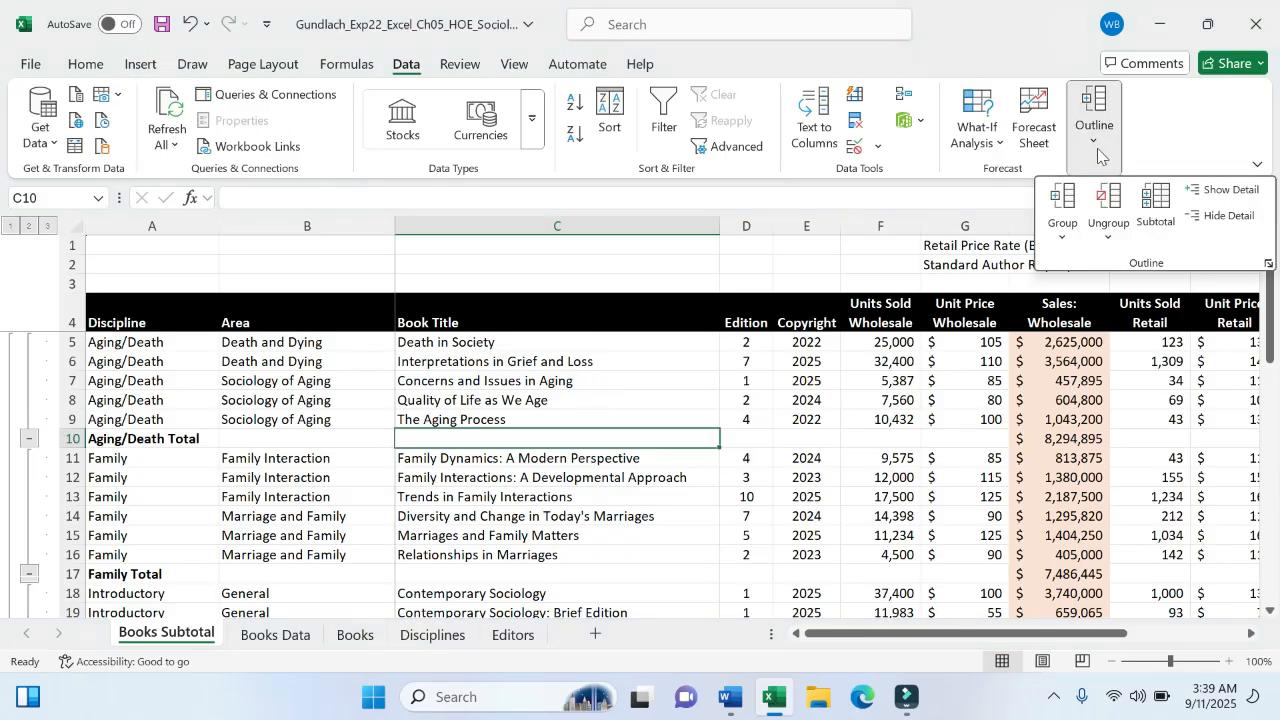
click(1156, 205)
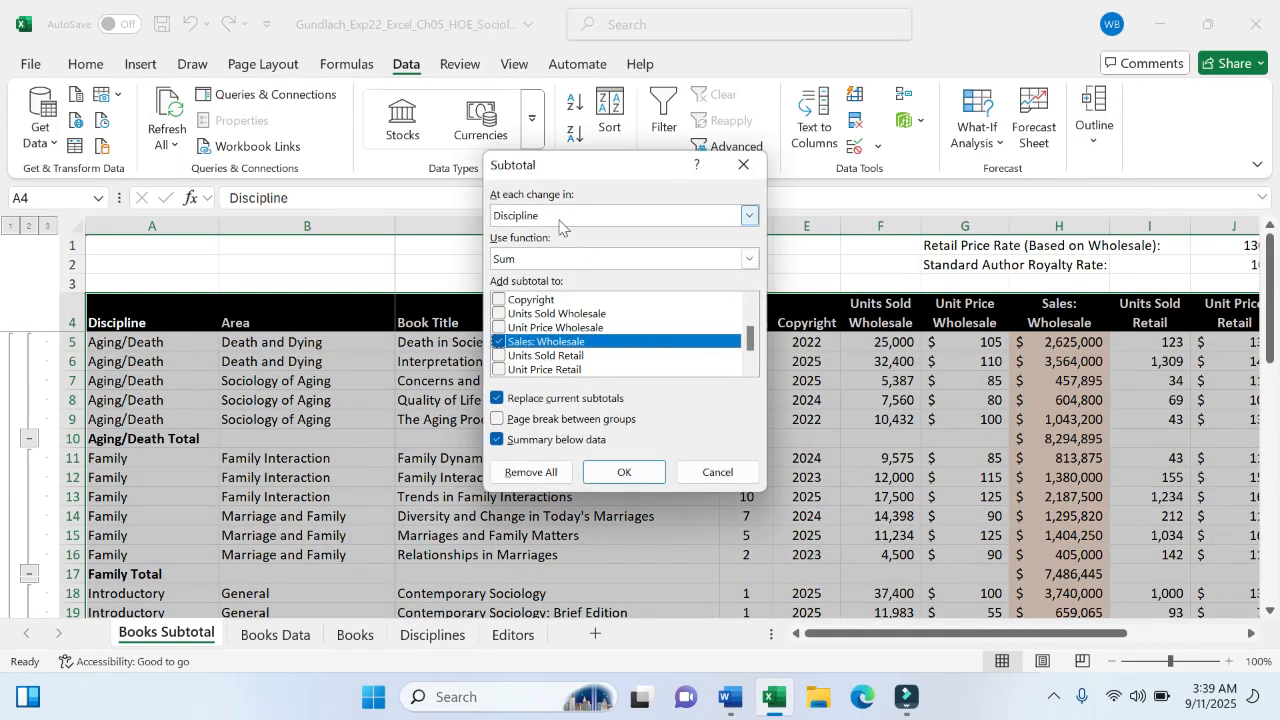
click(748, 217)
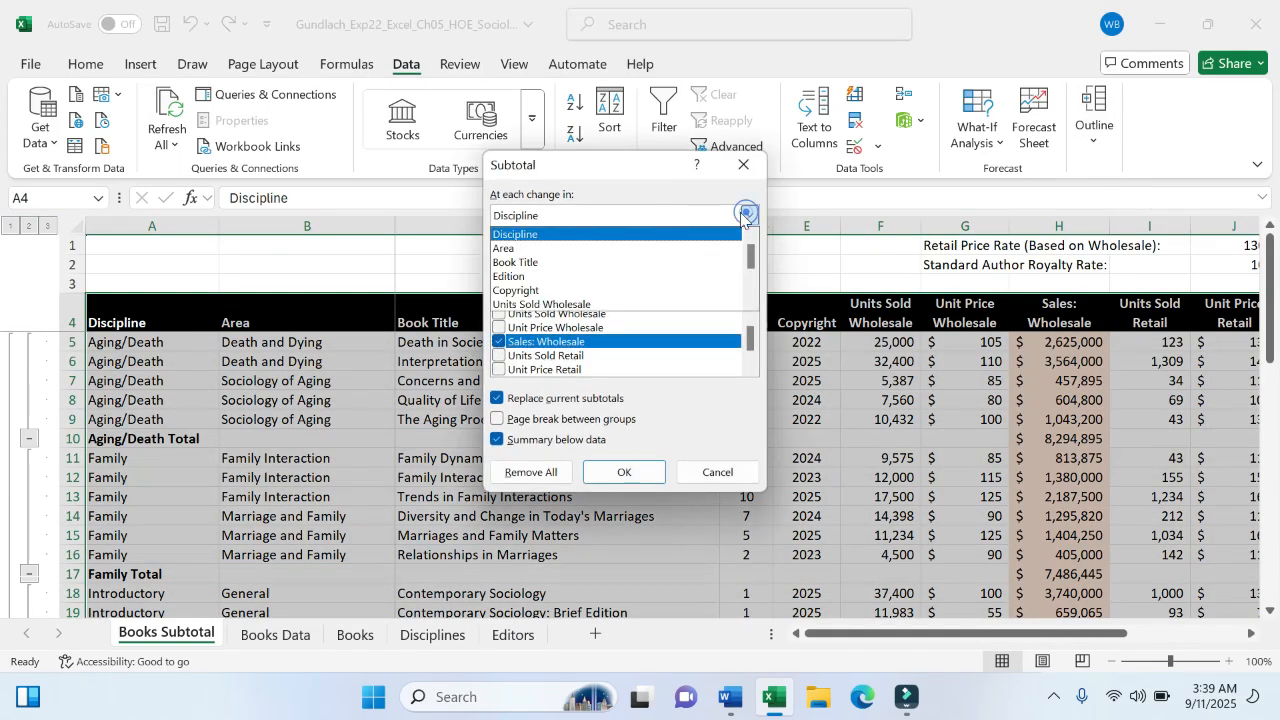
click(629, 249)
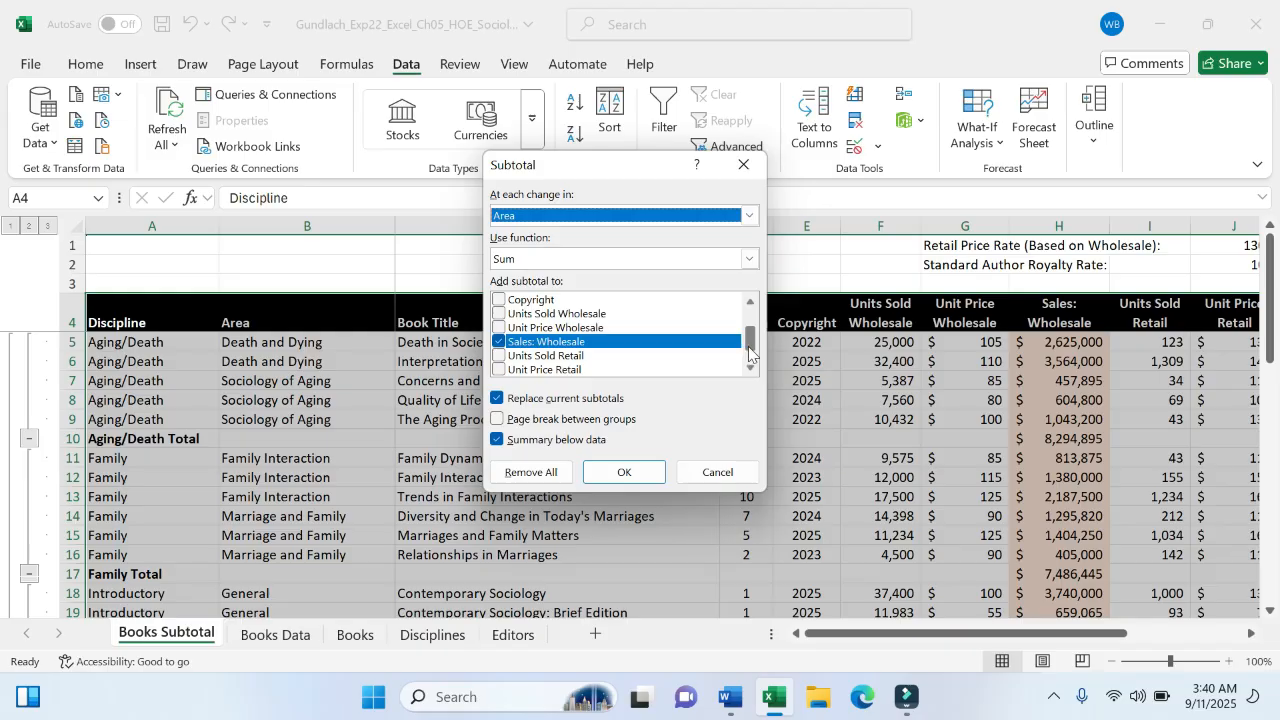
drag(749, 342, 749, 349)
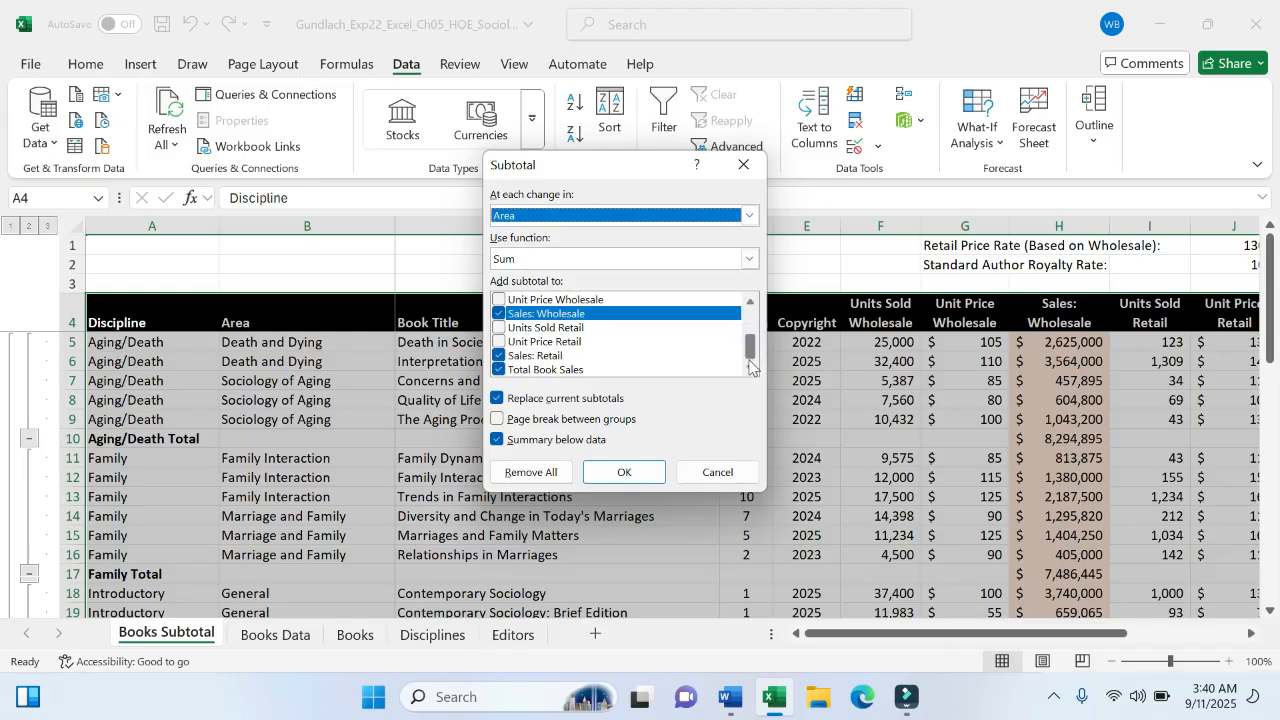
click(497, 399)
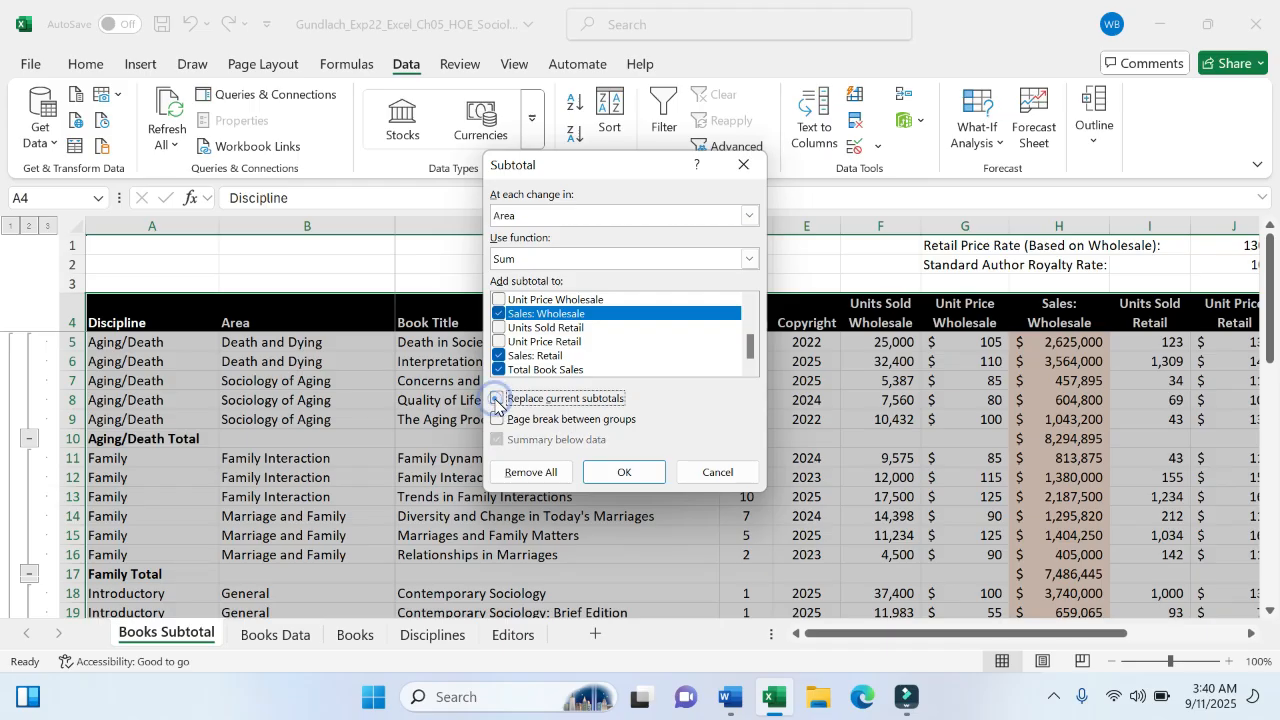
click(497, 399)
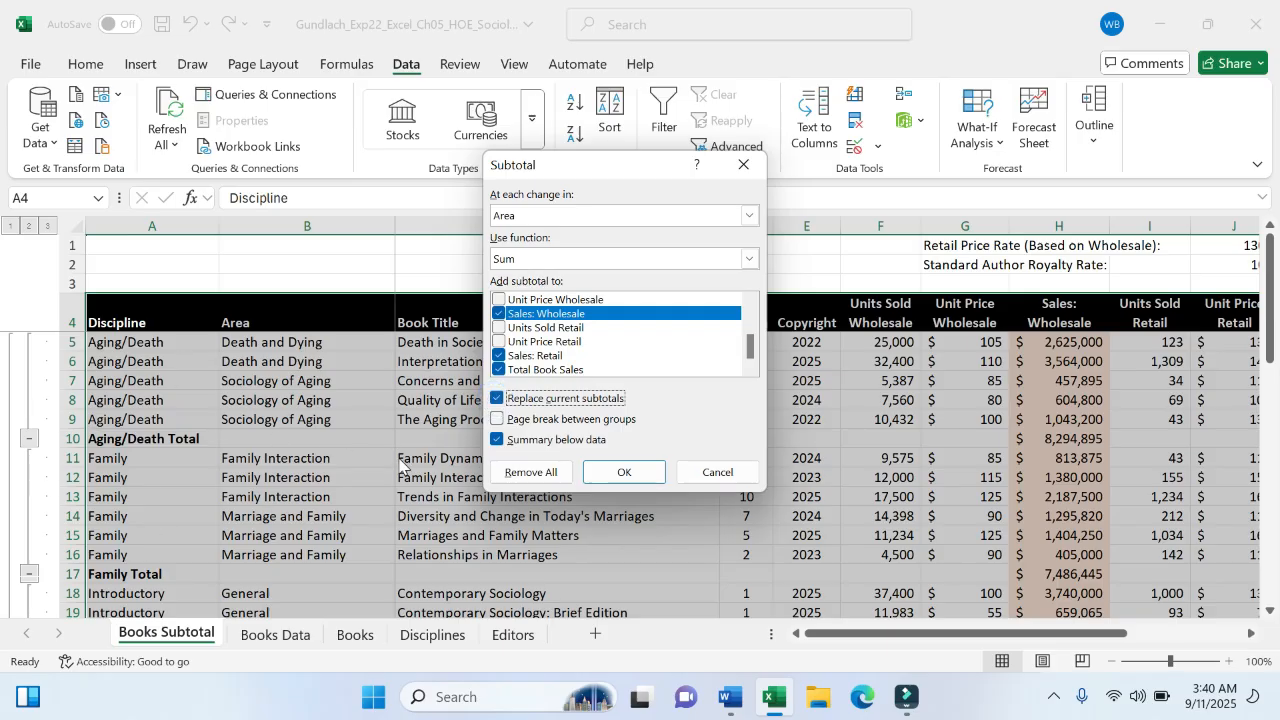
click(499, 400)
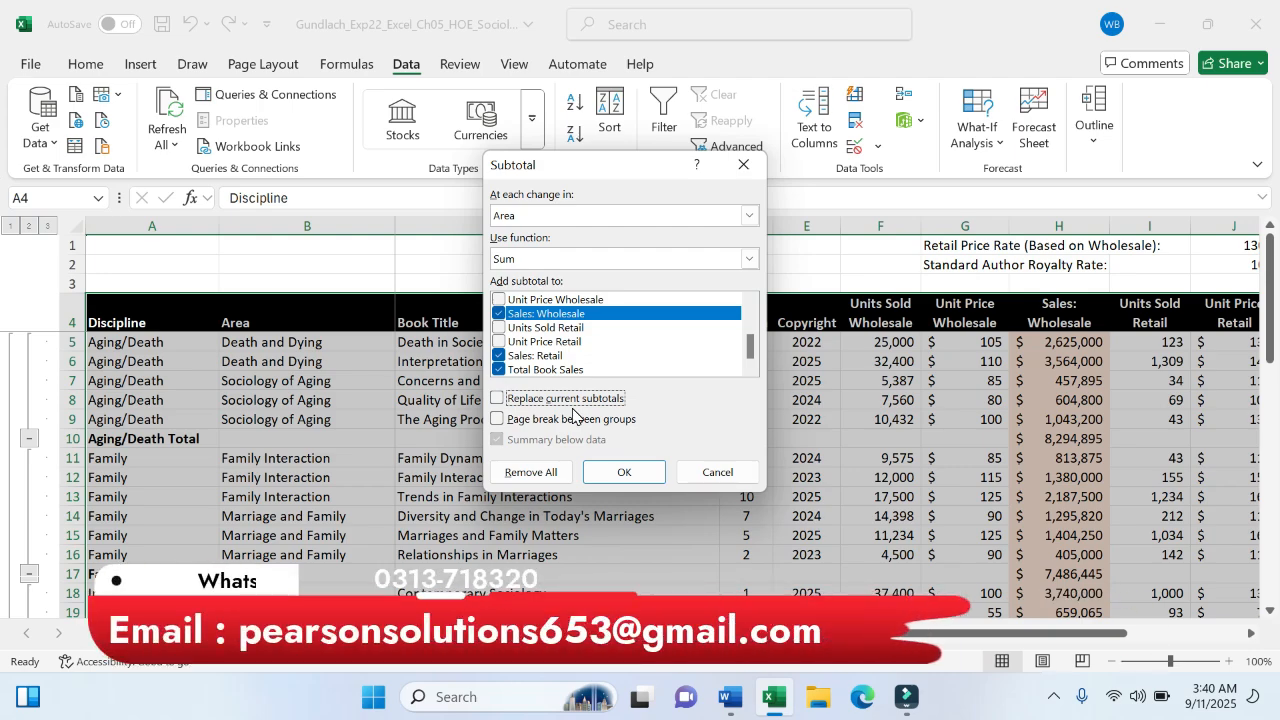
click(643, 477)
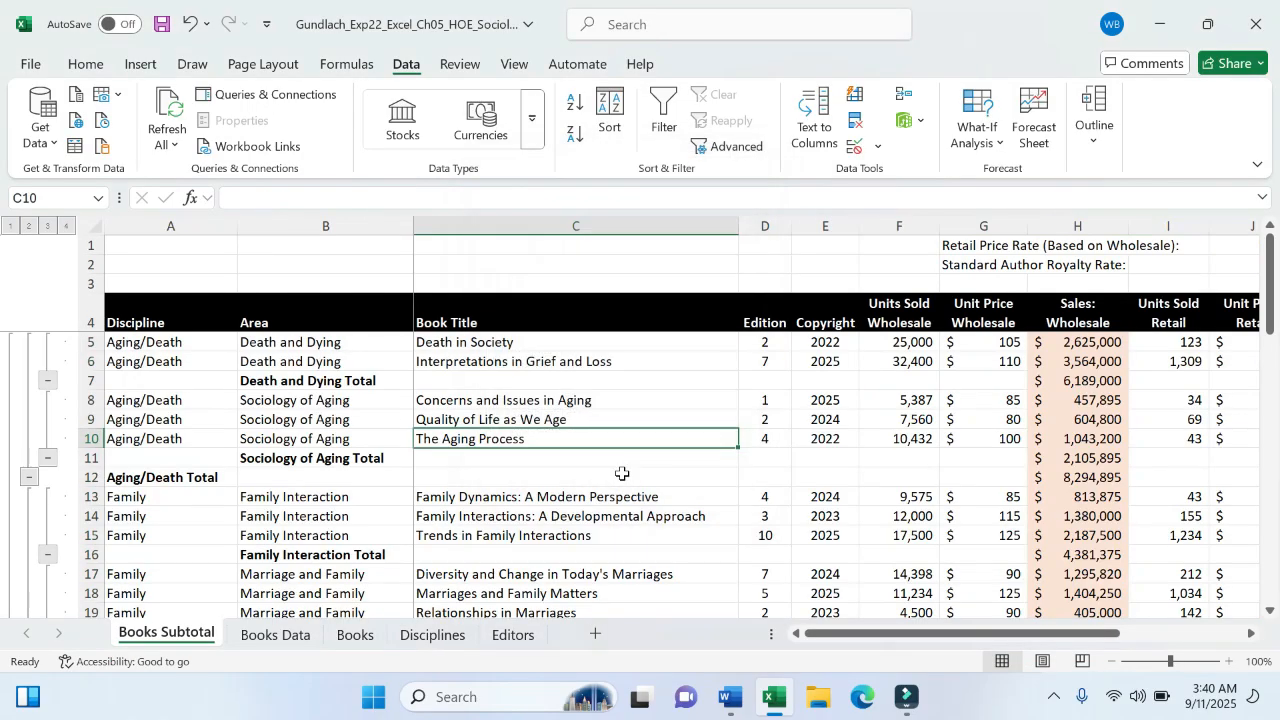
click(578, 510)
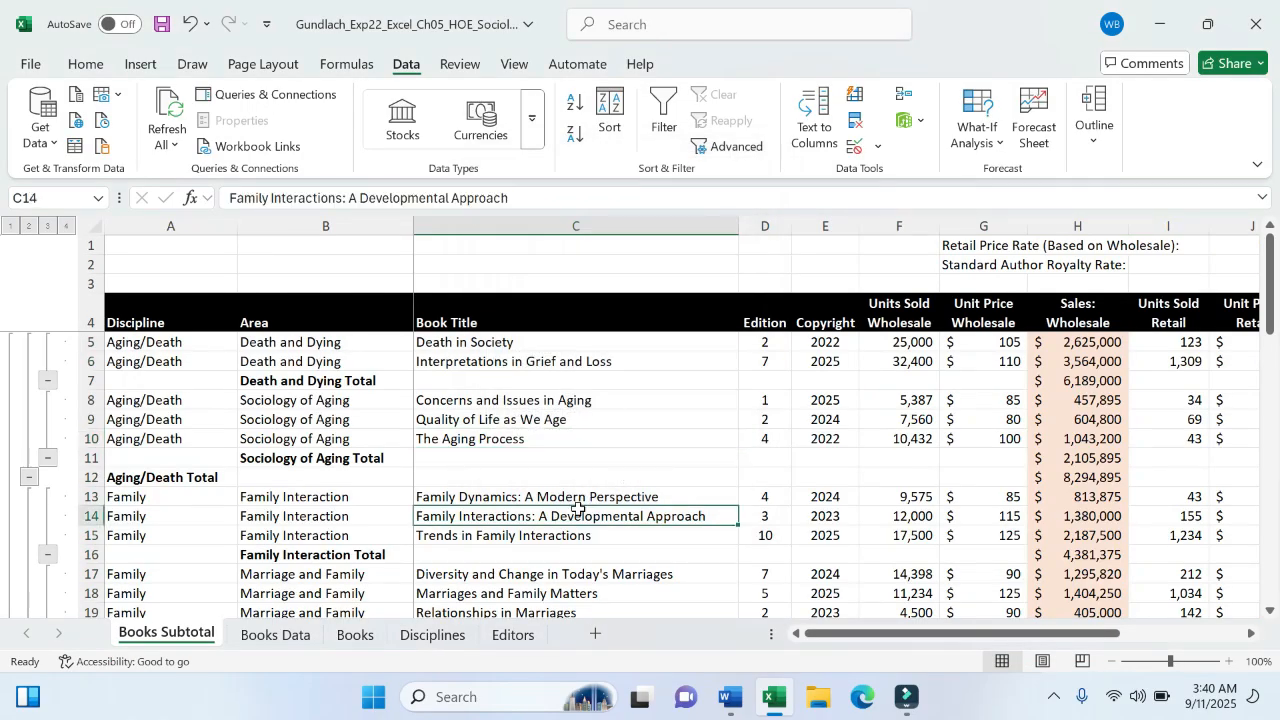
- Highlight the full step 3 task text in yellow
click(729, 694)
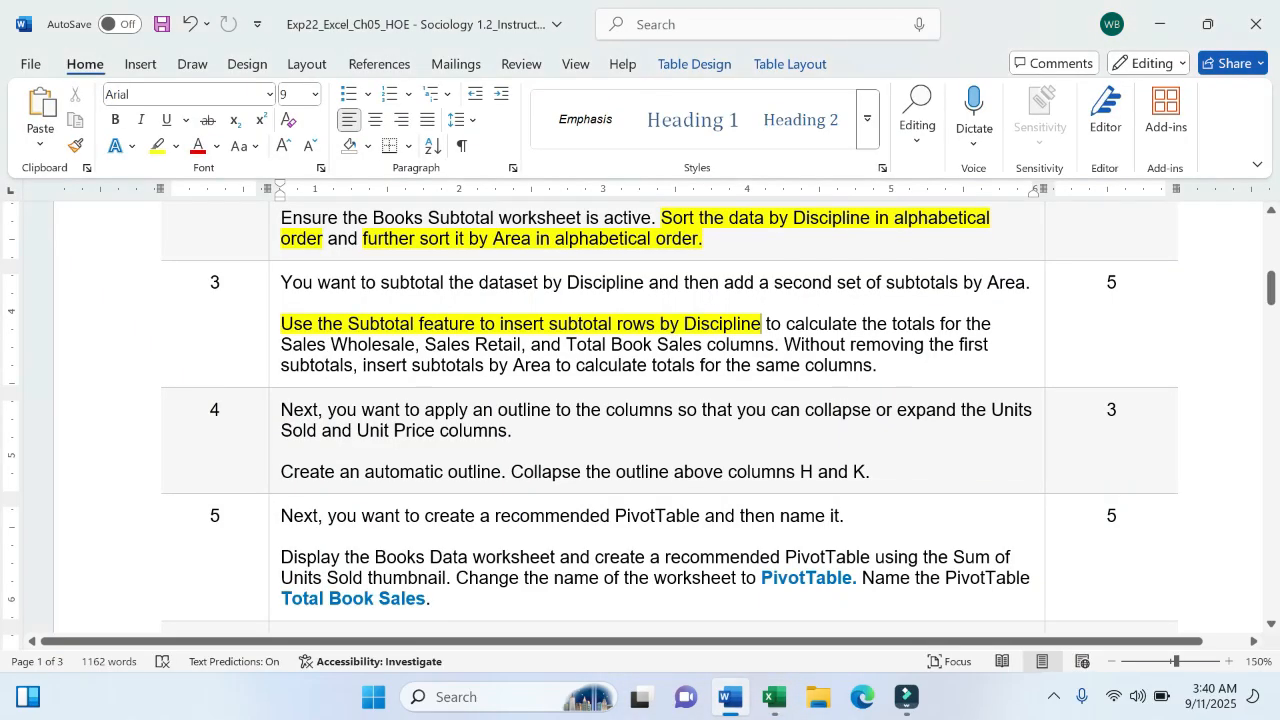
drag(282, 283, 878, 366)
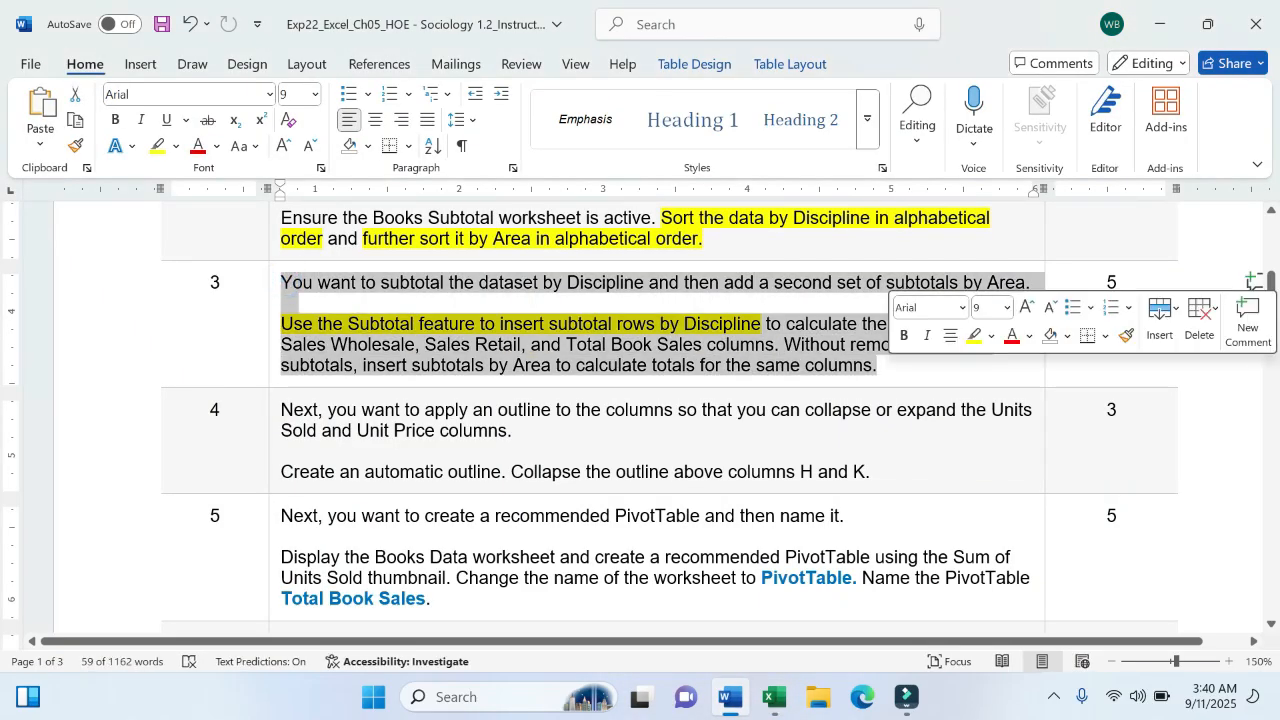
click(973, 336)
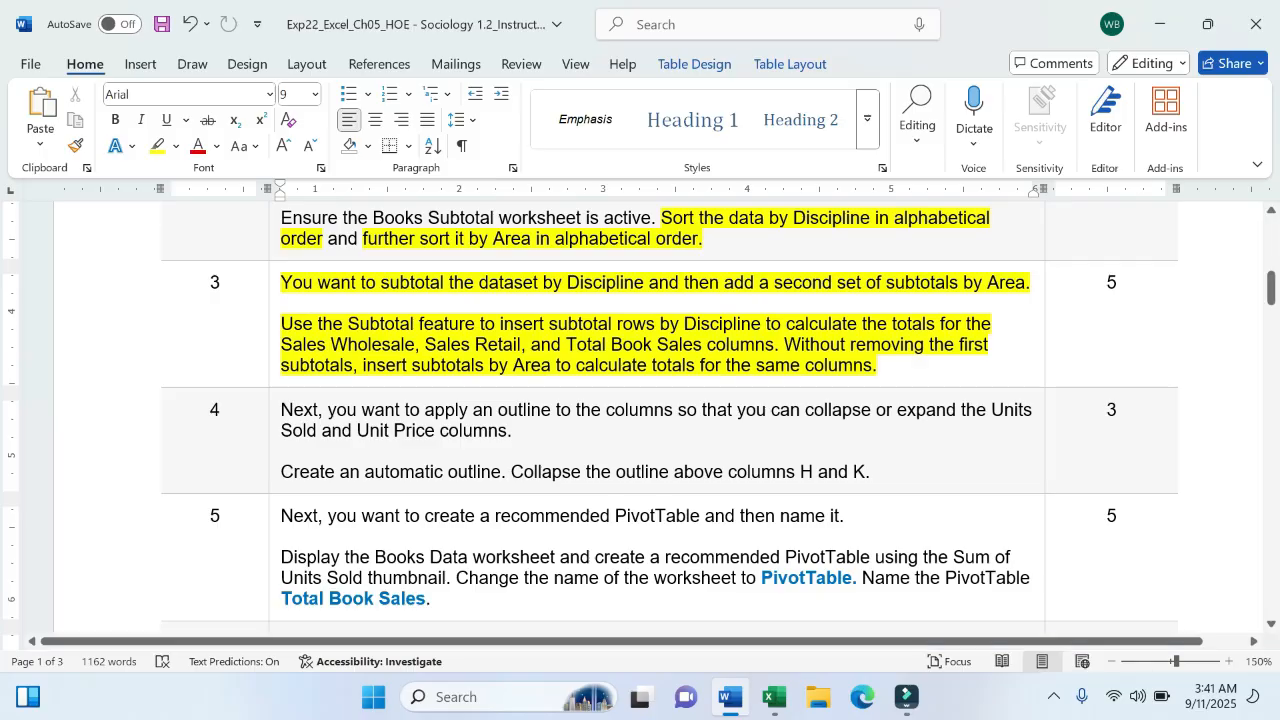
- Highlight the step 4 sentence and 'Create an automatic outline' in yellow, then return to Excel
drag(286, 407, 676, 410)
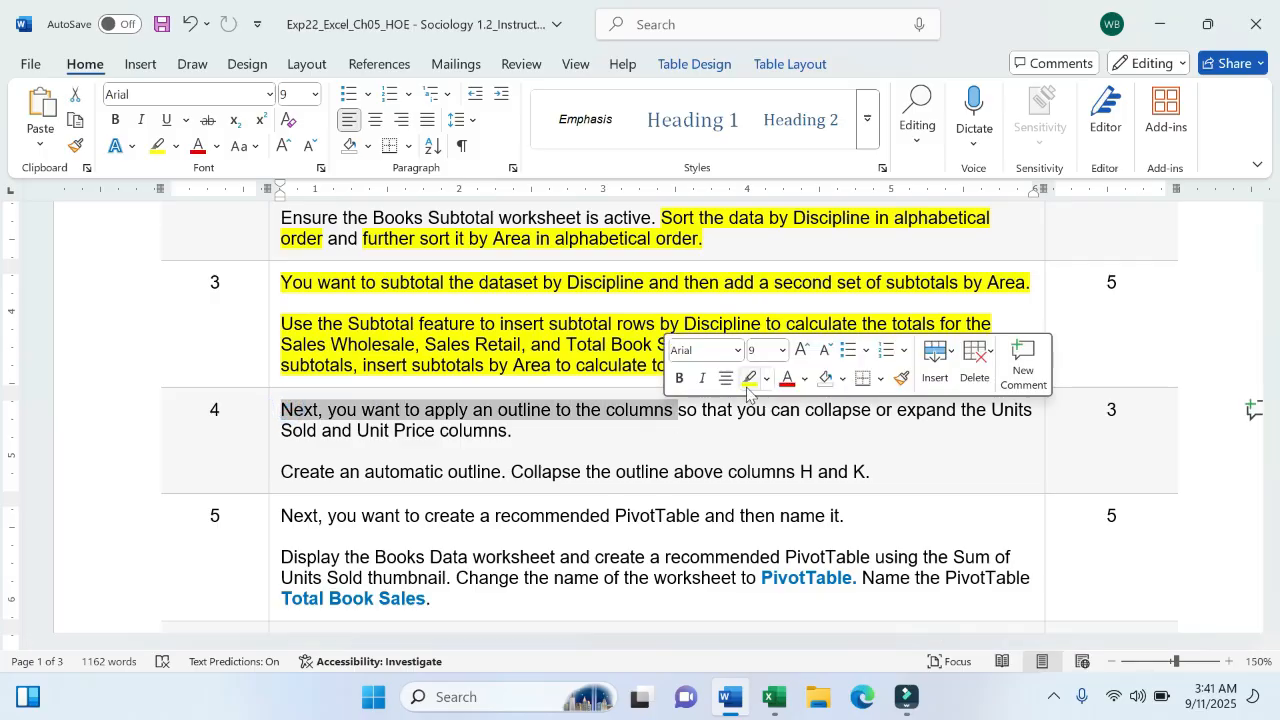
click(748, 386)
click(758, 410)
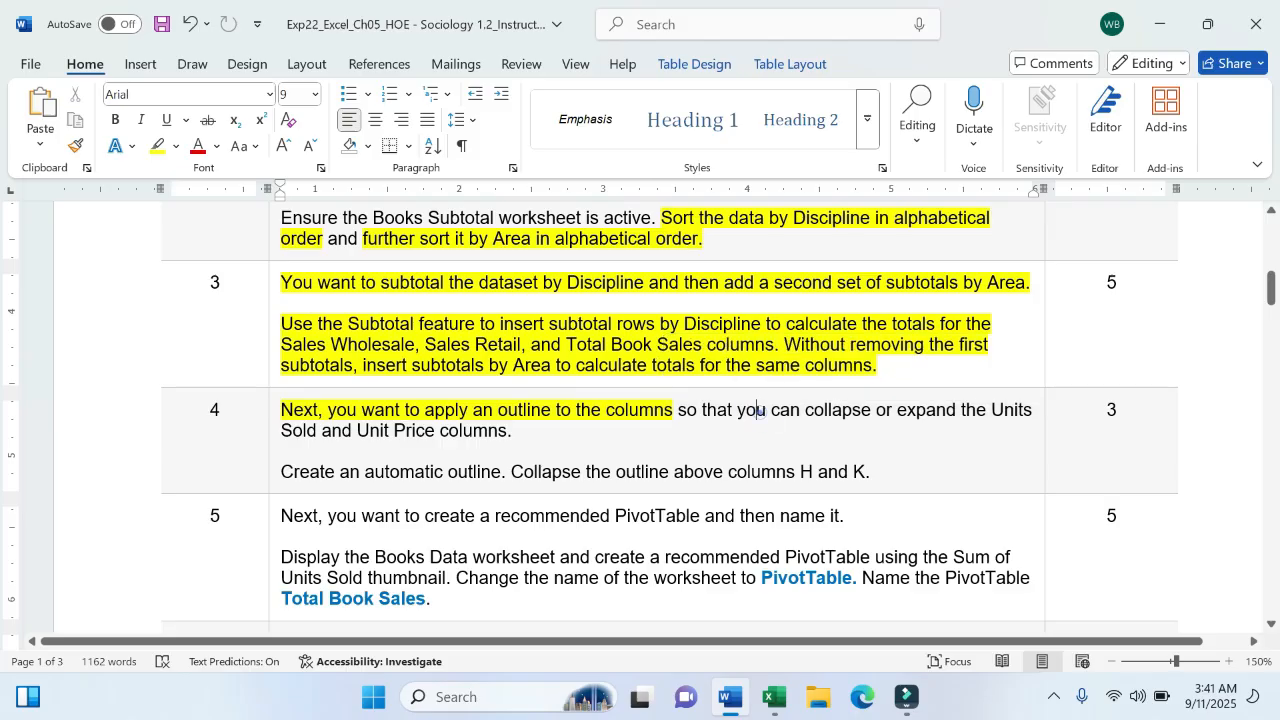
drag(757, 410, 531, 438)
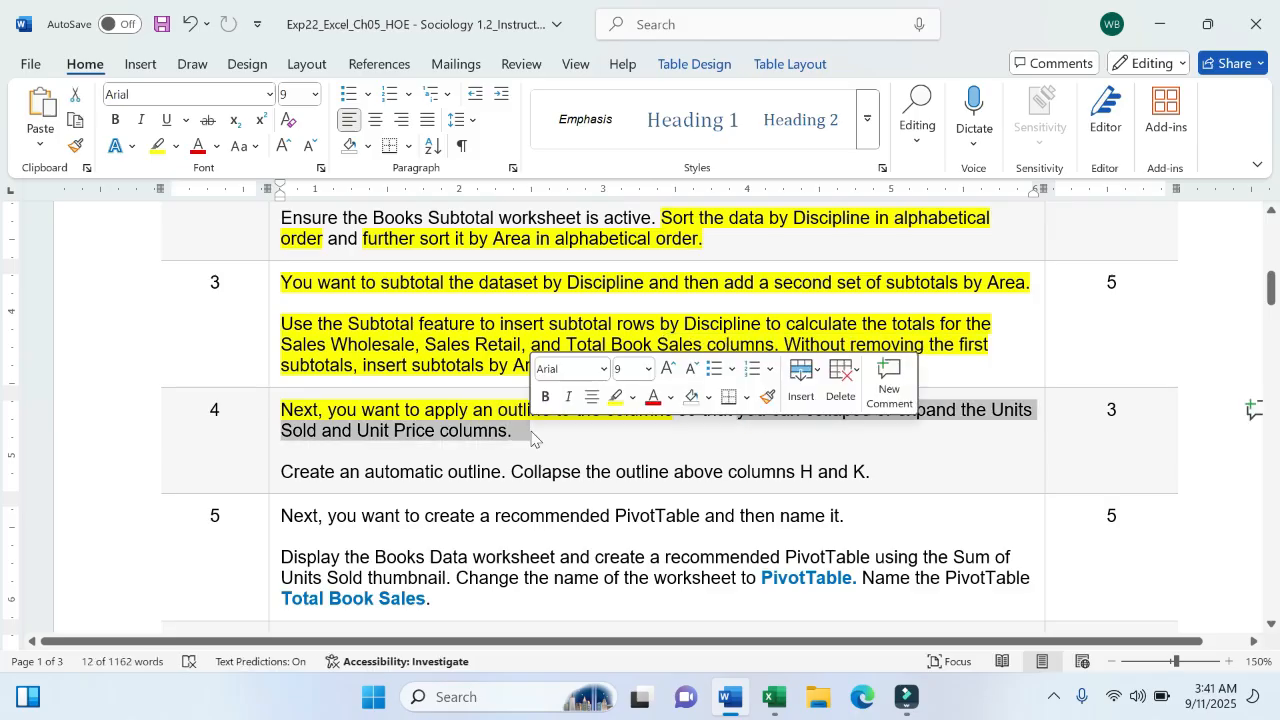
click(610, 397)
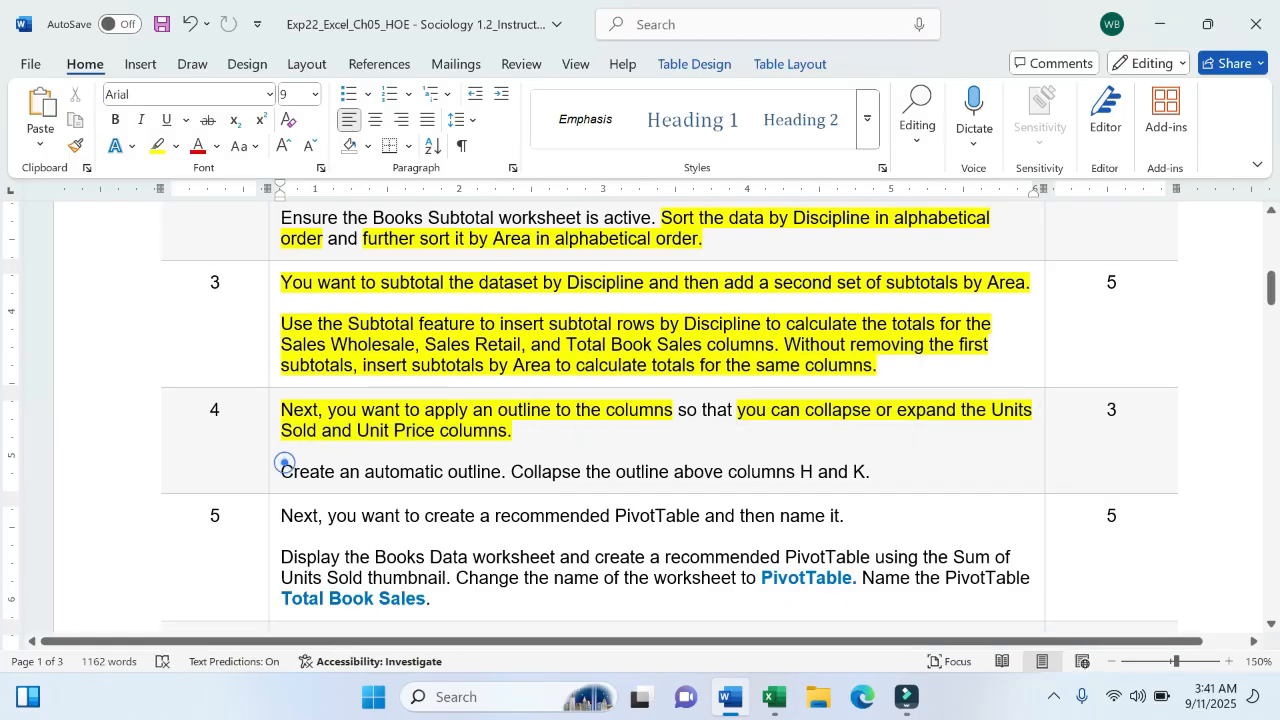
drag(281, 471, 501, 472)
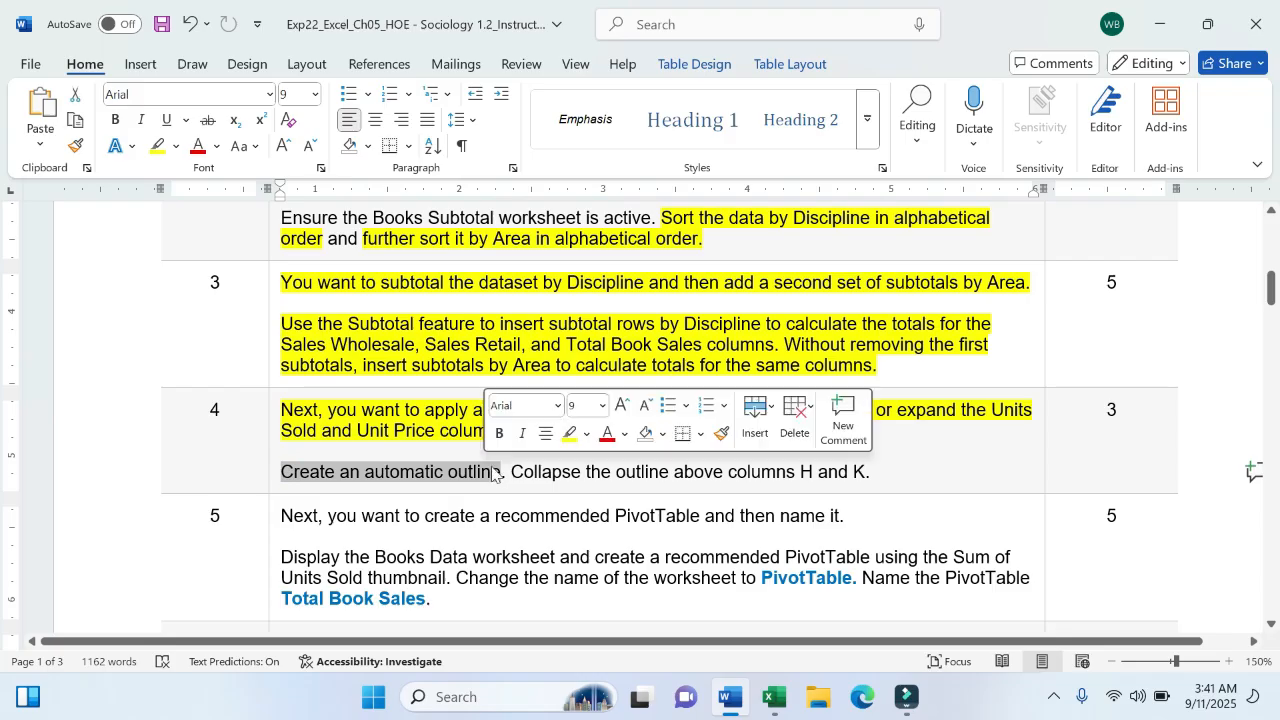
click(571, 436)
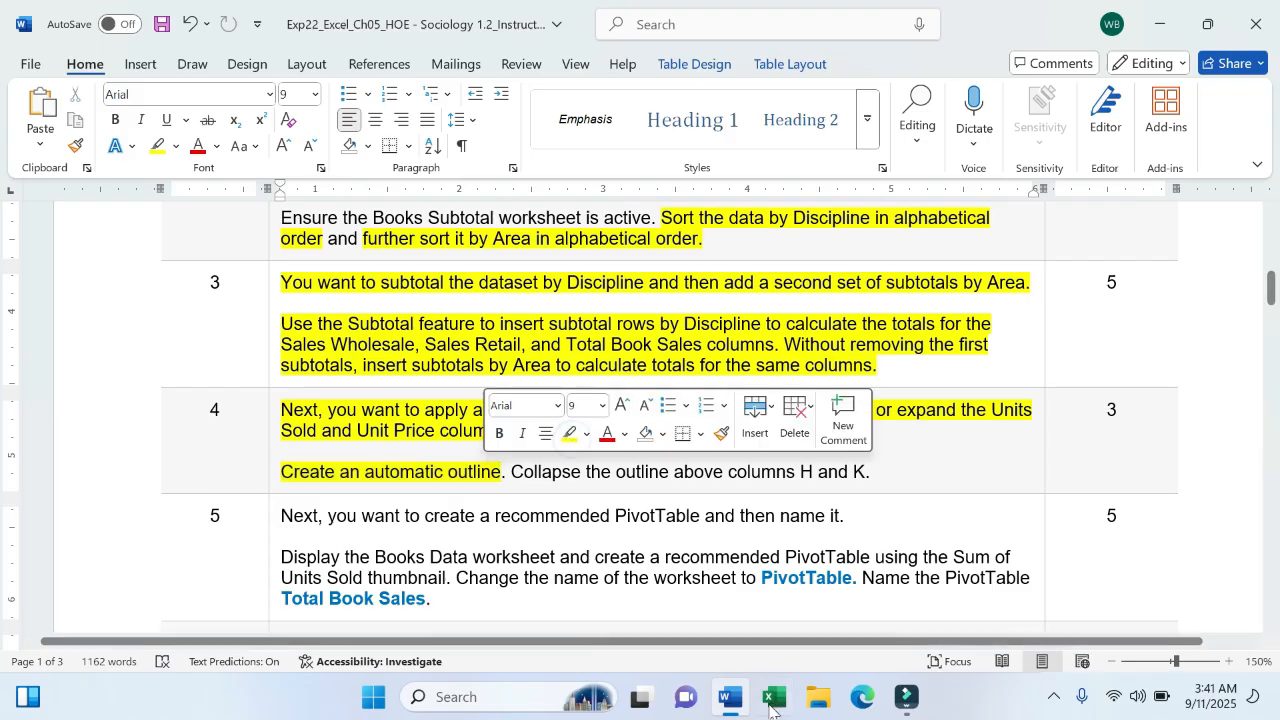
click(773, 697)
- Apply Data > Outline > Group > Auto Outline, confirming modification of the existing outline
click(425, 455)
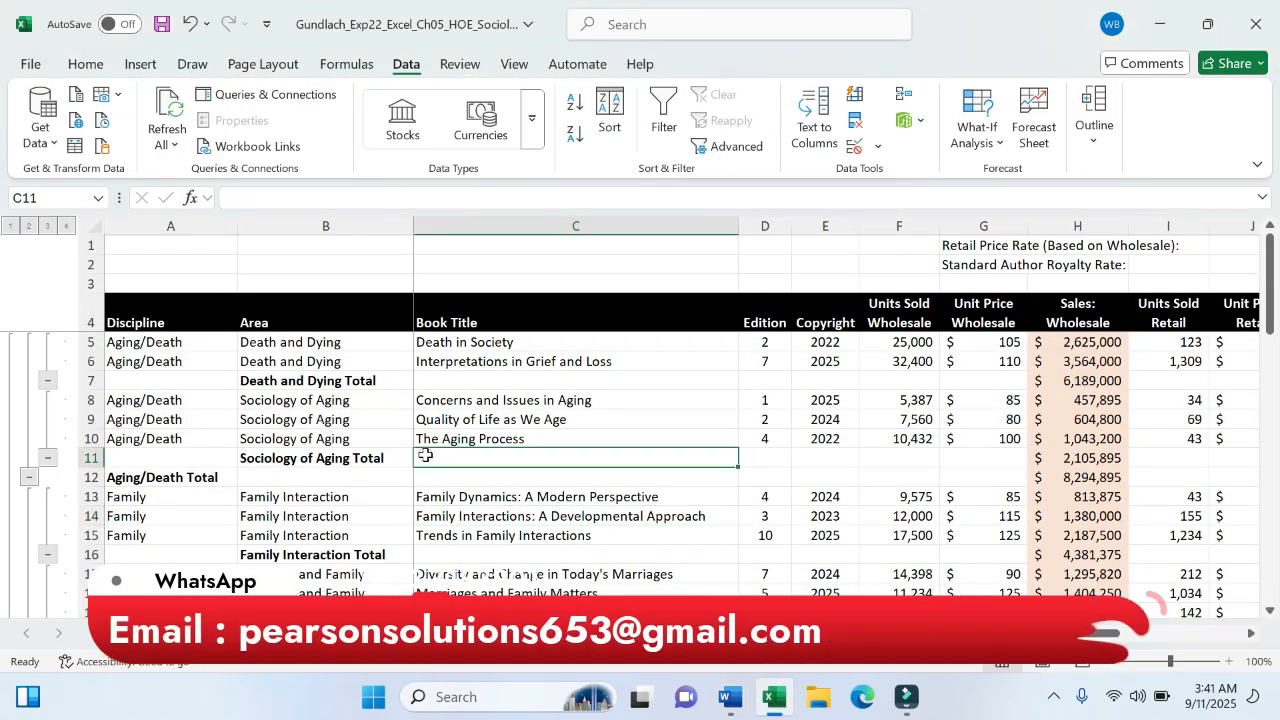
click(398, 70)
click(1086, 145)
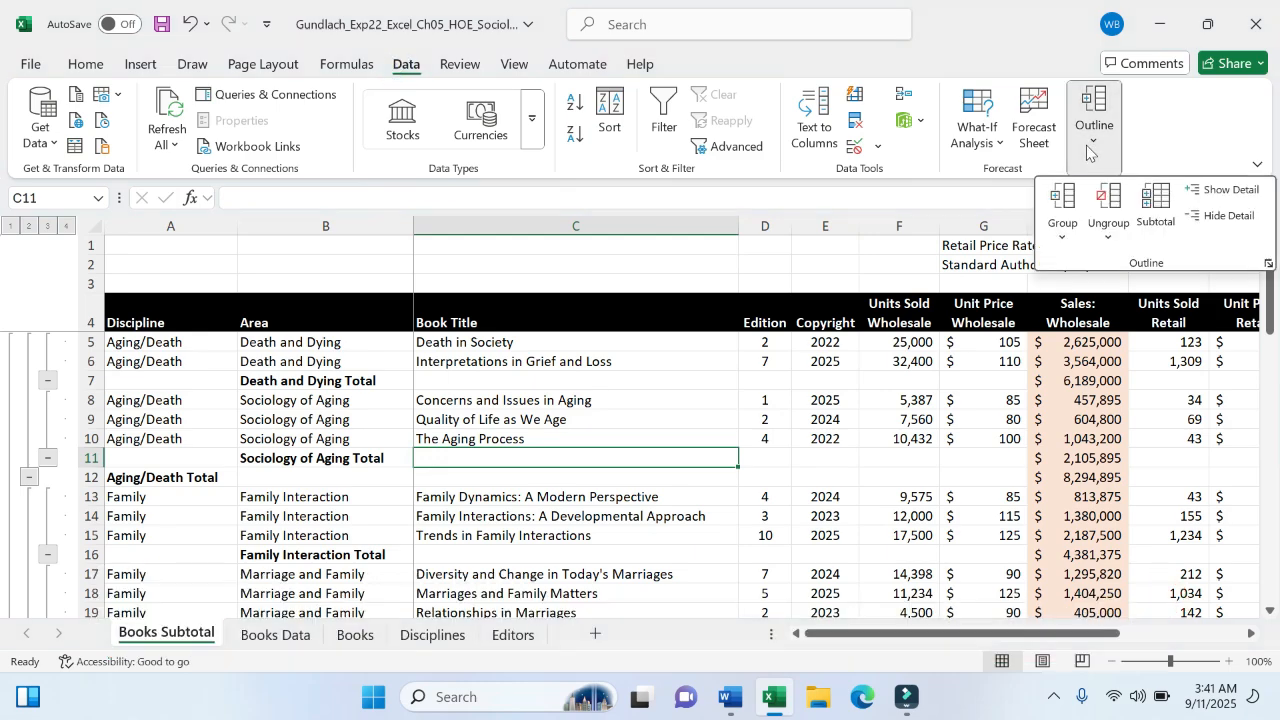
click(1064, 240)
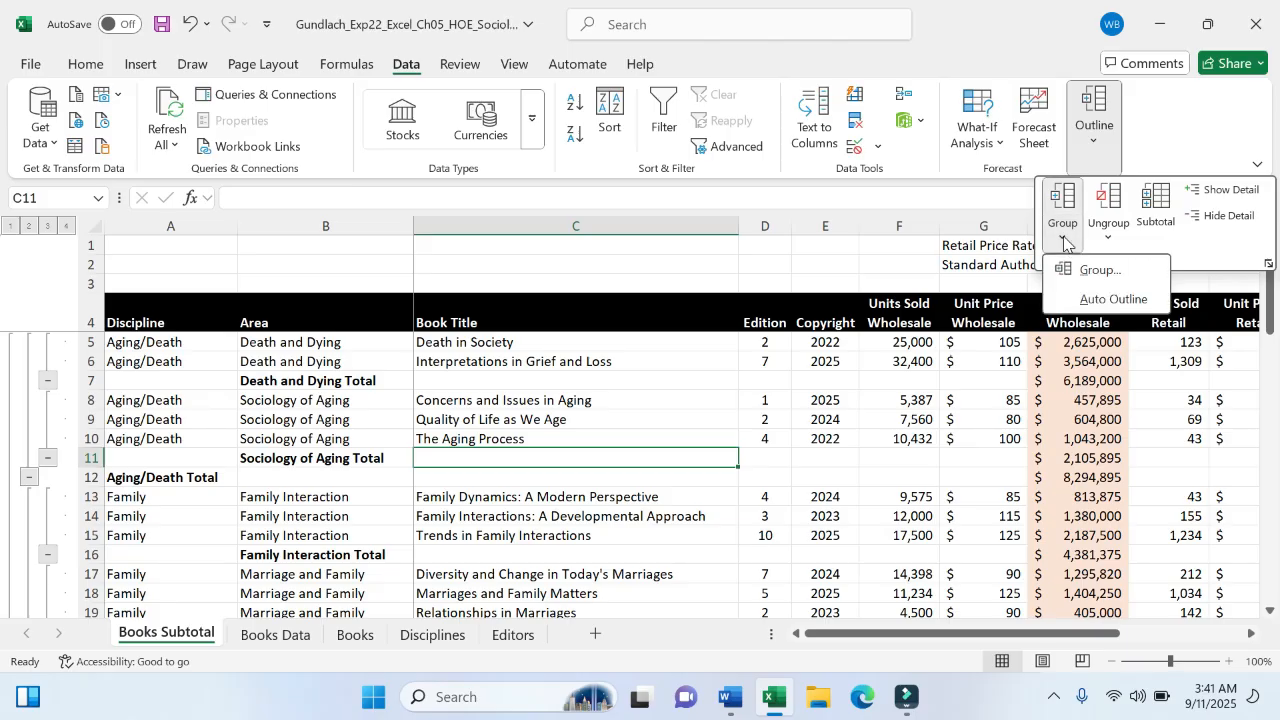
click(1104, 300)
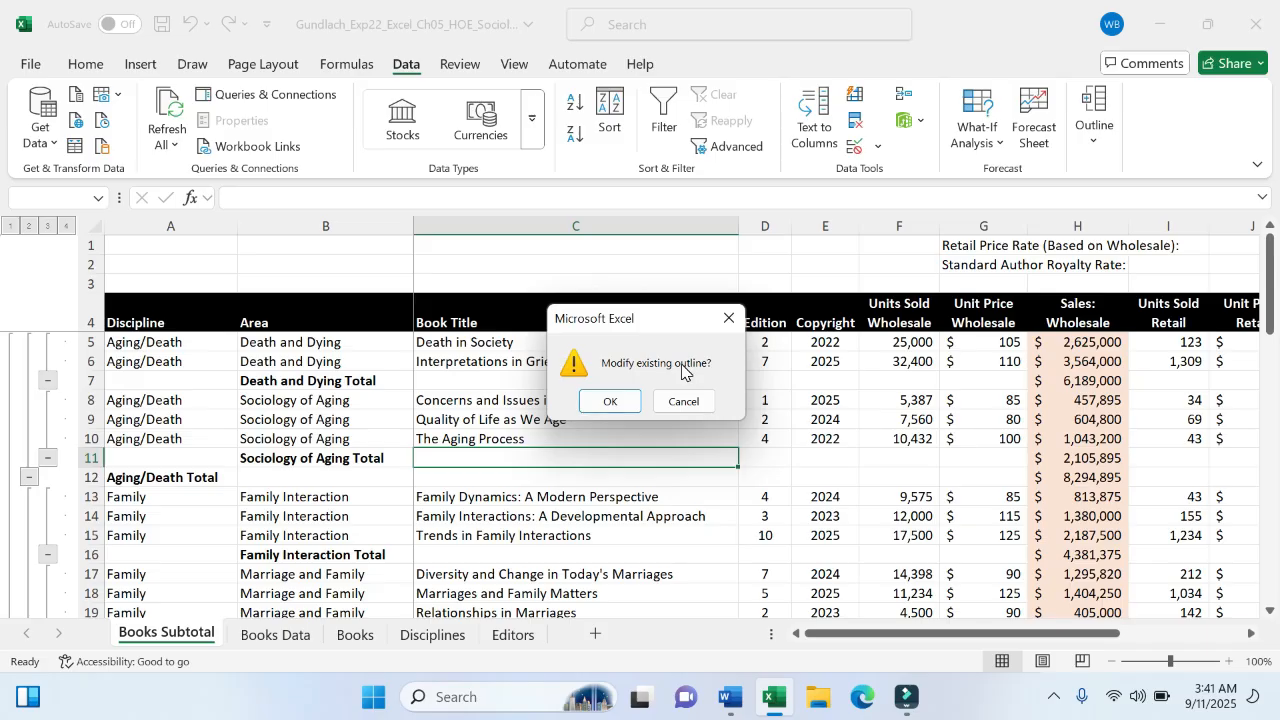
click(592, 405)
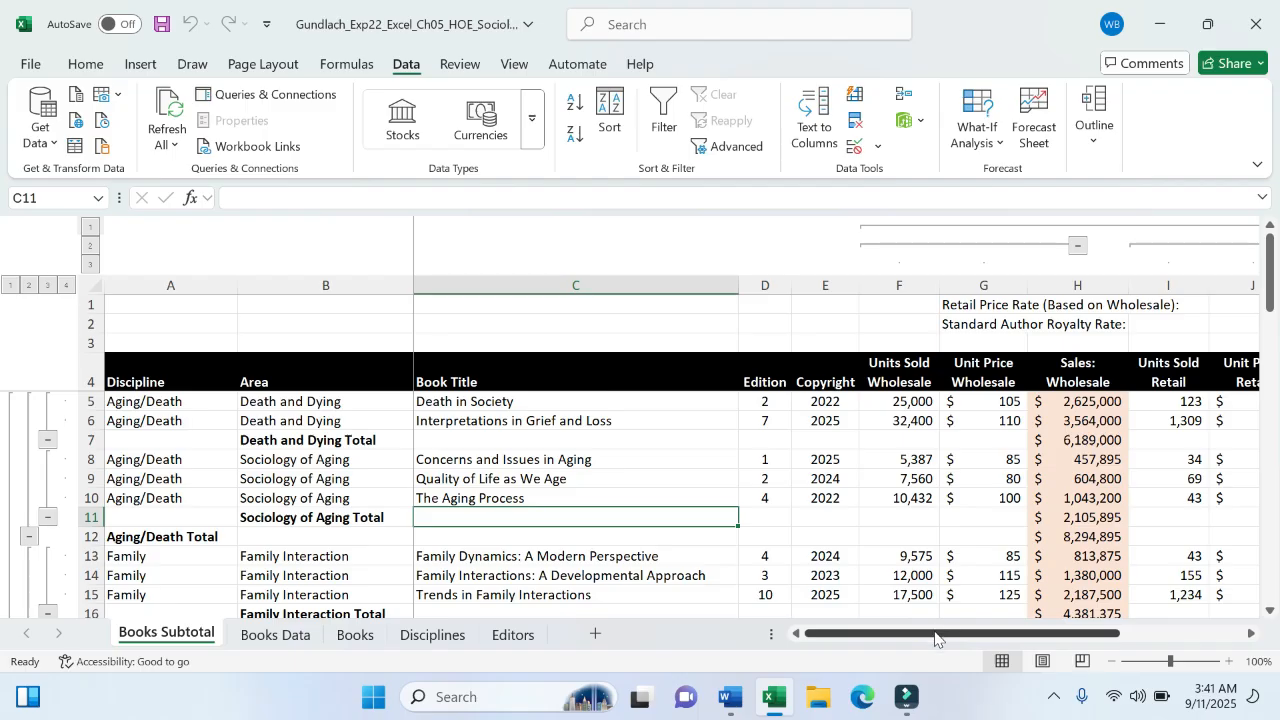
drag(937, 636, 1046, 636)
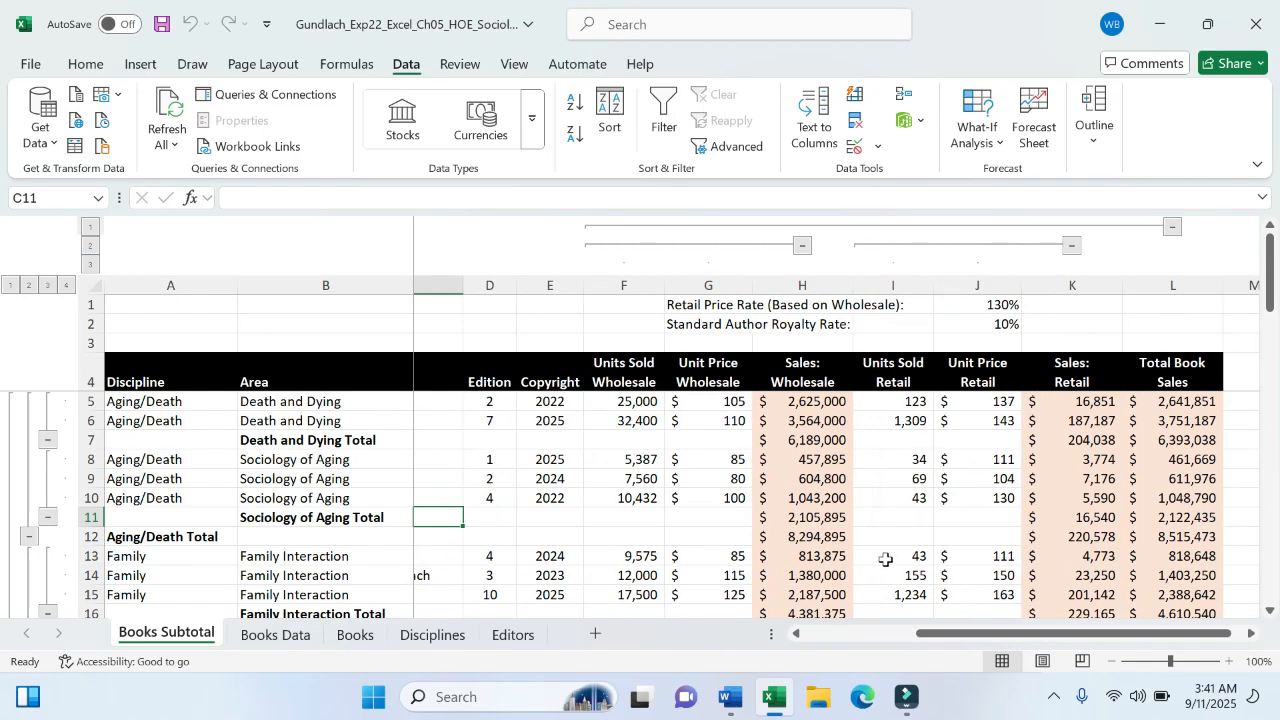
- Collapse the wholesale and retail Units Sold and Unit Price column groups above H and K
click(640, 540)
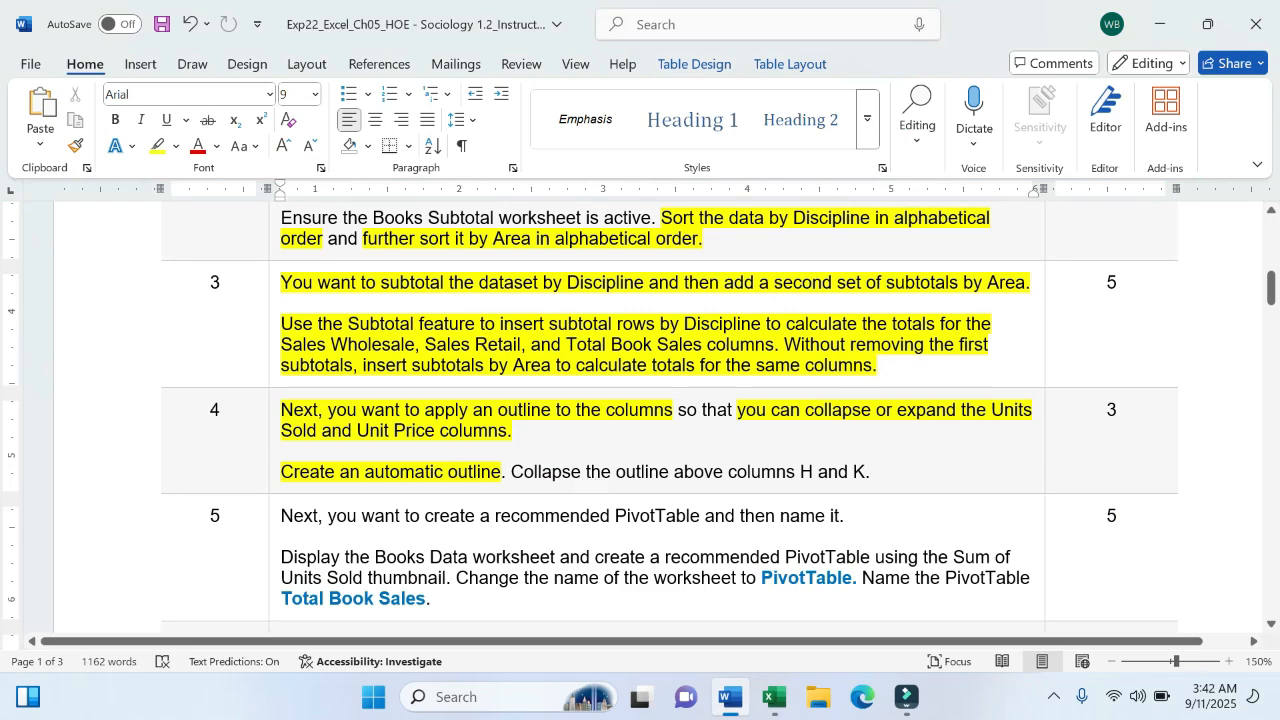
click(773, 697)
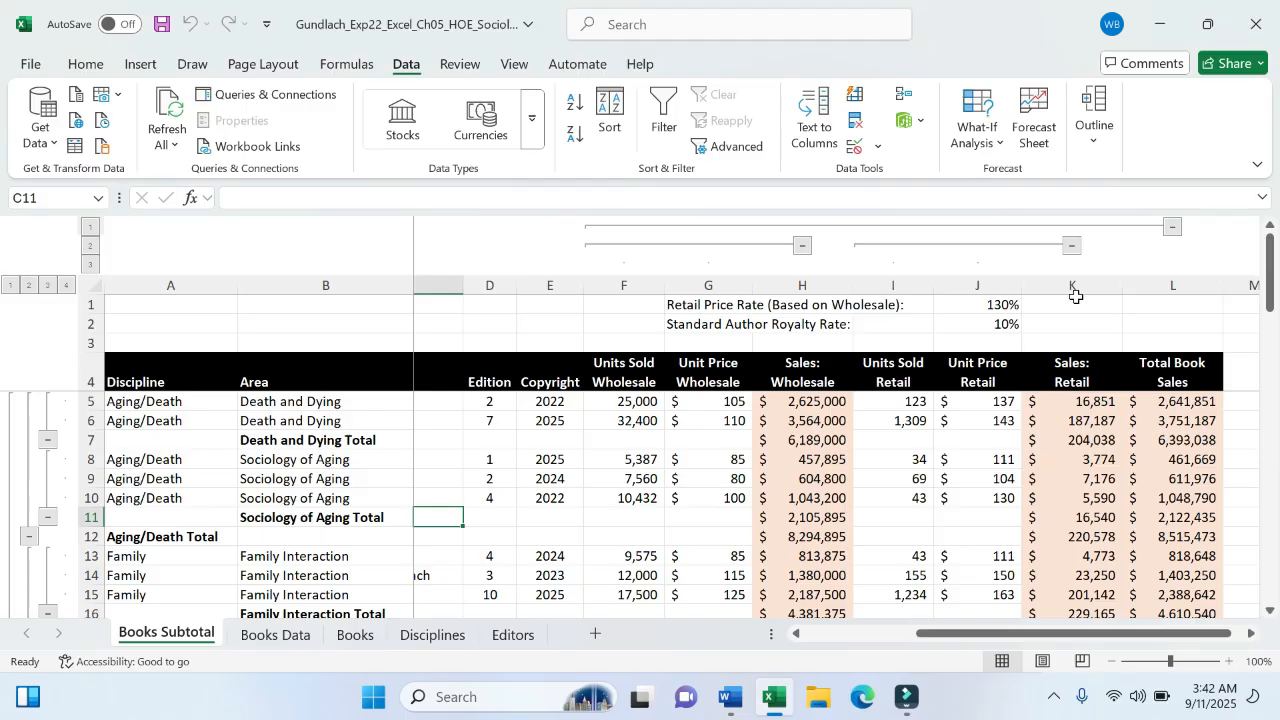
click(803, 245)
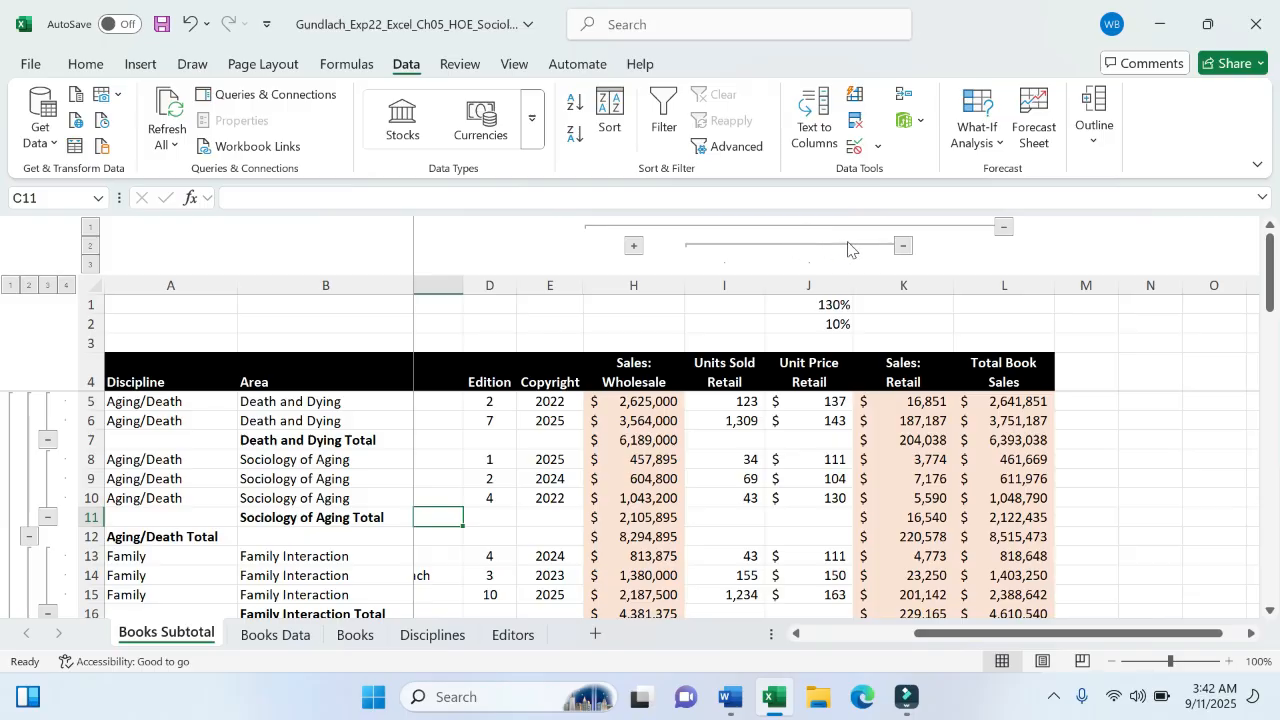
click(904, 245)
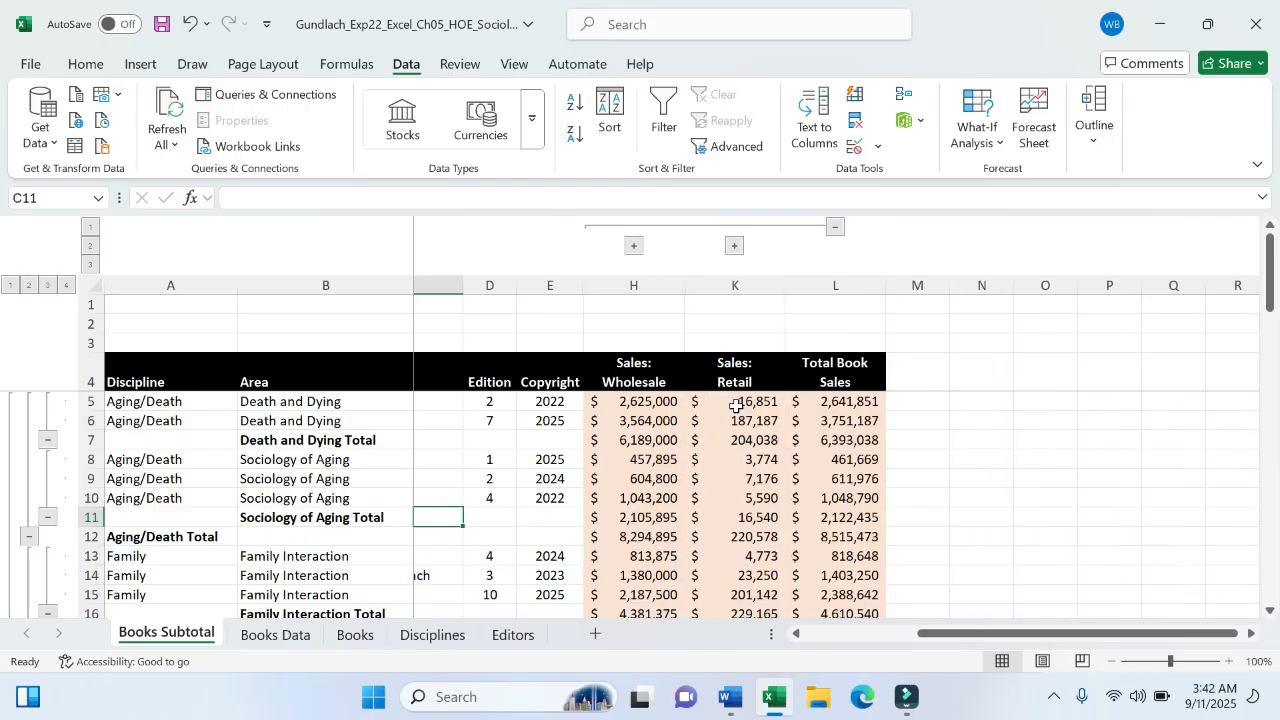
click(738, 700)
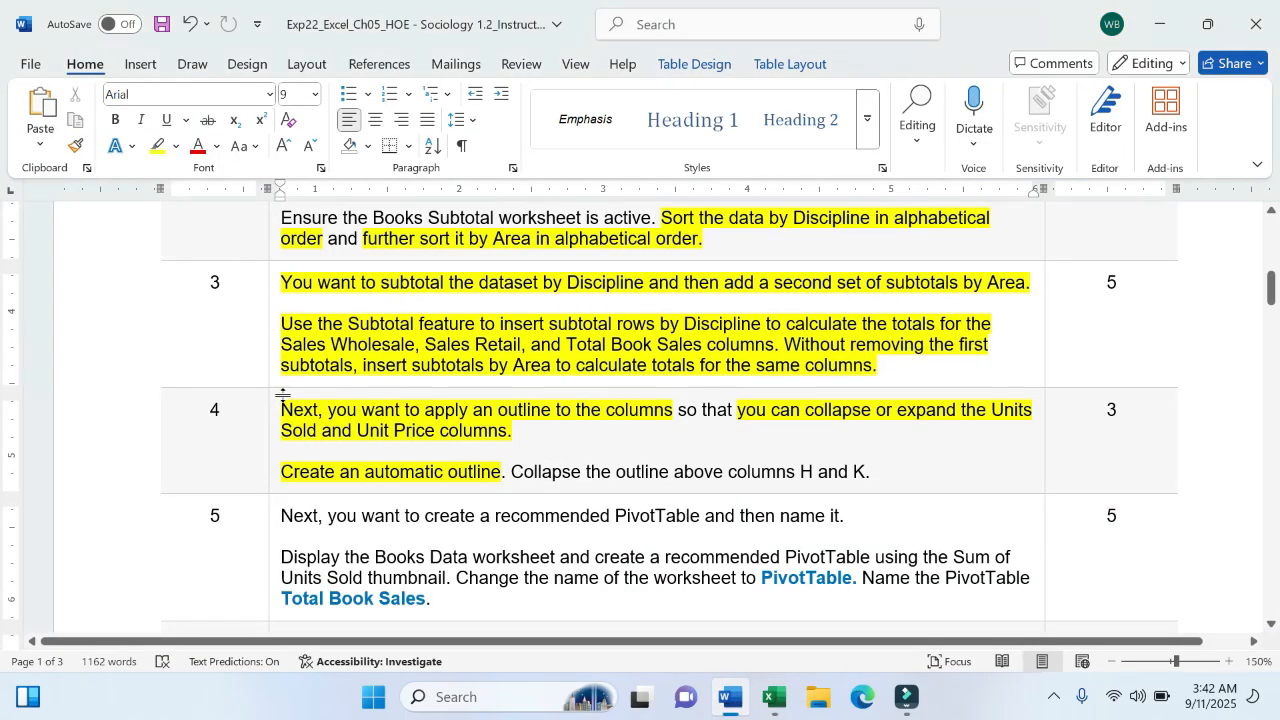
- Highlight all of step 4's instruction text in yellow in Word, then switch back to Excel
drag(281, 410, 870, 472)
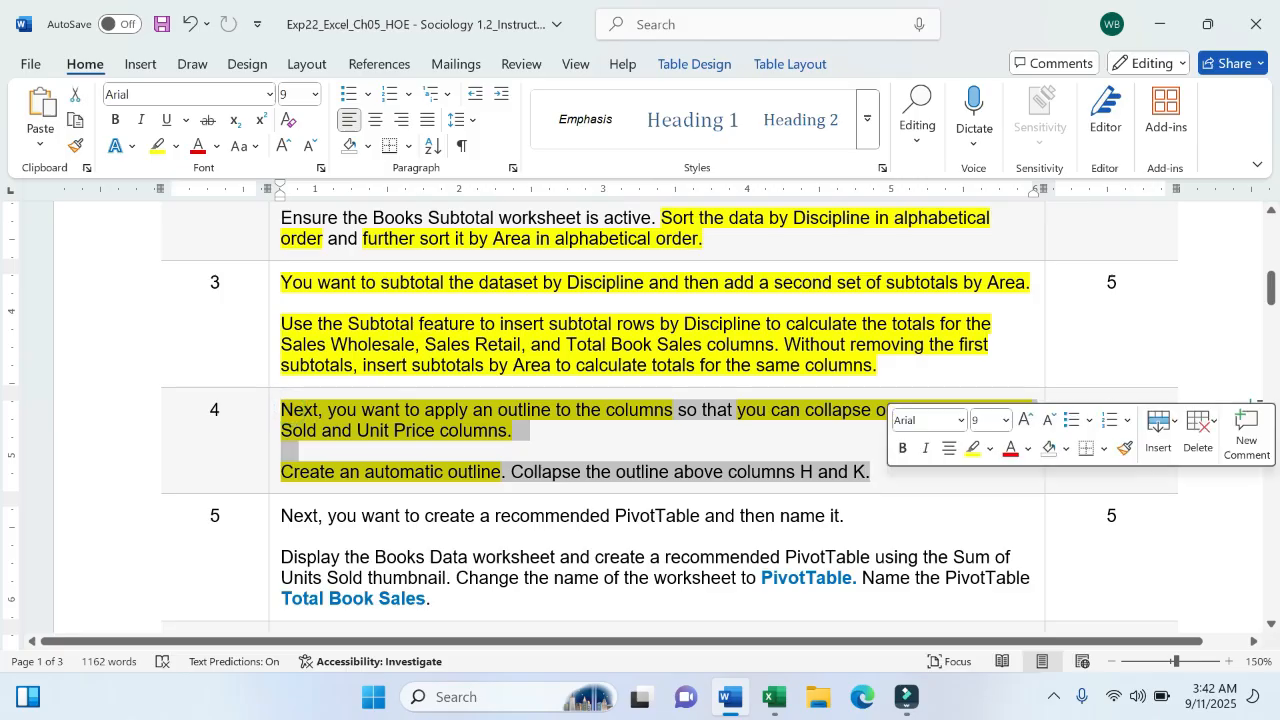
click(971, 449)
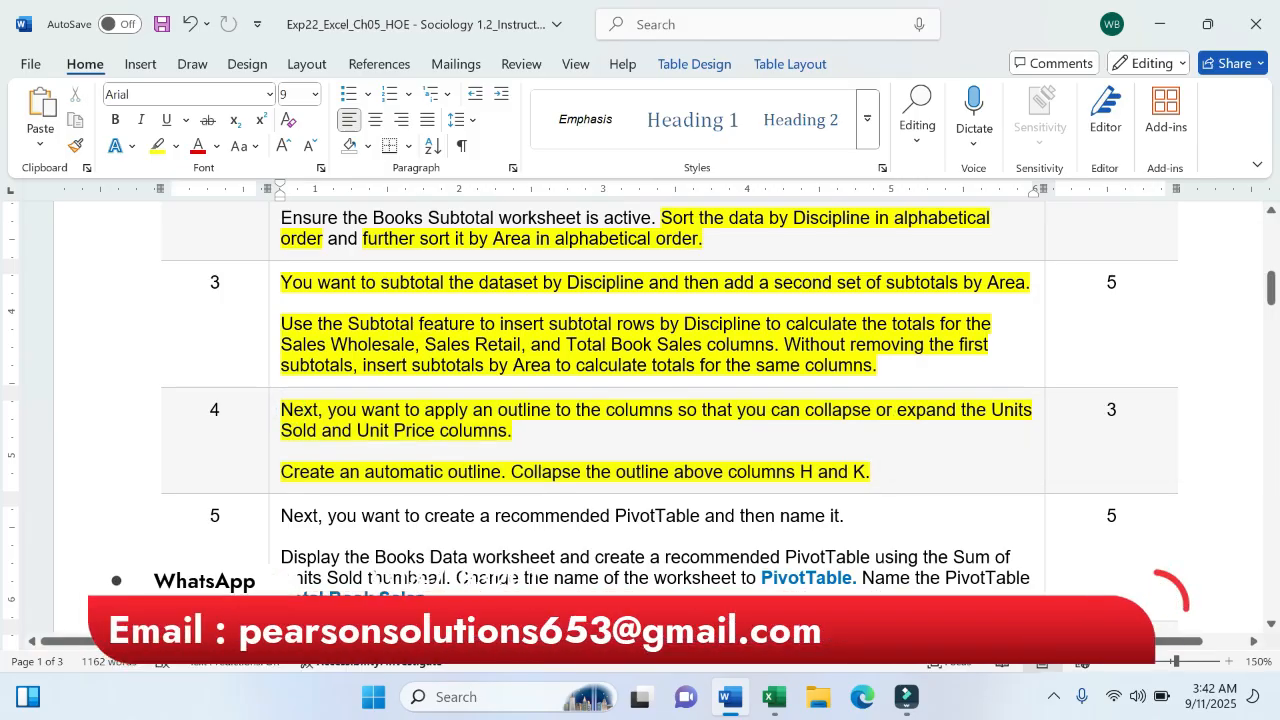
click(282, 537)
scroll(600, 530, down, 5)
scroll(594, 529, up, 2)
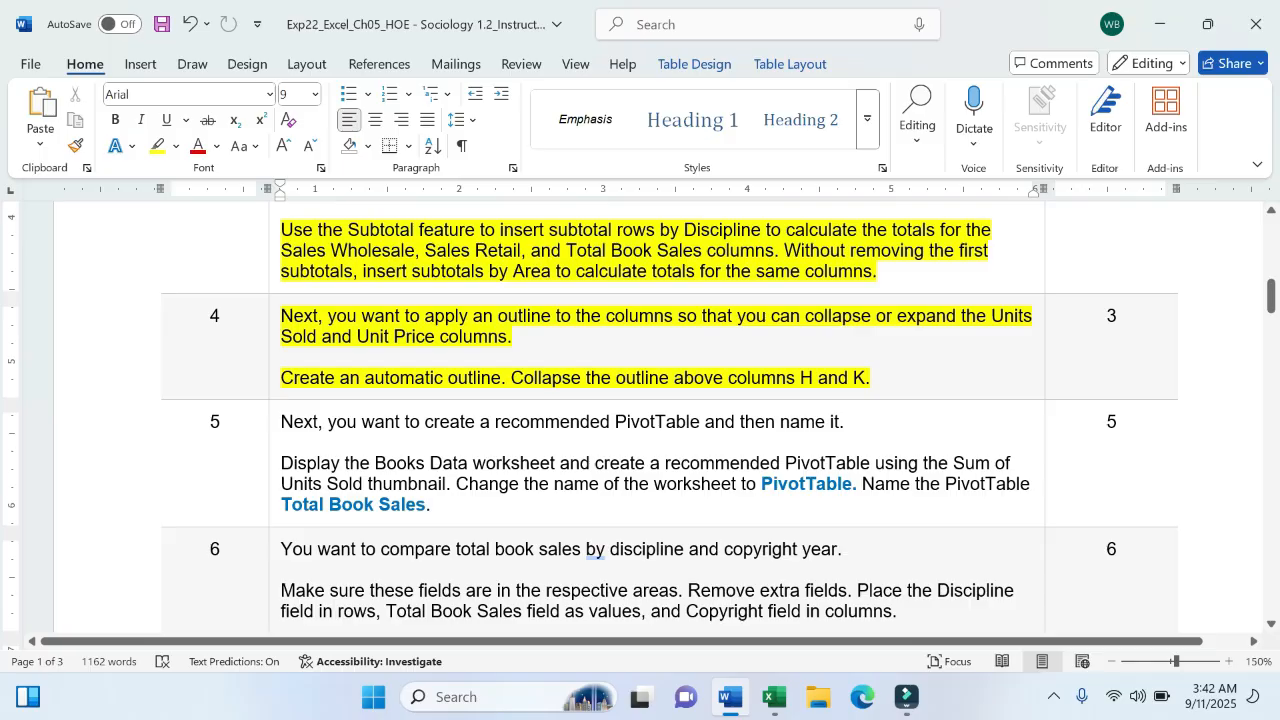
click(775, 699)
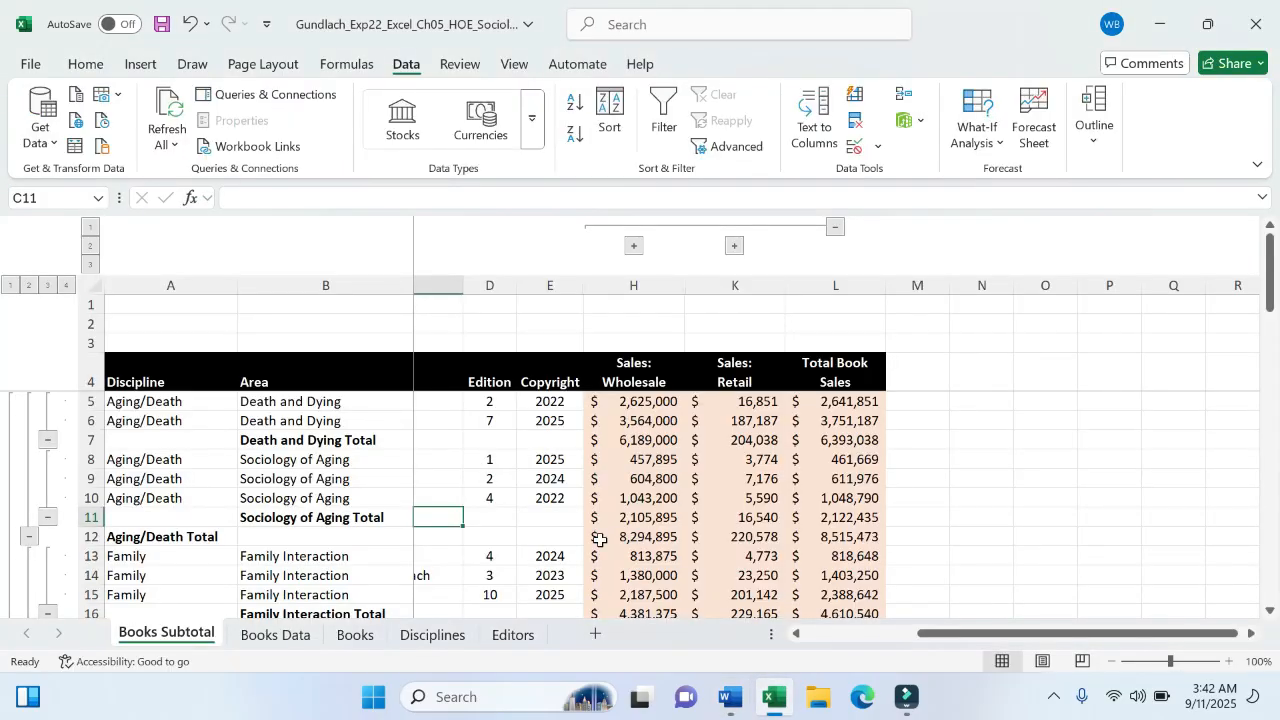
- Switch to the Books Data worksheet, select cell B3, and show the Insert ribbon
click(289, 642)
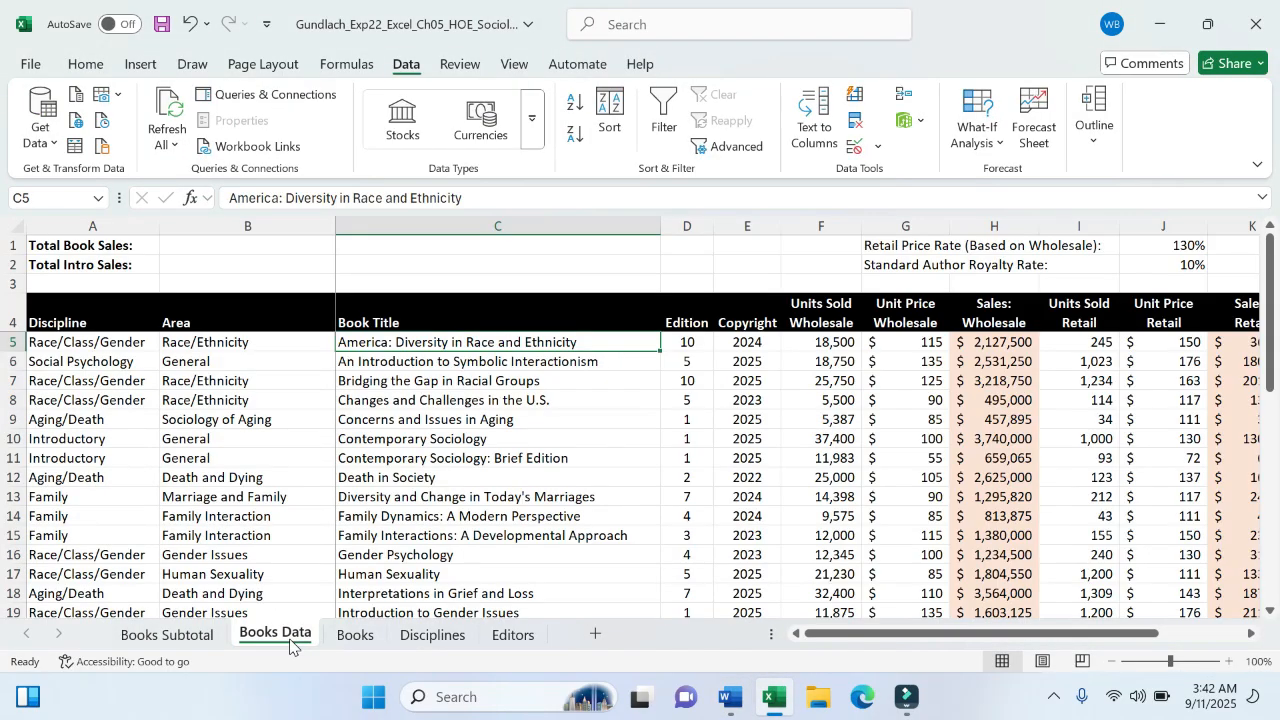
click(731, 699)
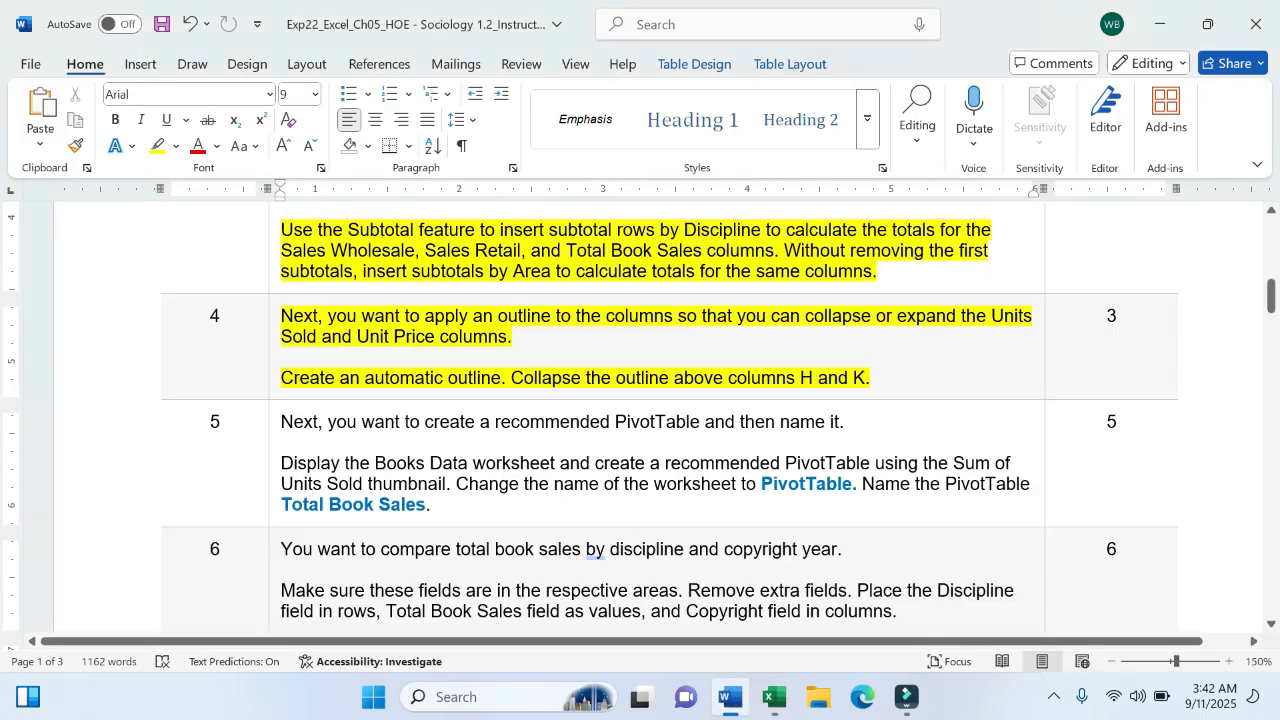
click(775, 699)
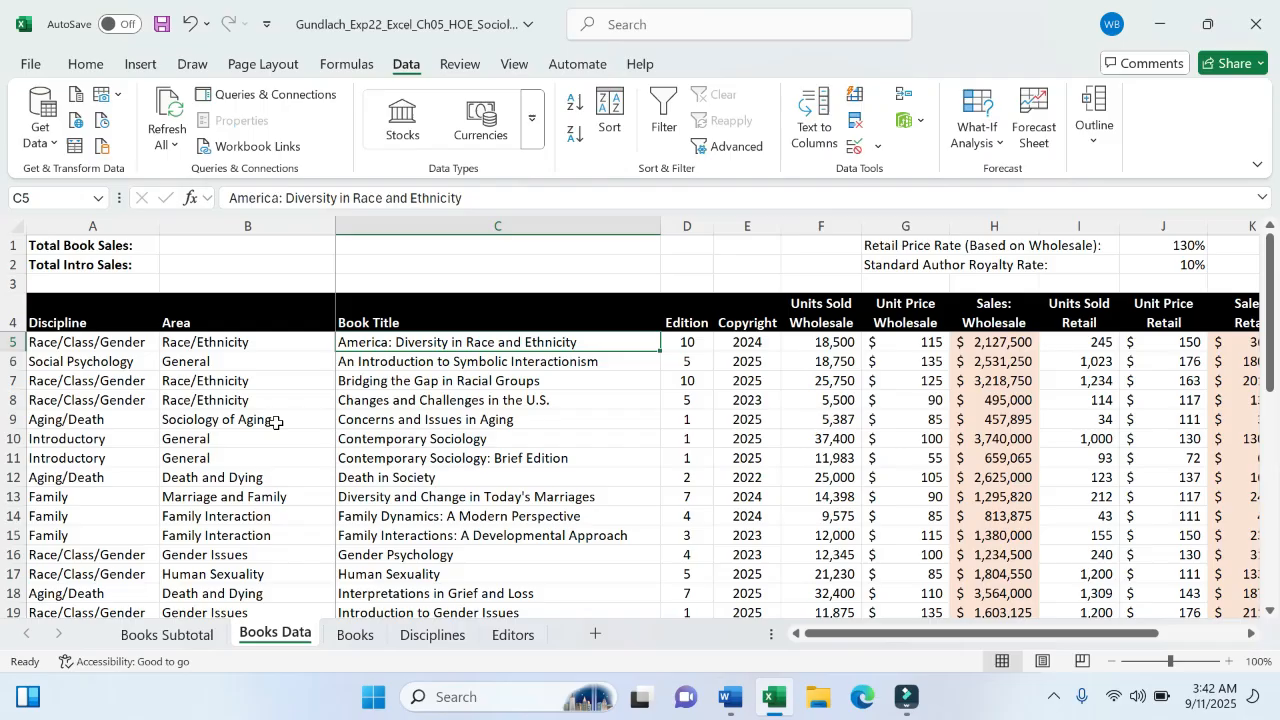
click(217, 385)
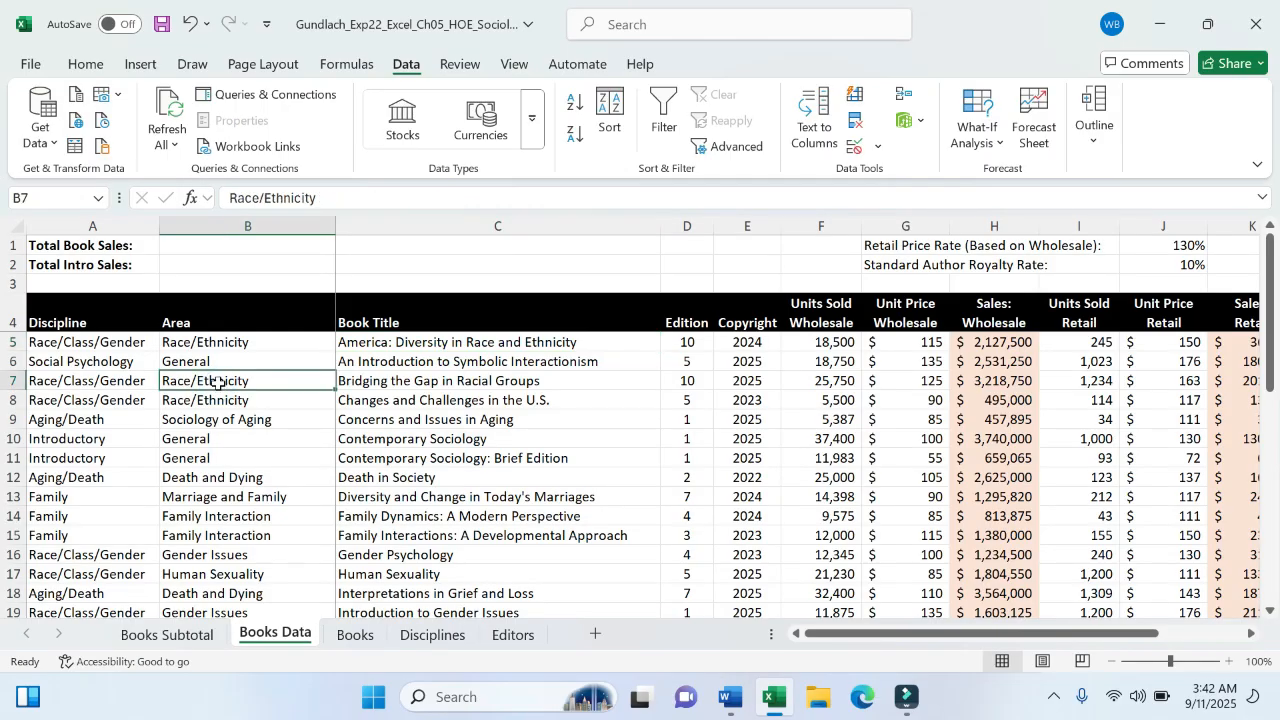
click(286, 284)
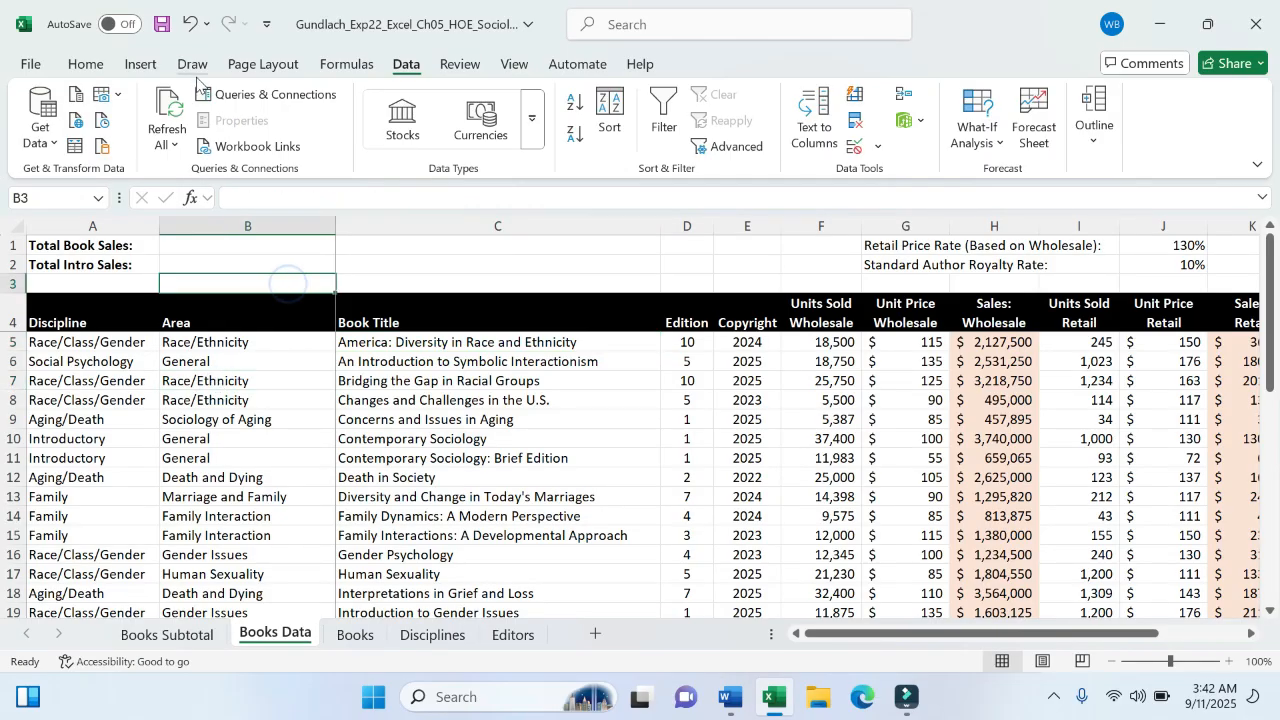
click(140, 64)
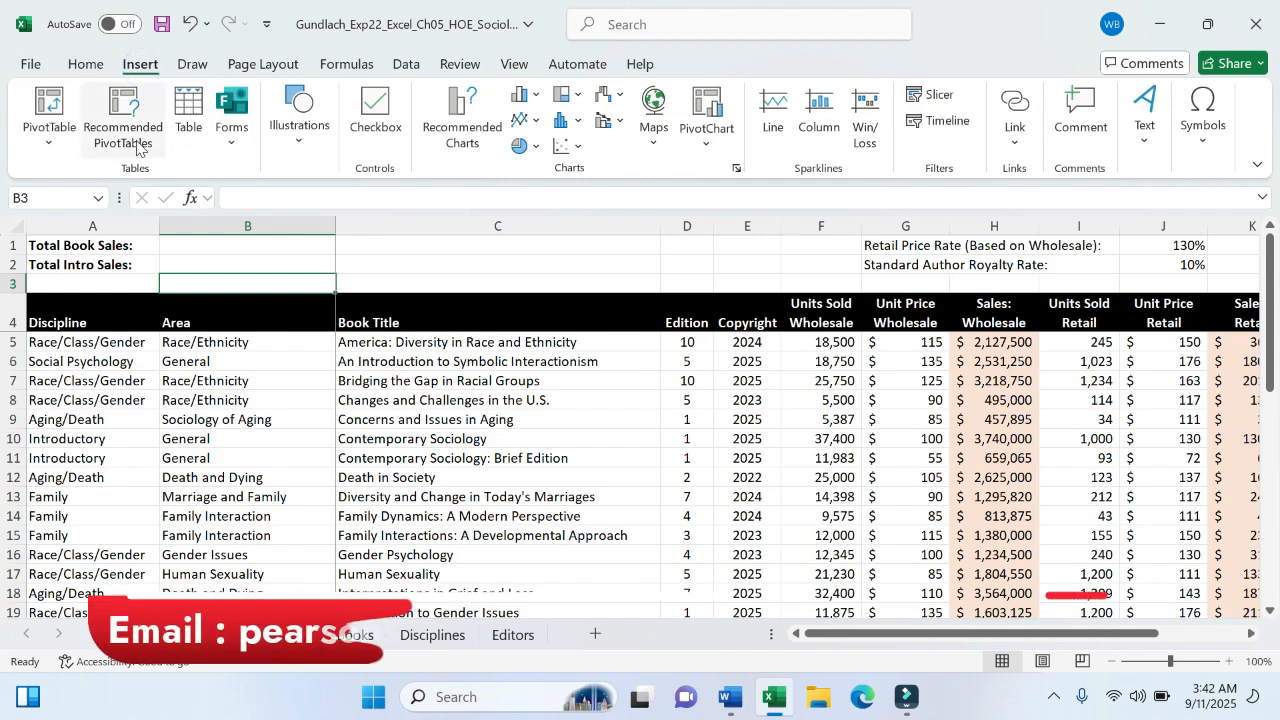
click(730, 697)
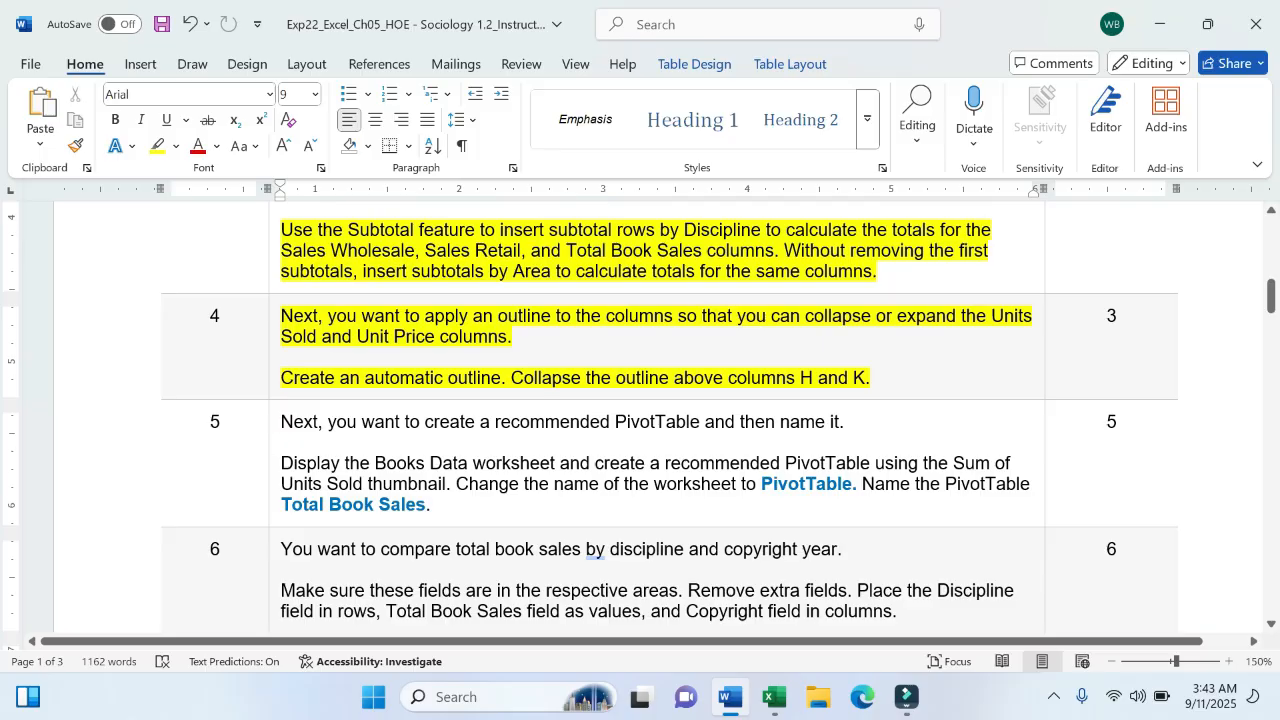
click(773, 697)
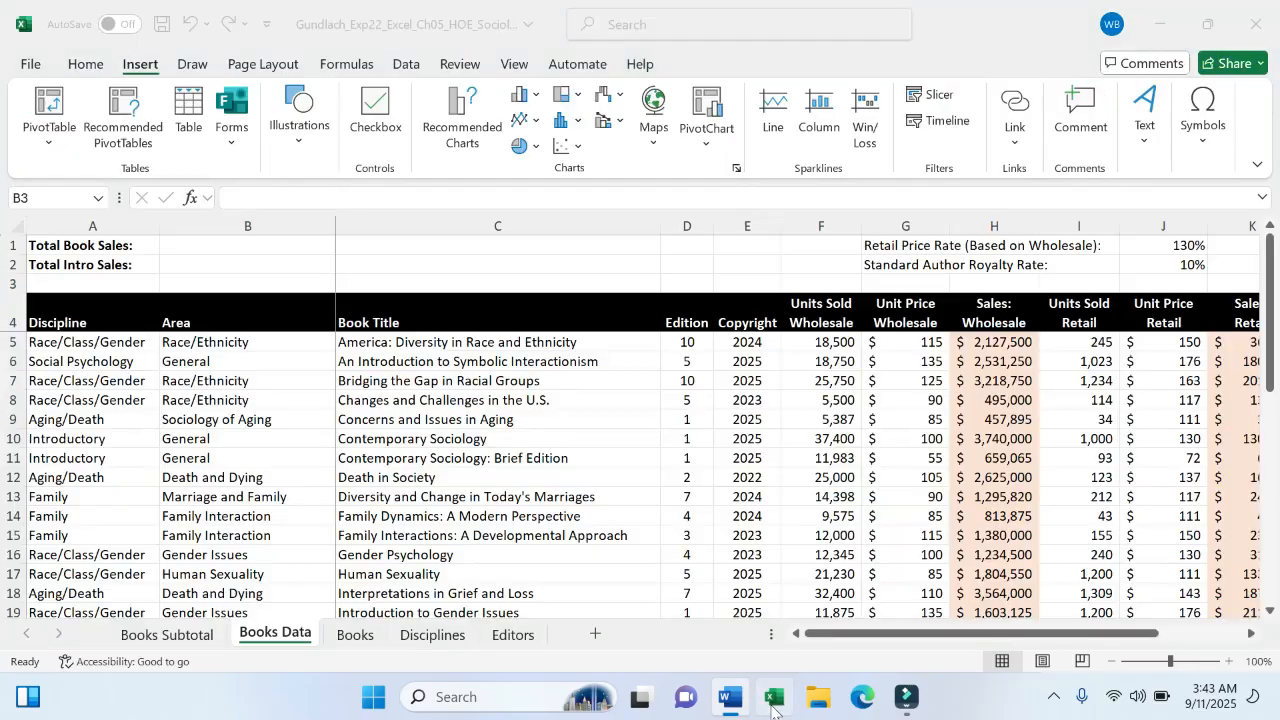
- Open Recommended PivotTables, close it unused, and select cell C9 inside the book data
click(144, 146)
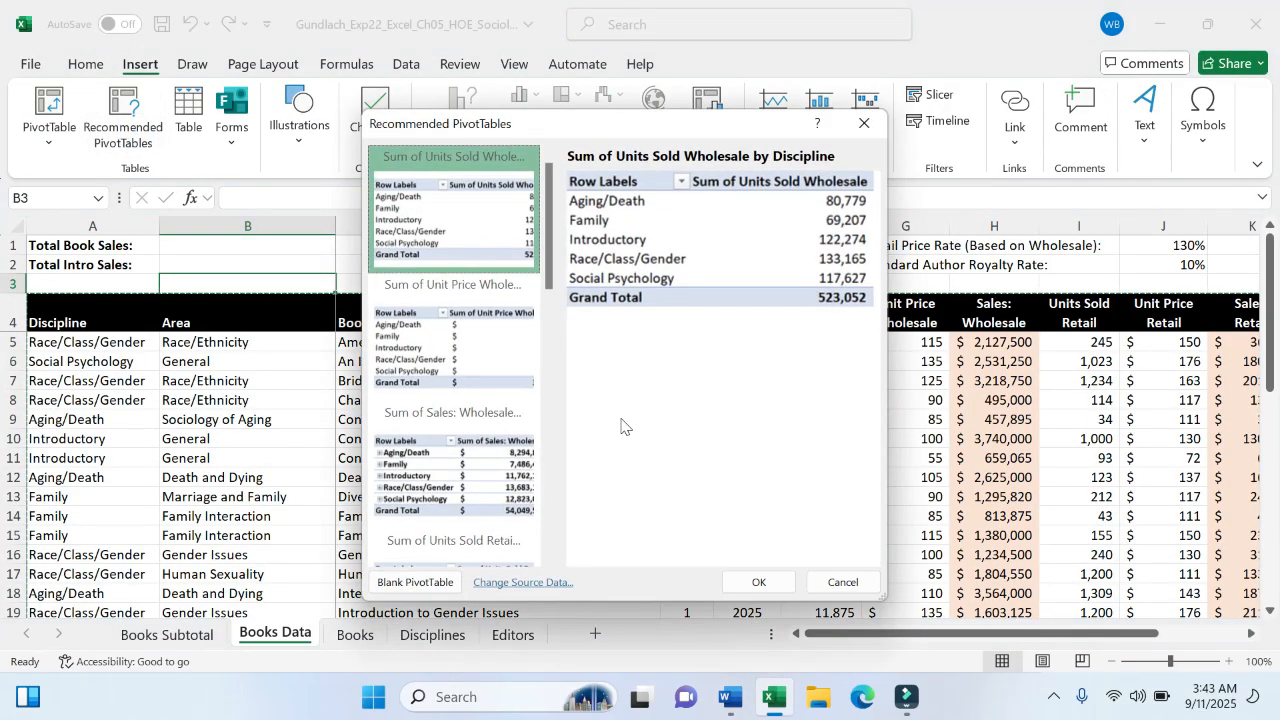
click(842, 582)
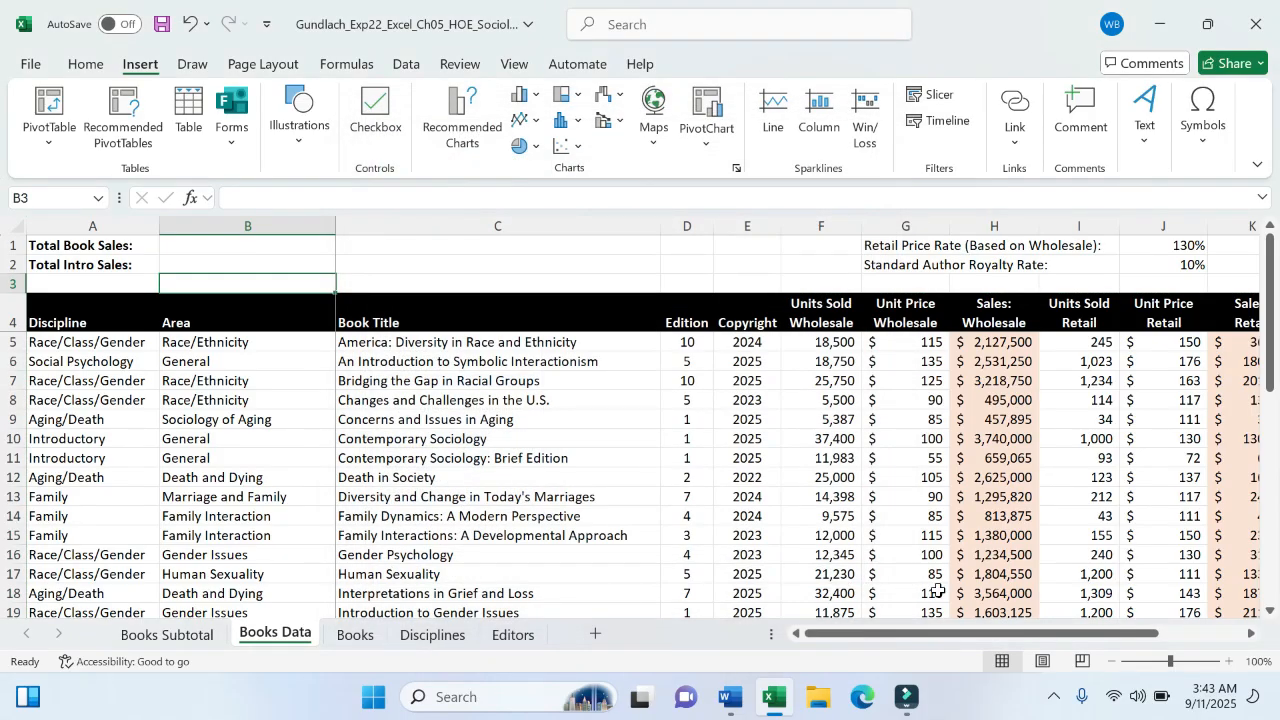
click(820, 516)
click(686, 497)
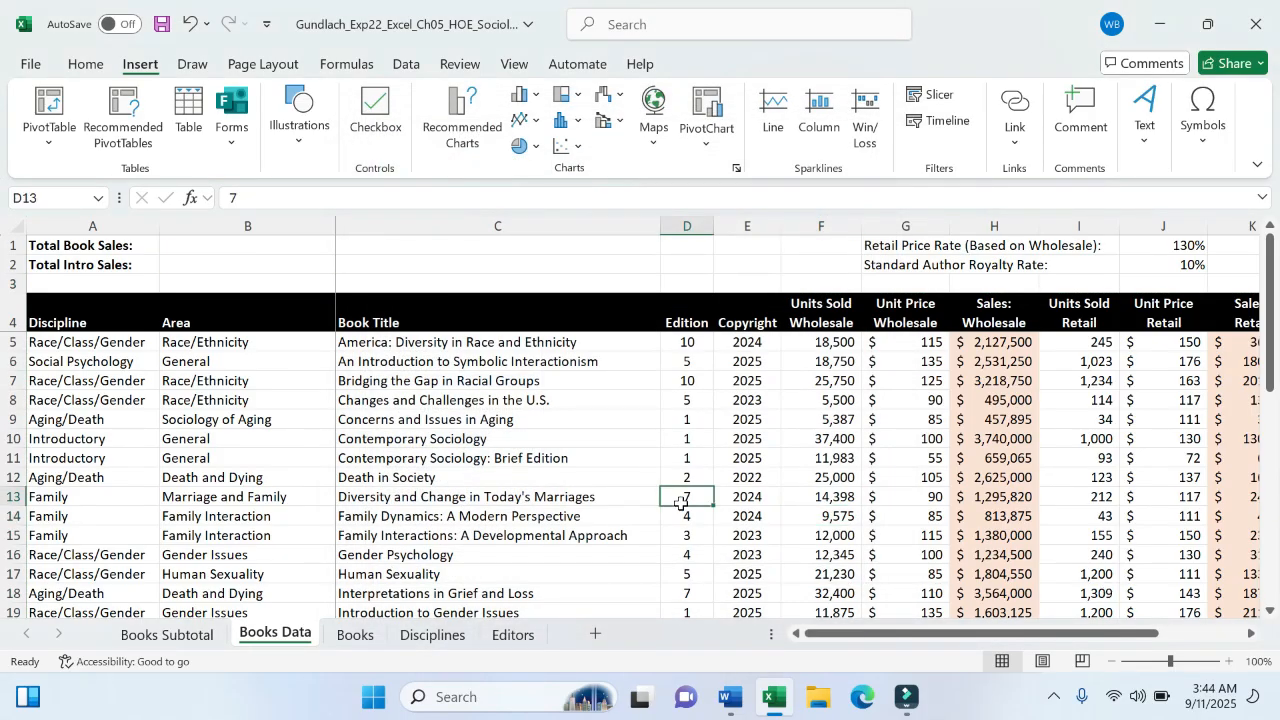
click(381, 424)
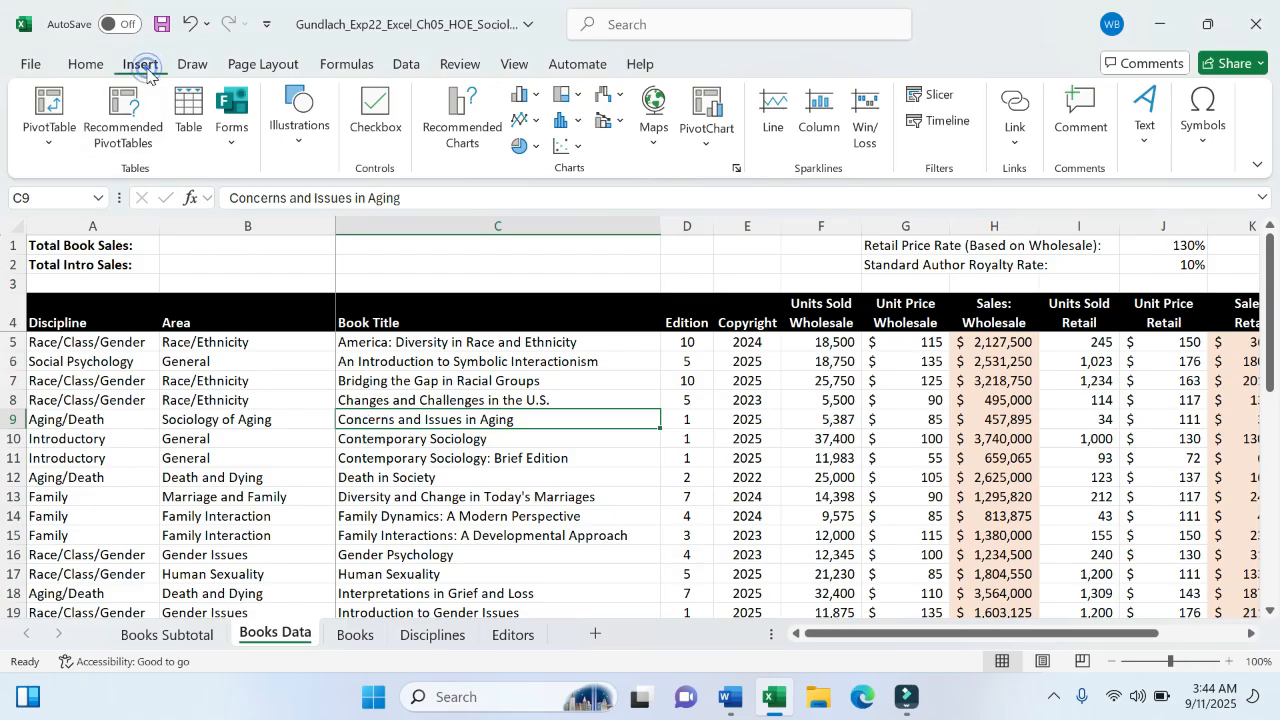
- Reopen Recommended PivotTables to preview Sum of Units Sold Wholesale by Discipline, then check Word
click(125, 117)
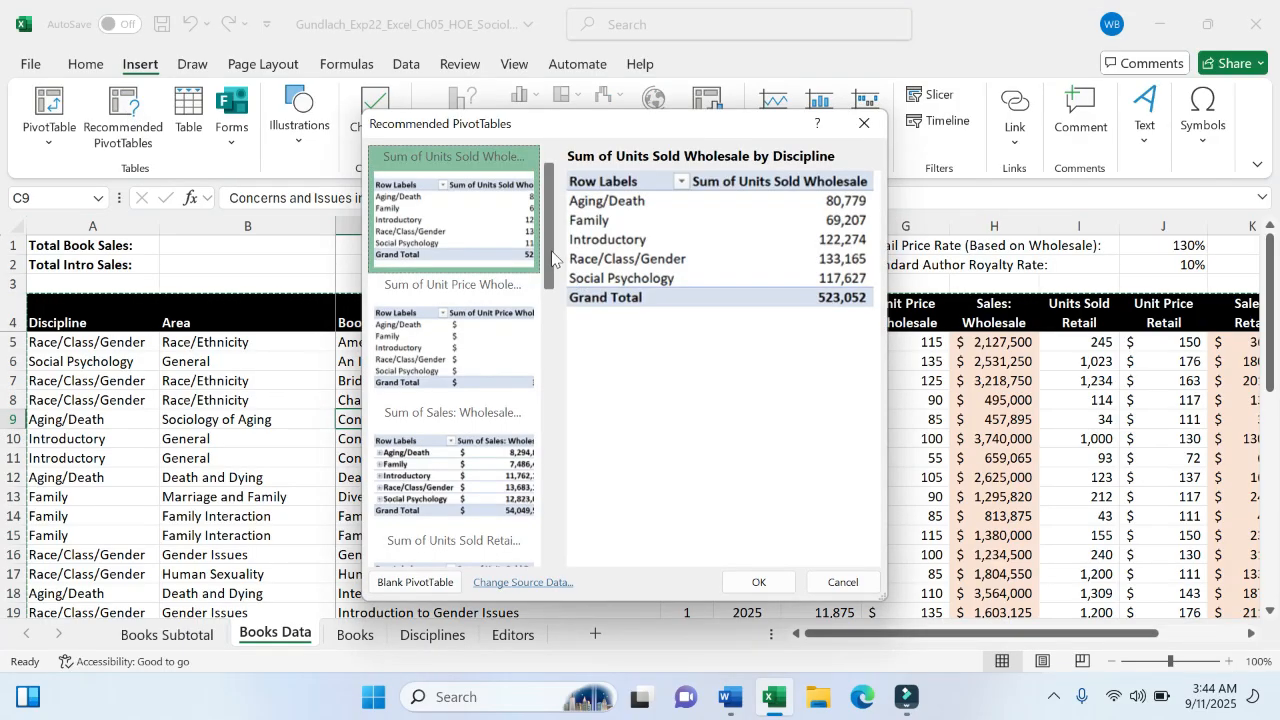
drag(552, 258, 543, 205)
click(731, 697)
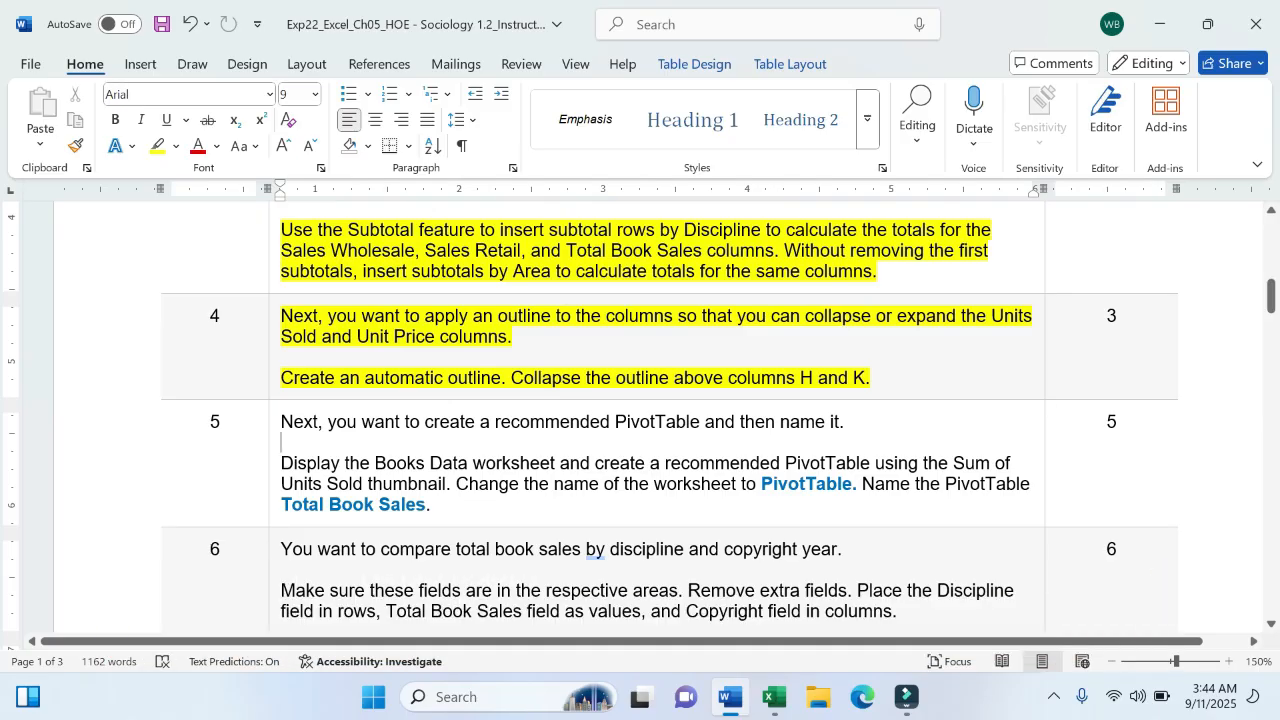
- Highlight 'Units Sold thumbnail' in step 5 yellow, then return to Excel
drag(286, 484, 446, 486)
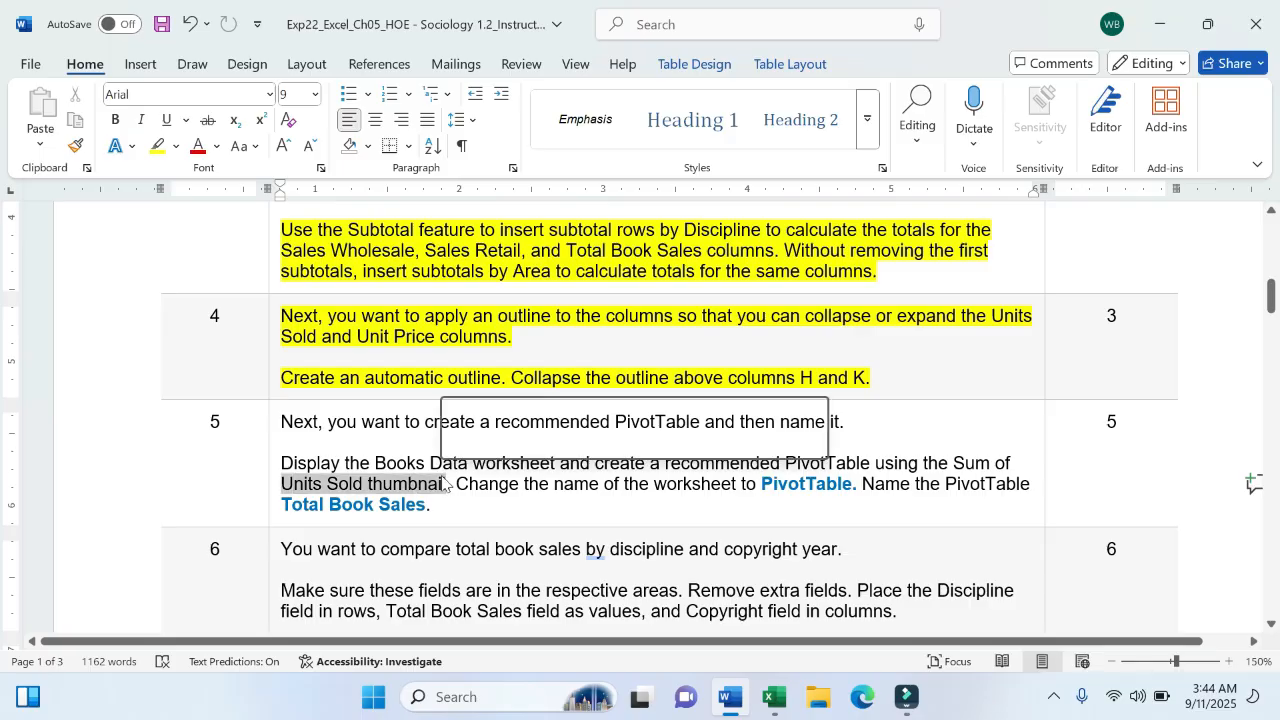
click(542, 441)
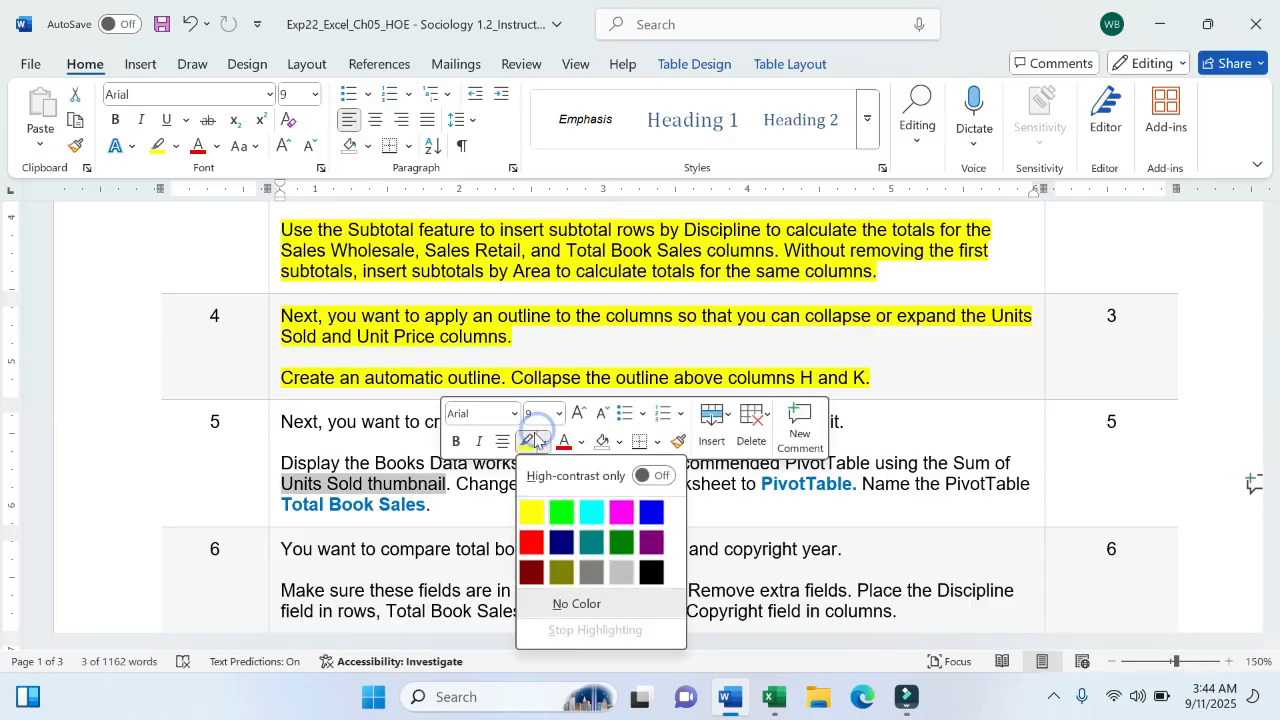
click(540, 441)
click(521, 441)
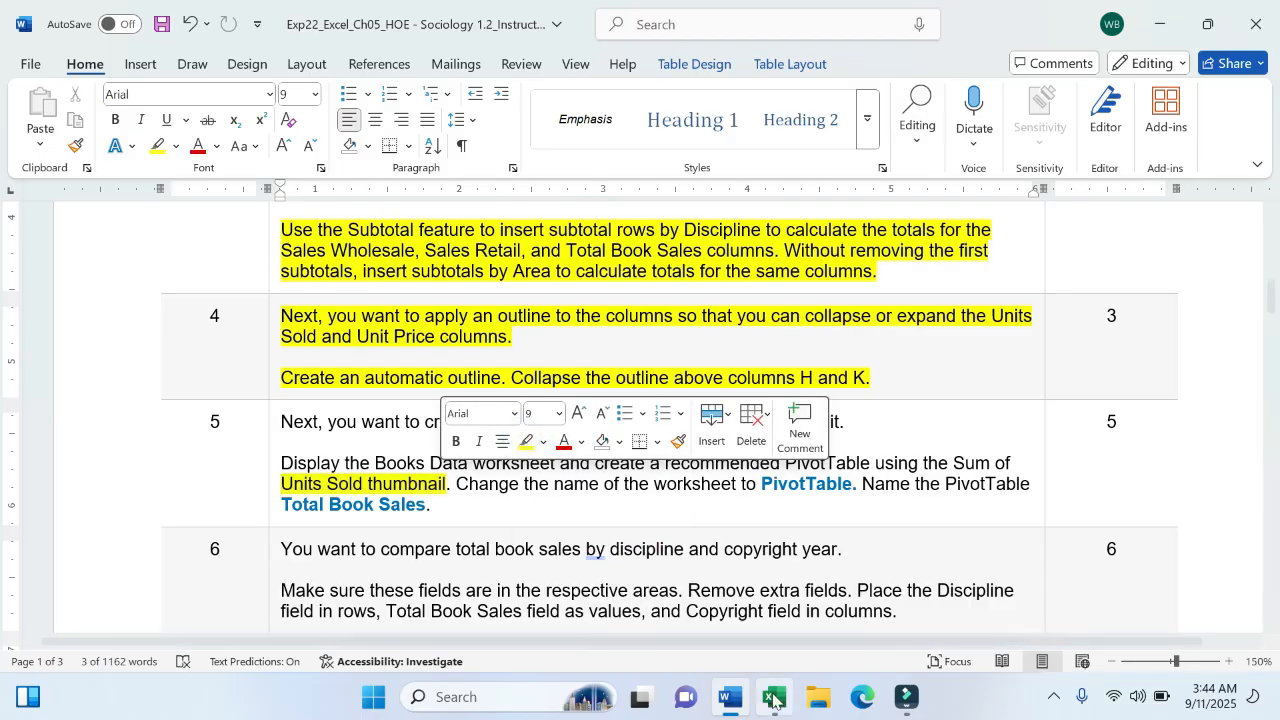
key(alt+Tab)
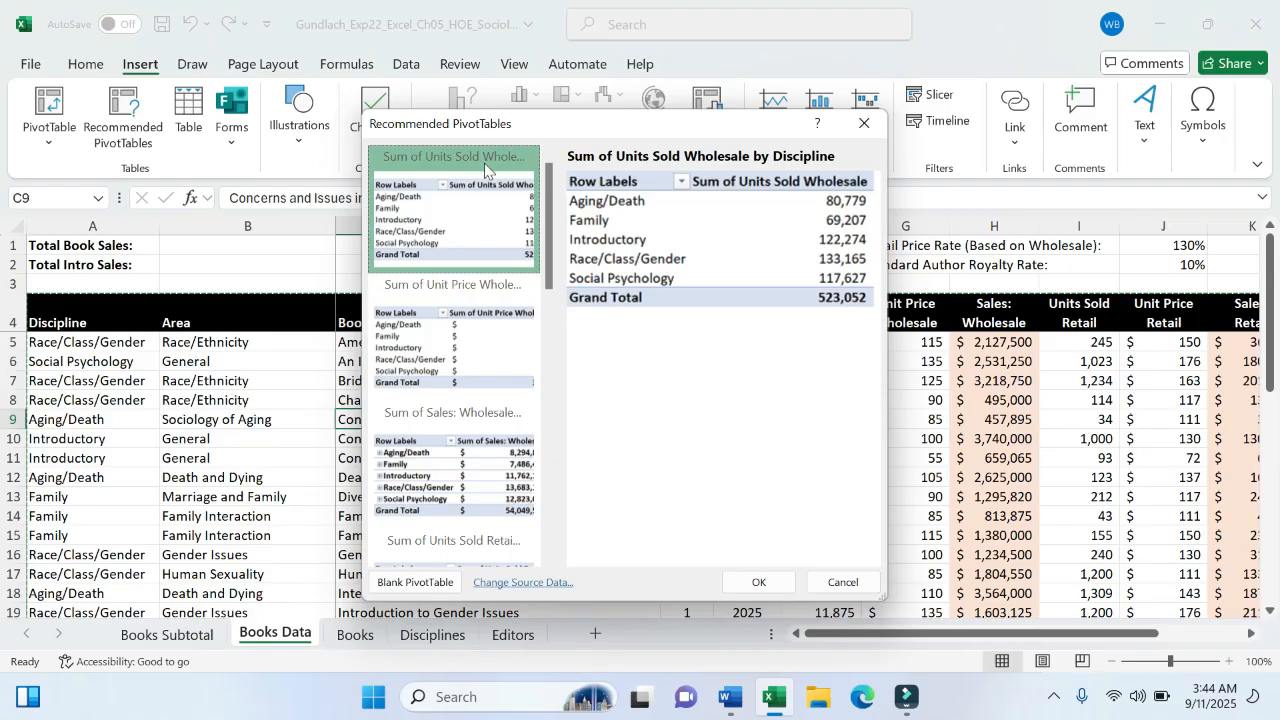
- Choose the Sum of Units Sold Retail by Discipline recommendation and create the PivotTable
click(490, 342)
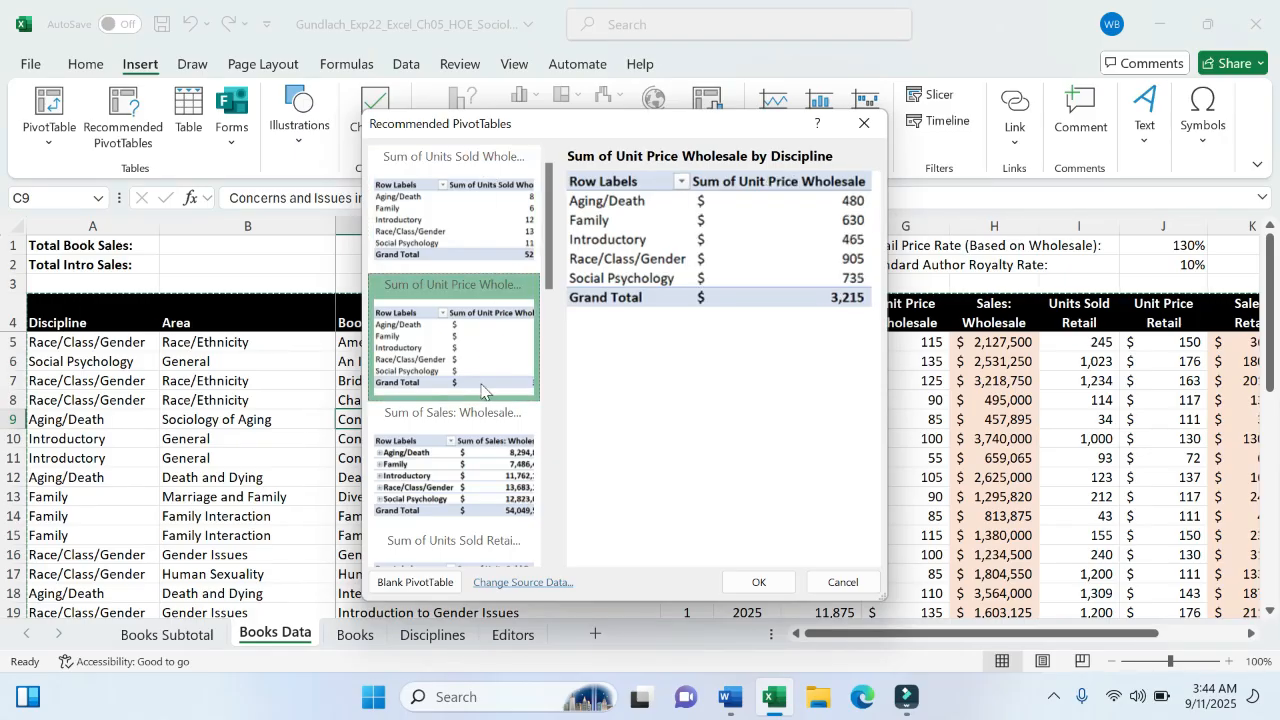
click(494, 466)
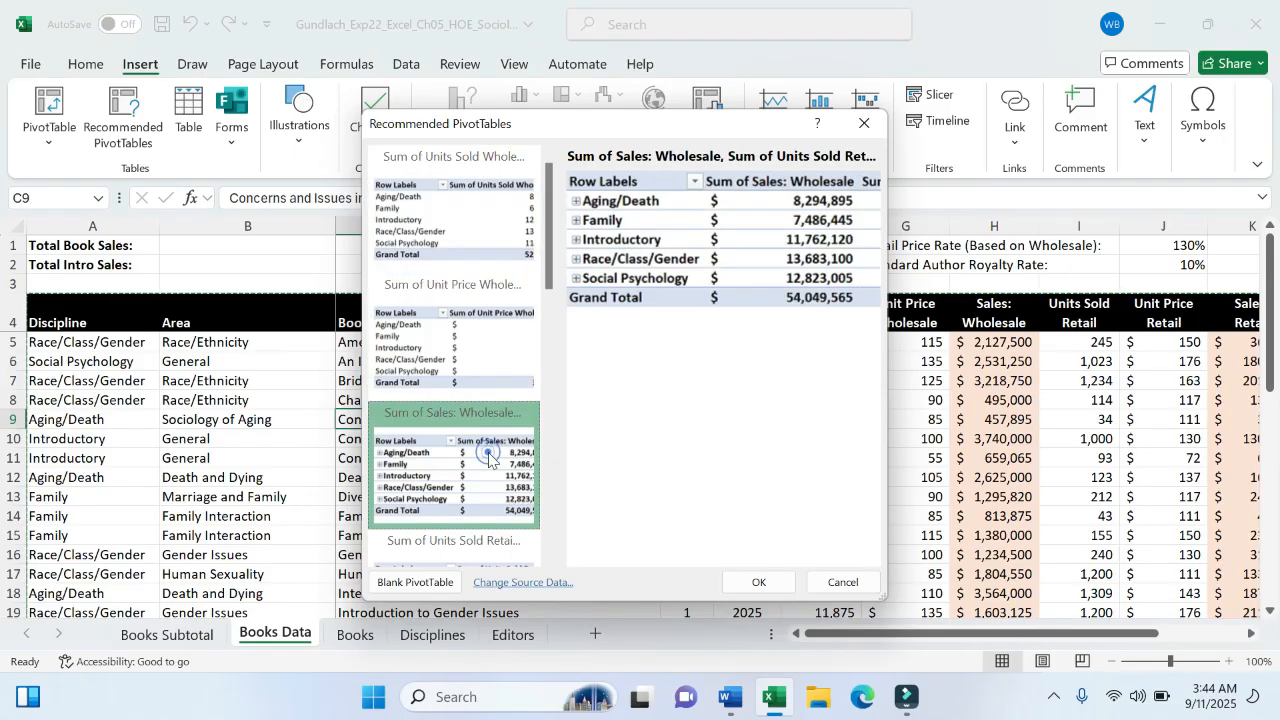
click(503, 560)
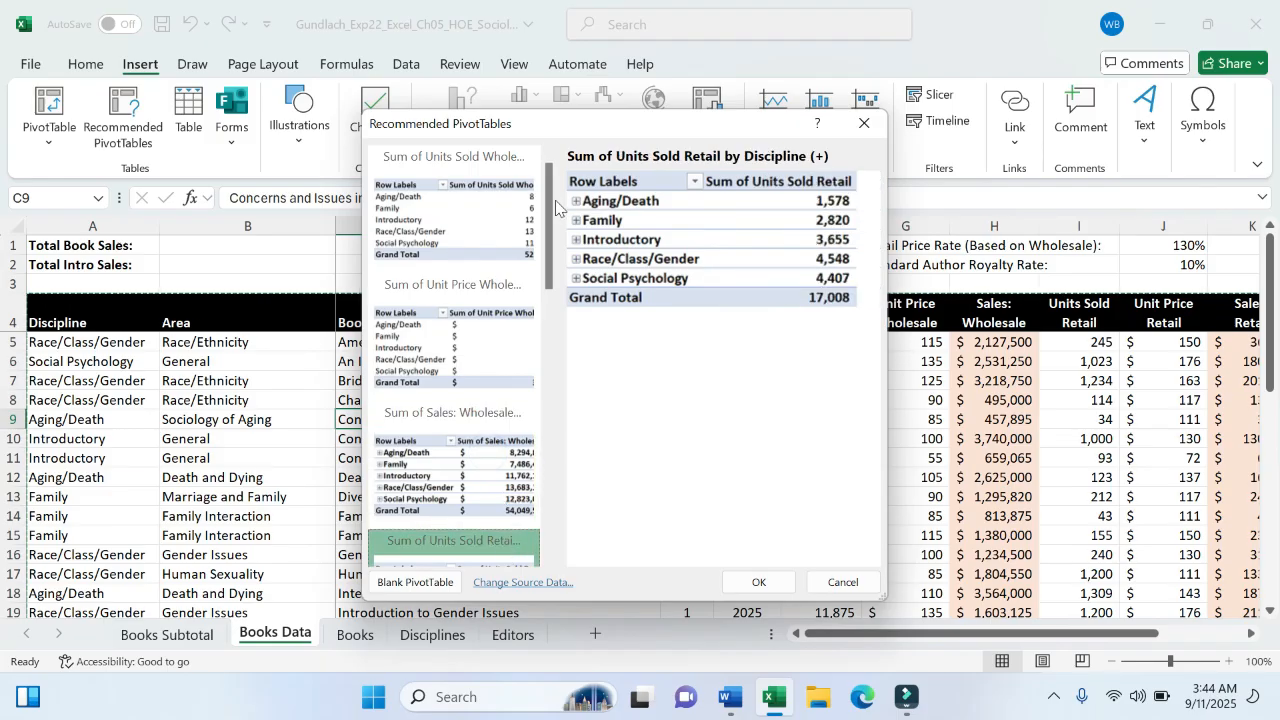
drag(556, 207, 551, 299)
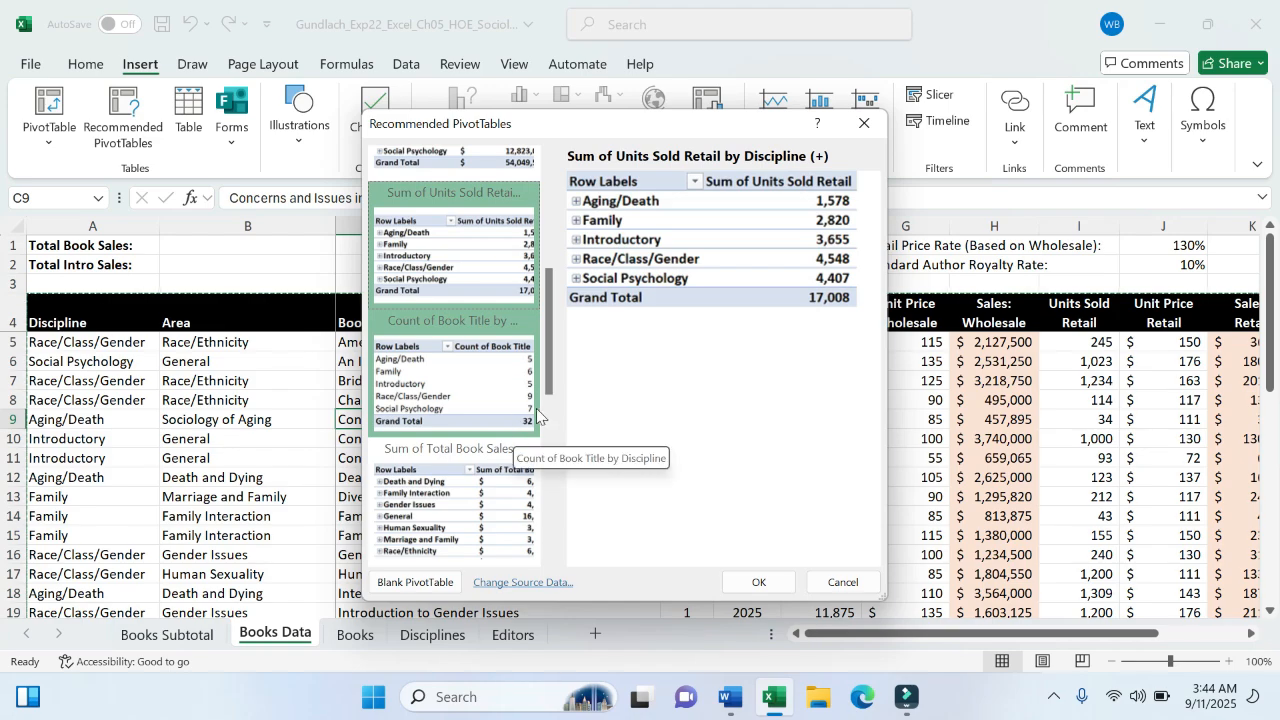
drag(546, 389, 526, 362)
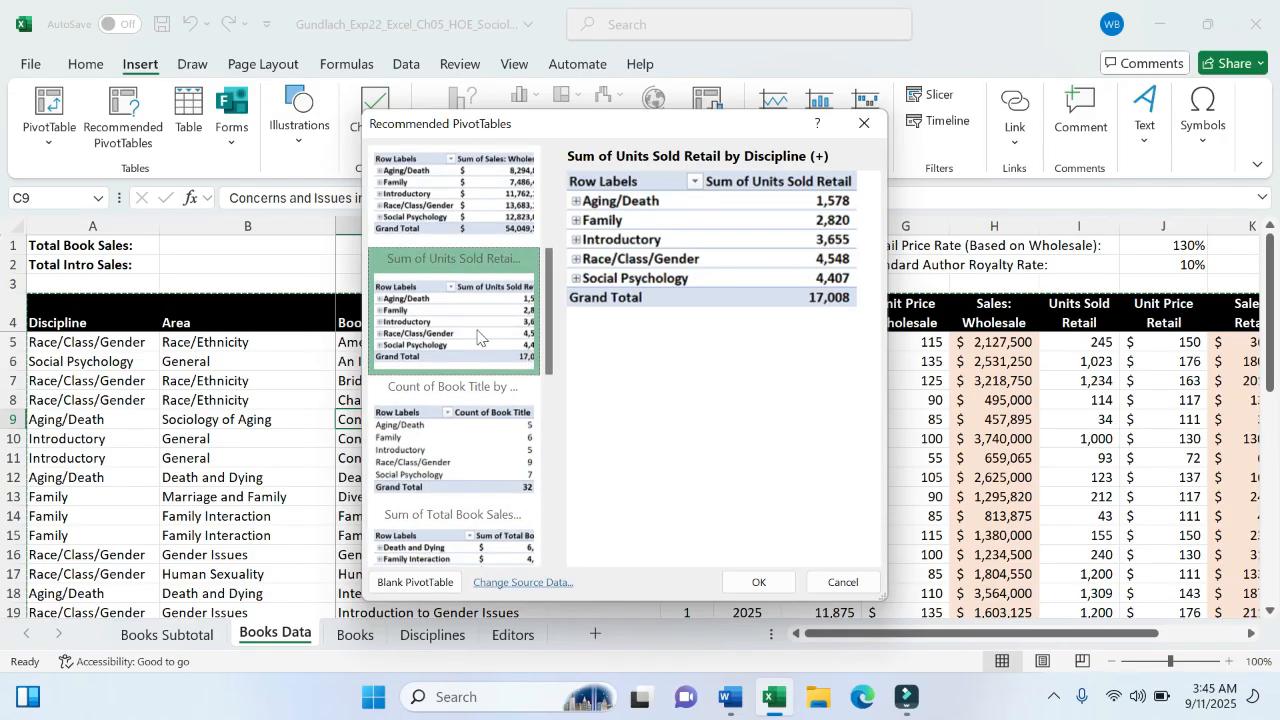
click(476, 321)
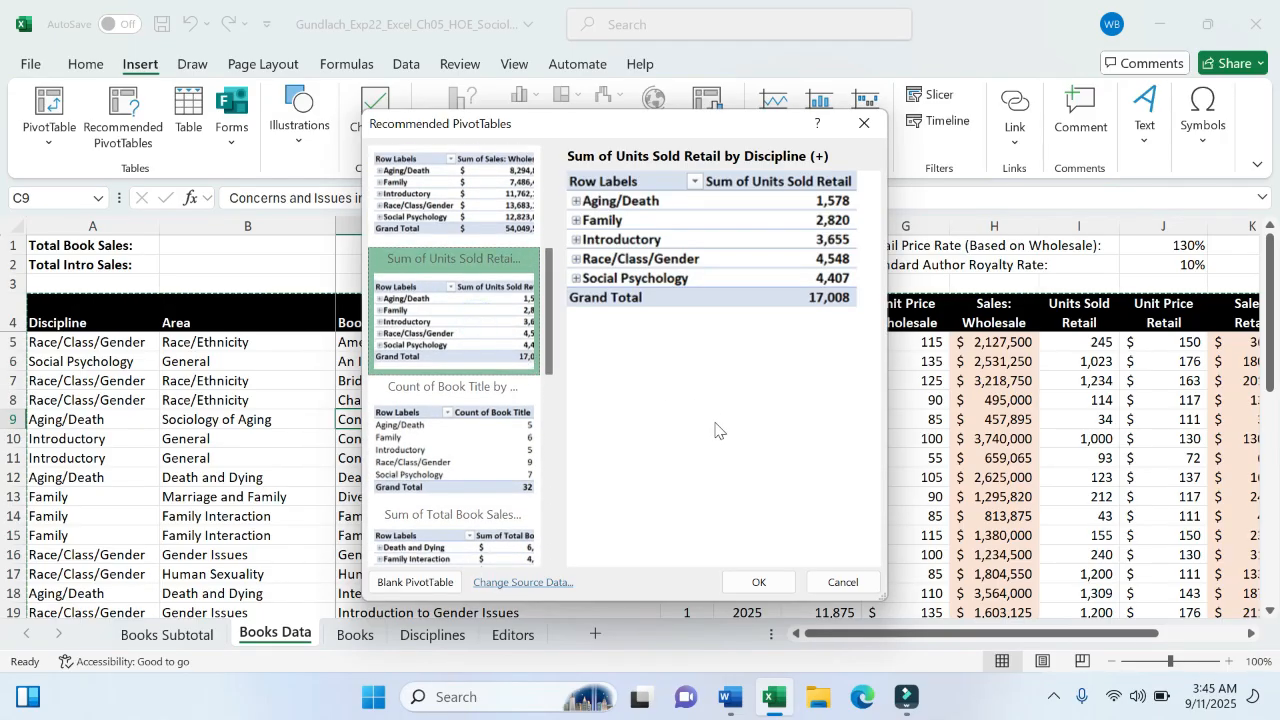
click(756, 583)
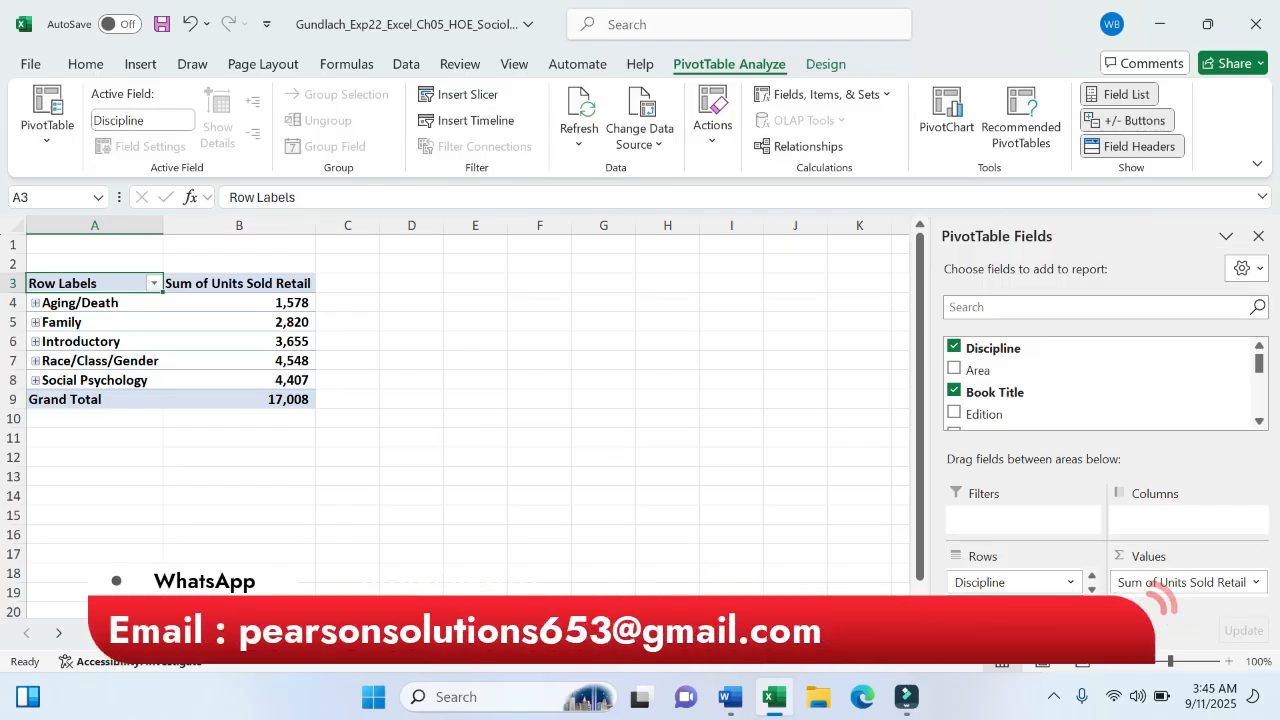
- After checking Word, rename the Sheet1 tab to 'hgasa'
click(729, 699)
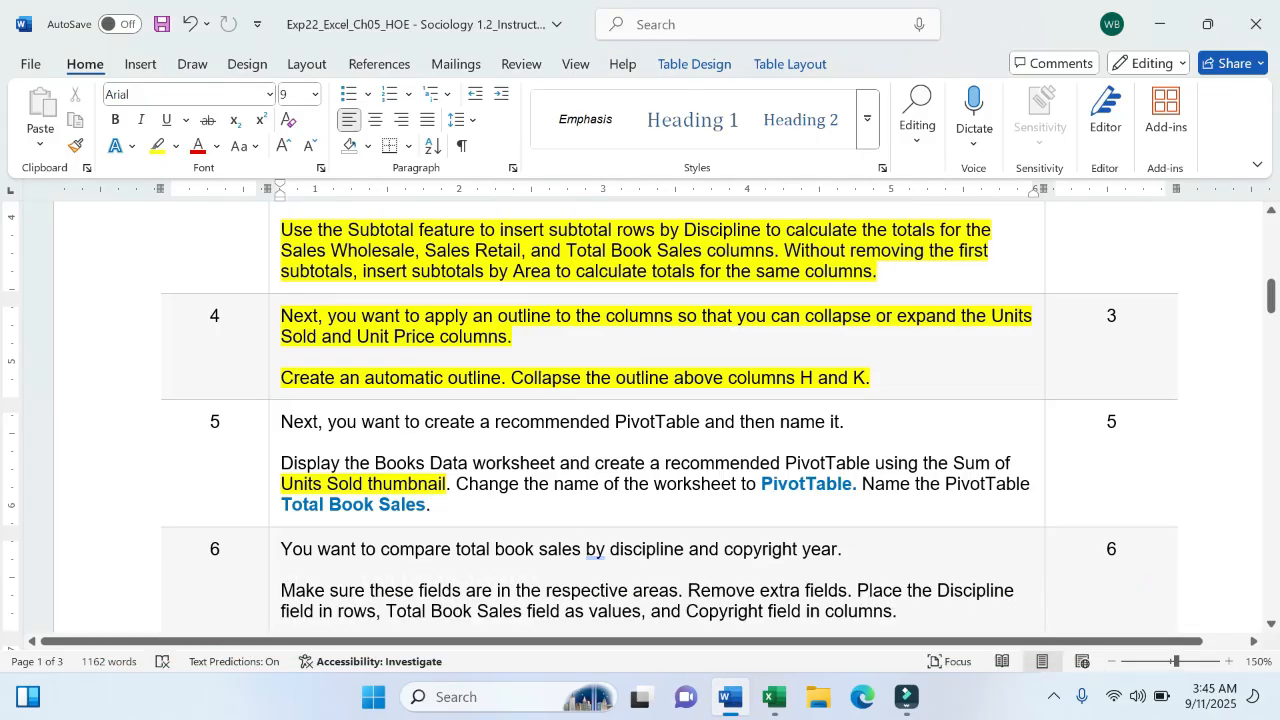
click(773, 697)
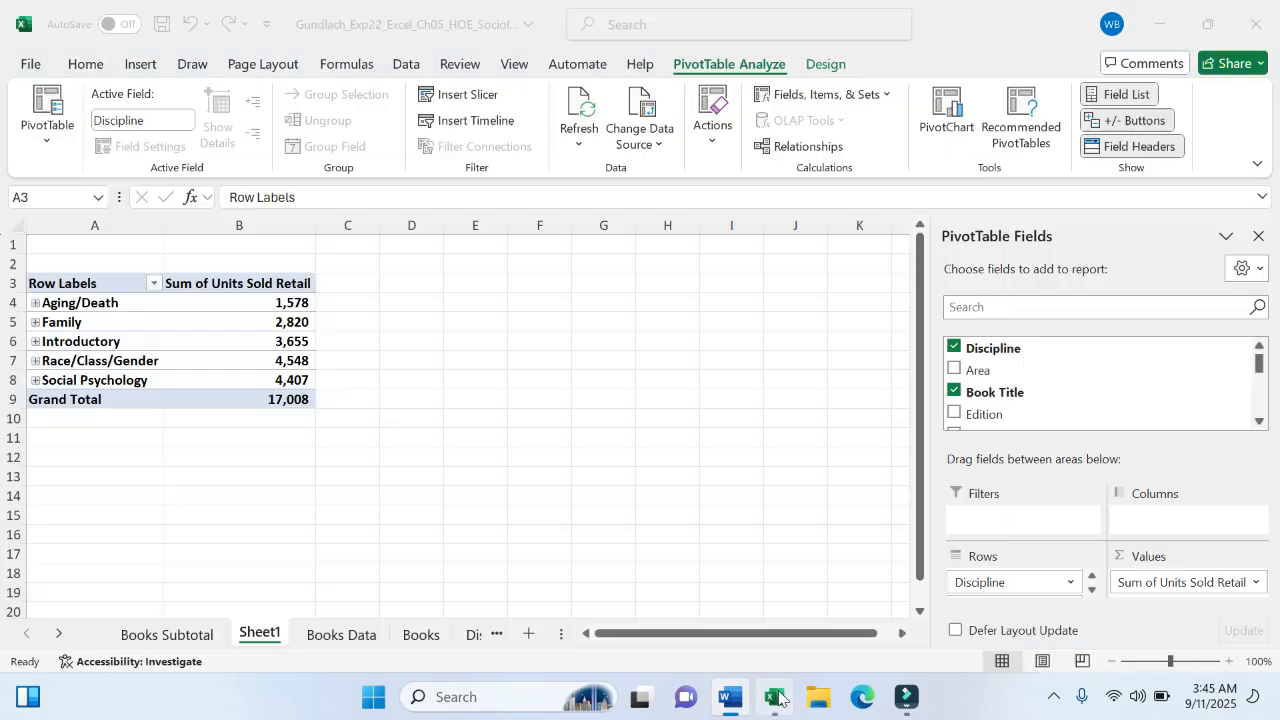
double_click(263, 641)
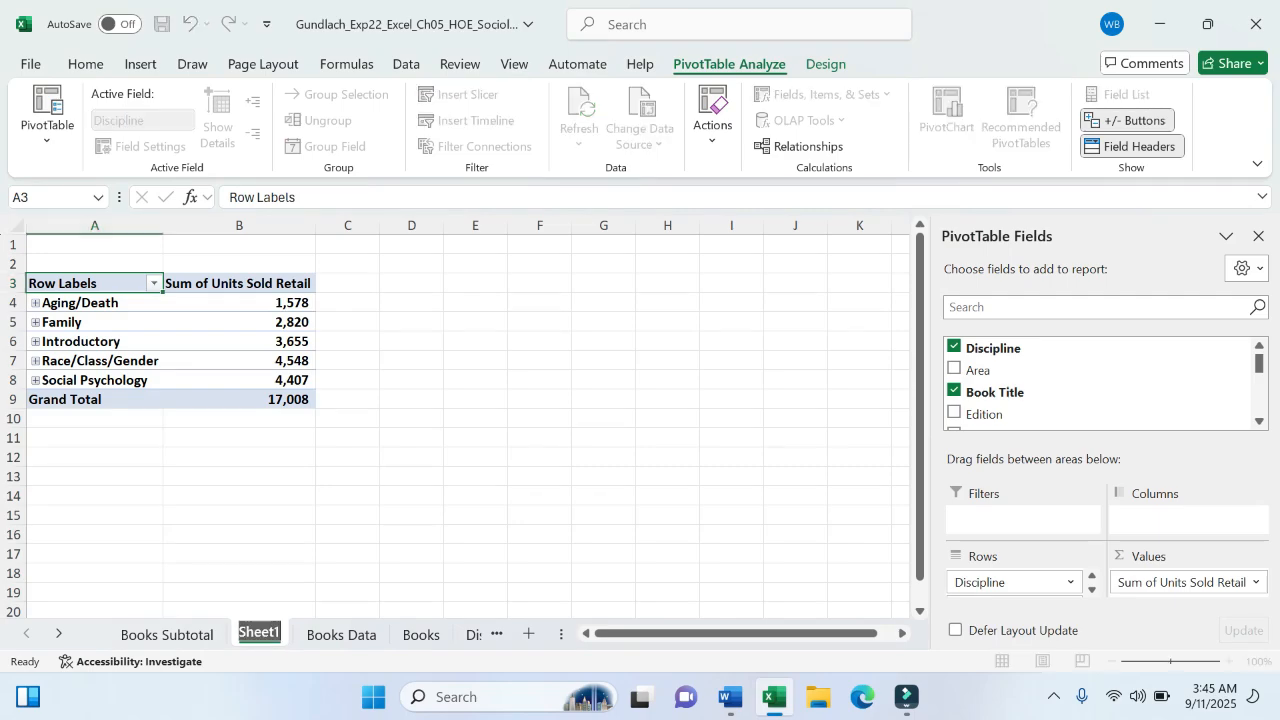
text(hgasa)
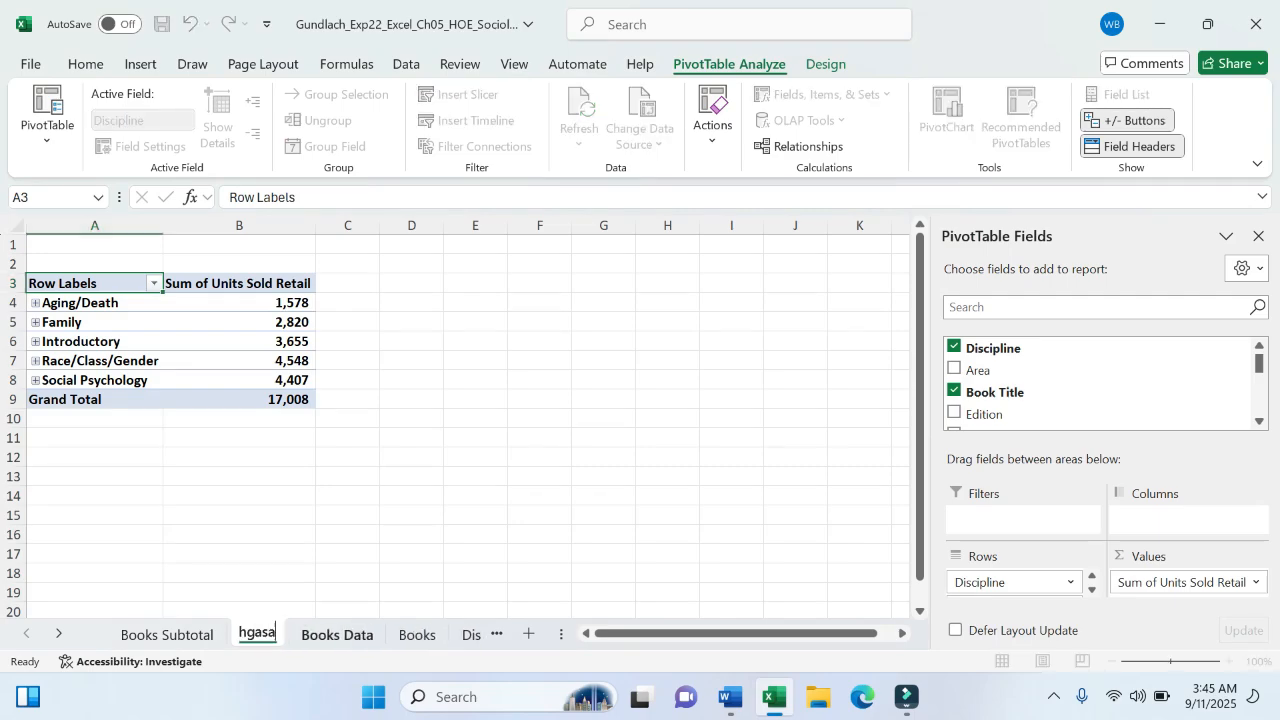
click(266, 588)
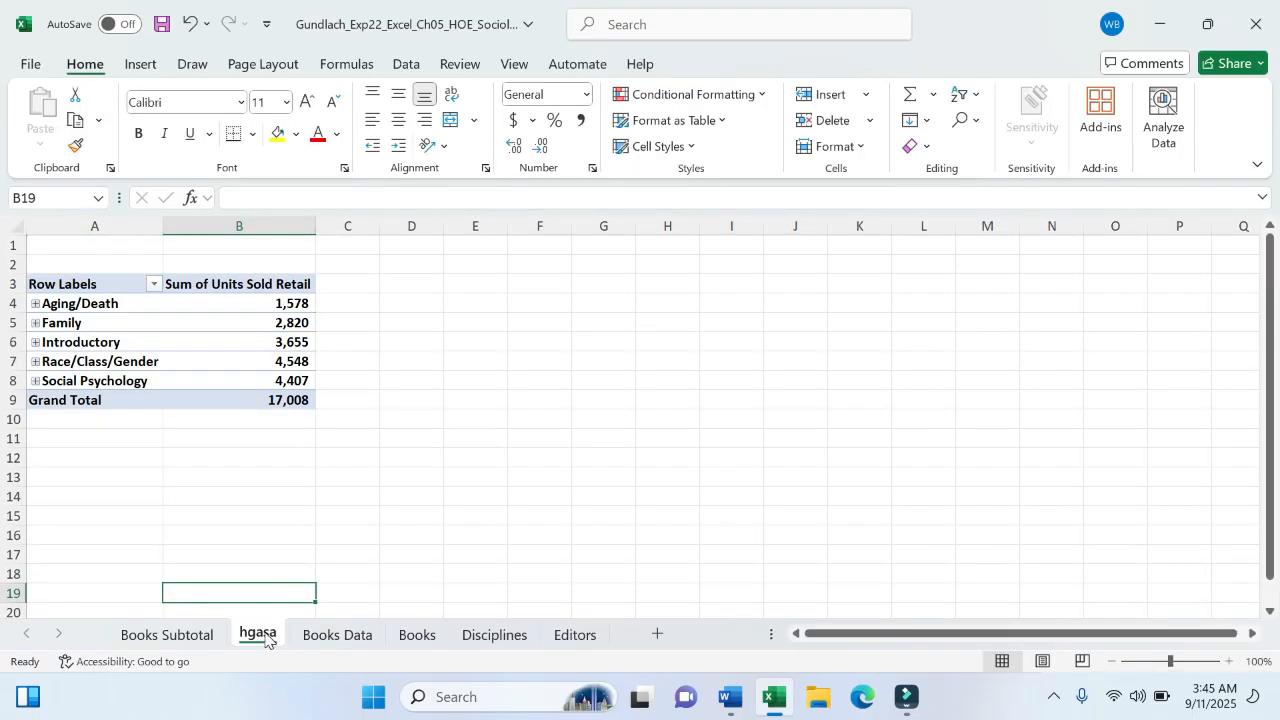
- Rename the 'hgasa' sheet to 'PivotTable'
right_click(266, 636)
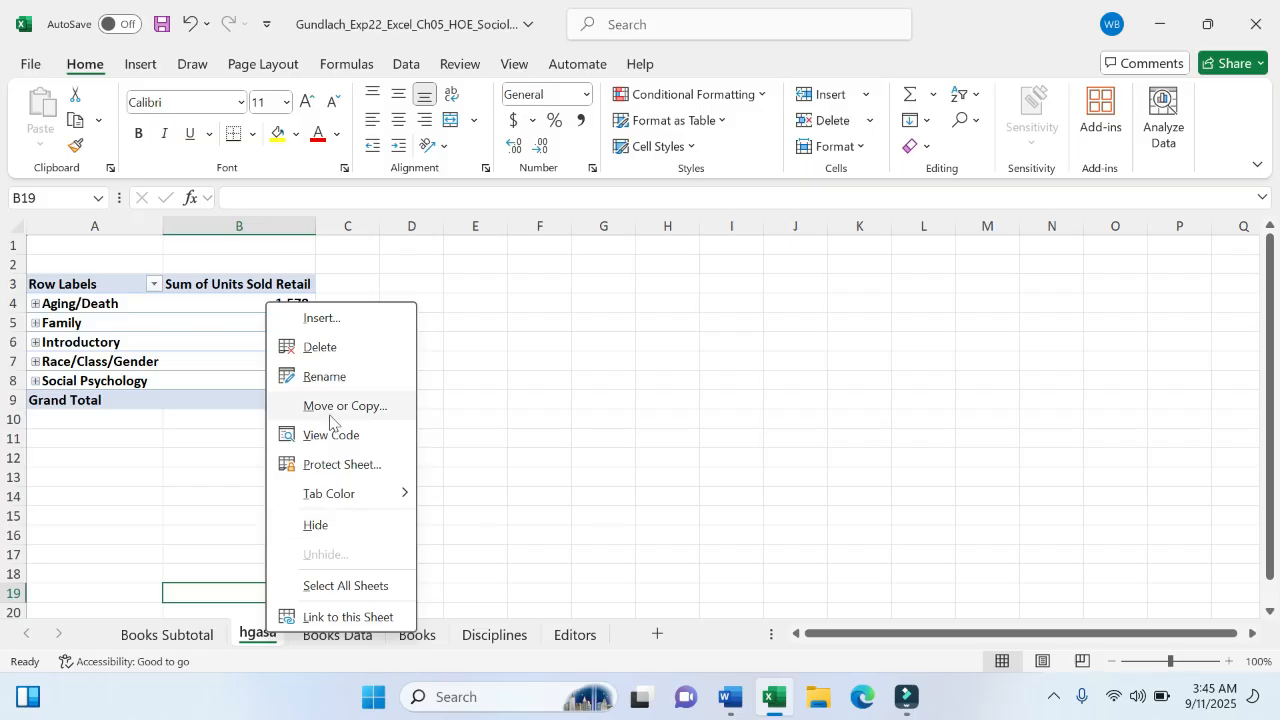
click(323, 376)
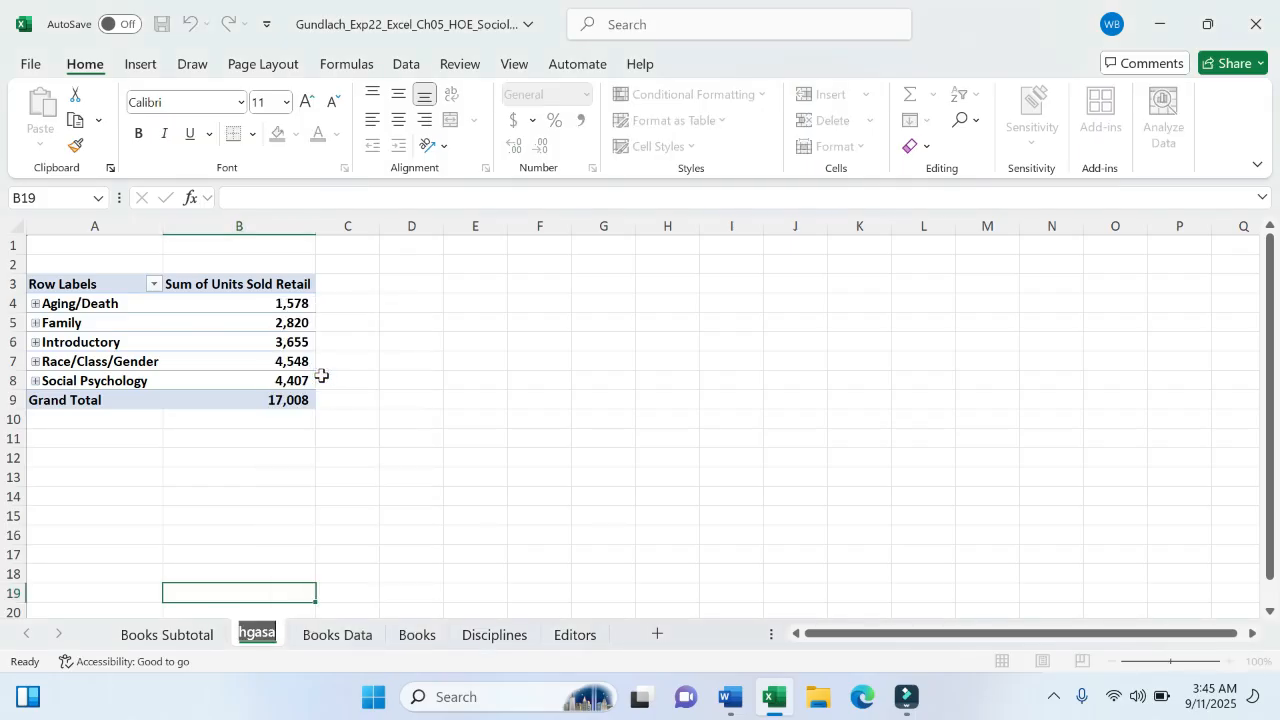
text(Pivot)
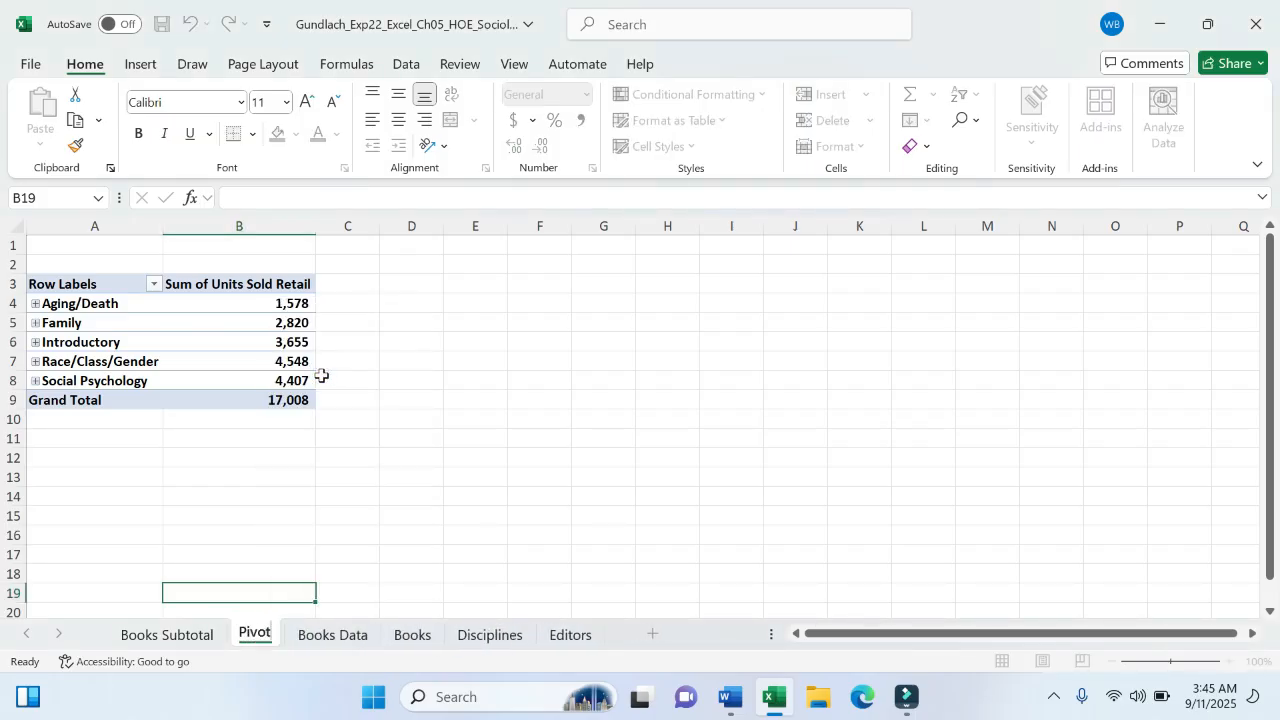
text(table)
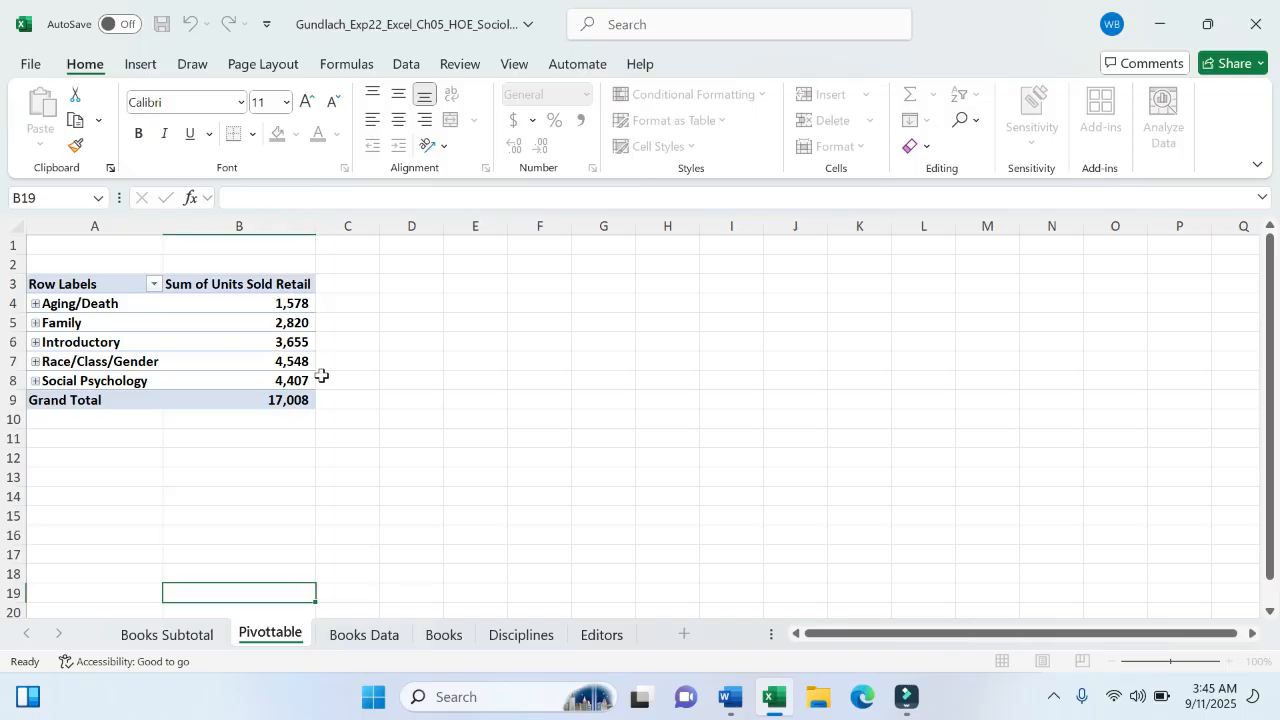
key(BackSpace)
key(BackSpace)
key(BackSpace)
key(BackSpace)
key(BackSpace)
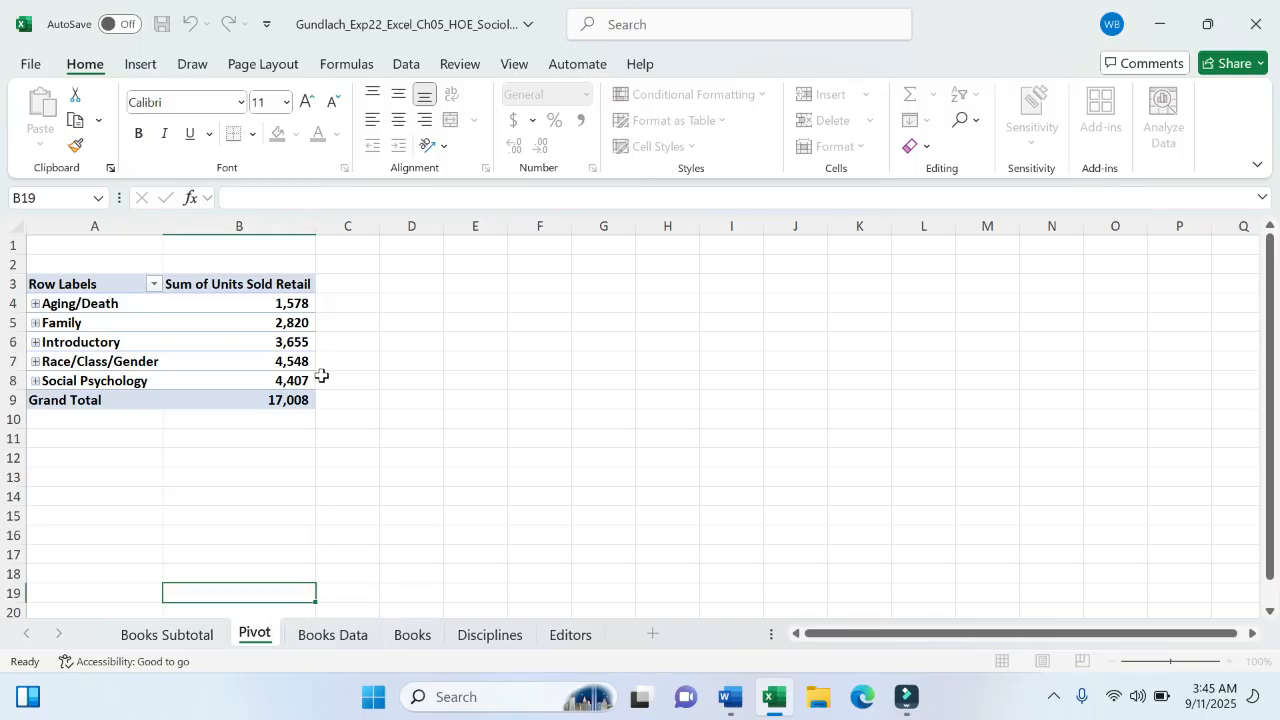
text(Table)
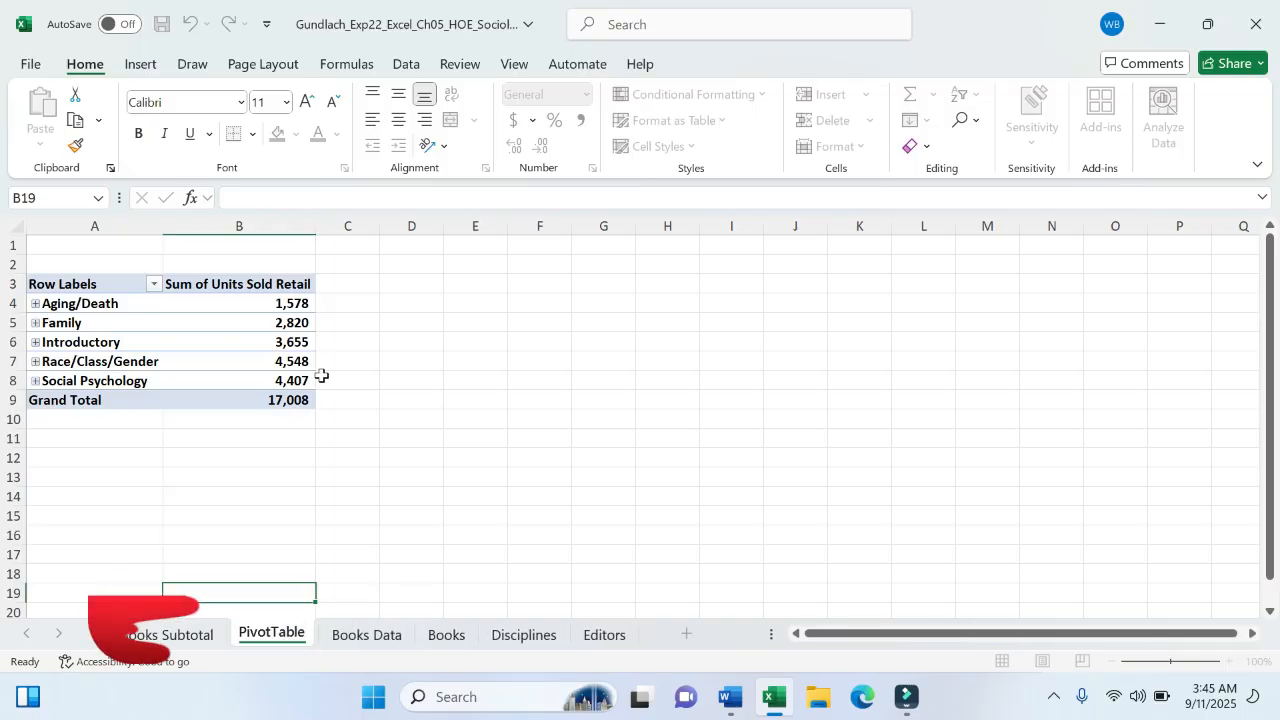
key(Return)
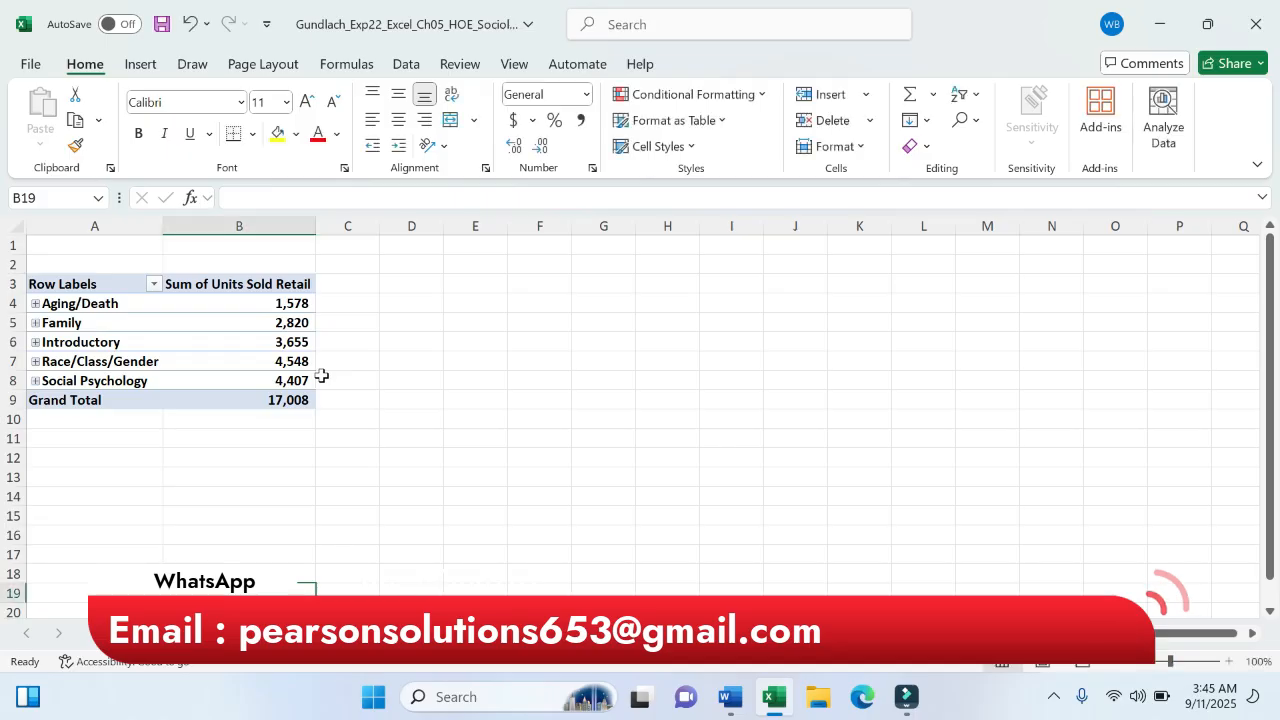
- Highlight 'Name the PivotTable' yellow in Word, then return to Excel and select cell B6
click(730, 697)
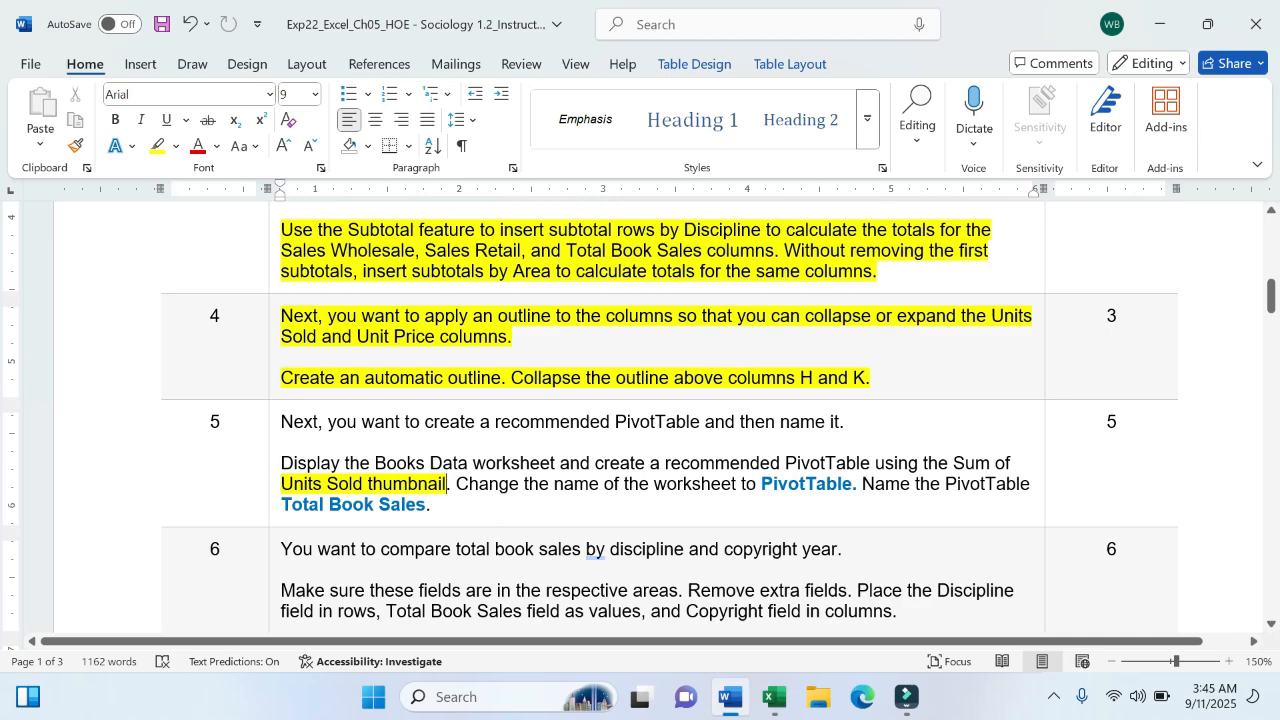
drag(862, 484, 1030, 487)
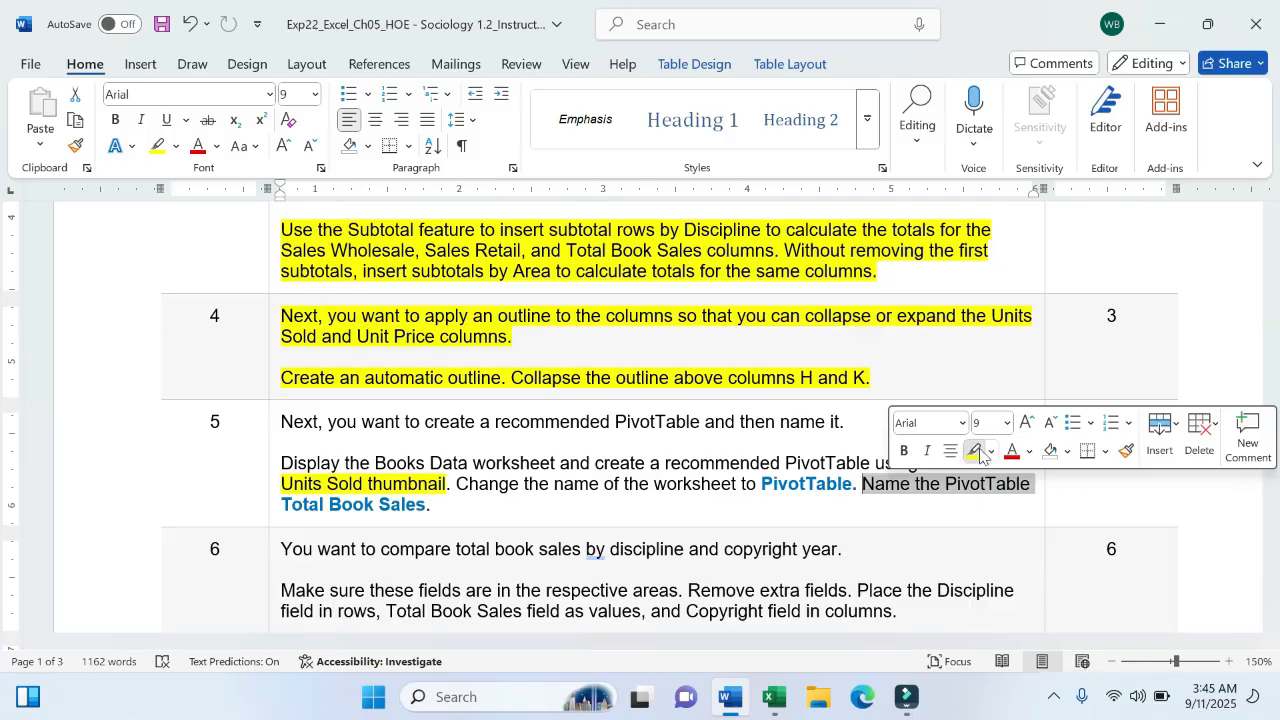
click(979, 456)
click(852, 434)
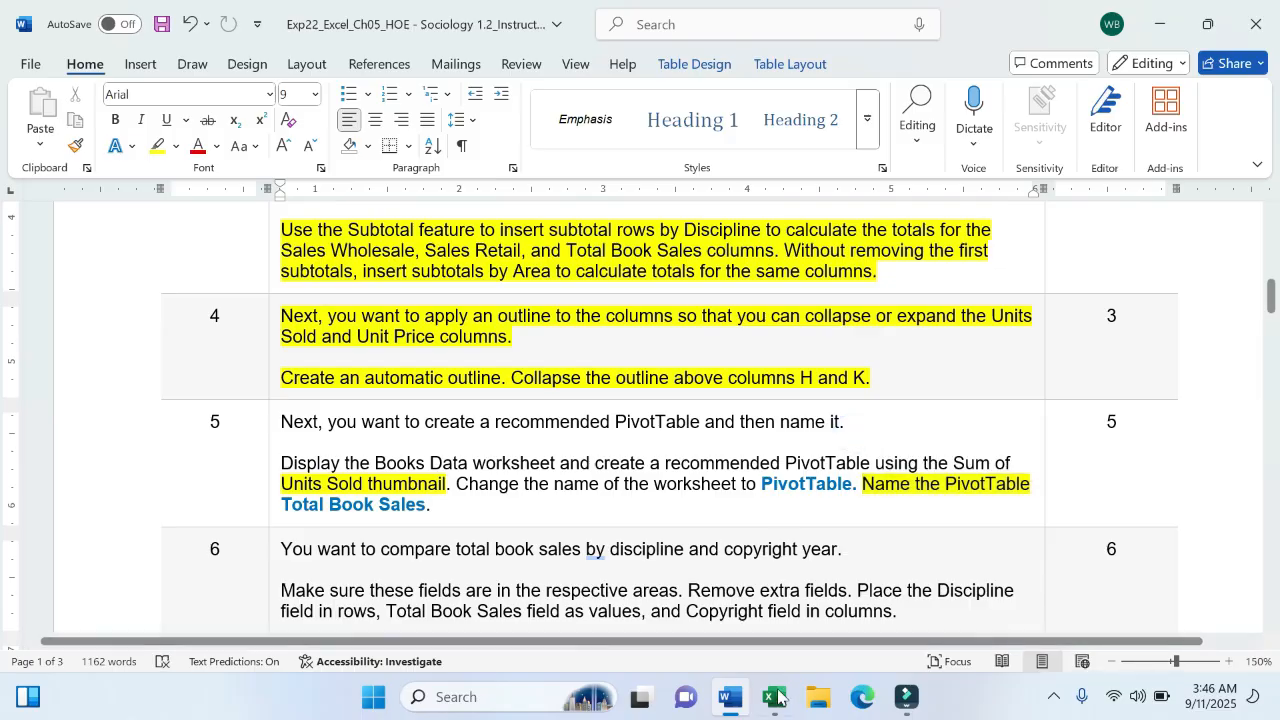
click(773, 697)
click(246, 345)
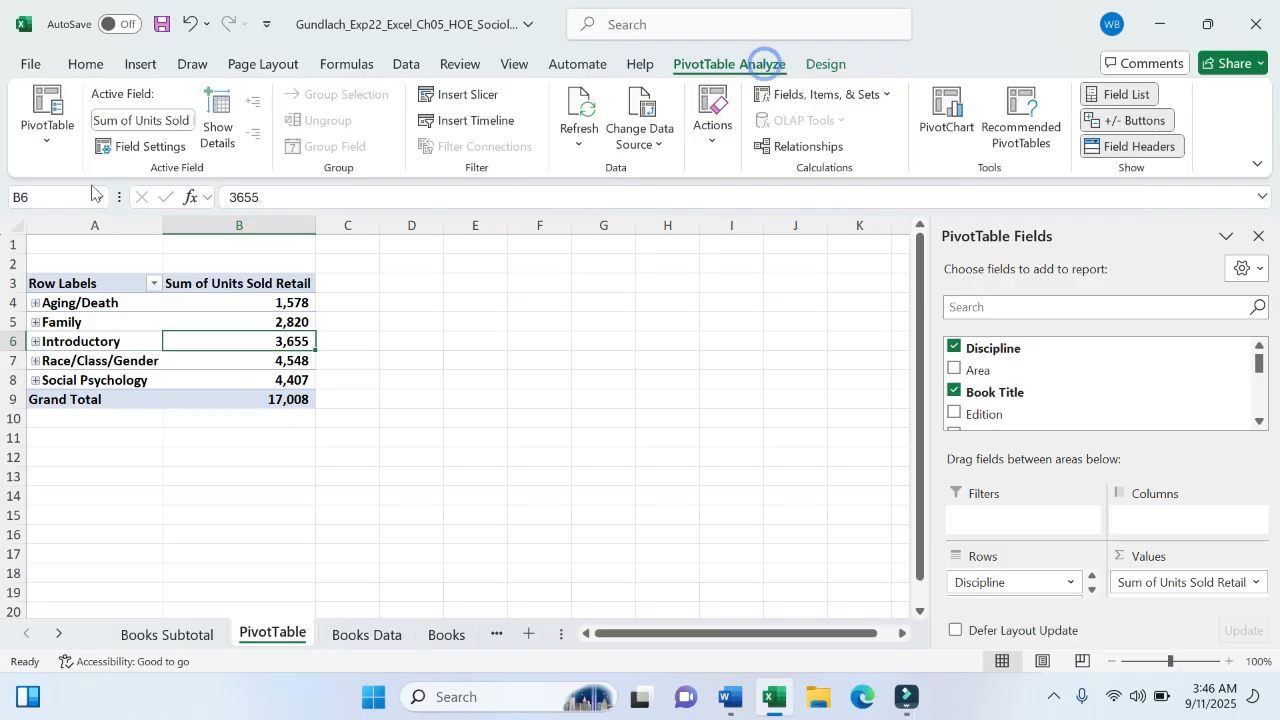
- Rename the value field in the Active Field box to 'Total Books Sales', fixing the typos
click(180, 121)
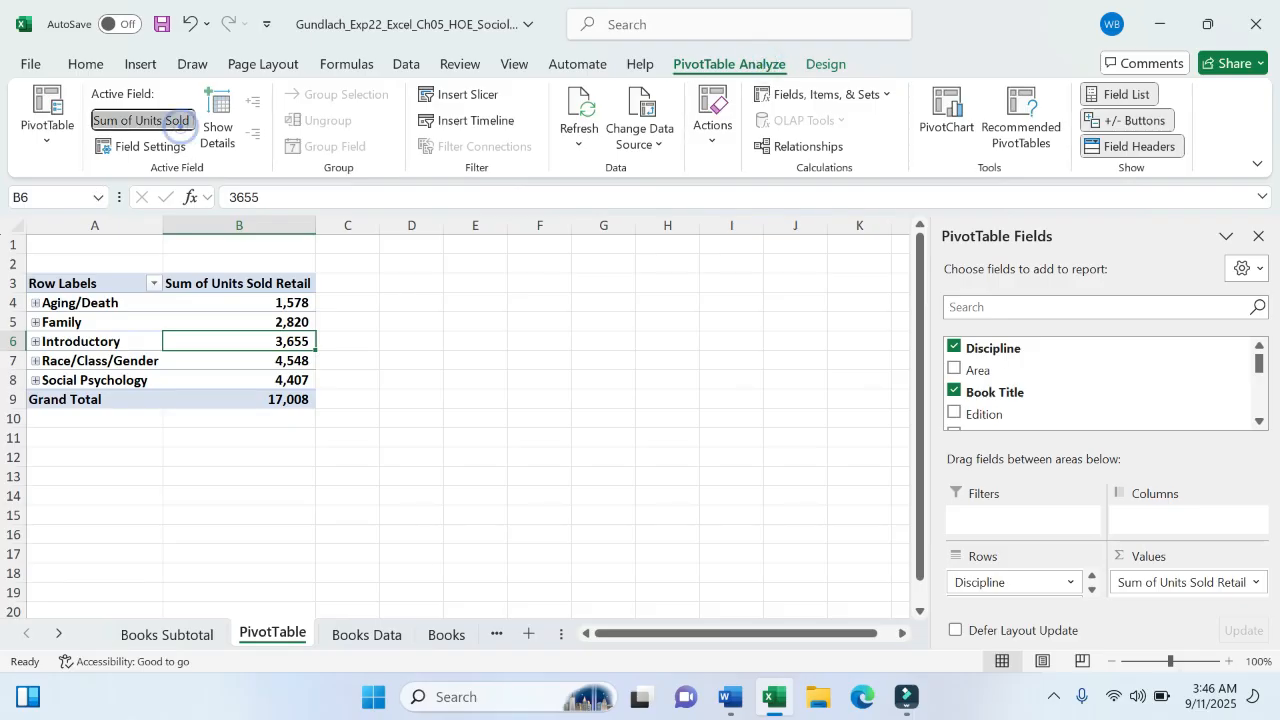
text(Total)
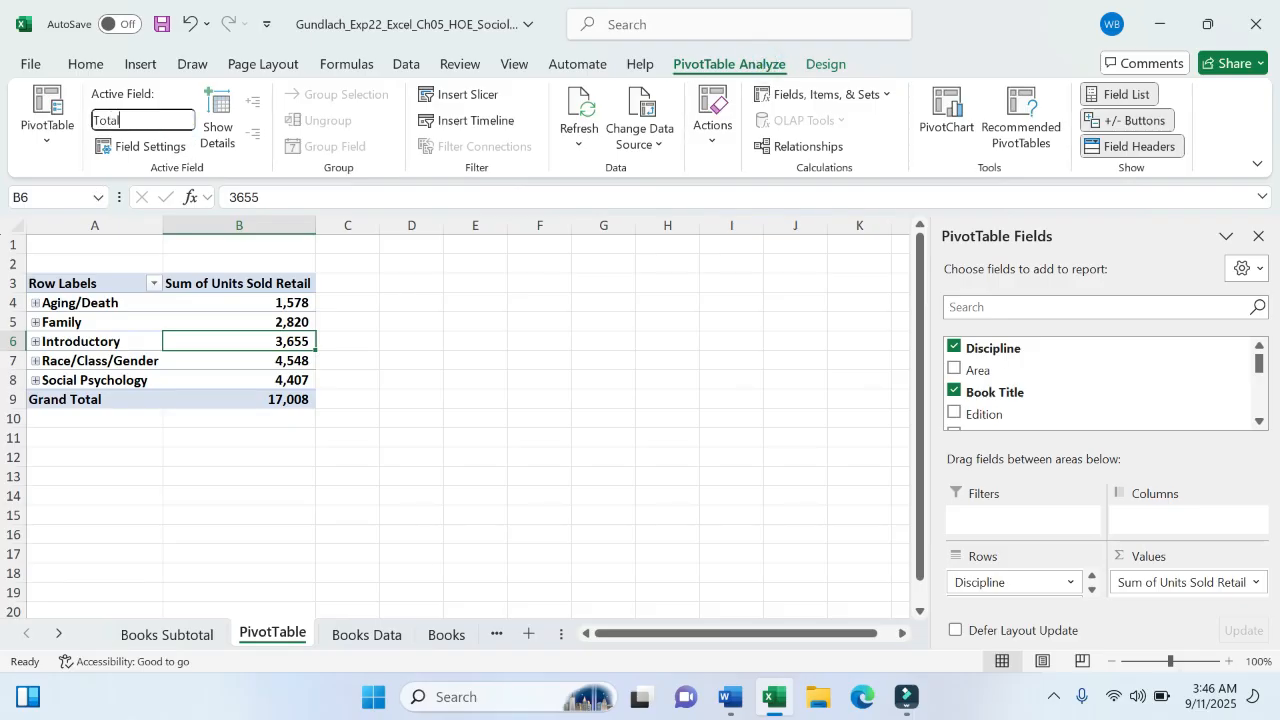
text( Boos)
text(s Sales)
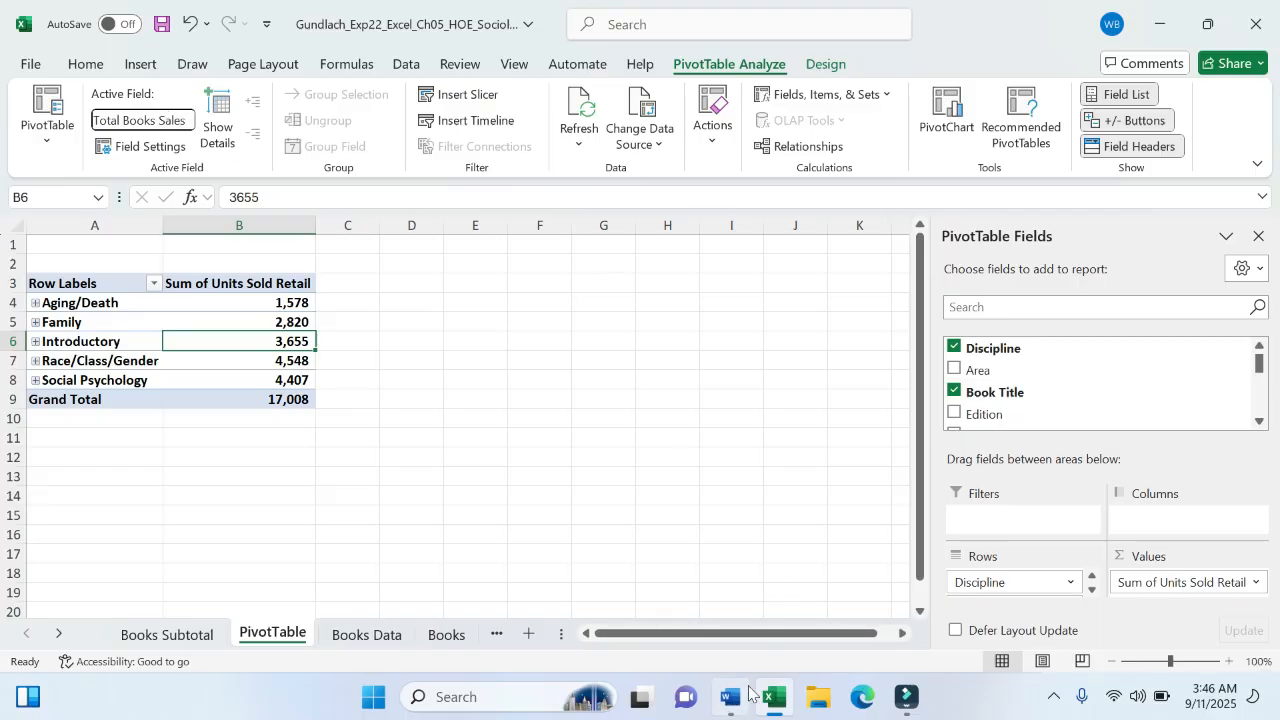
click(749, 692)
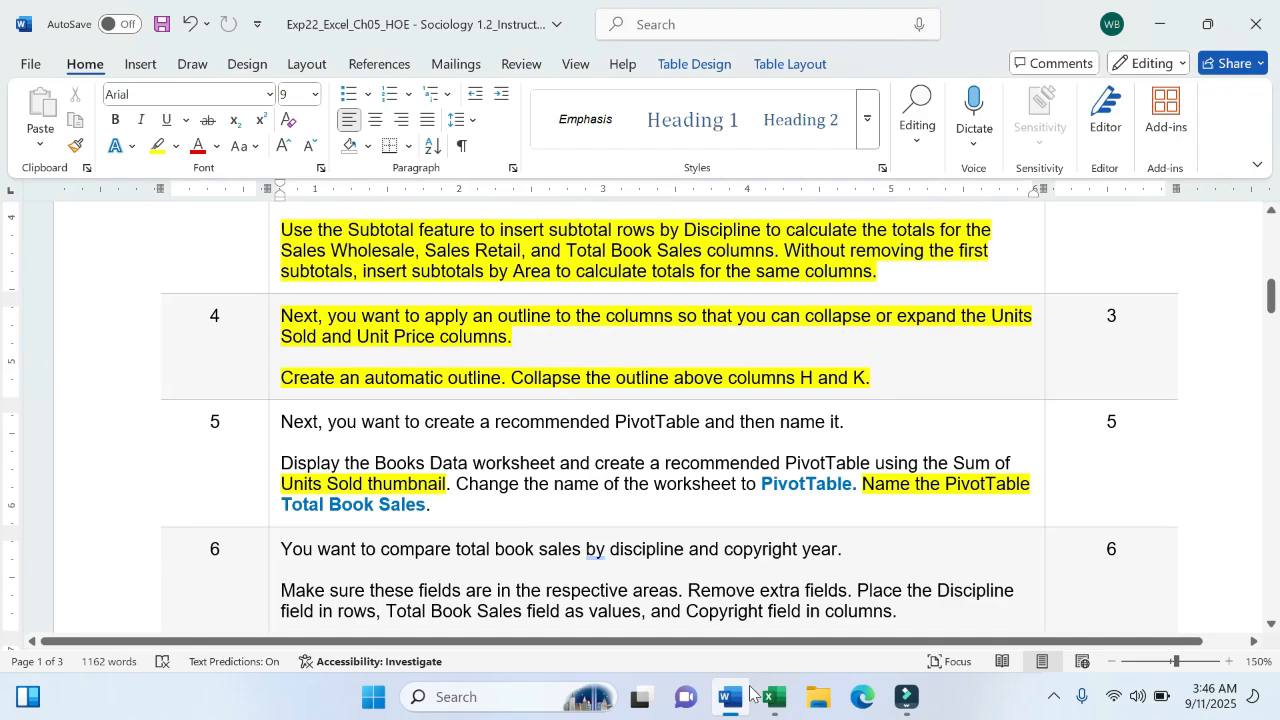
click(784, 703)
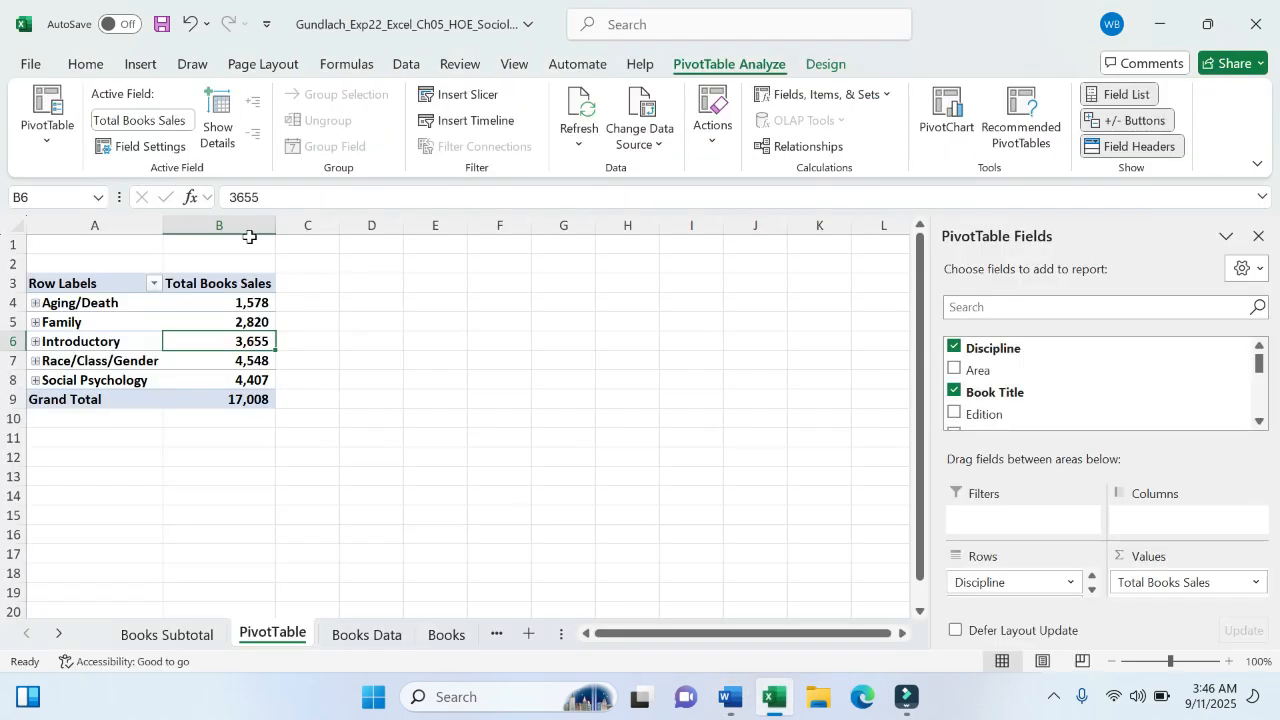
click(170, 119)
click(151, 120)
key(BackSpace)
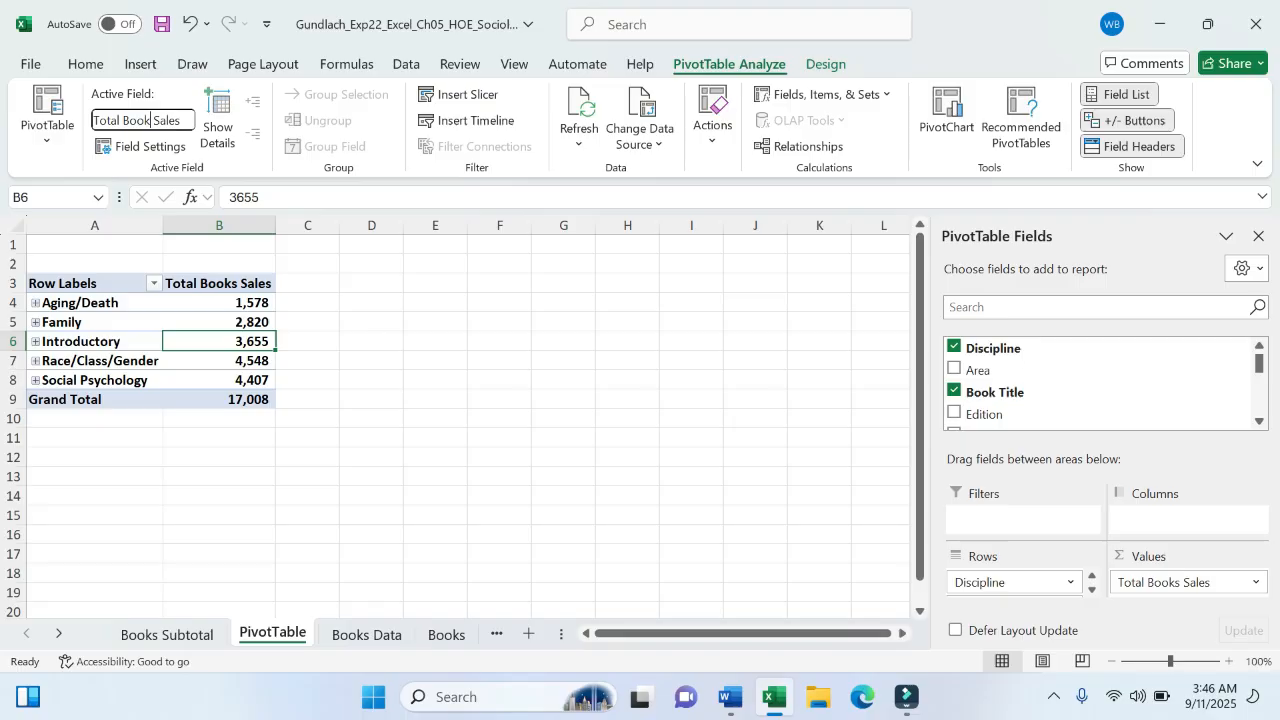
text(s)
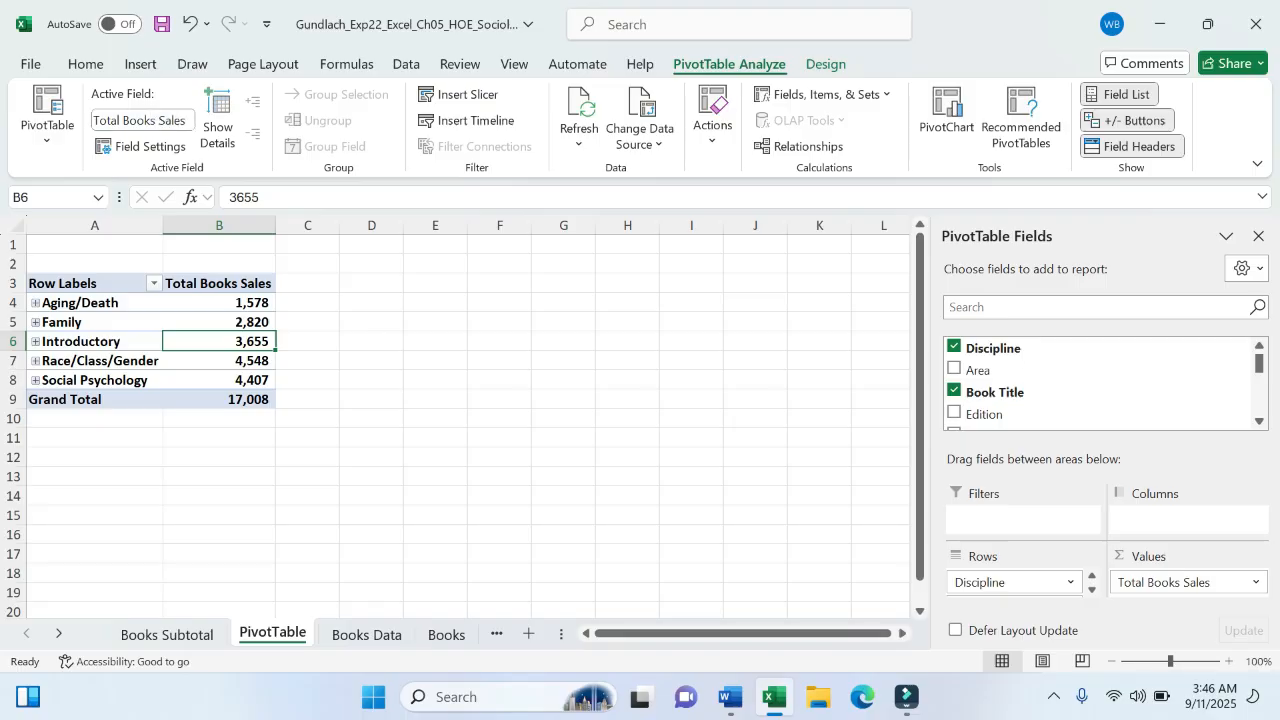
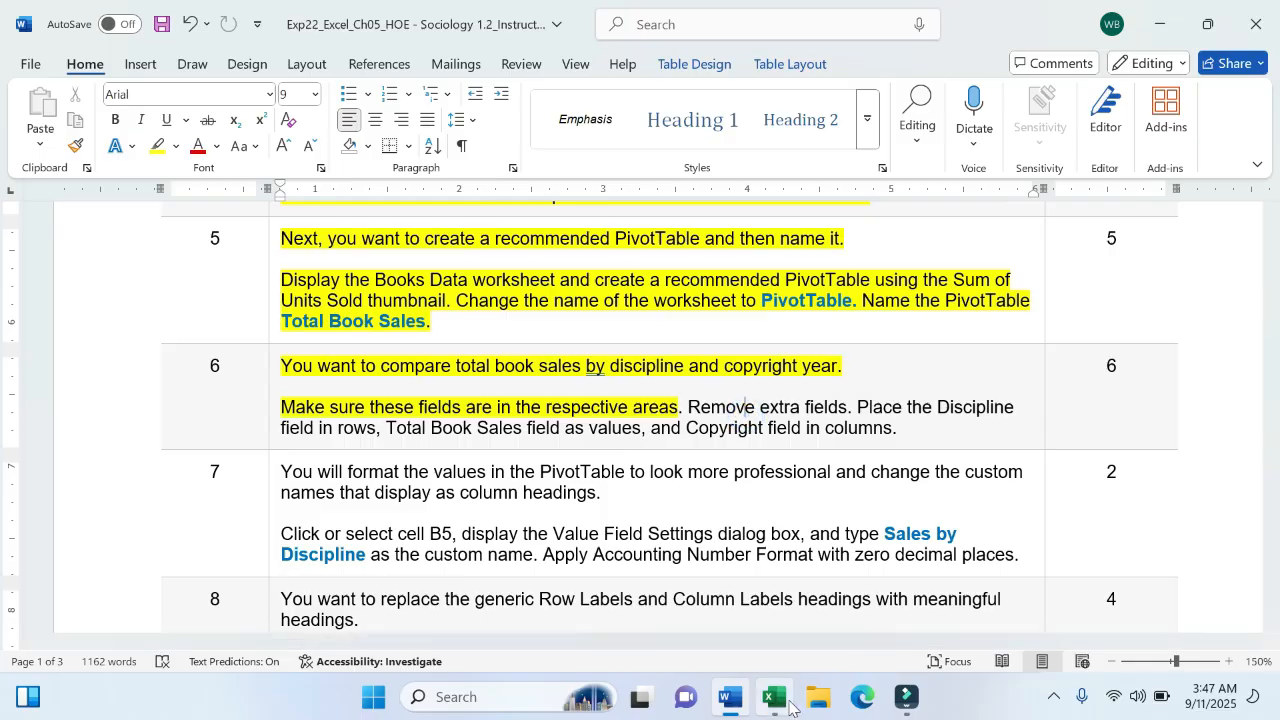
- Switch back to the Excel workbook holding the PivotTable
key(alt+Tab)
click(213, 341)
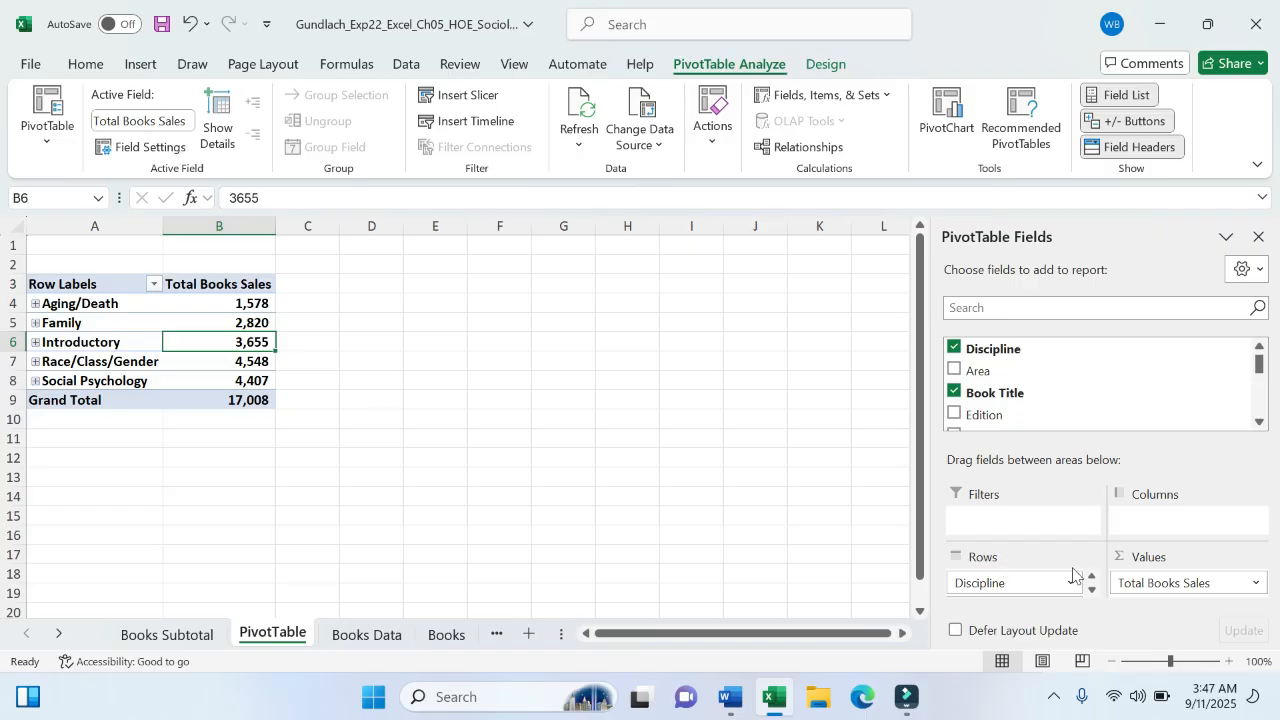
click(1091, 594)
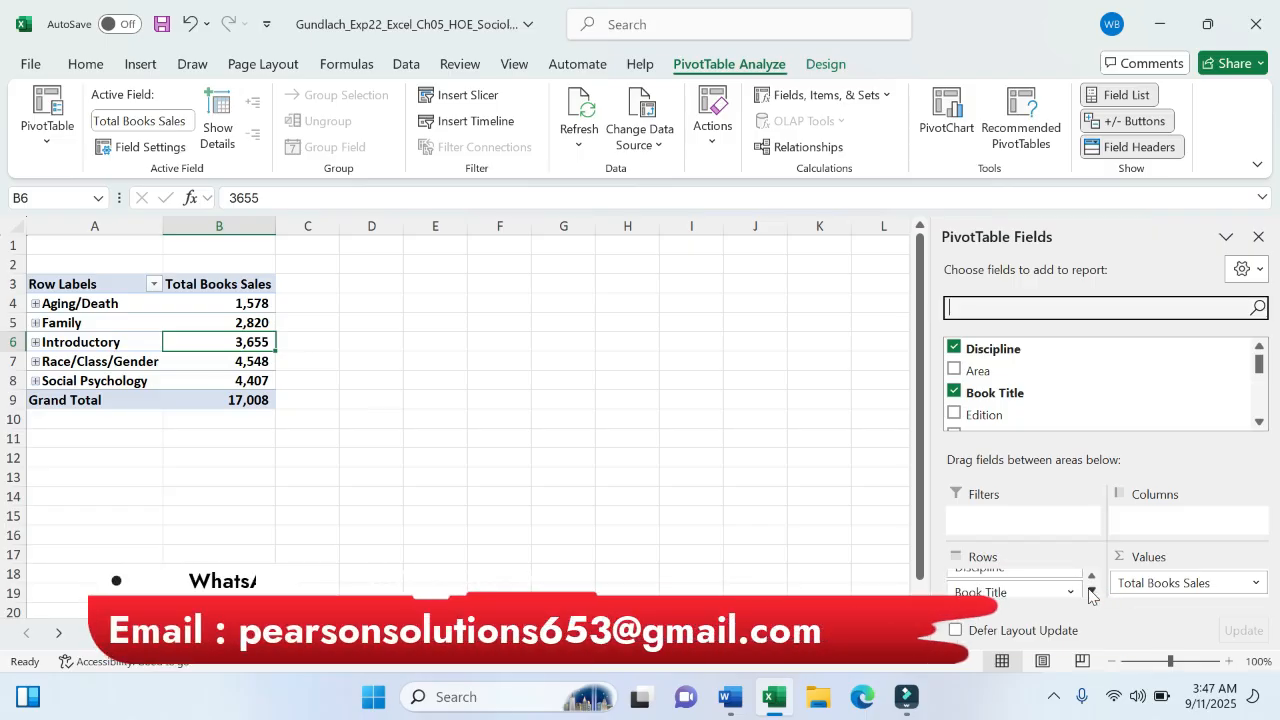
click(1091, 579)
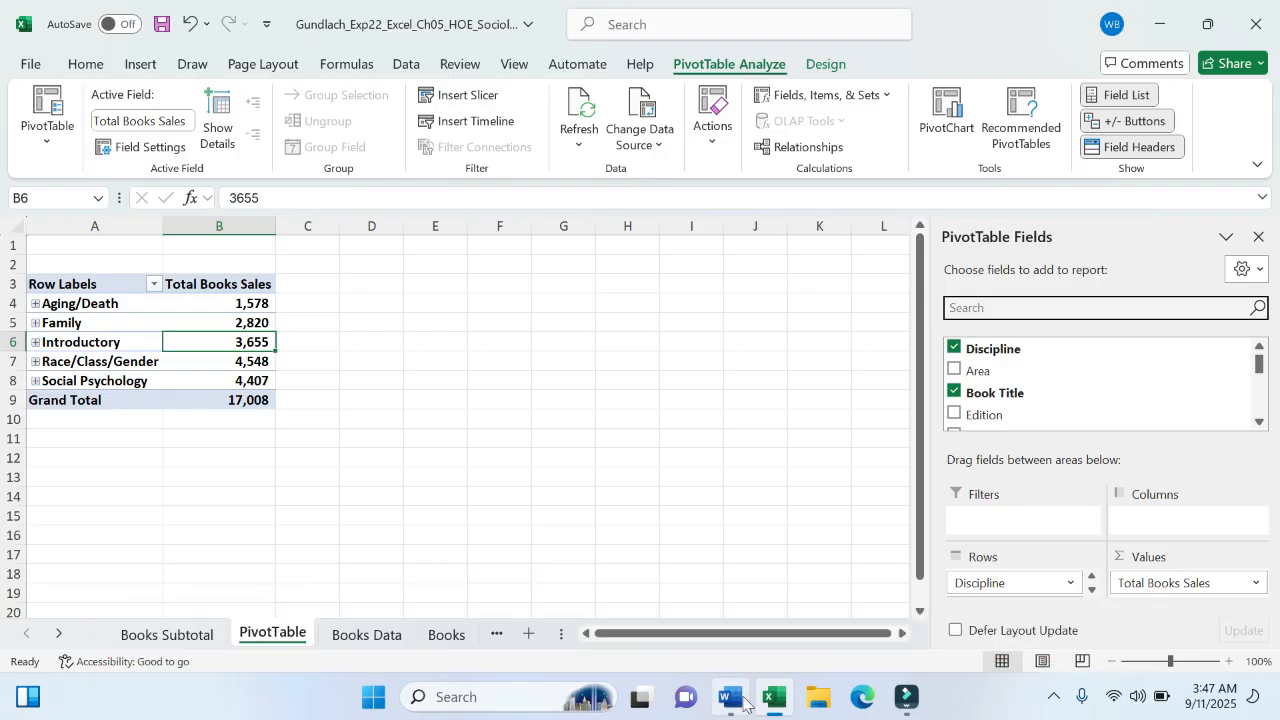
click(731, 697)
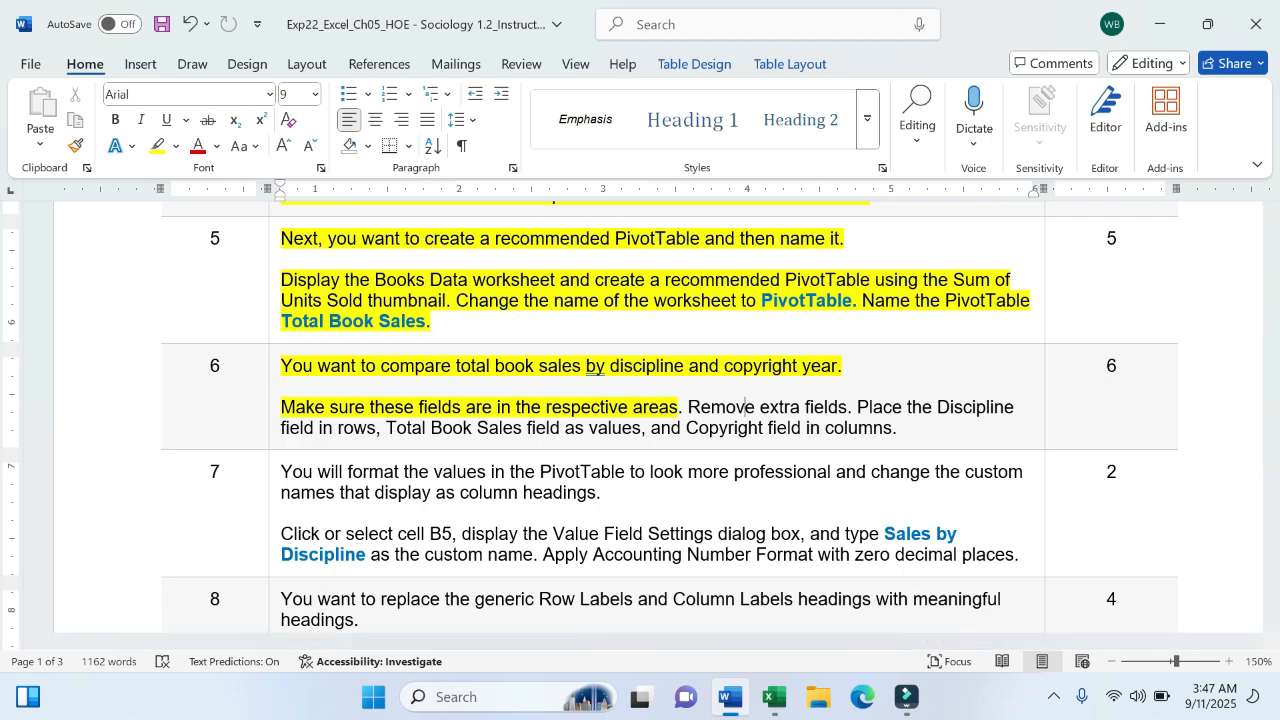
click(774, 697)
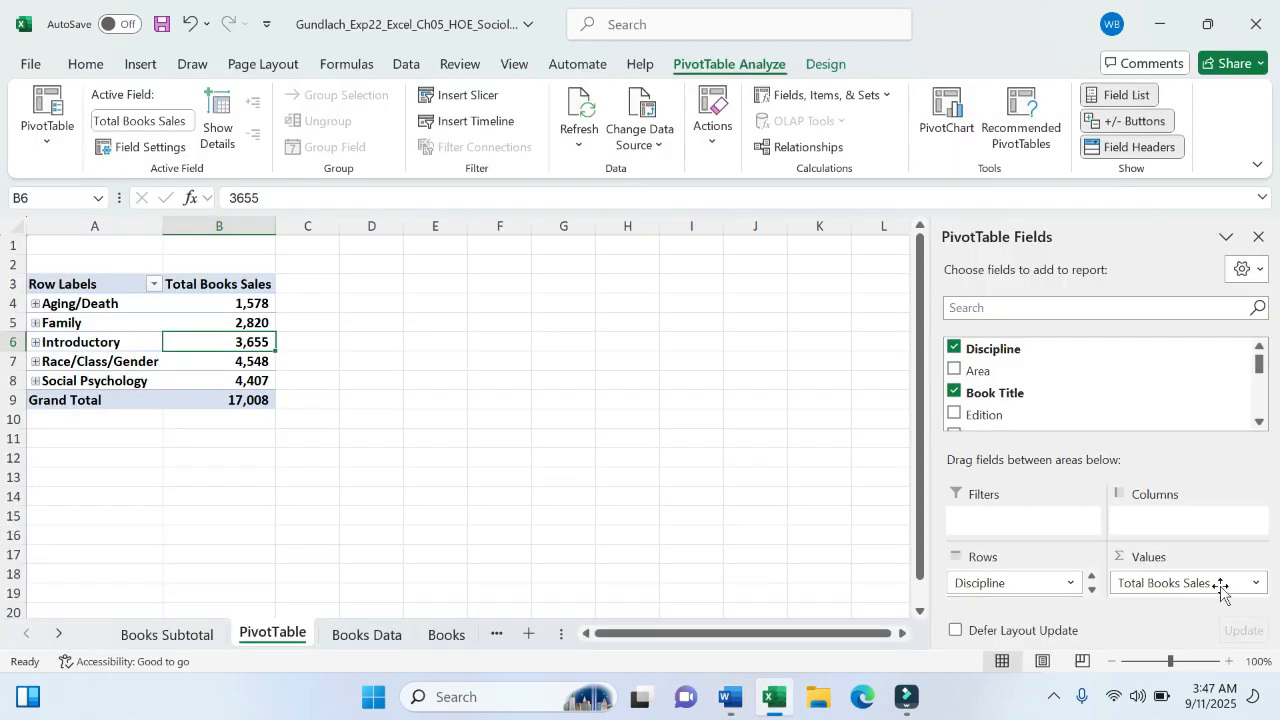
click(1257, 584)
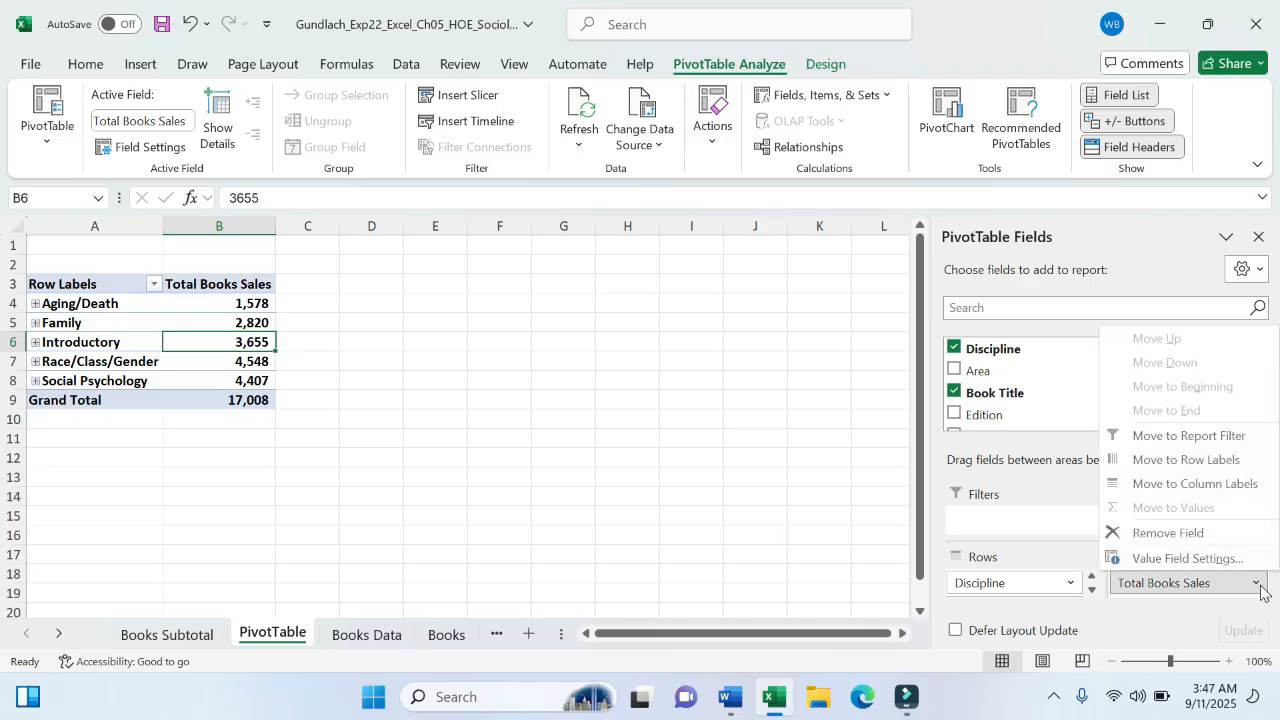
click(1257, 584)
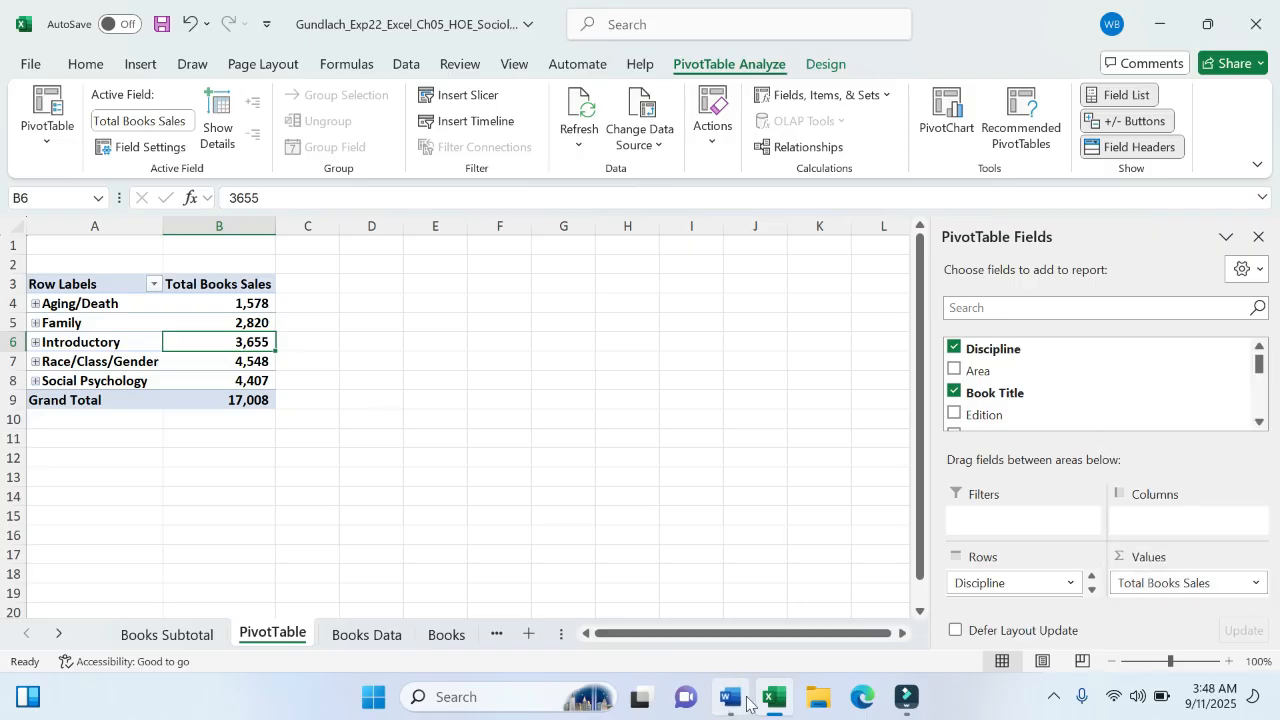
click(731, 697)
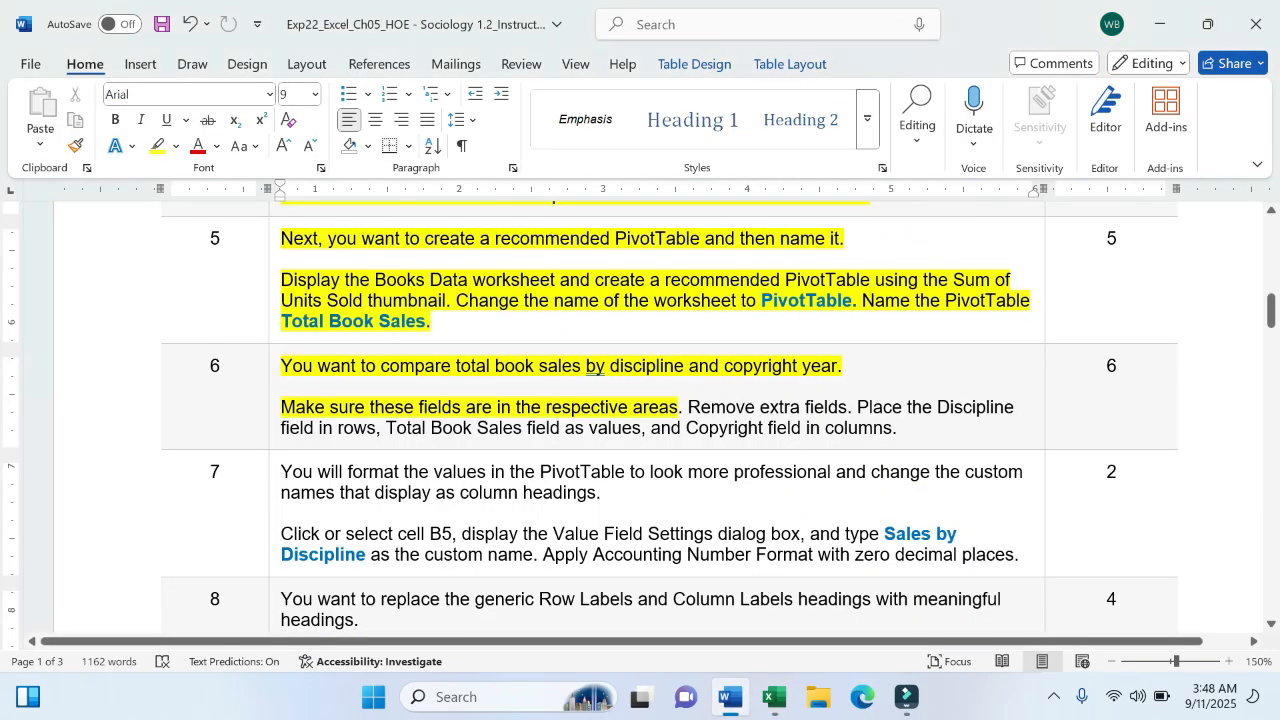
click(774, 697)
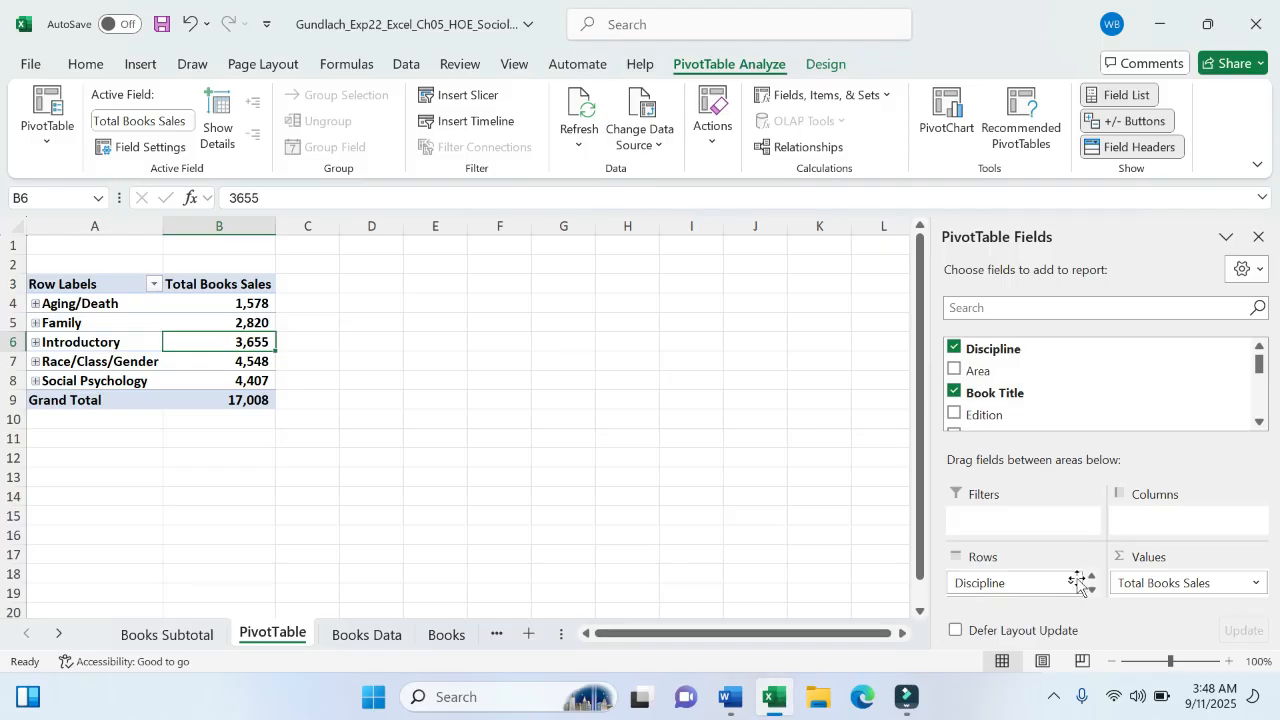
click(1260, 423)
click(1260, 423)
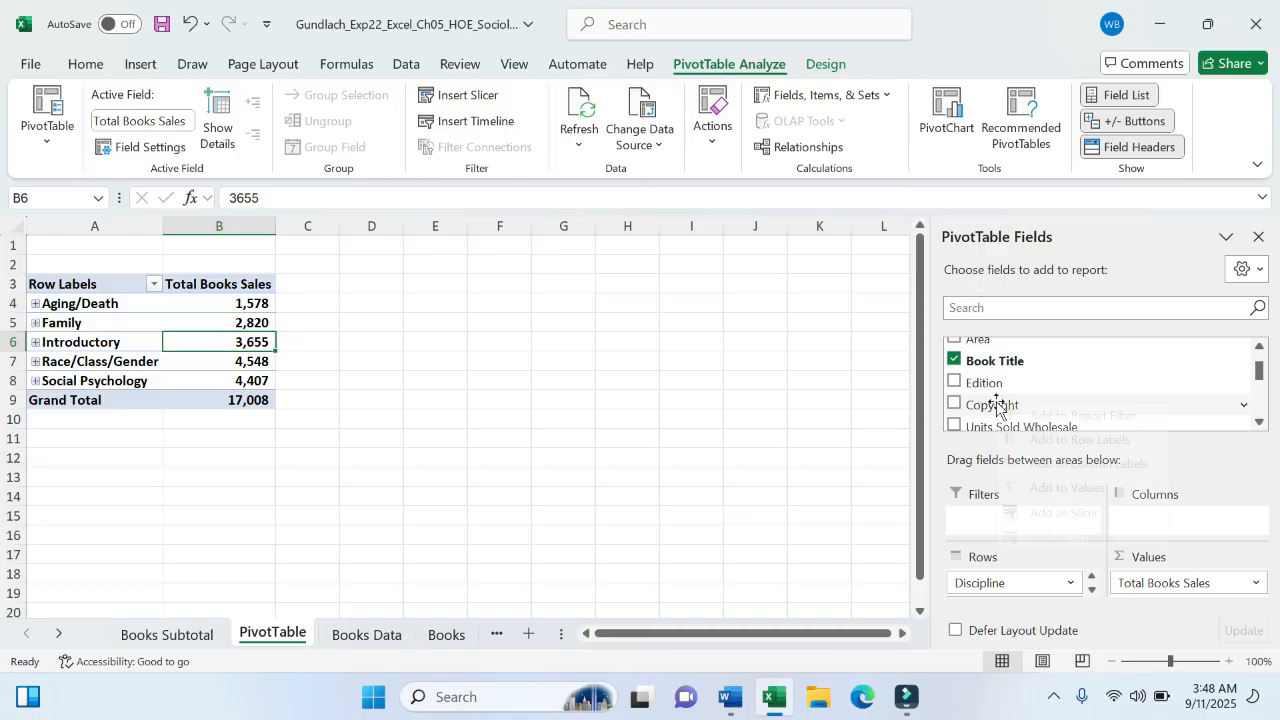
- Place the Copyright field in the PivotTable's Column Labels area
right_click(997, 404)
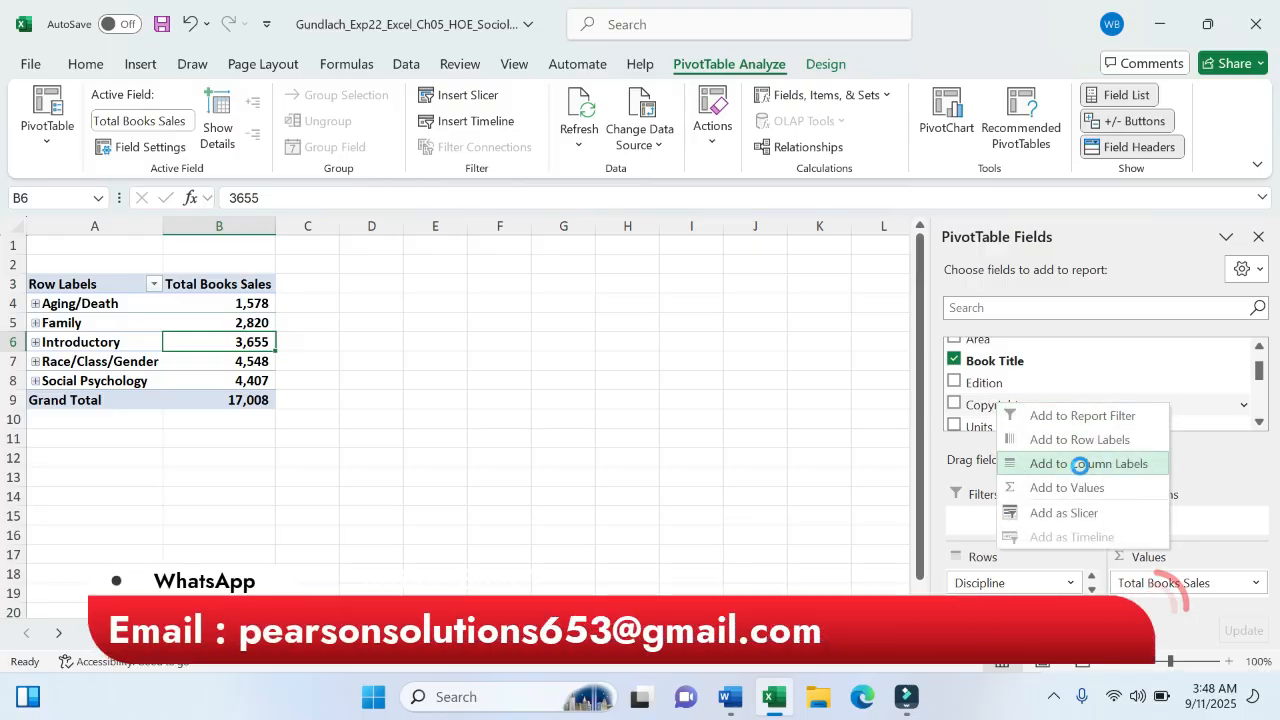
click(1078, 463)
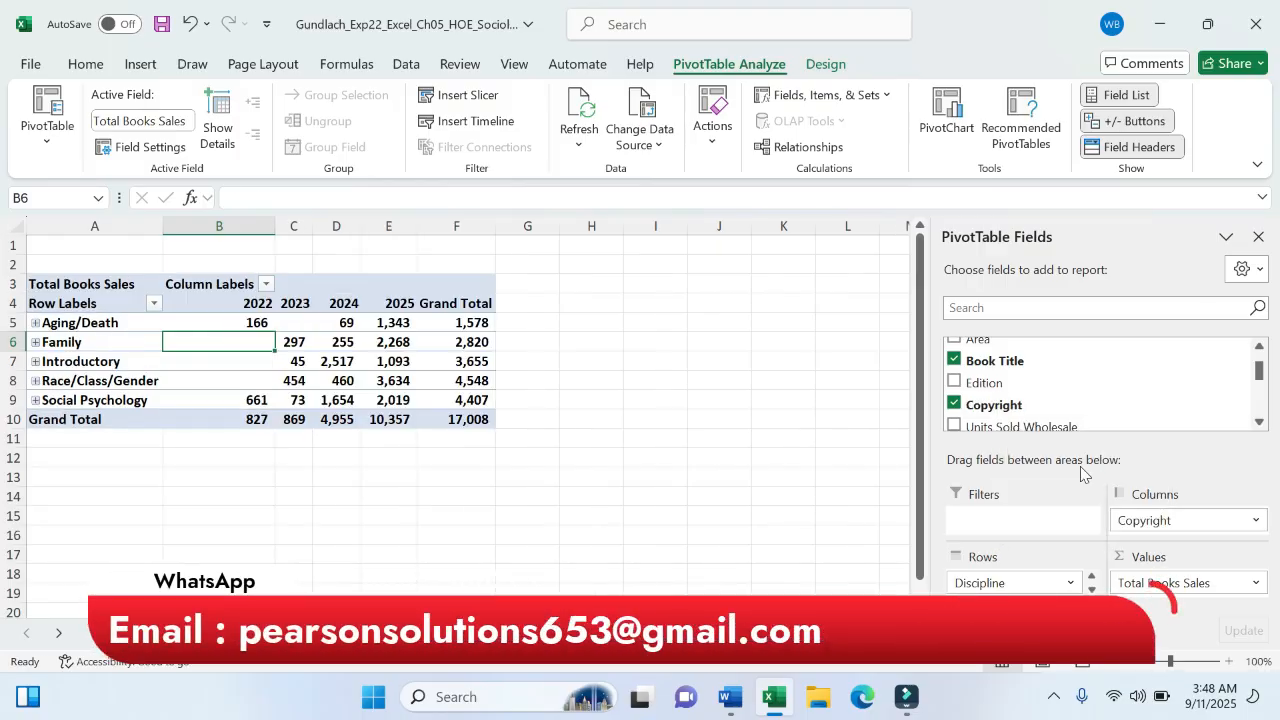
click(1255, 520)
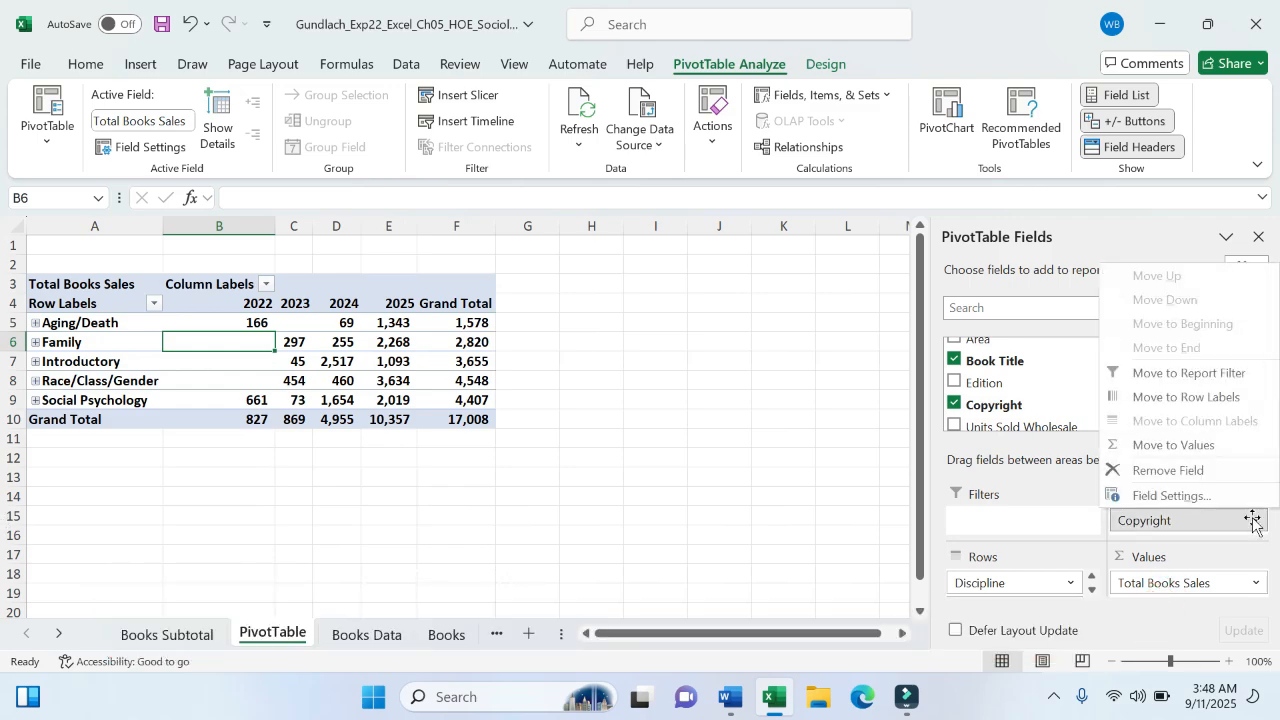
click(1188, 476)
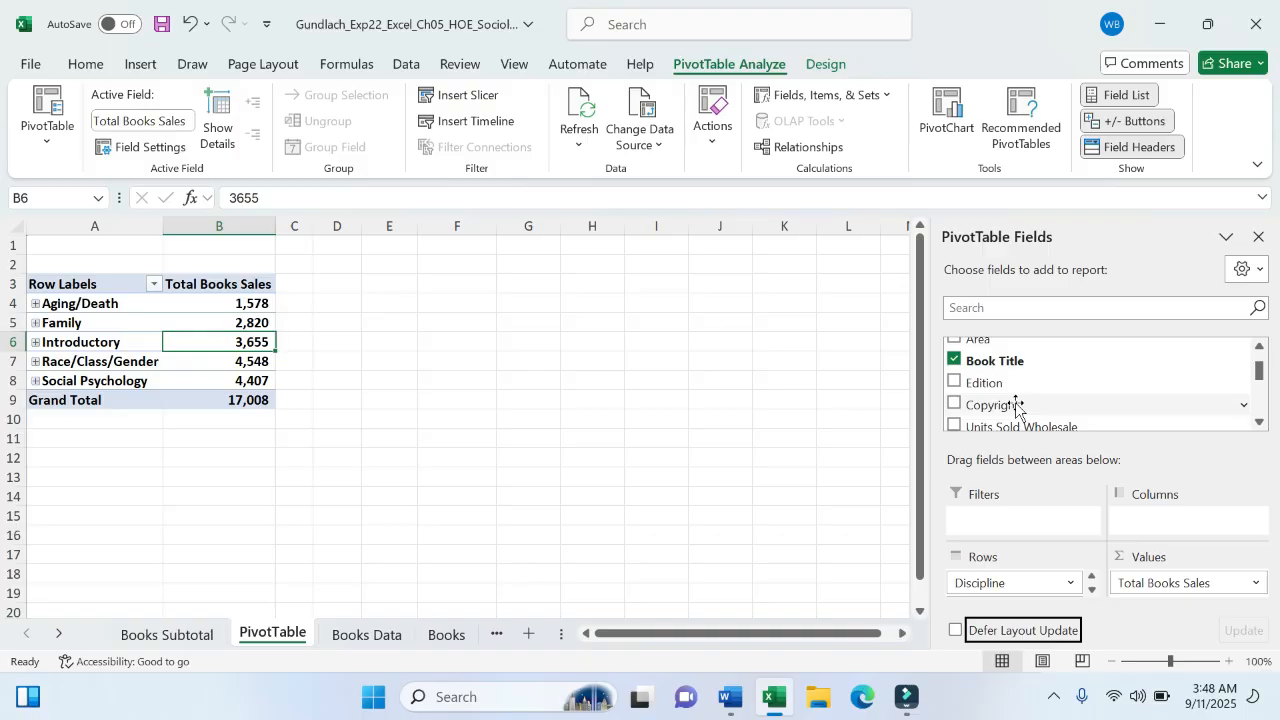
drag(1016, 405, 1151, 530)
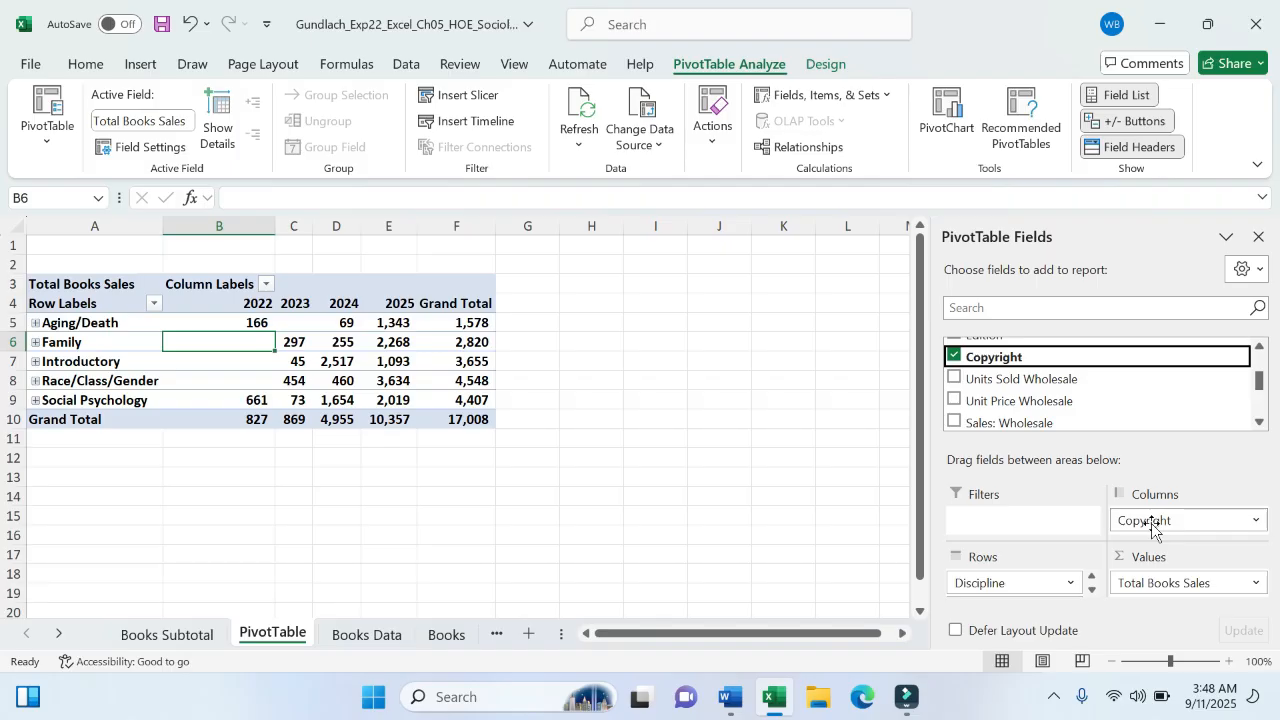
- Remove Book Title from the Rows area and check the 2022–2025 values in cells E7 and C6
click(1091, 591)
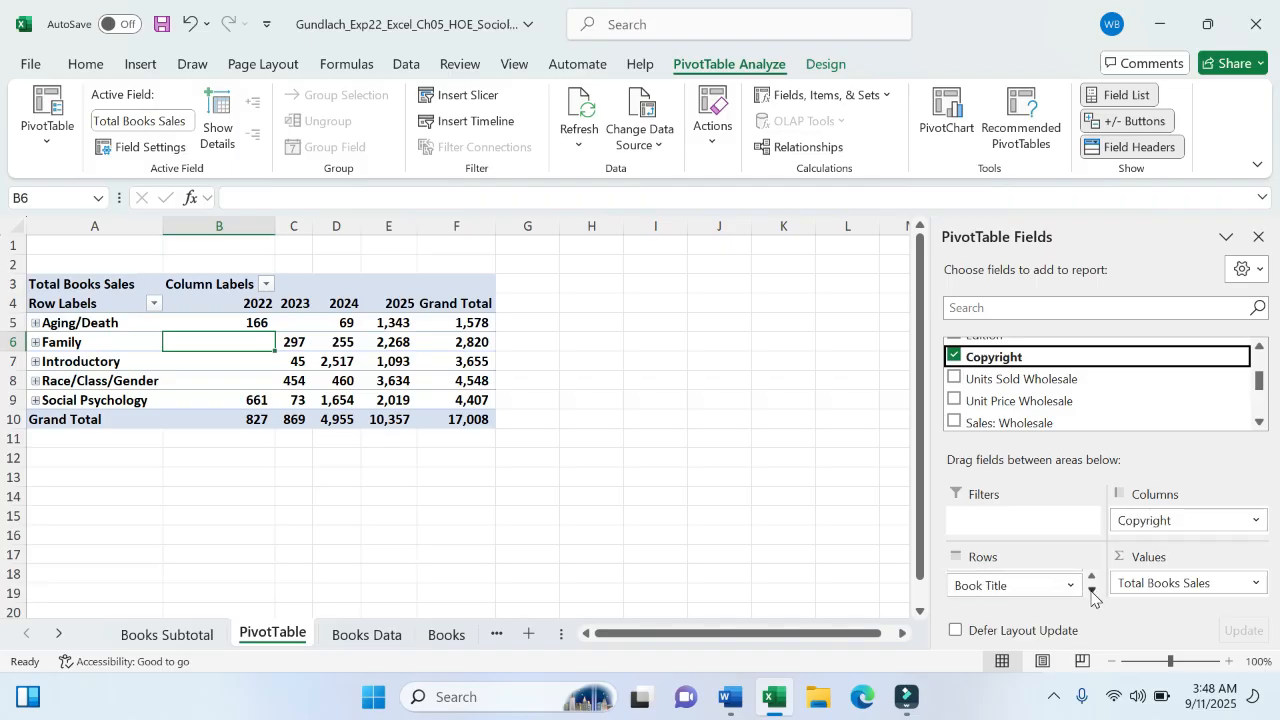
click(1070, 586)
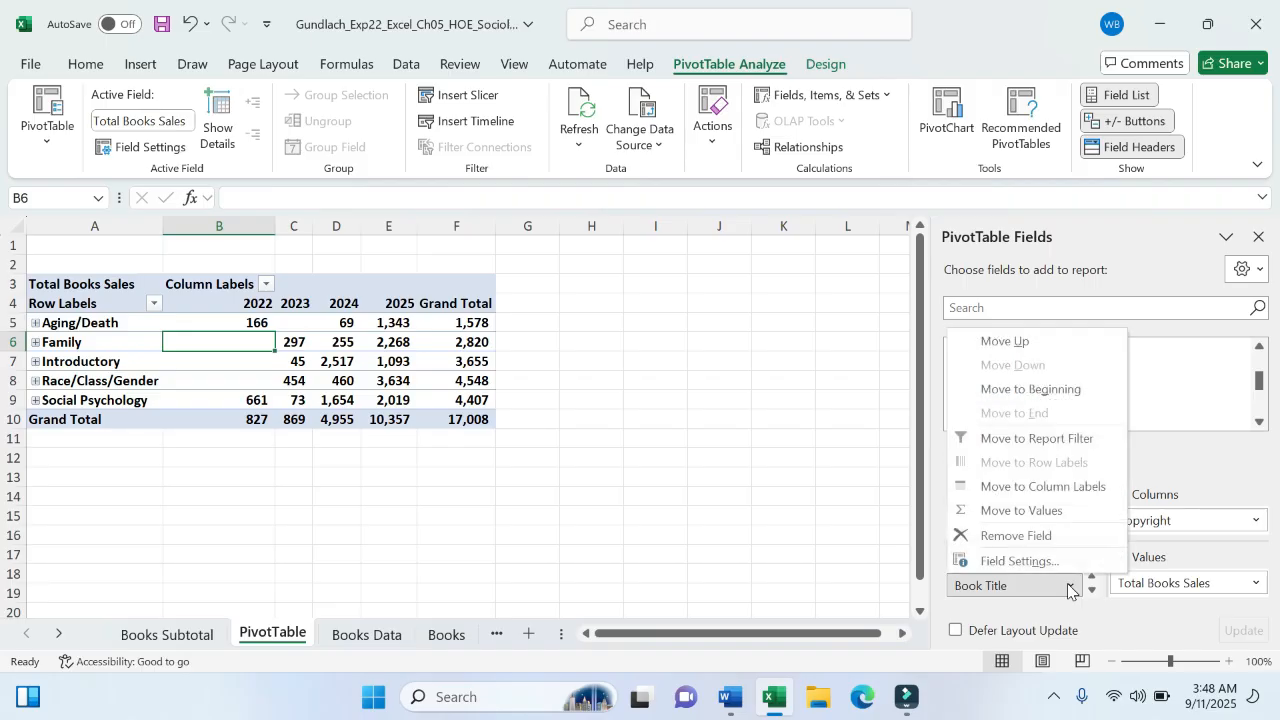
click(1034, 543)
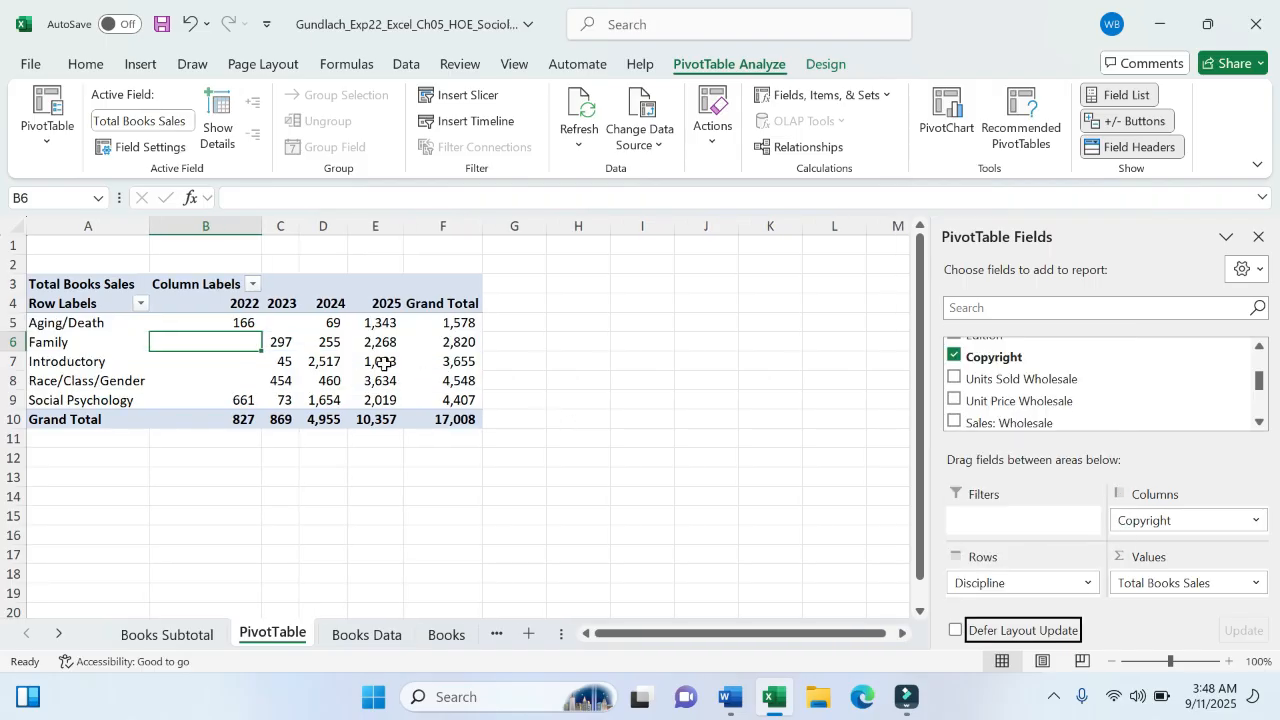
click(360, 358)
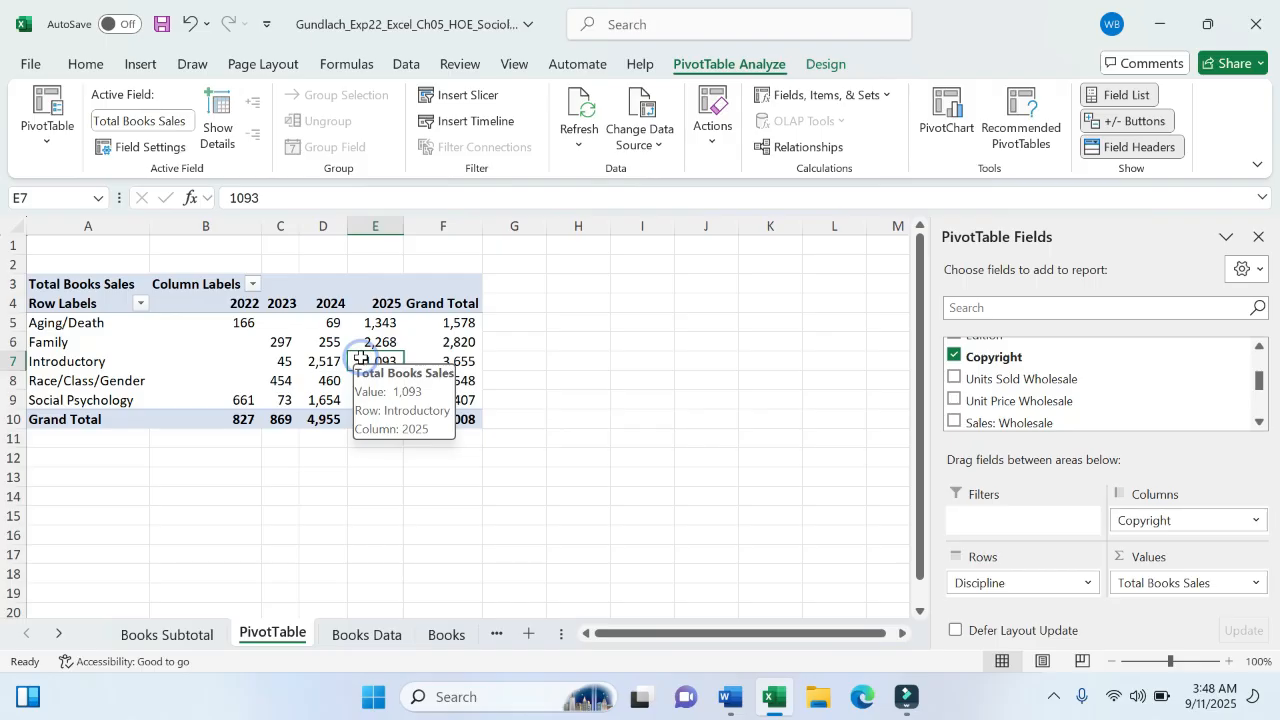
click(280, 343)
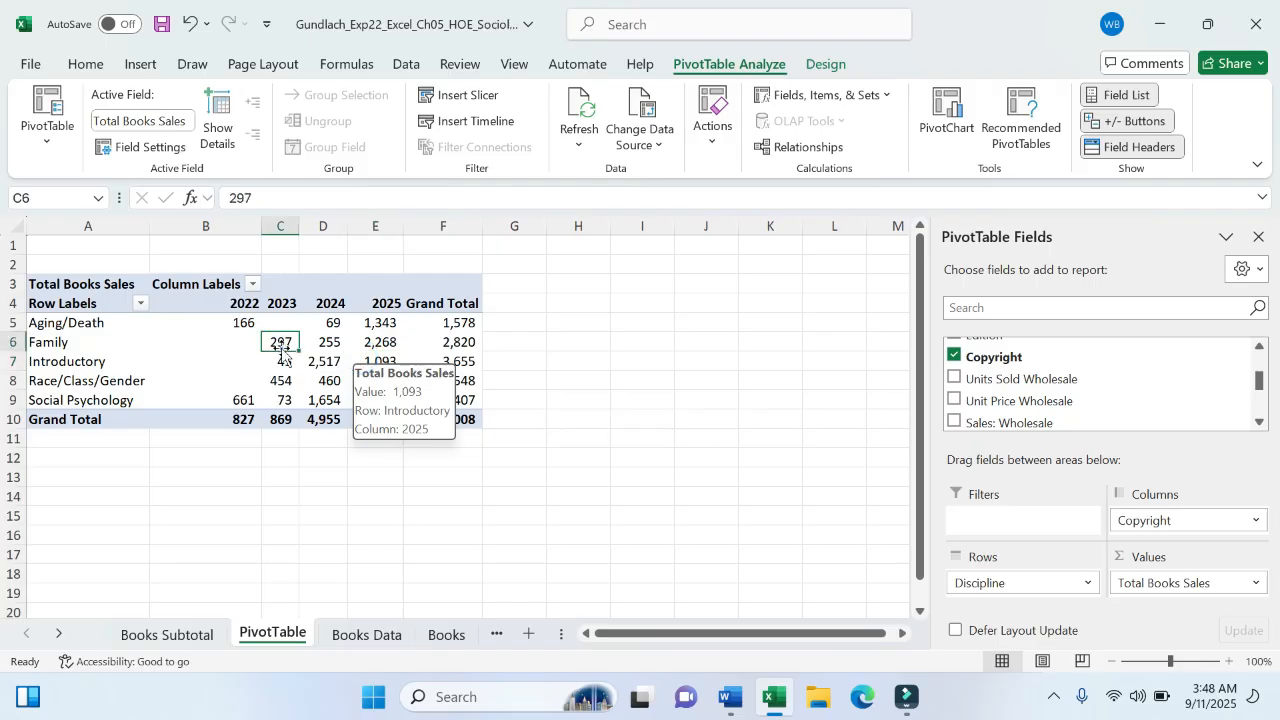
- Save the workbook with cell B13 selected, then bring up the Word instructions
click(30, 65)
click(60, 334)
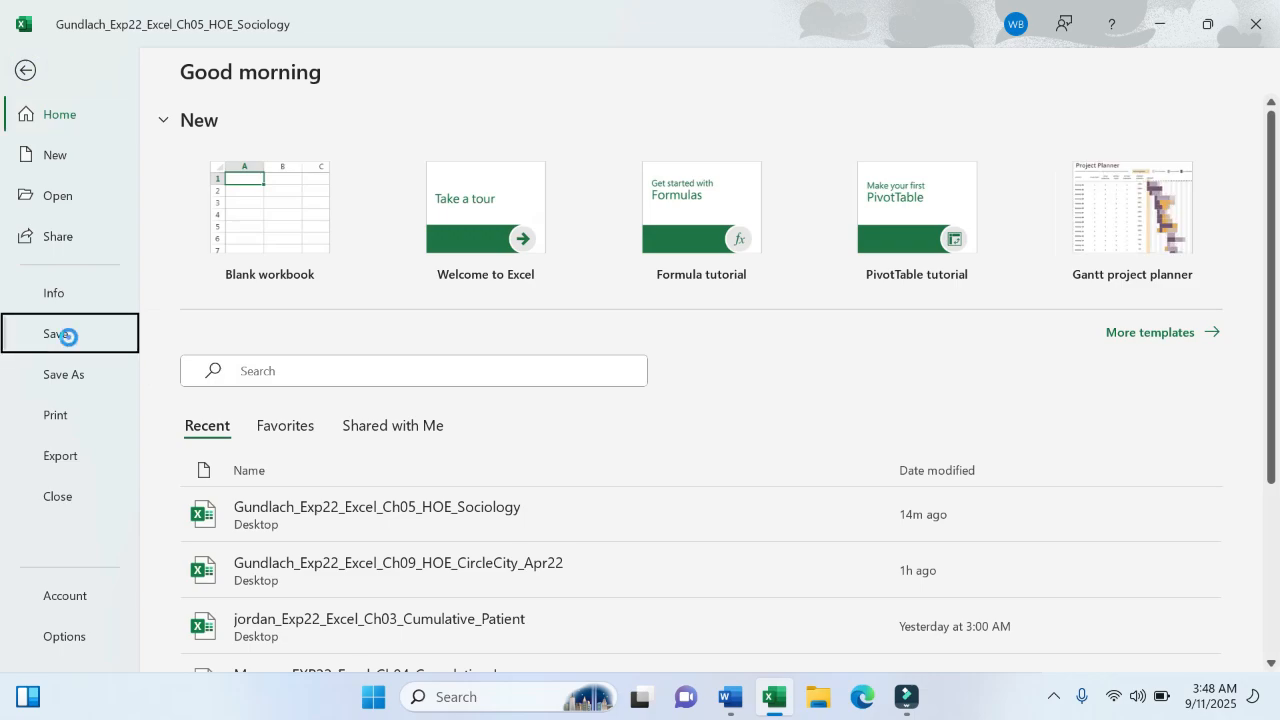
click(240, 485)
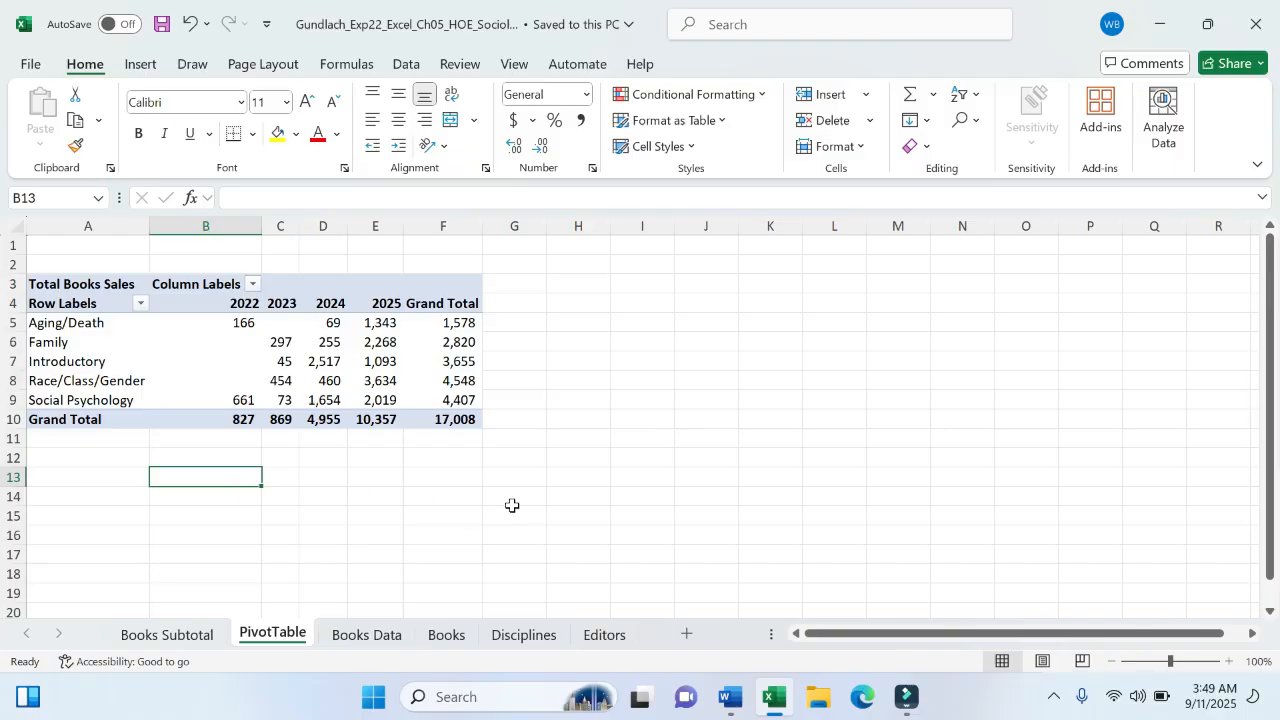
click(161, 24)
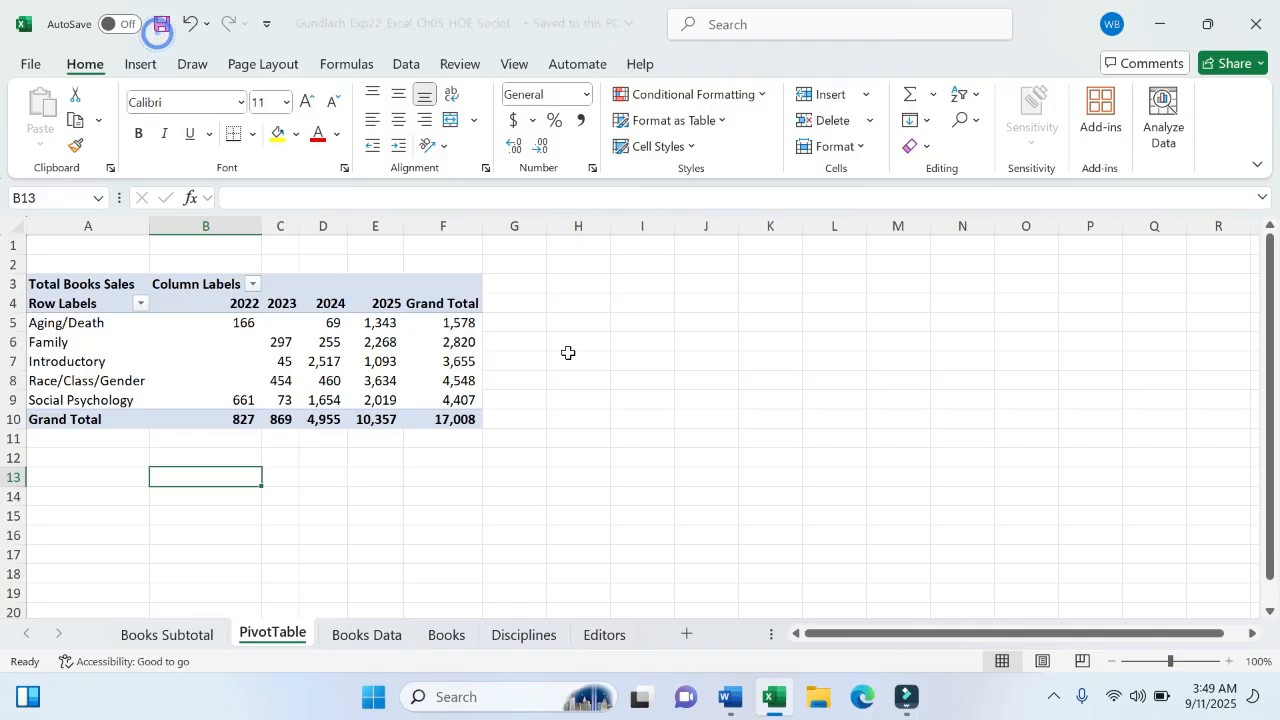
click(729, 700)
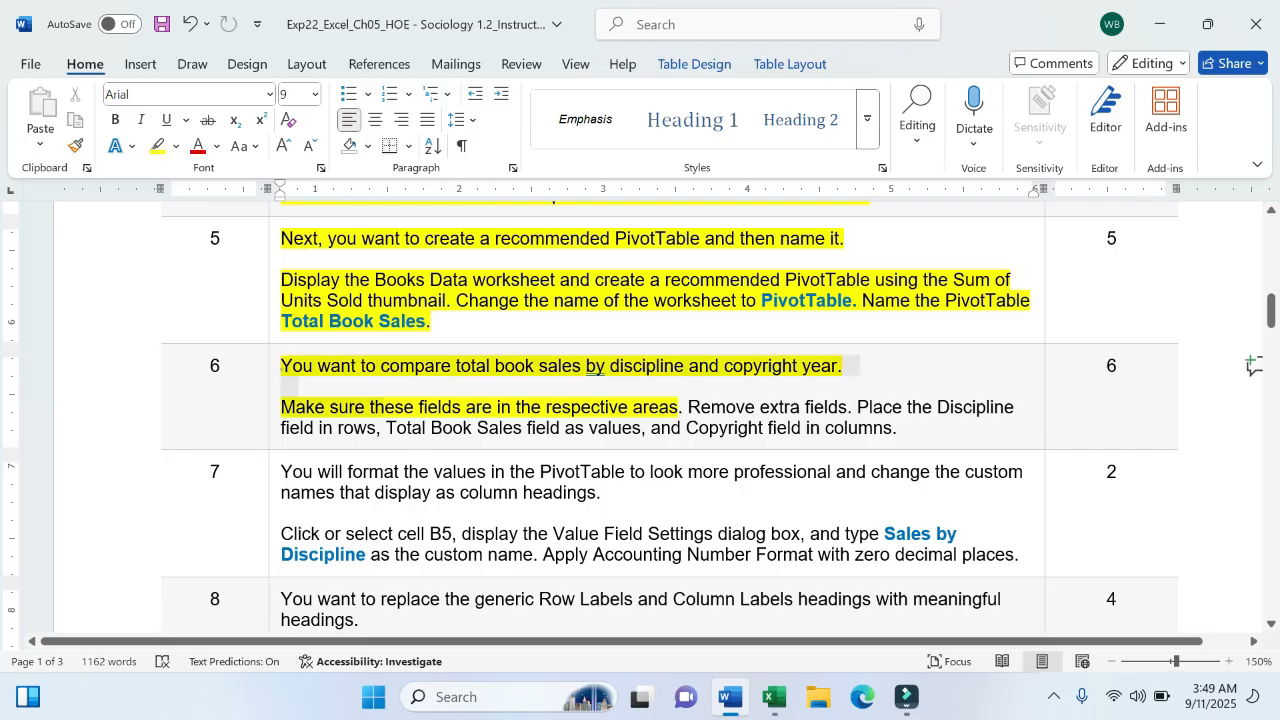
- Highlight step 6's instruction text in yellow, then go back to Excel
click(276, 366)
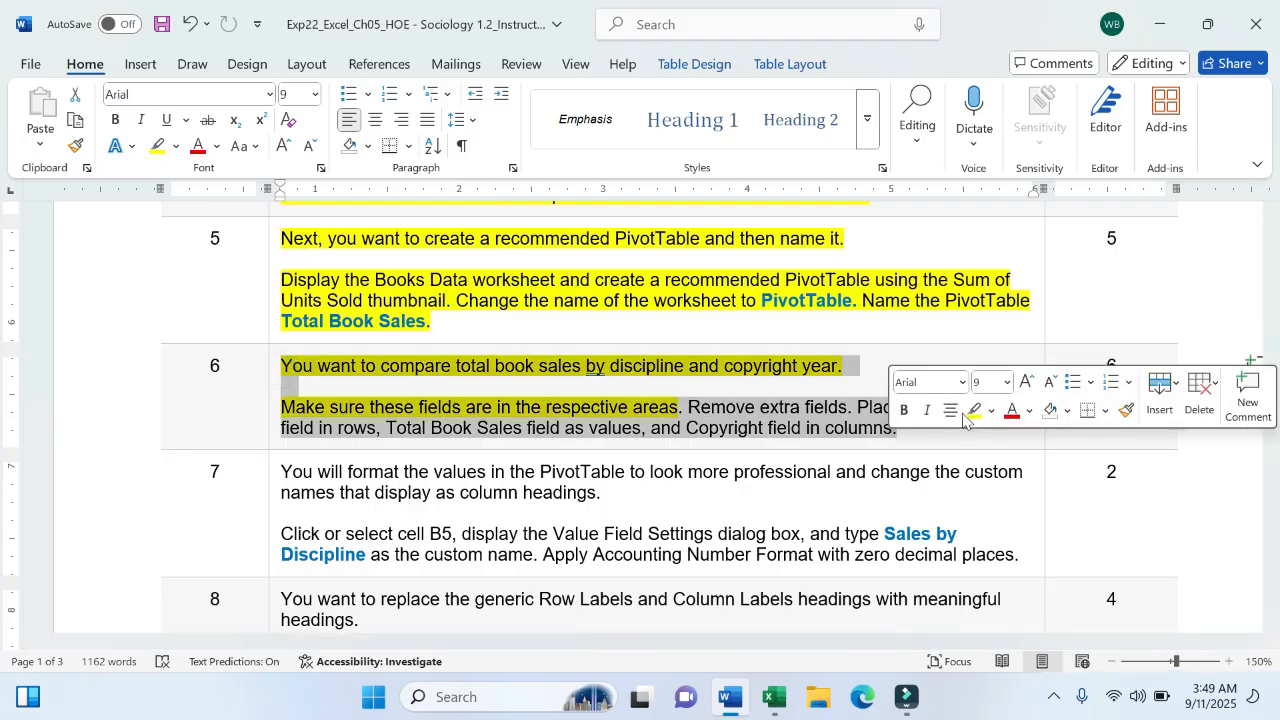
click(974, 410)
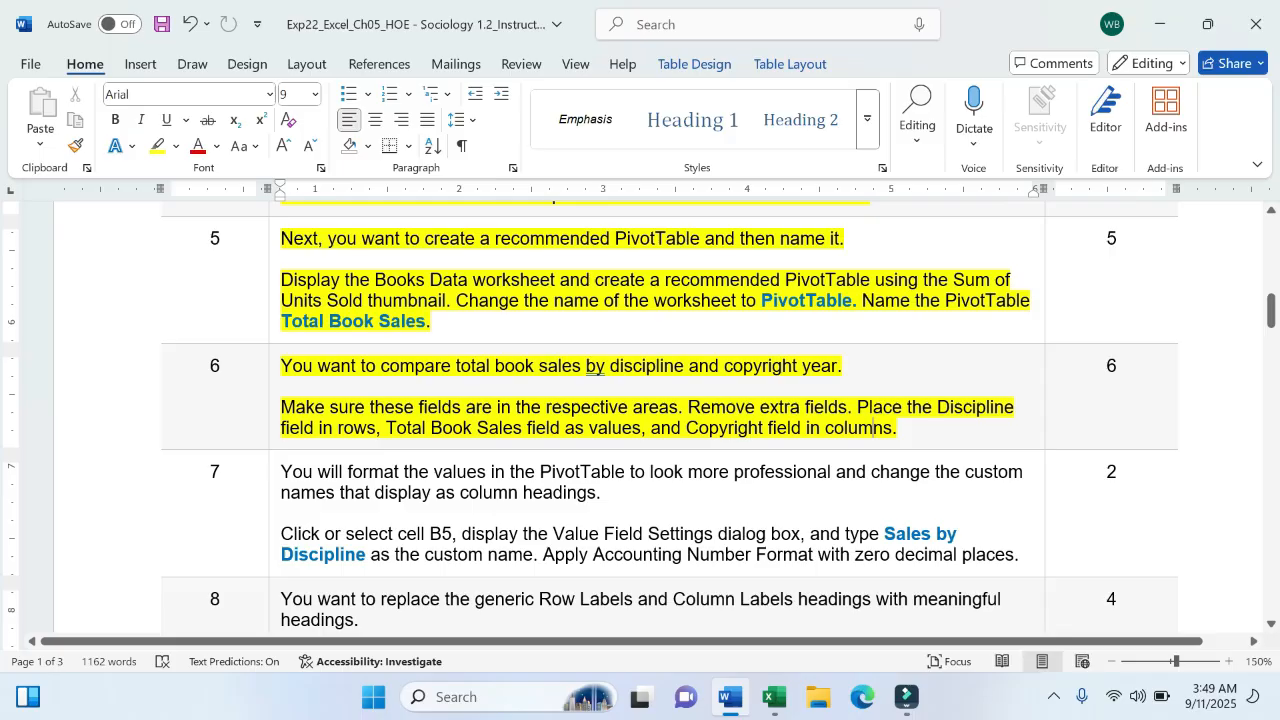
scroll(595, 366, down, 3)
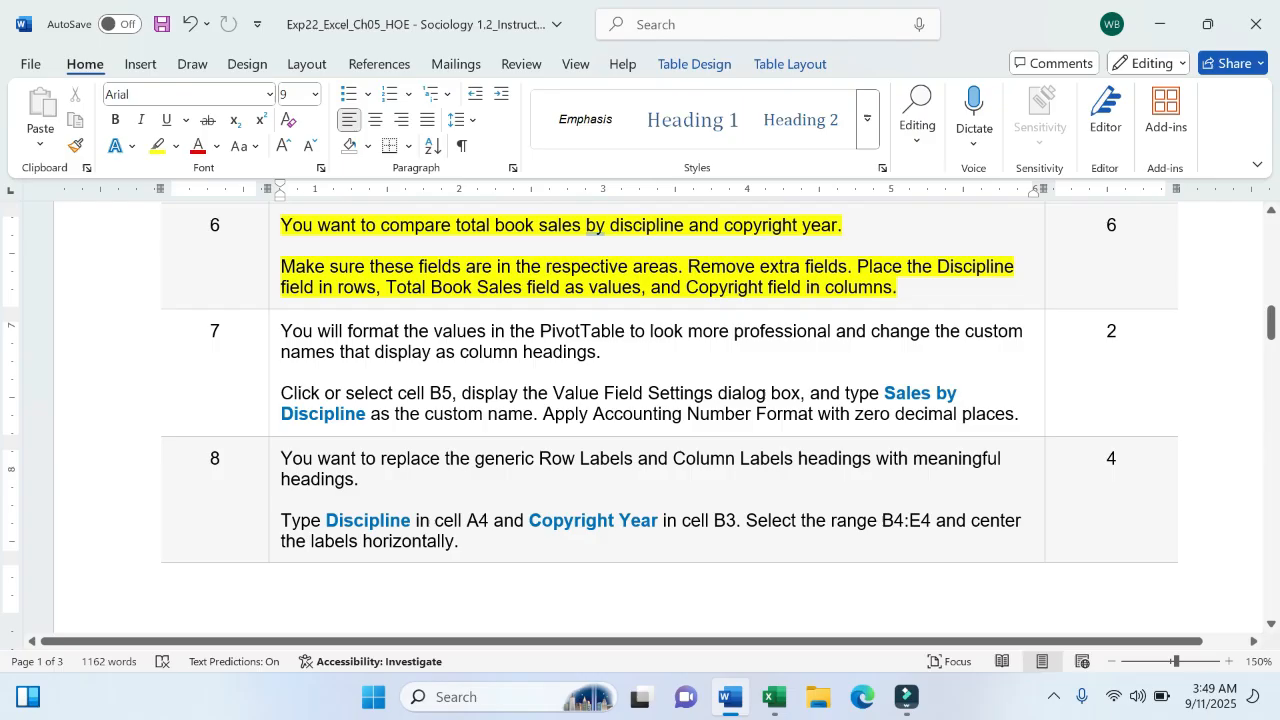
click(774, 697)
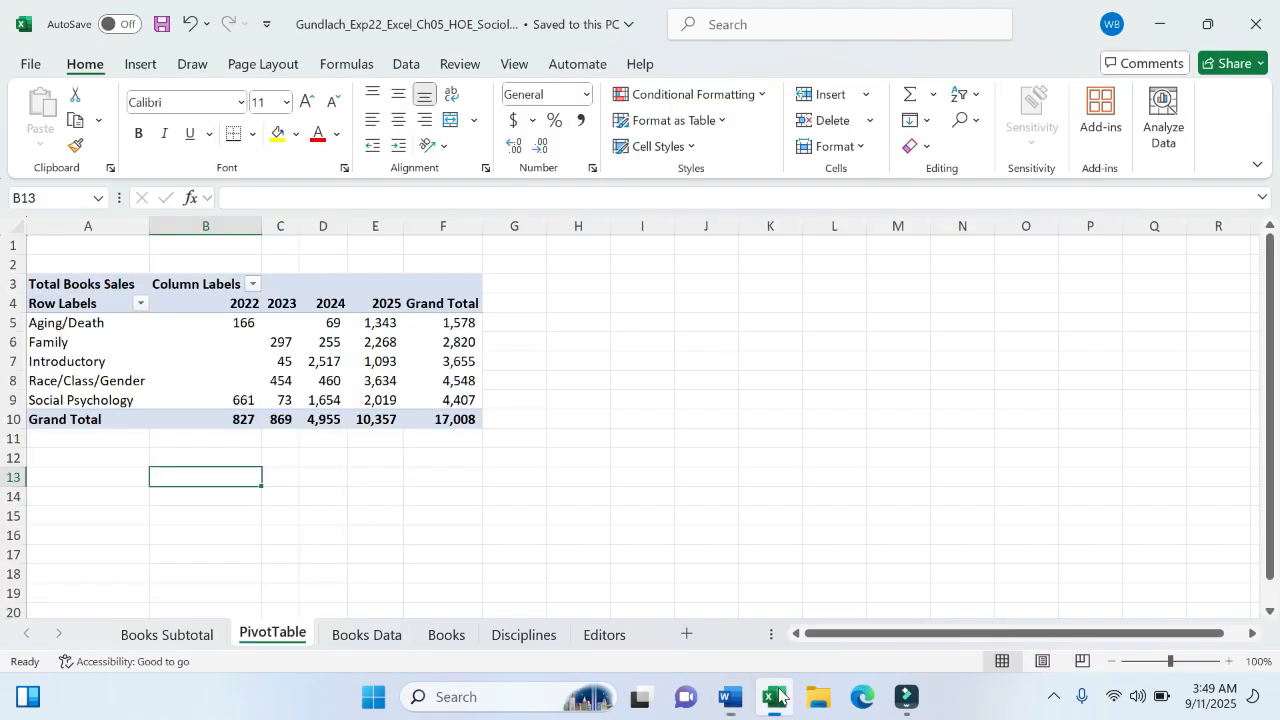
- Select cell B5 in the PivotTable, glance at the Word instructions, and return to Excel
click(223, 323)
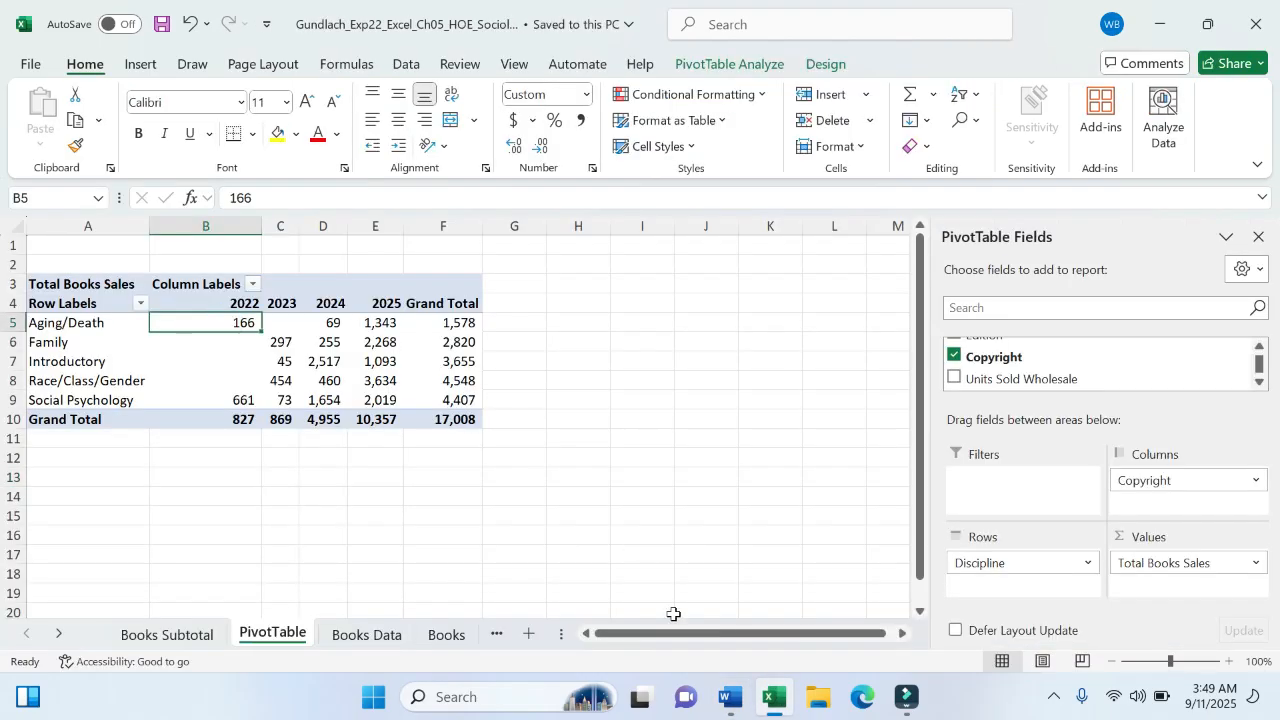
click(728, 706)
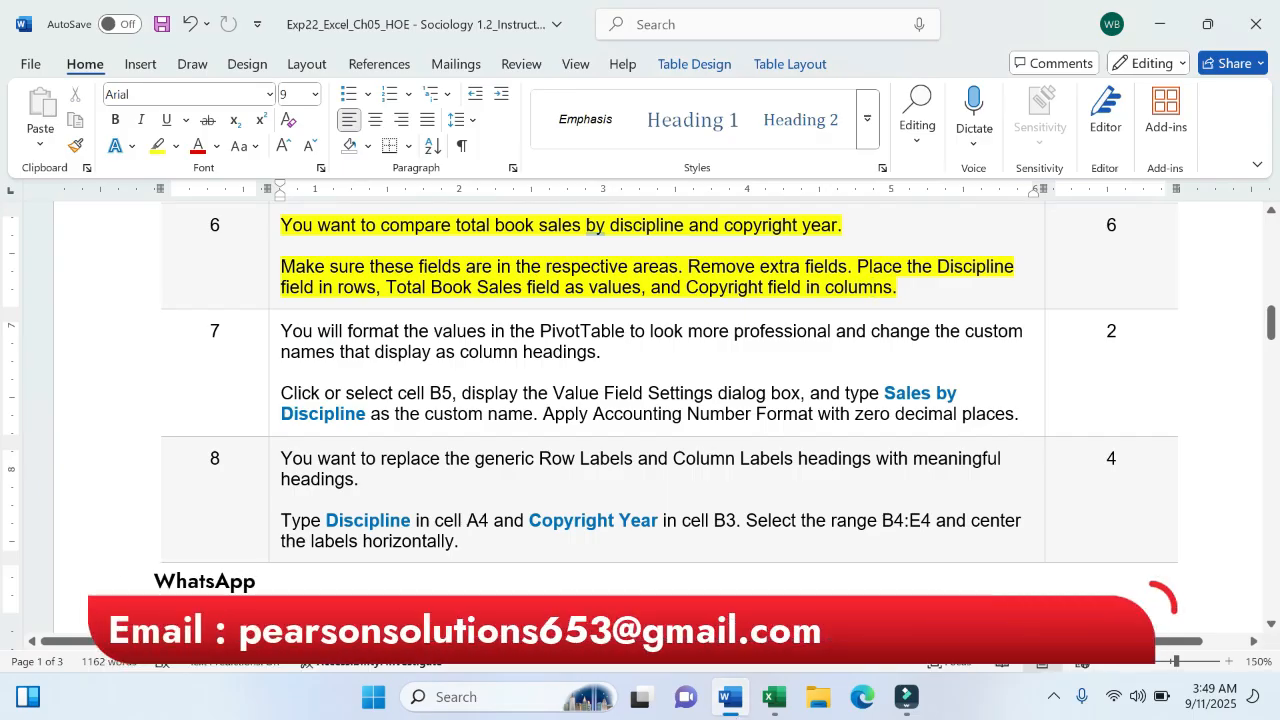
key(alt+Tab)
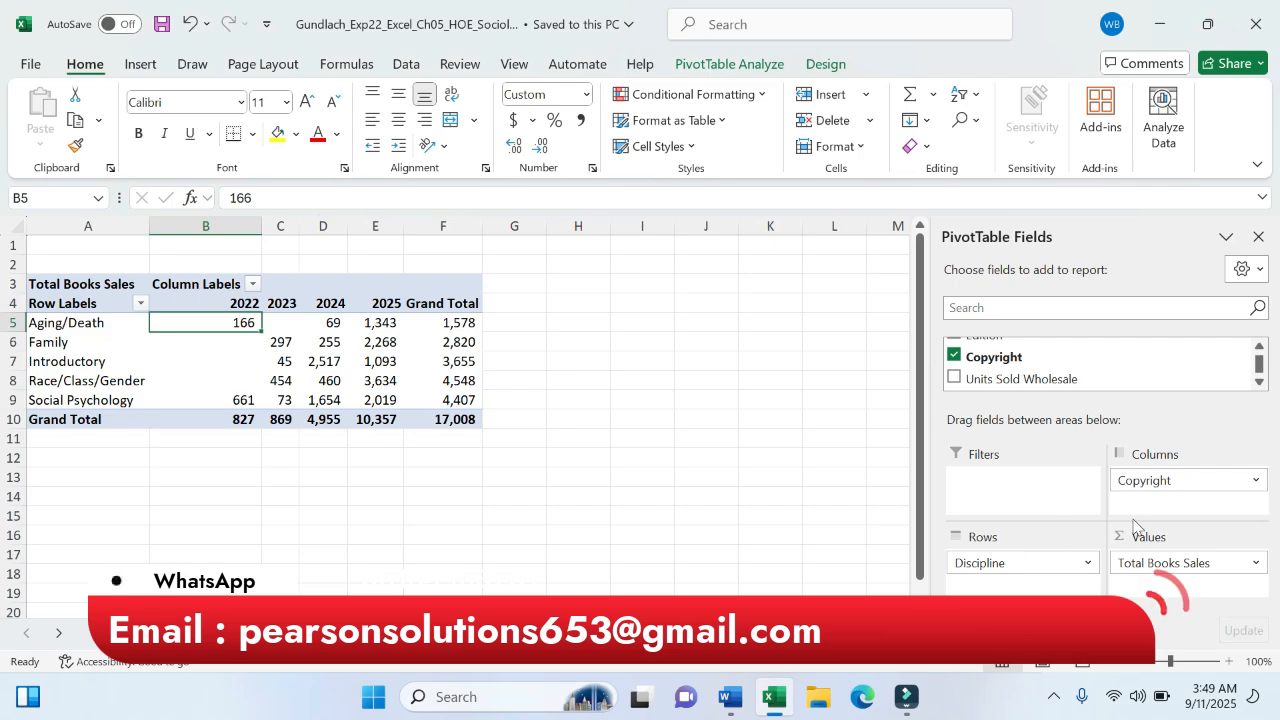
click(733, 705)
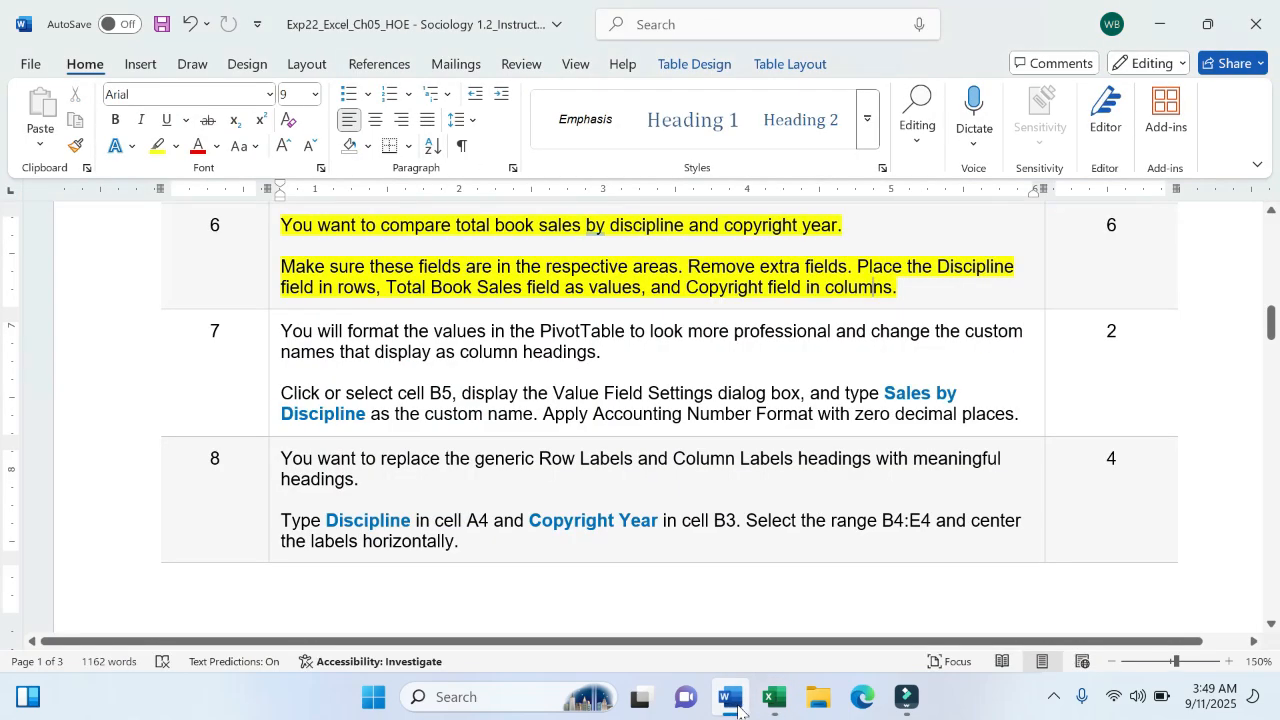
click(775, 700)
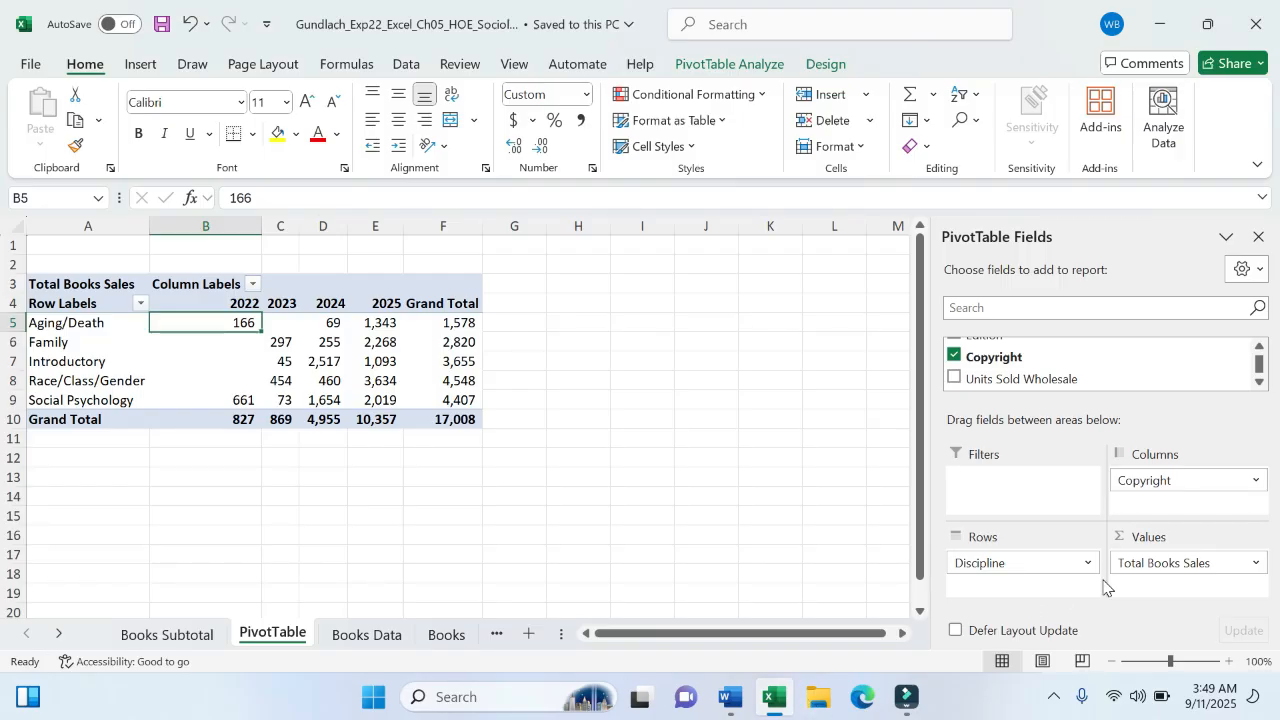
- Open Value Field Settings from cell B5 and enter the custom name 'Sales by Discipline'
right_click(244, 323)
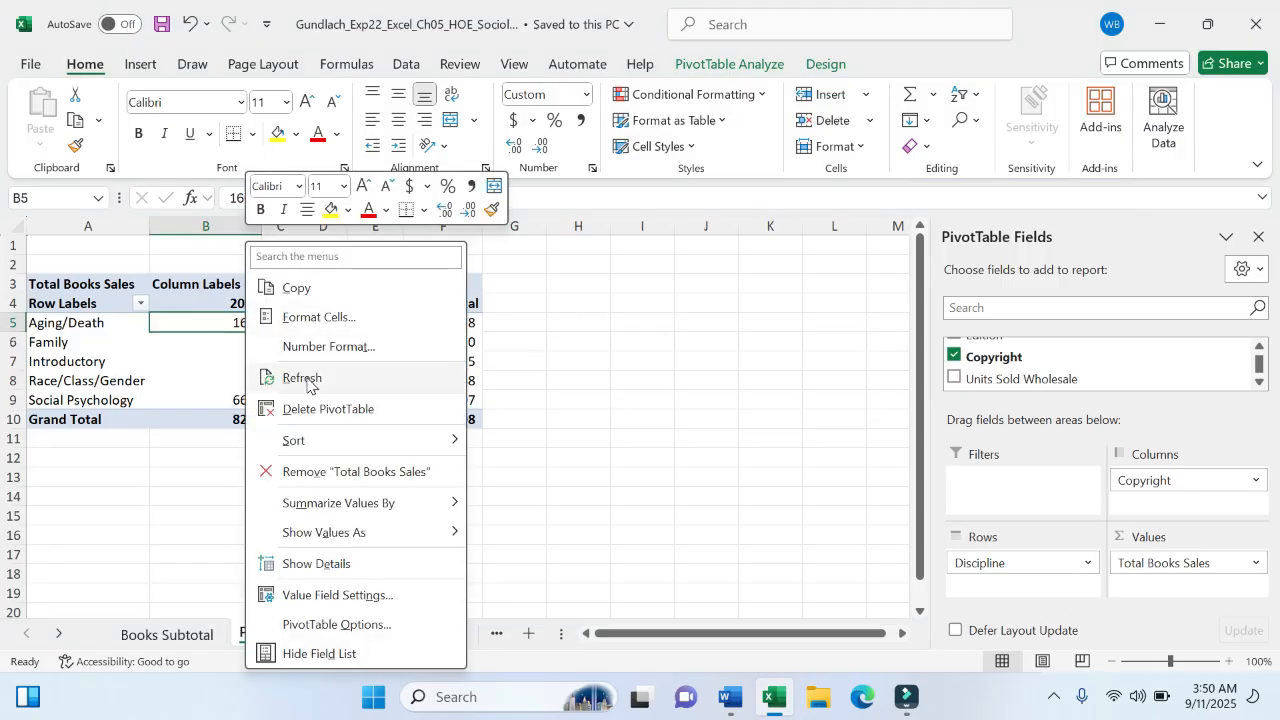
click(330, 594)
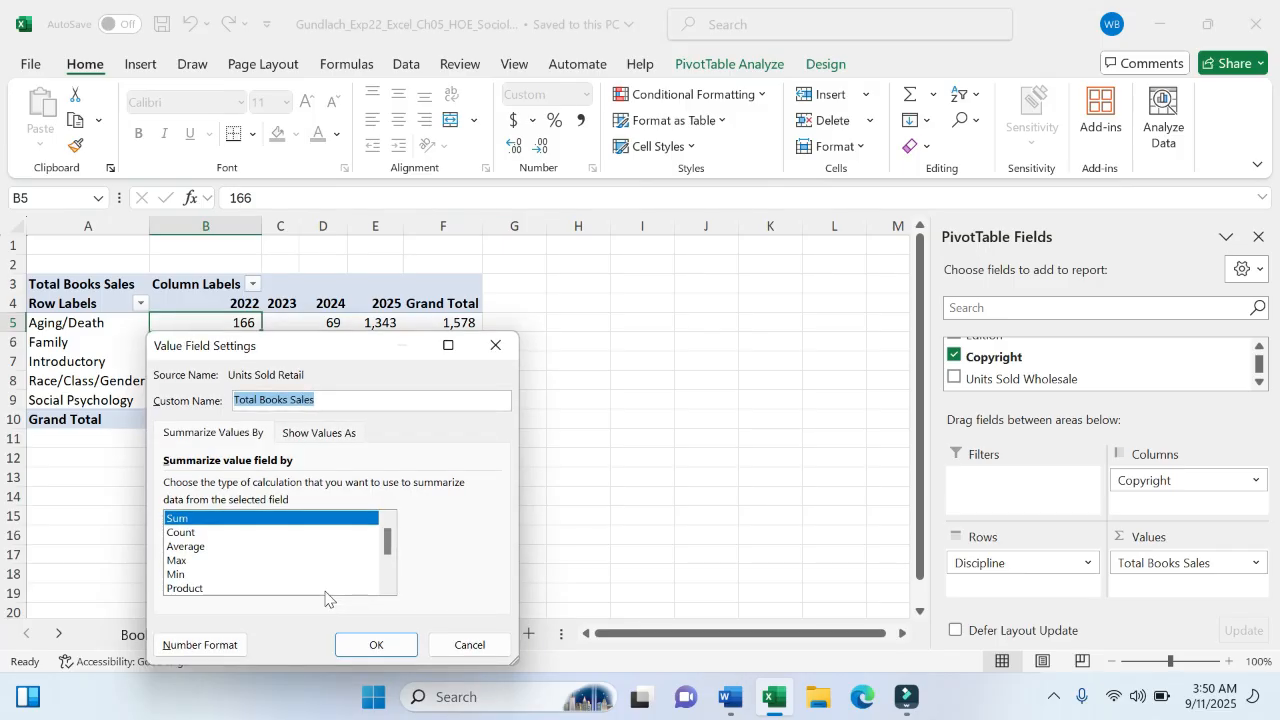
drag(345, 350, 673, 181)
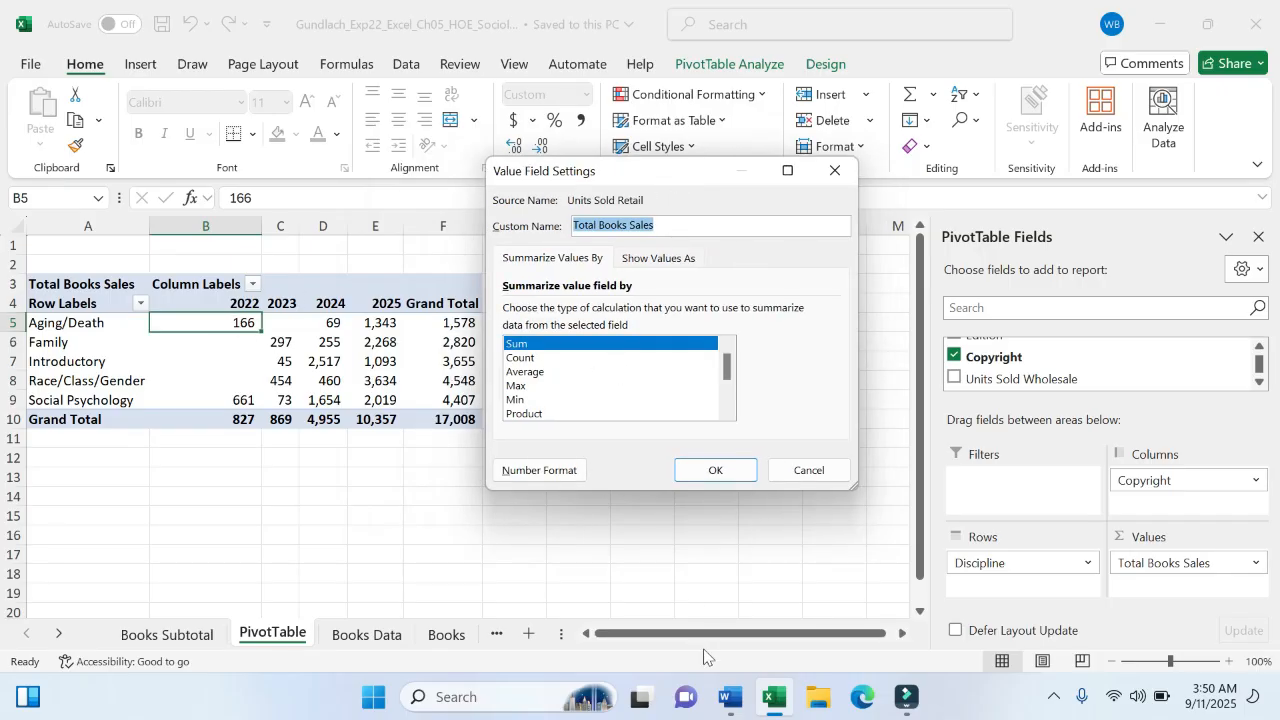
click(727, 695)
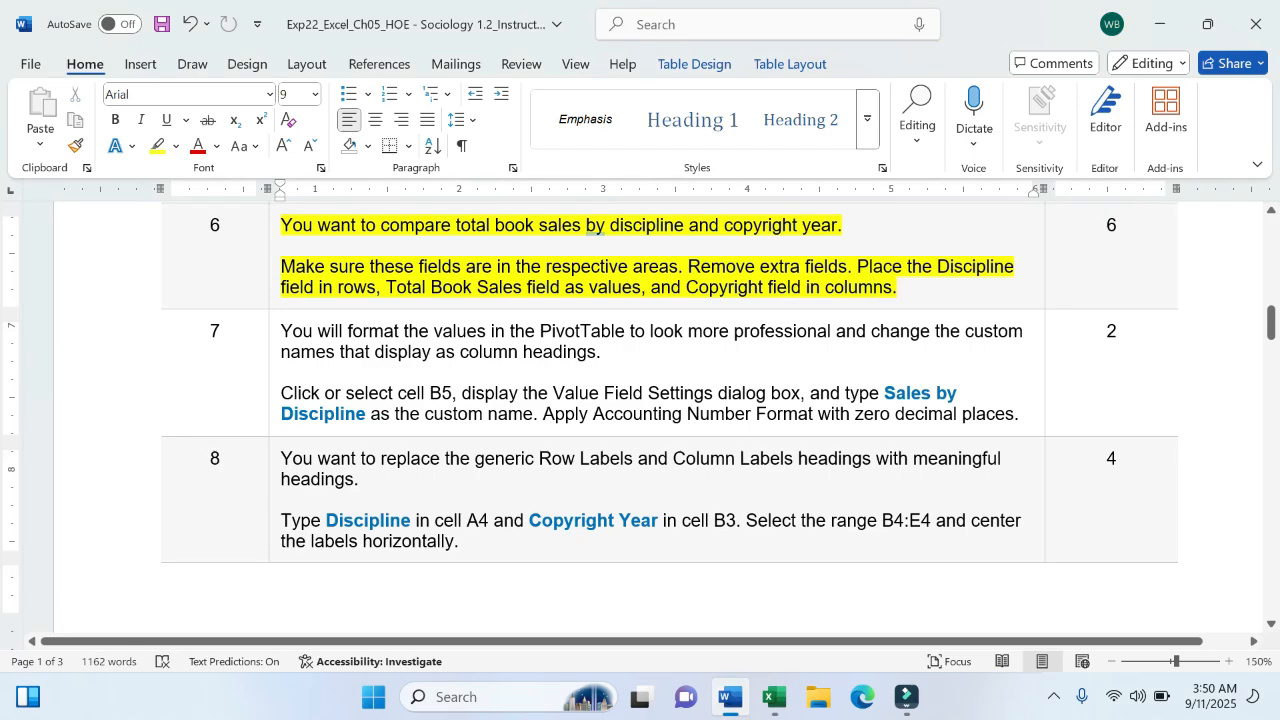
click(774, 697)
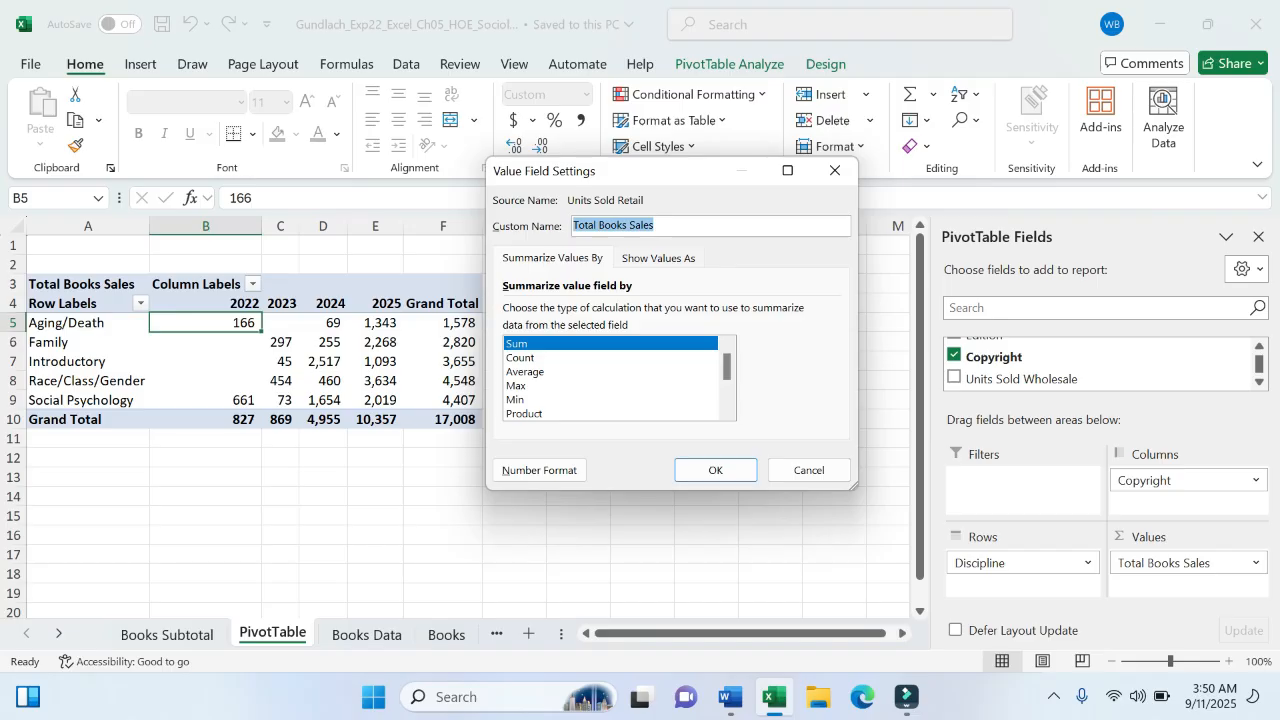
text(Sales by Disci)
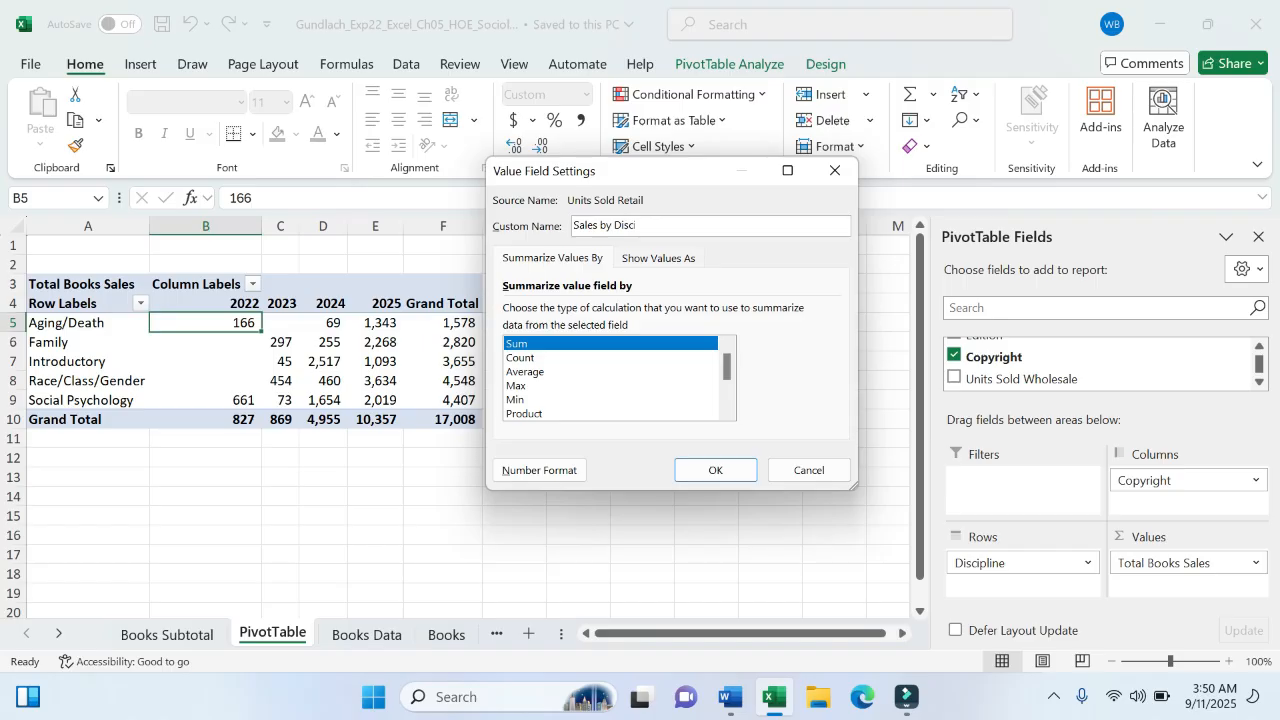
text(pline)
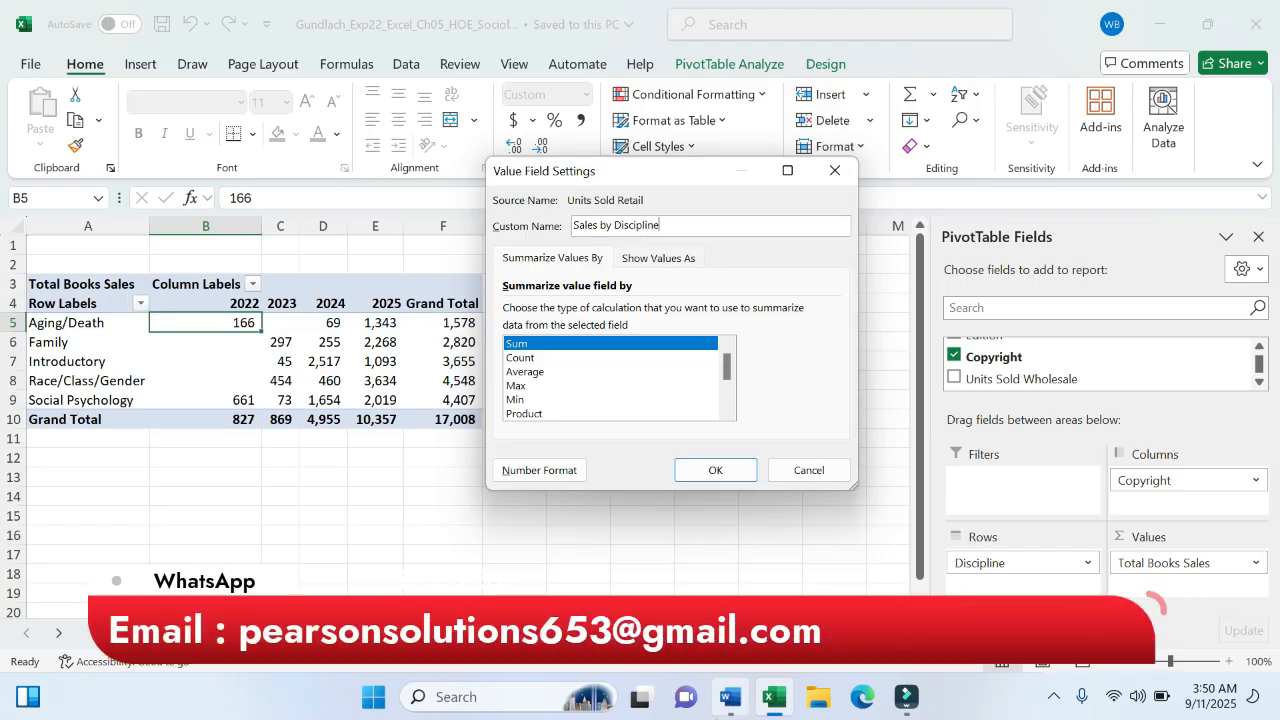
click(730, 697)
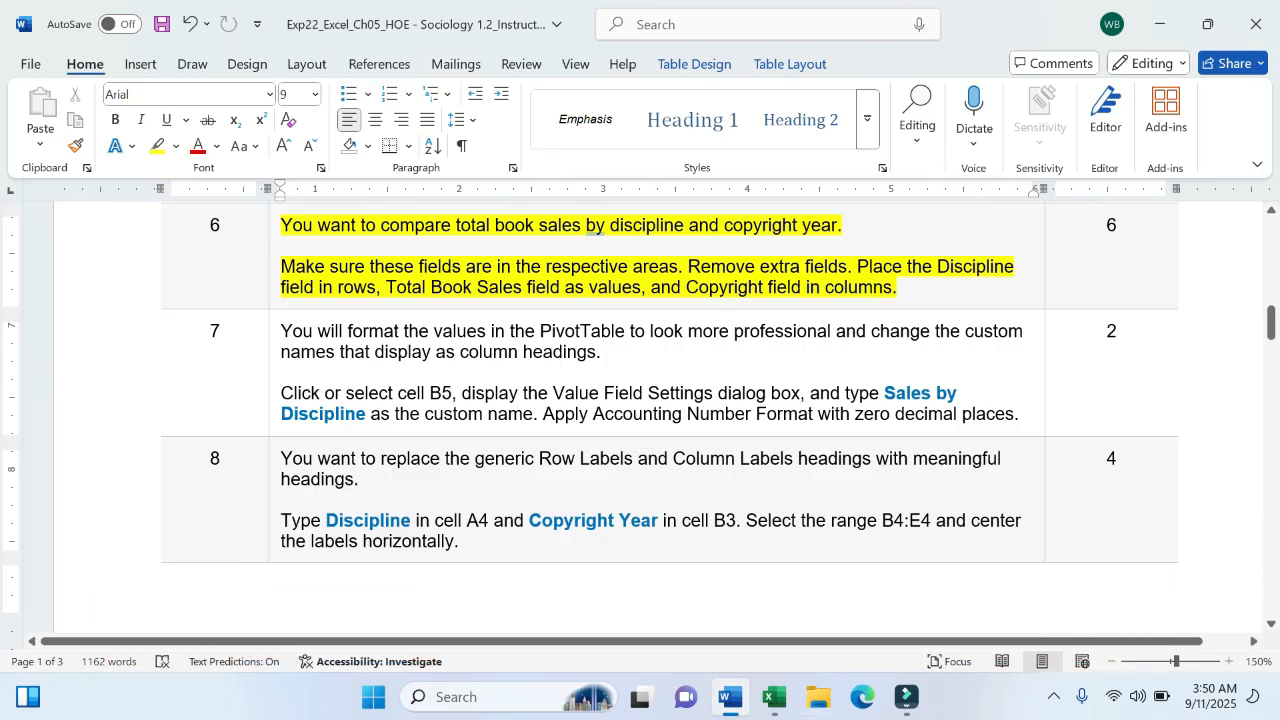
click(774, 697)
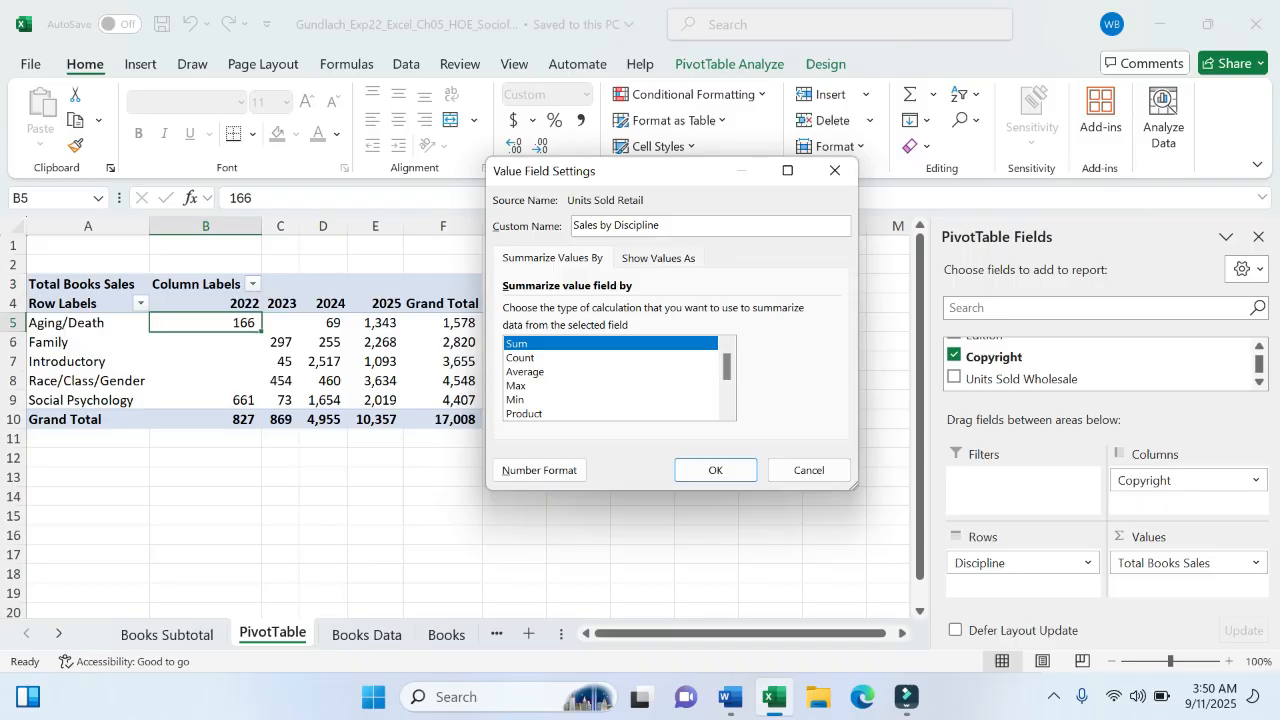
- Format the pivot values as Accounting with 0 decimal places and the $ symbol, and apply
click(545, 471)
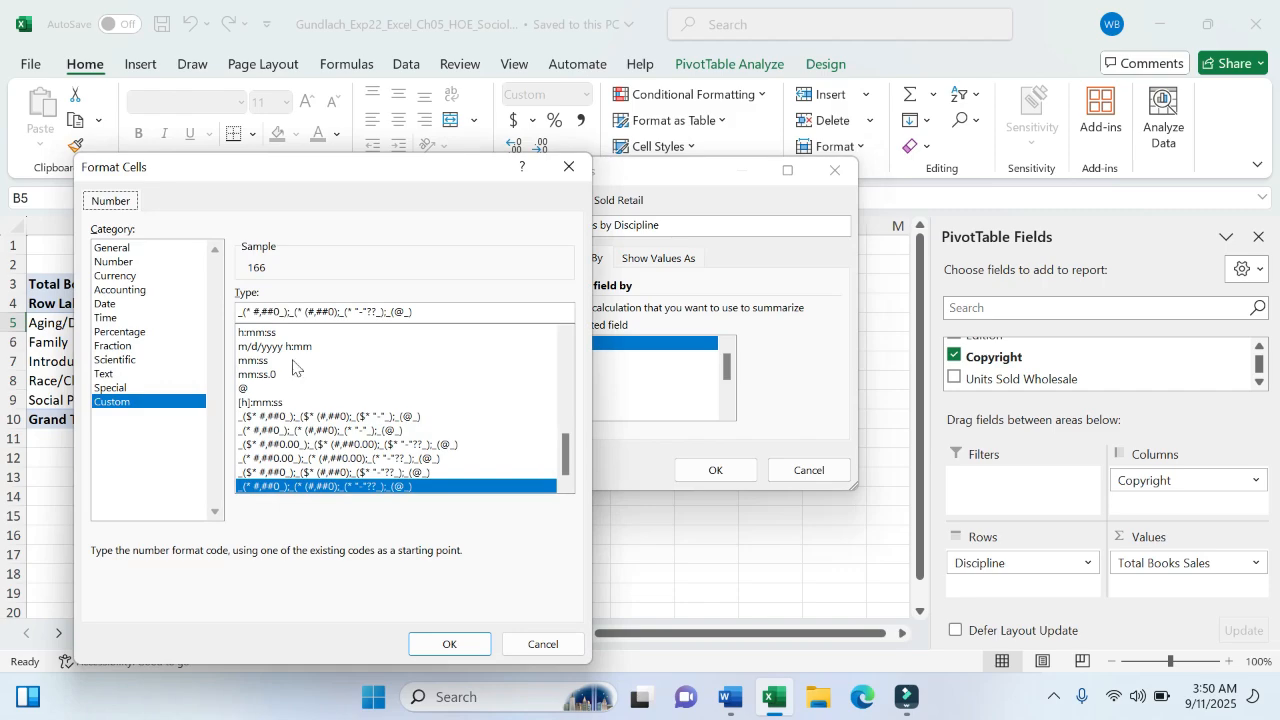
click(138, 290)
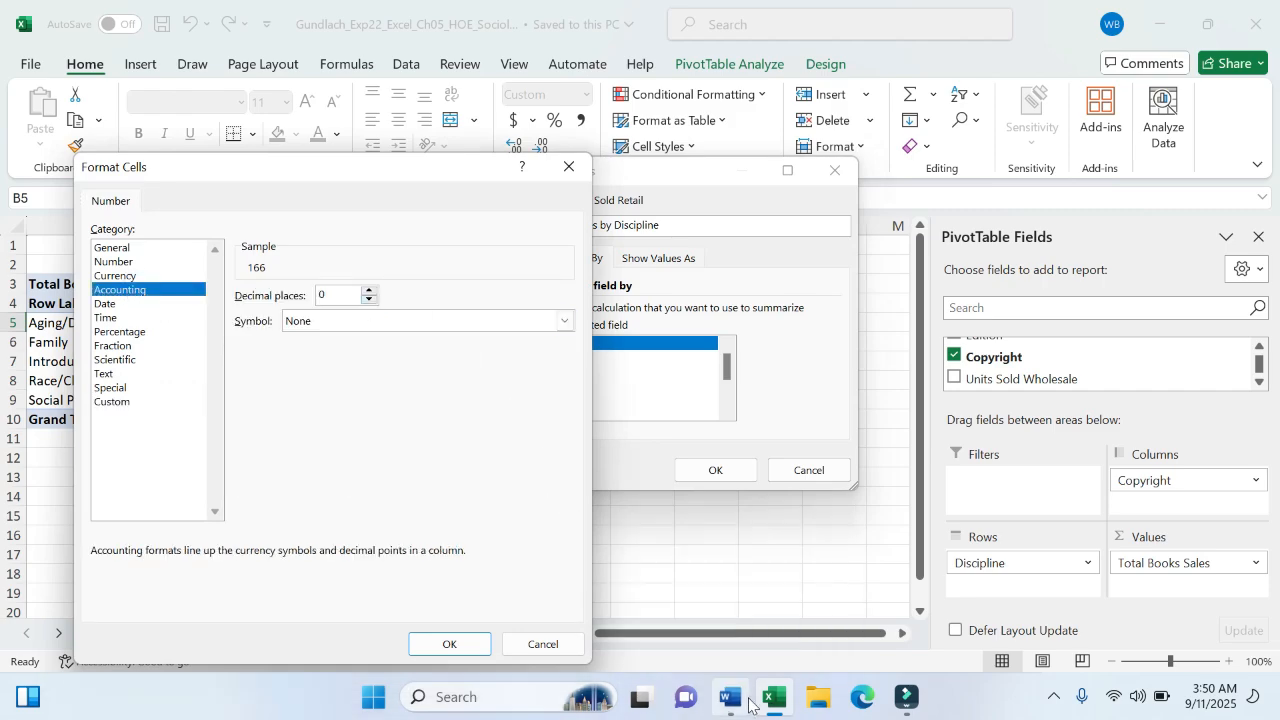
click(731, 698)
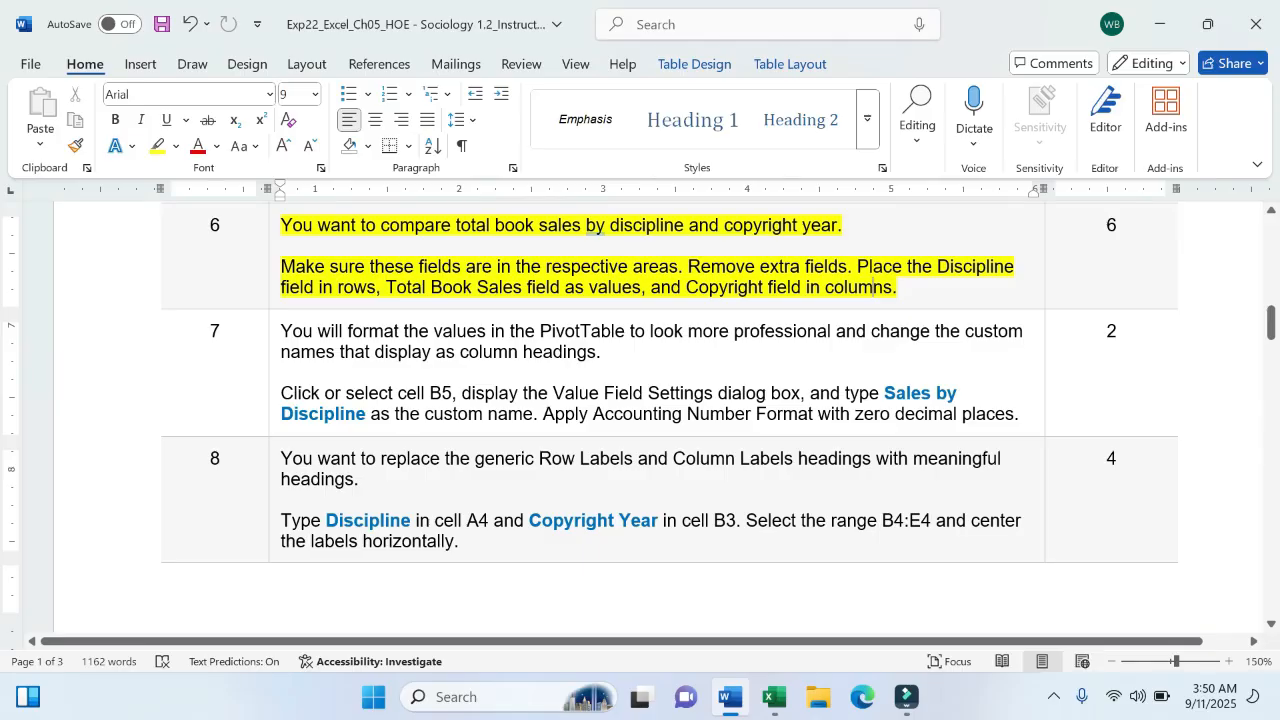
click(775, 697)
click(369, 290)
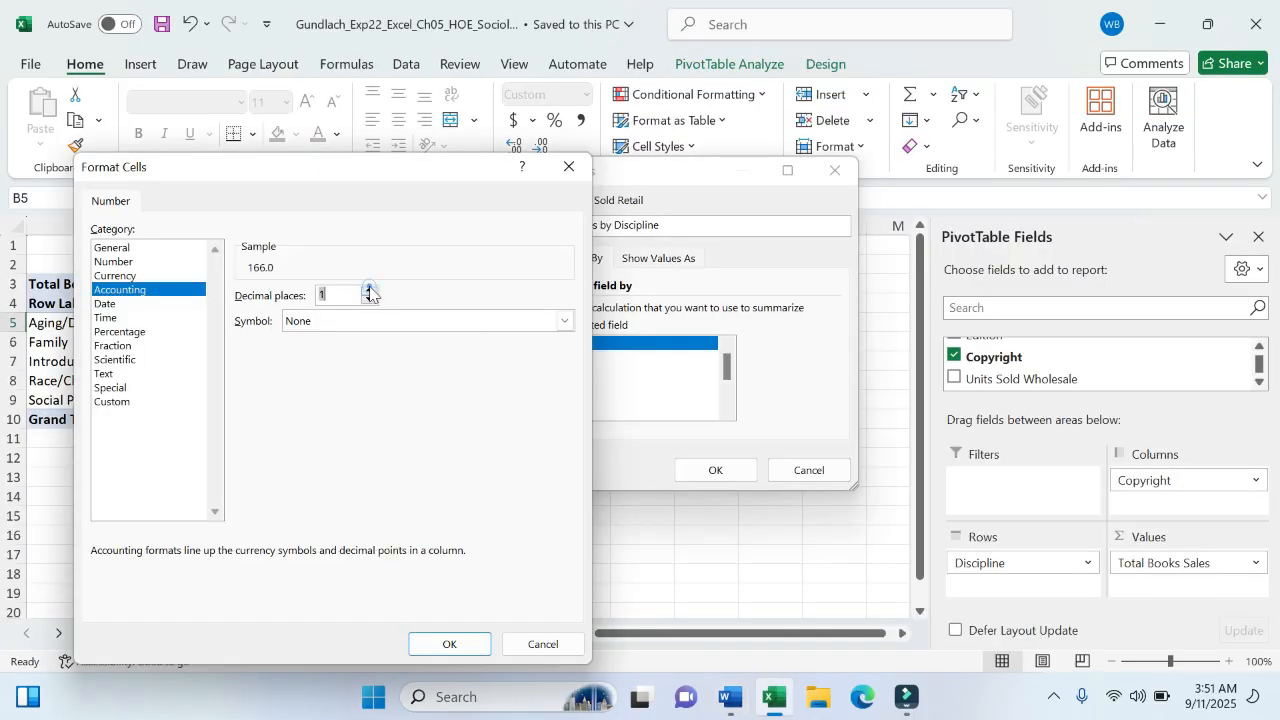
click(369, 289)
click(369, 289)
click(369, 299)
click(369, 299)
click(565, 320)
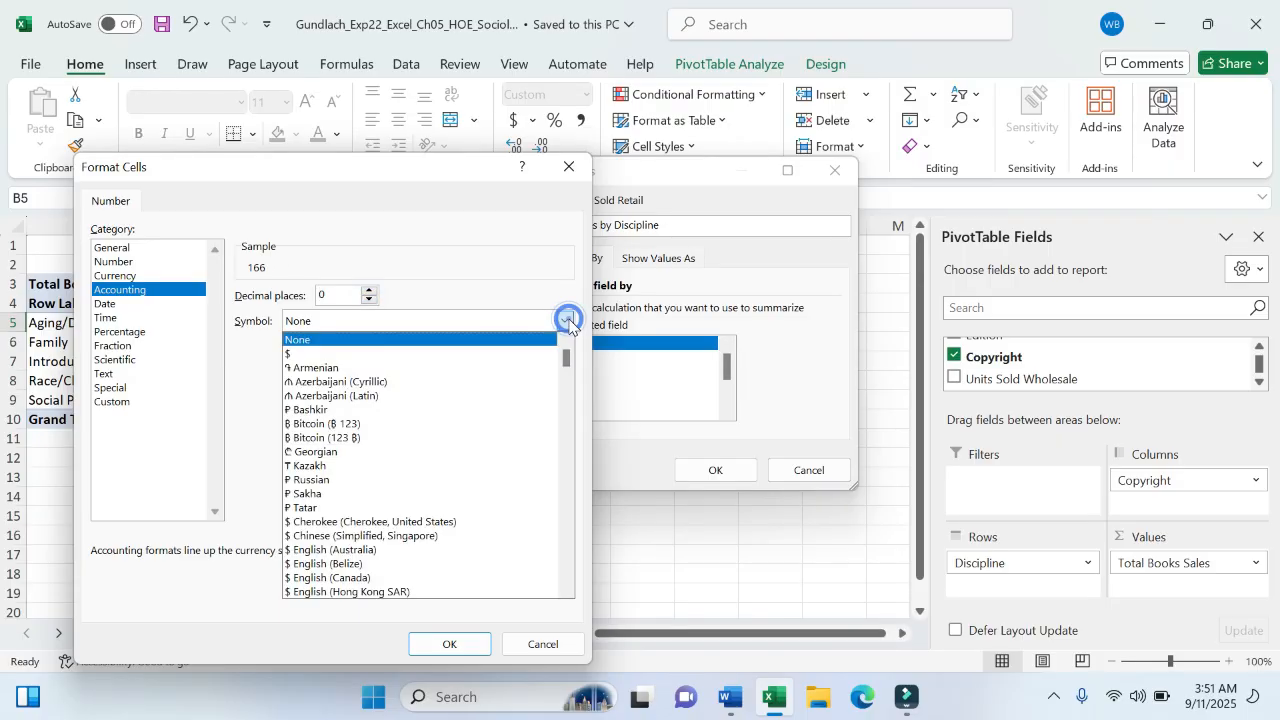
click(440, 522)
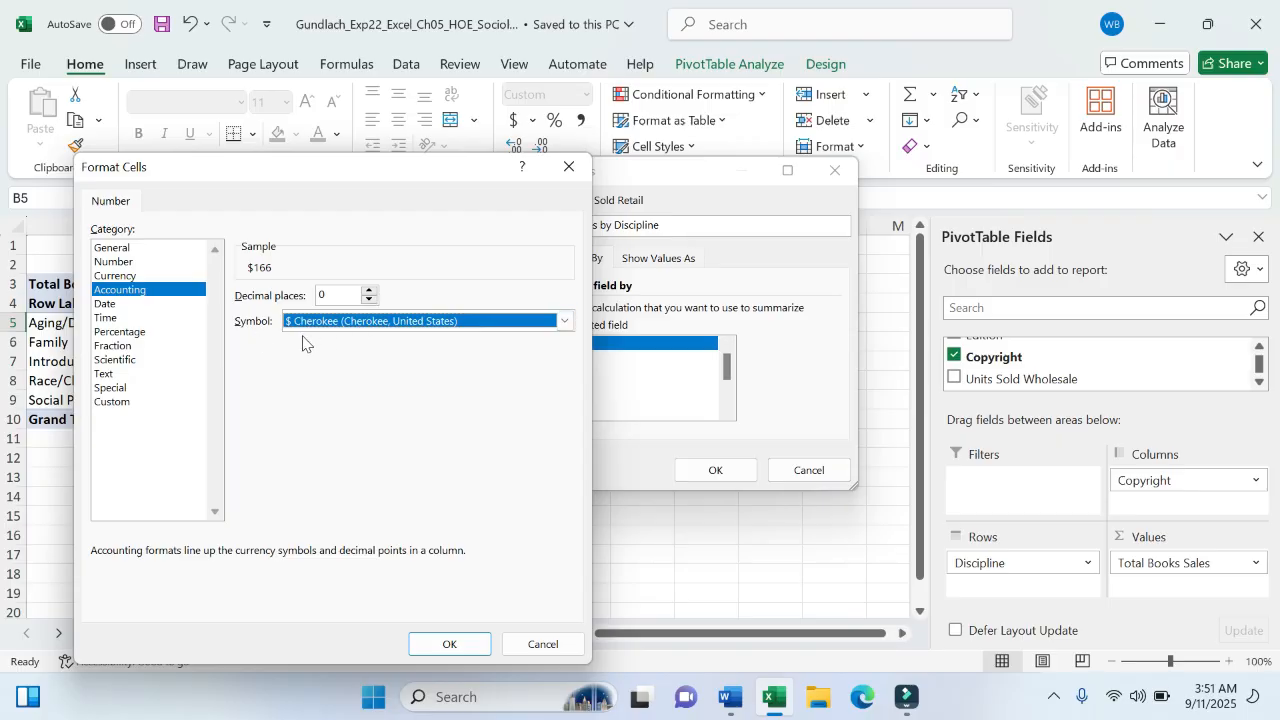
click(458, 645)
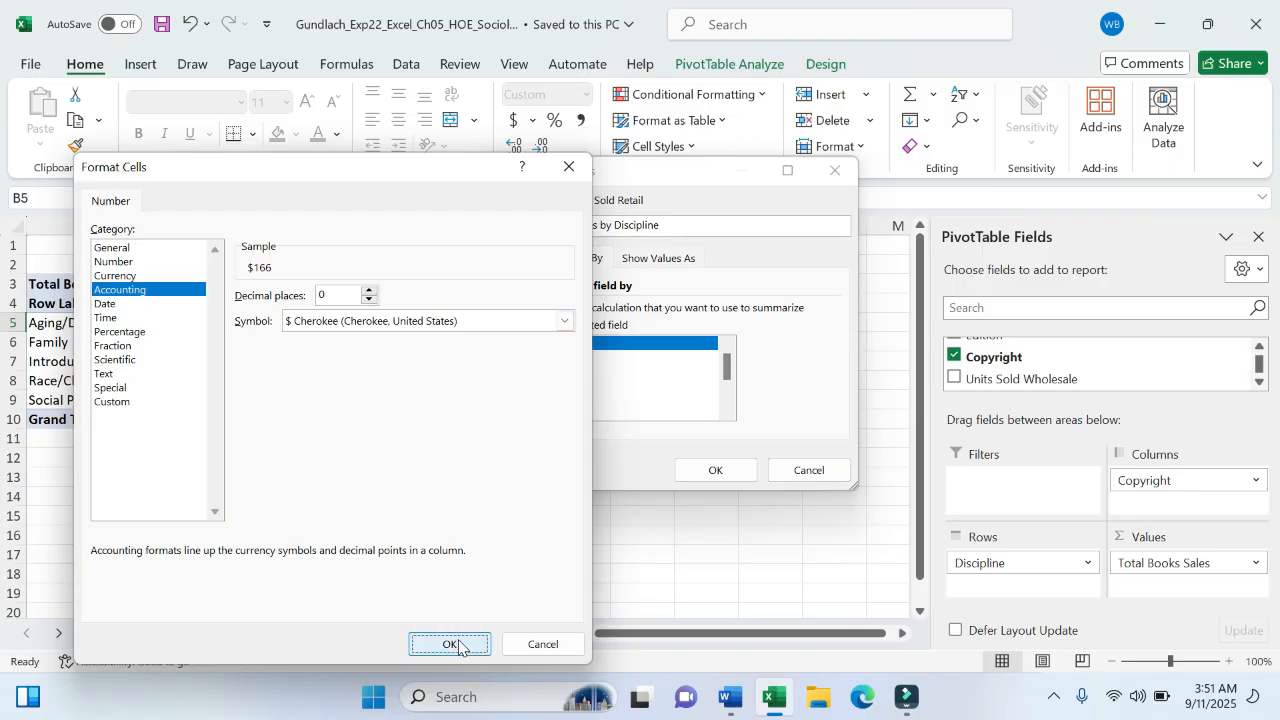
click(712, 470)
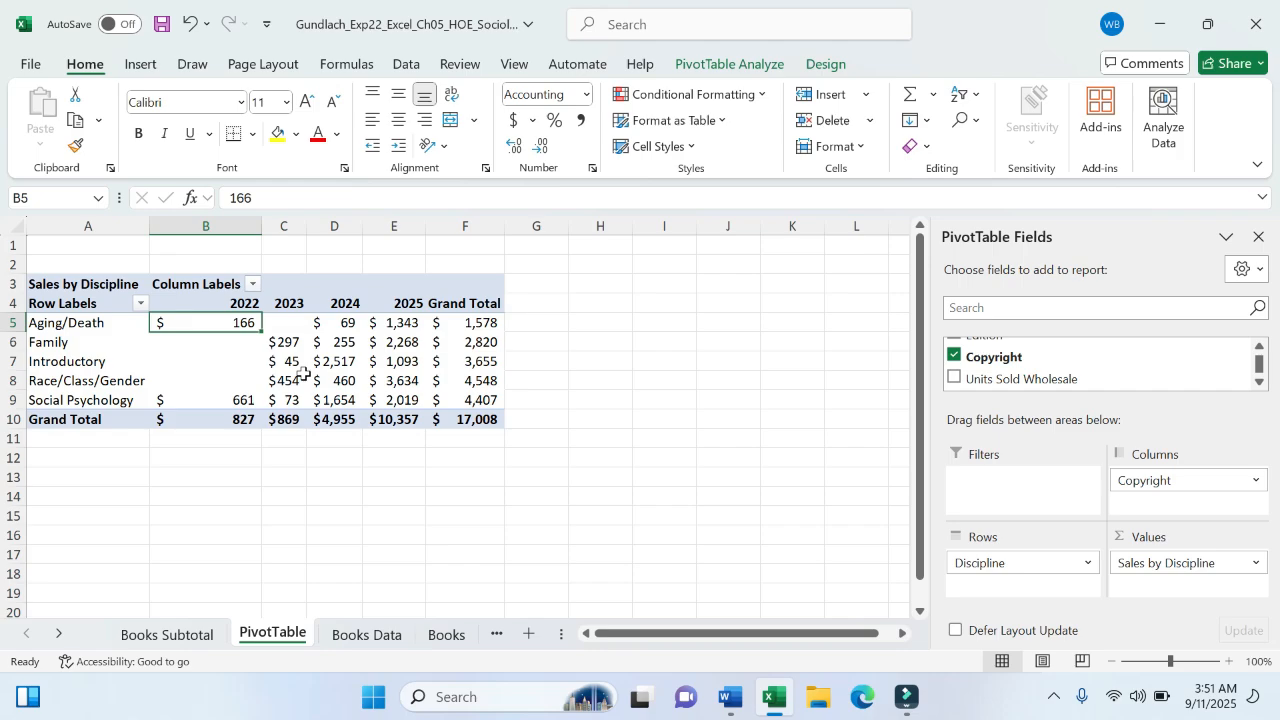
- Inspect a reformatted pivot value, then switch to the Word instructions at step 8
mouse_move(303, 374)
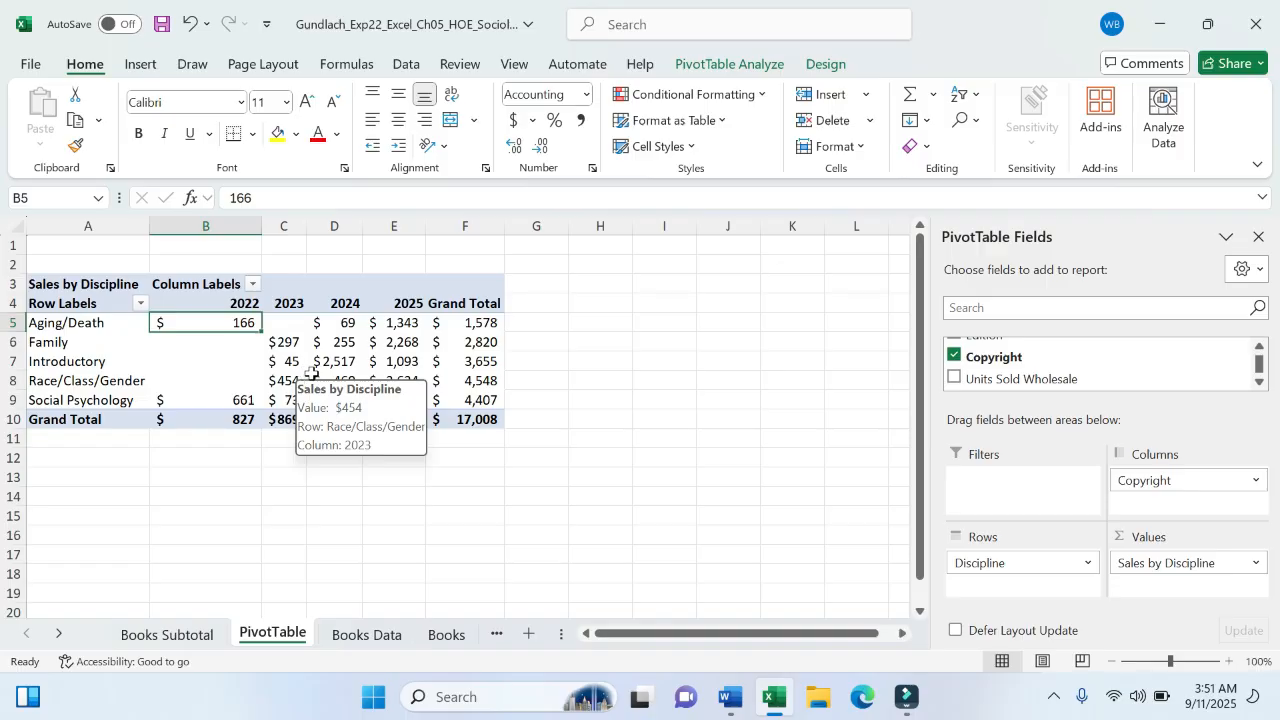
click(733, 698)
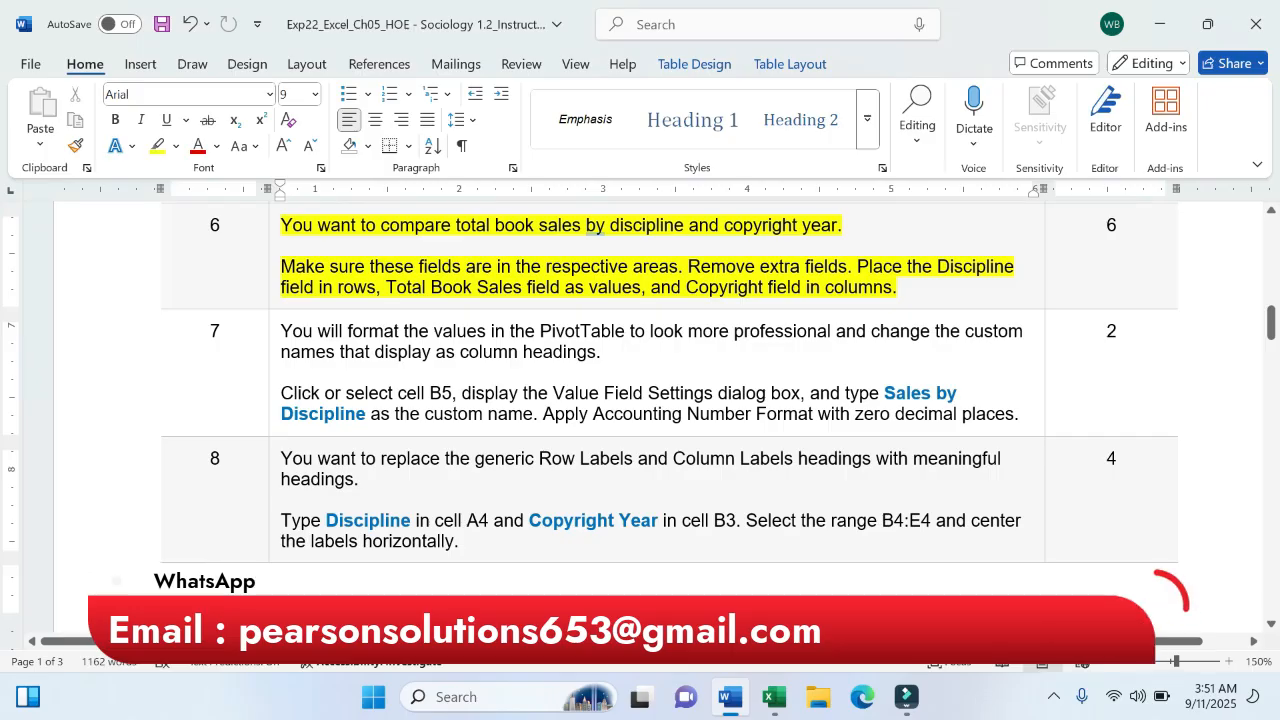
- Select the full text of step 7 and apply yellow highlighting
click(282, 331)
drag(282, 331, 1019, 414)
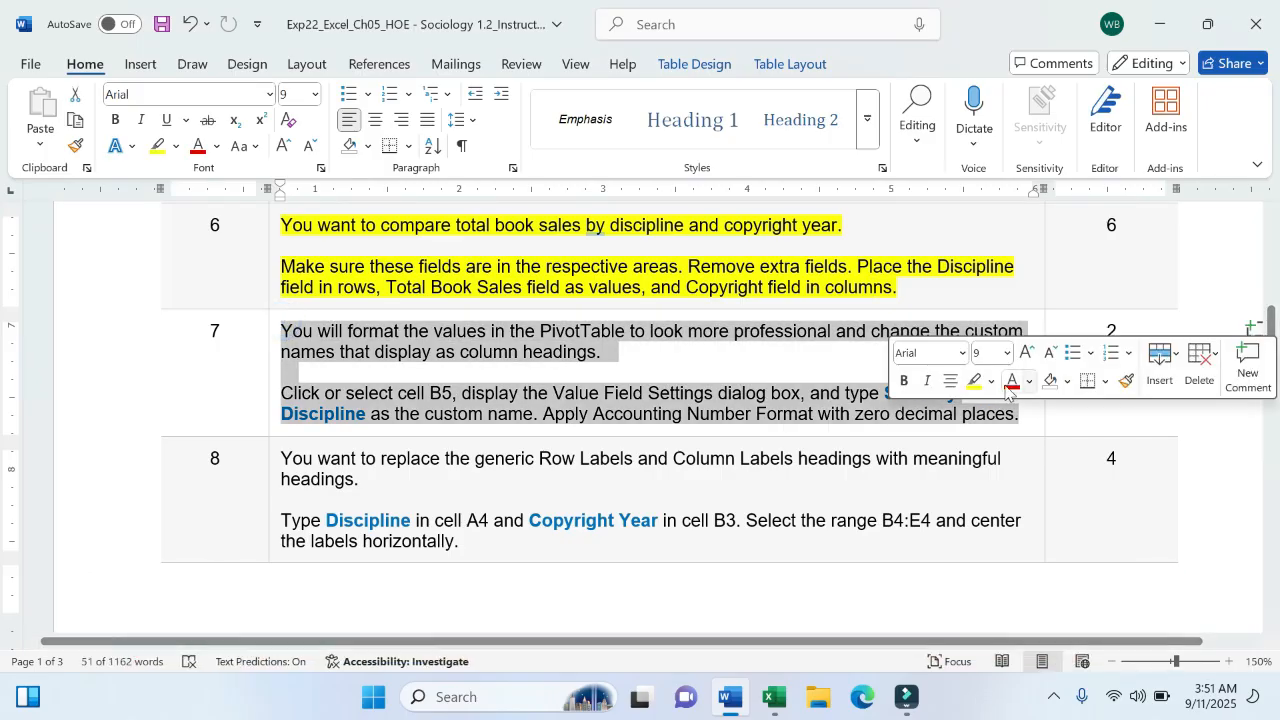
click(973, 381)
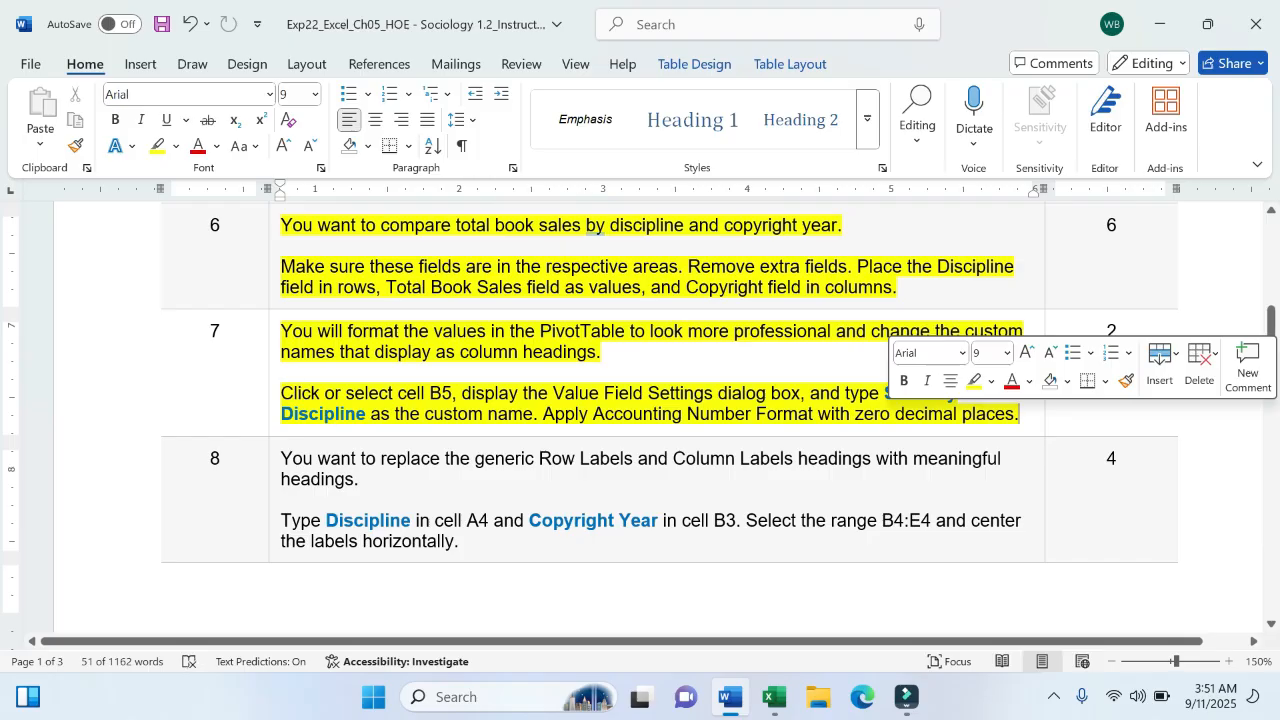
click(1015, 413)
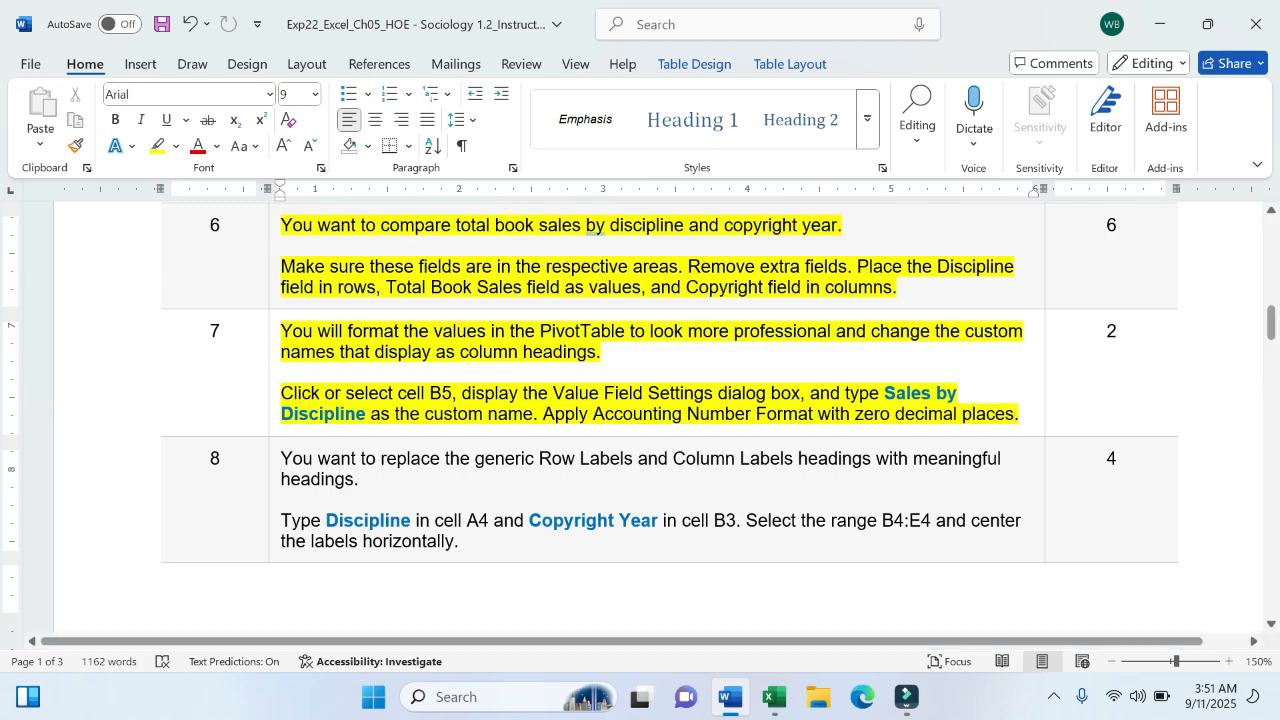
- Back in Excel, select the Sales by Discipline, Row Labels and Column Labels headings in A3, A4 and B3, checking the Word instructions along the way
click(773, 697)
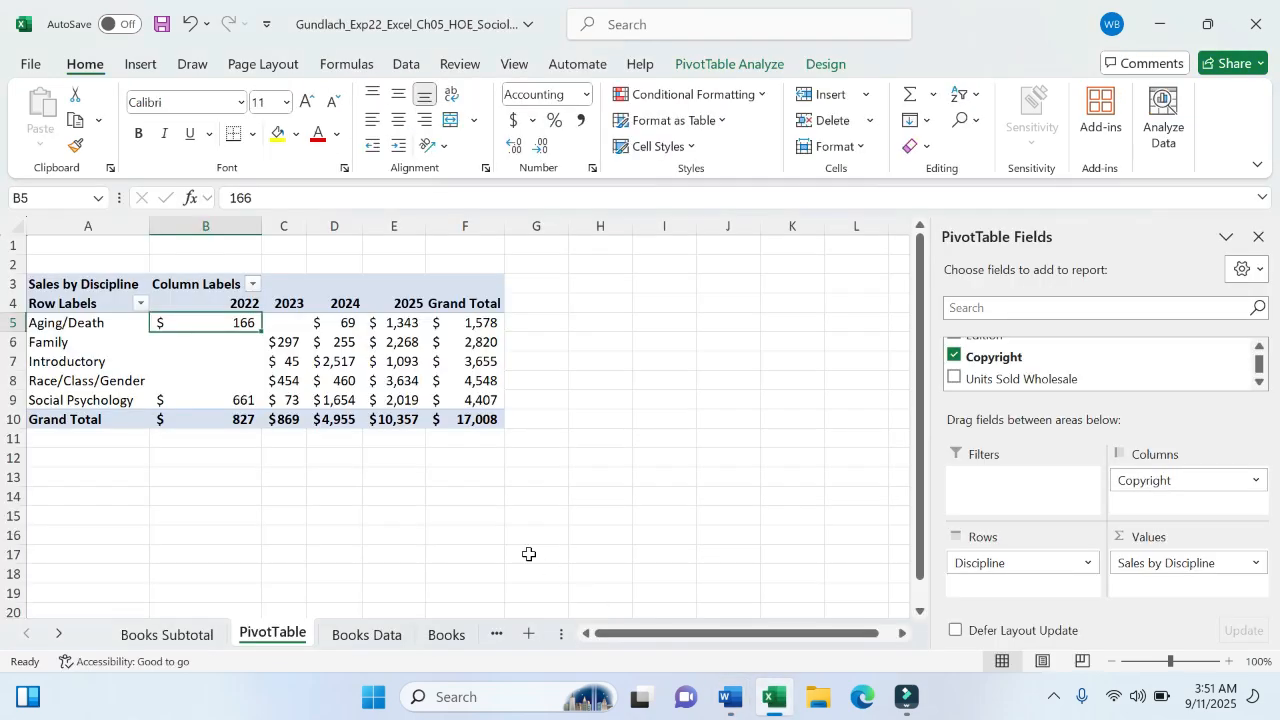
click(86, 288)
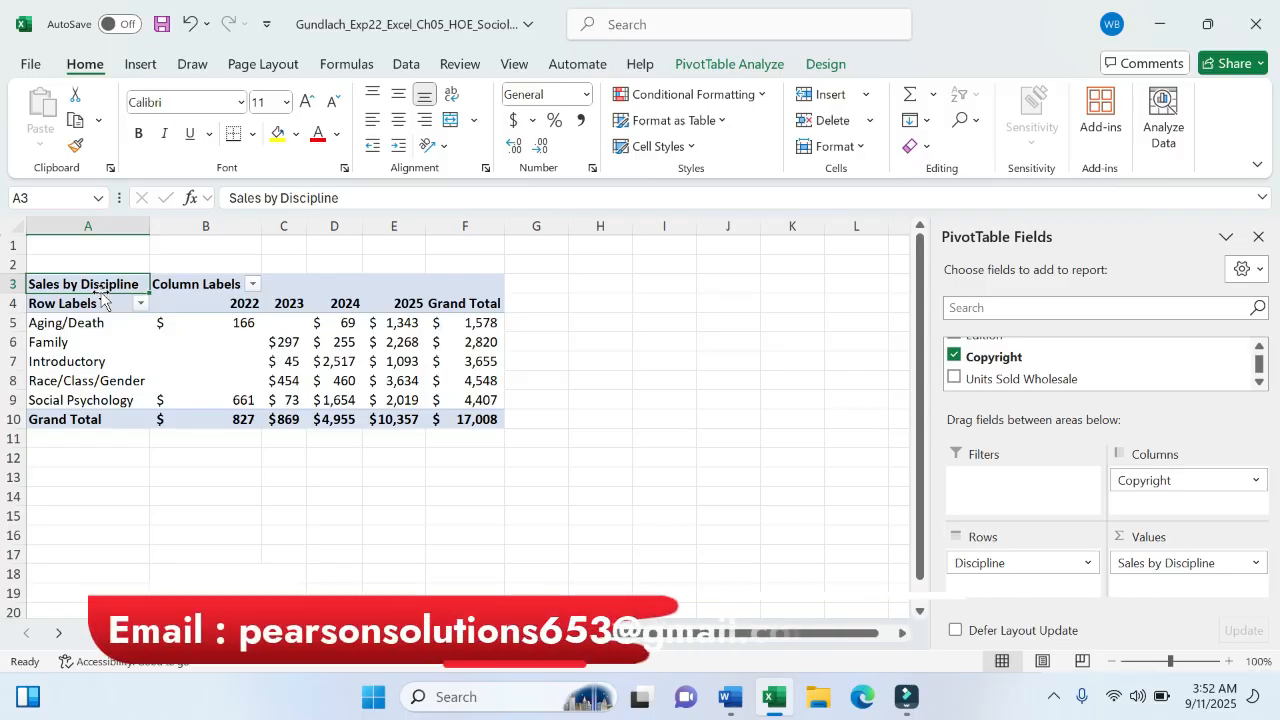
click(101, 303)
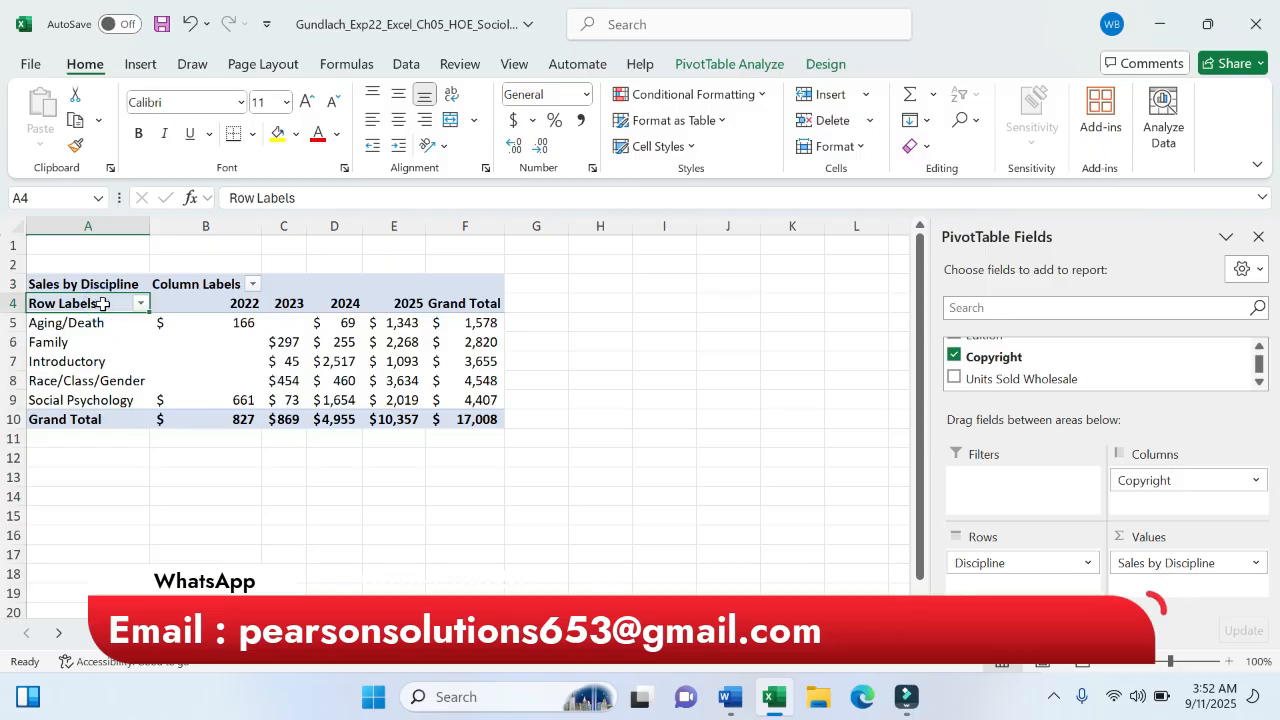
click(196, 286)
click(196, 286)
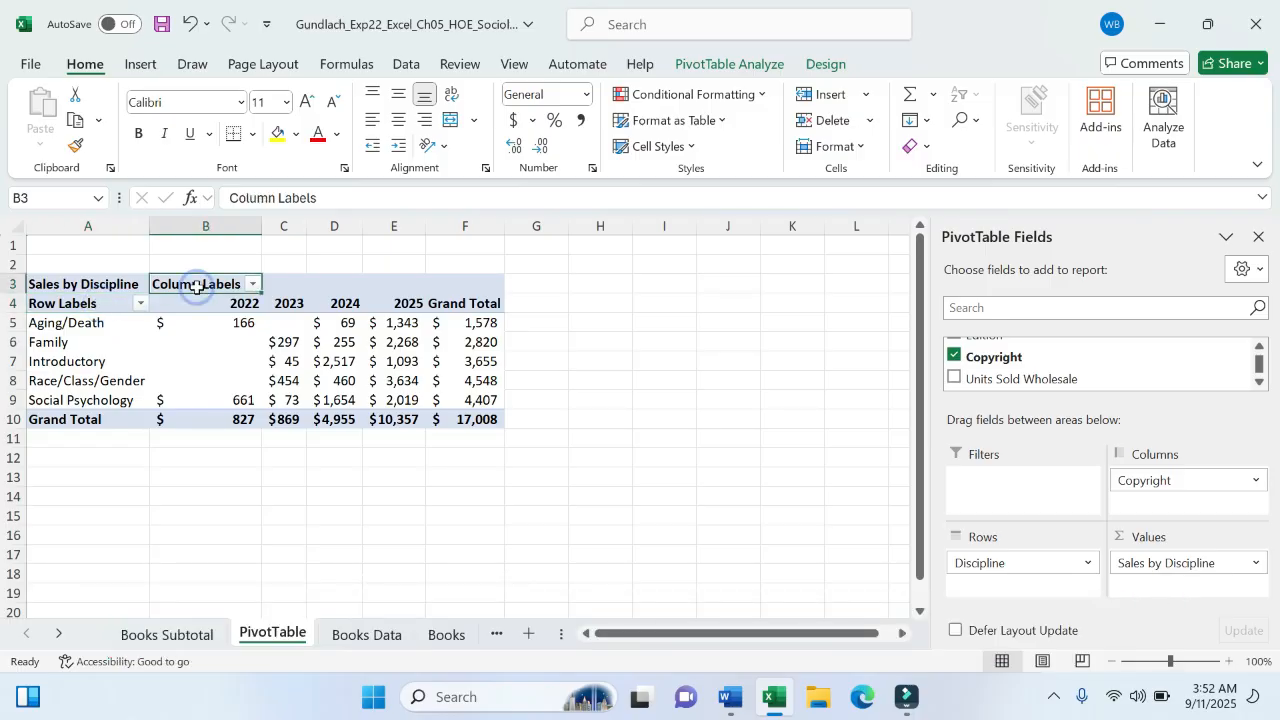
click(727, 701)
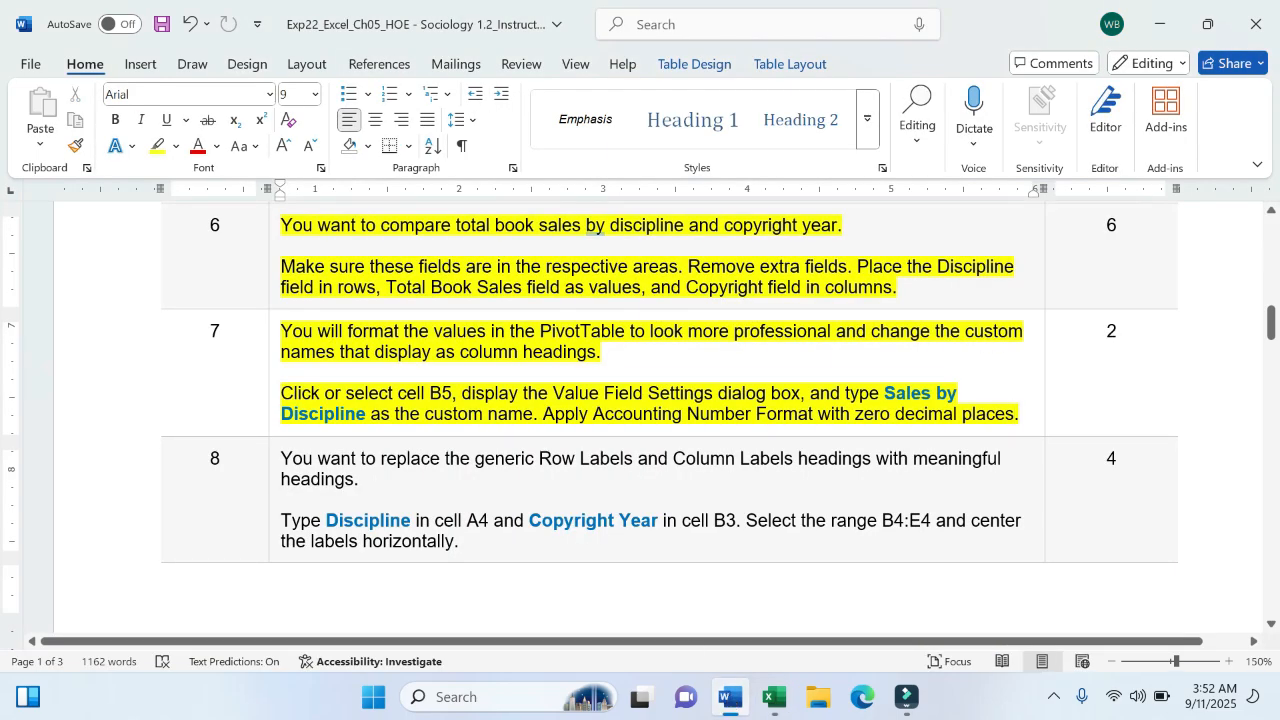
click(773, 697)
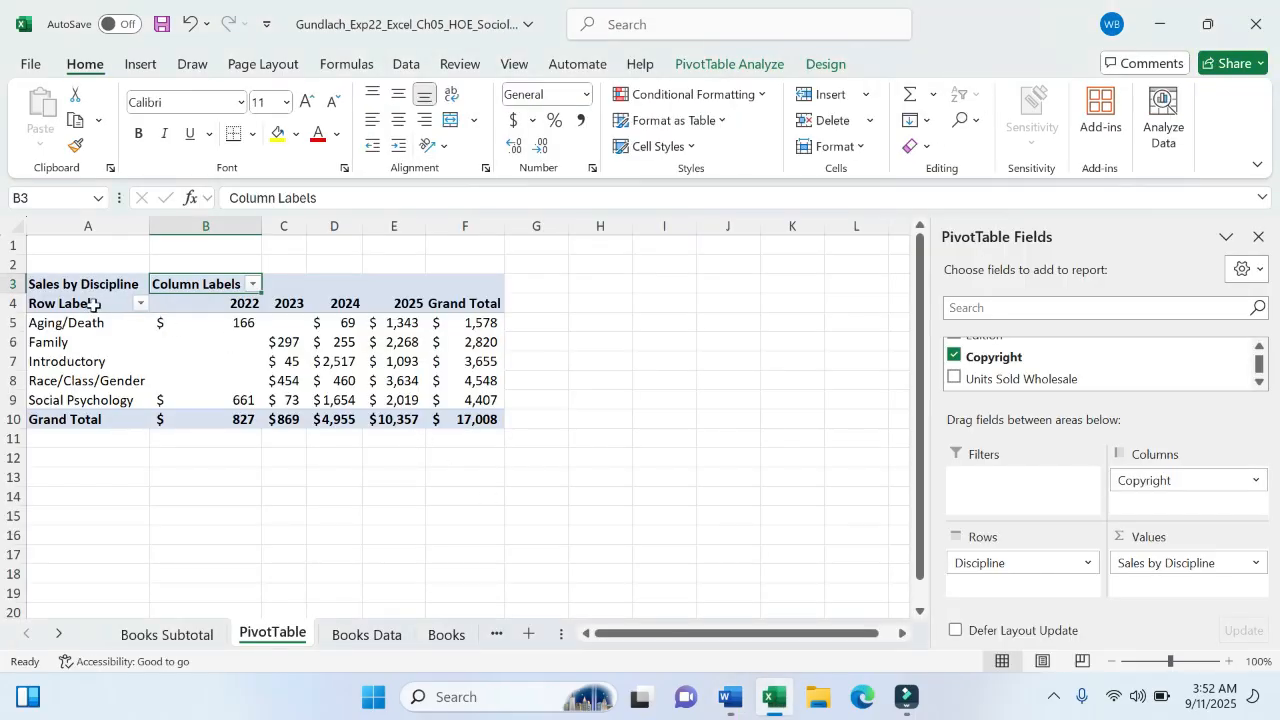
- Replace the Row Labels text in A4 with the heading Discipline
click(94, 305)
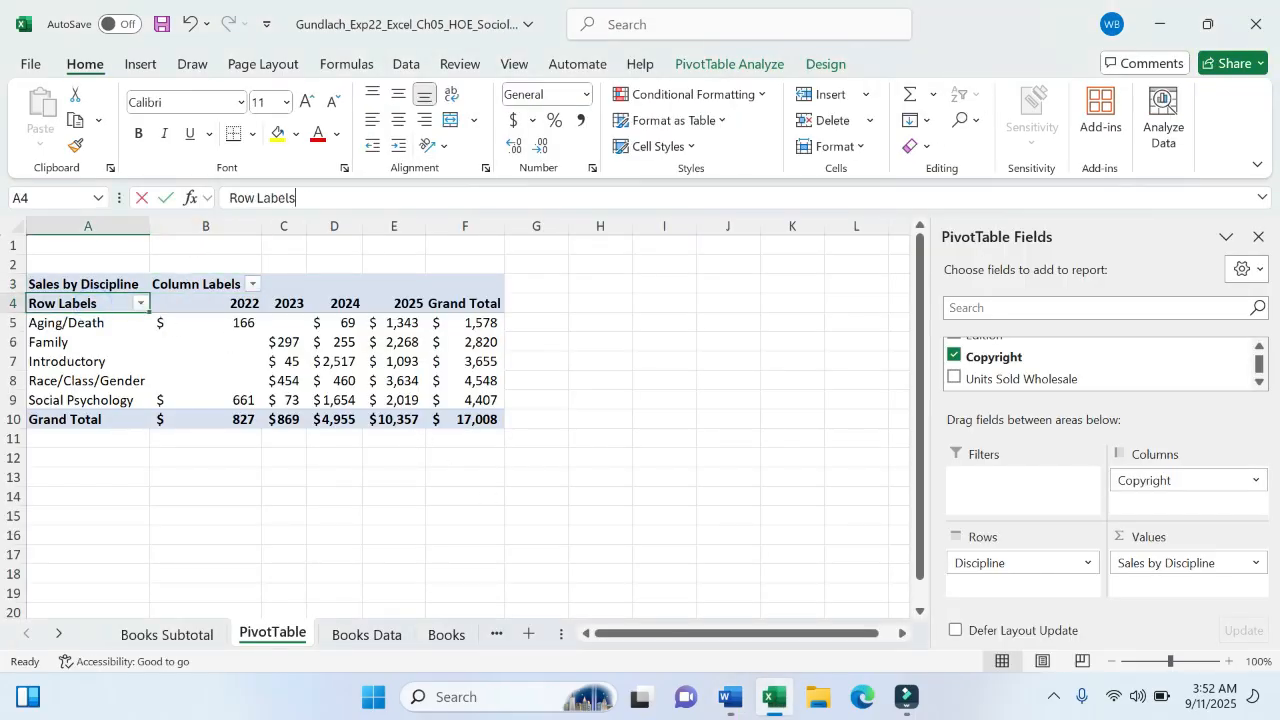
drag(229, 198, 296, 198)
text(D)
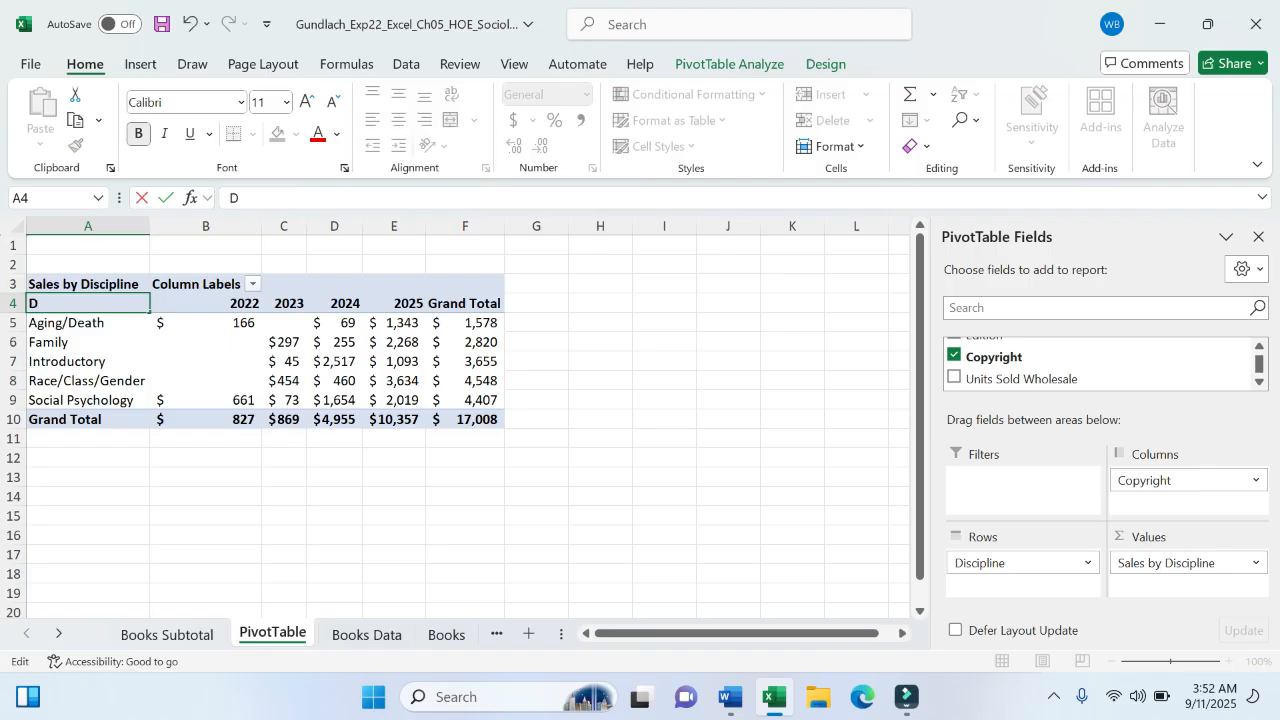
text(iscipline)
key(Return)
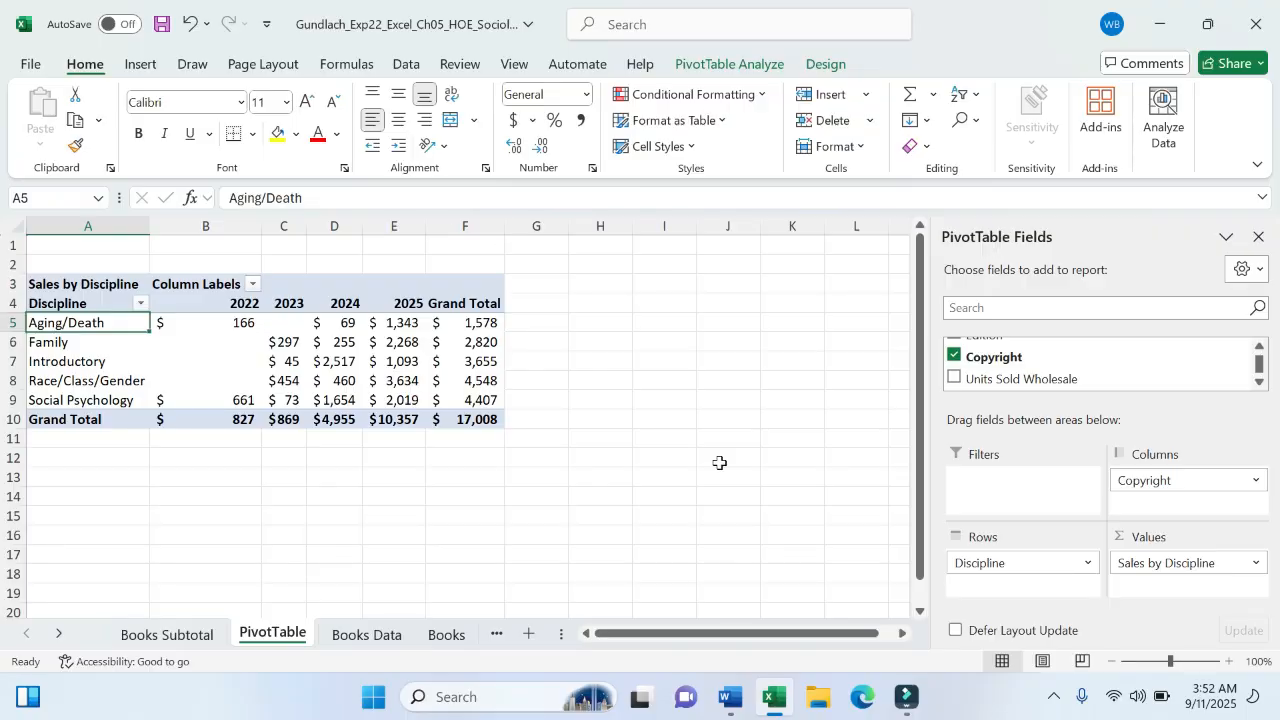
click(716, 712)
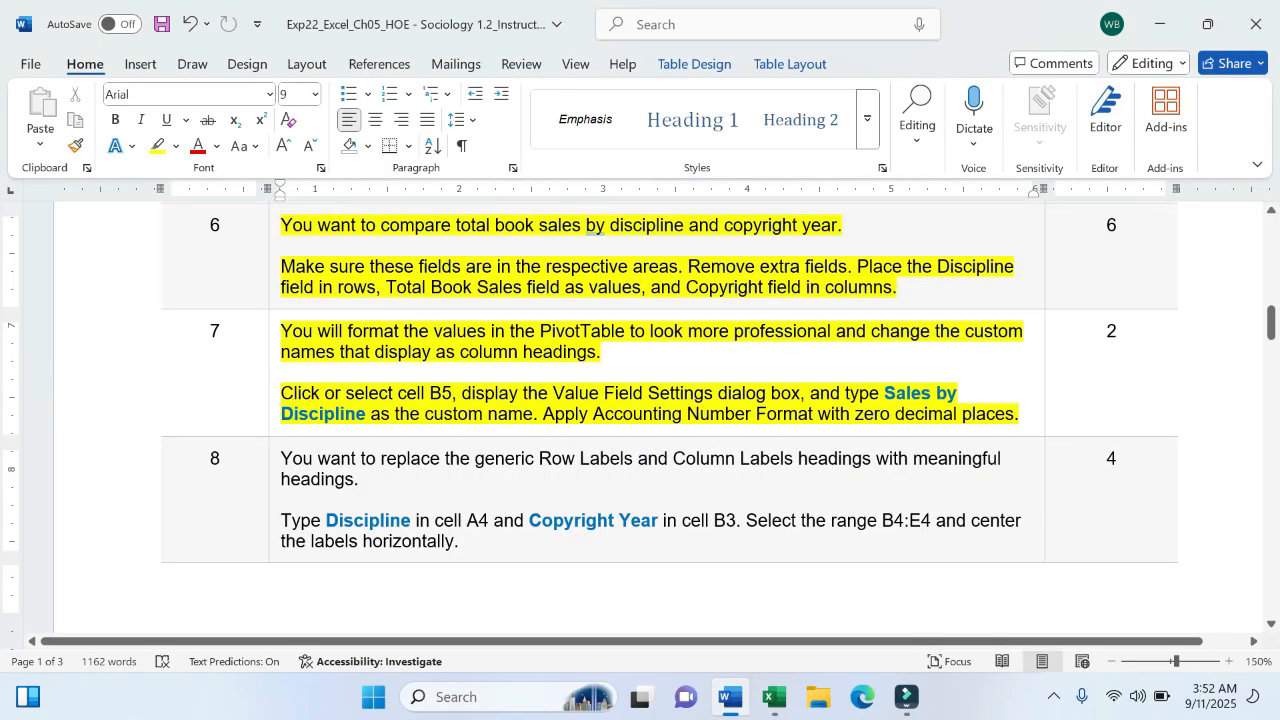
click(773, 698)
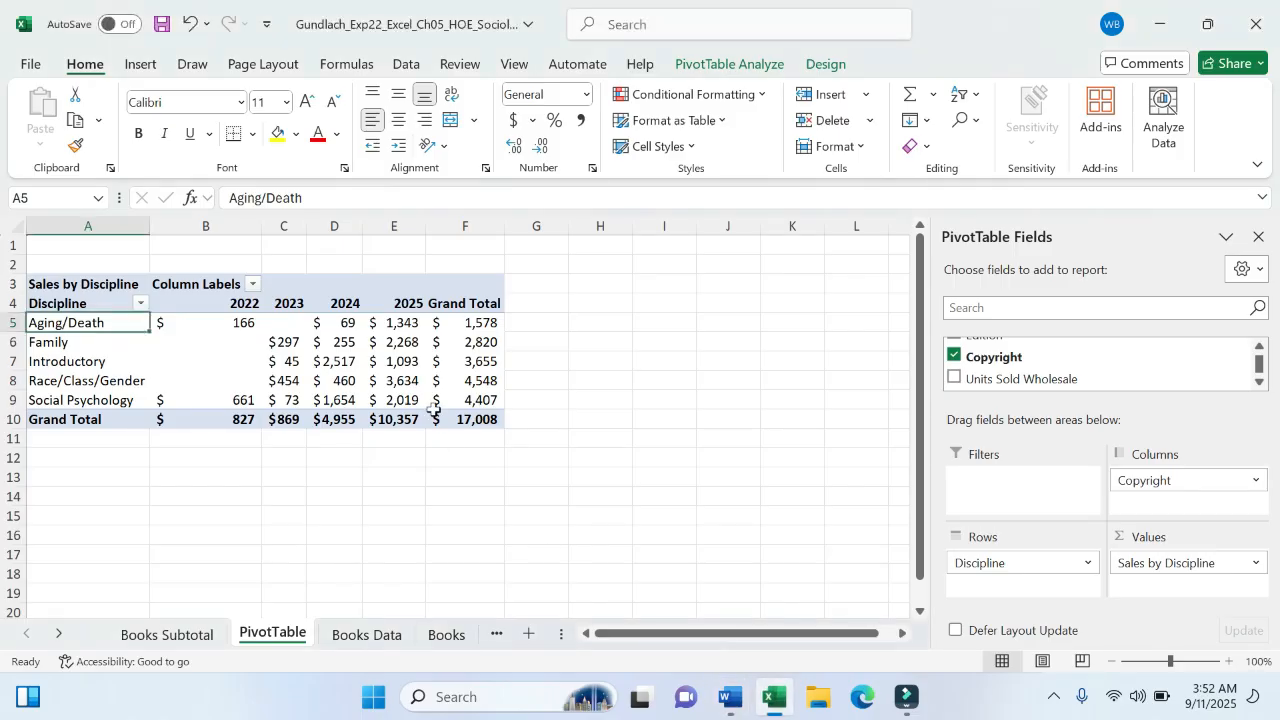
click(208, 302)
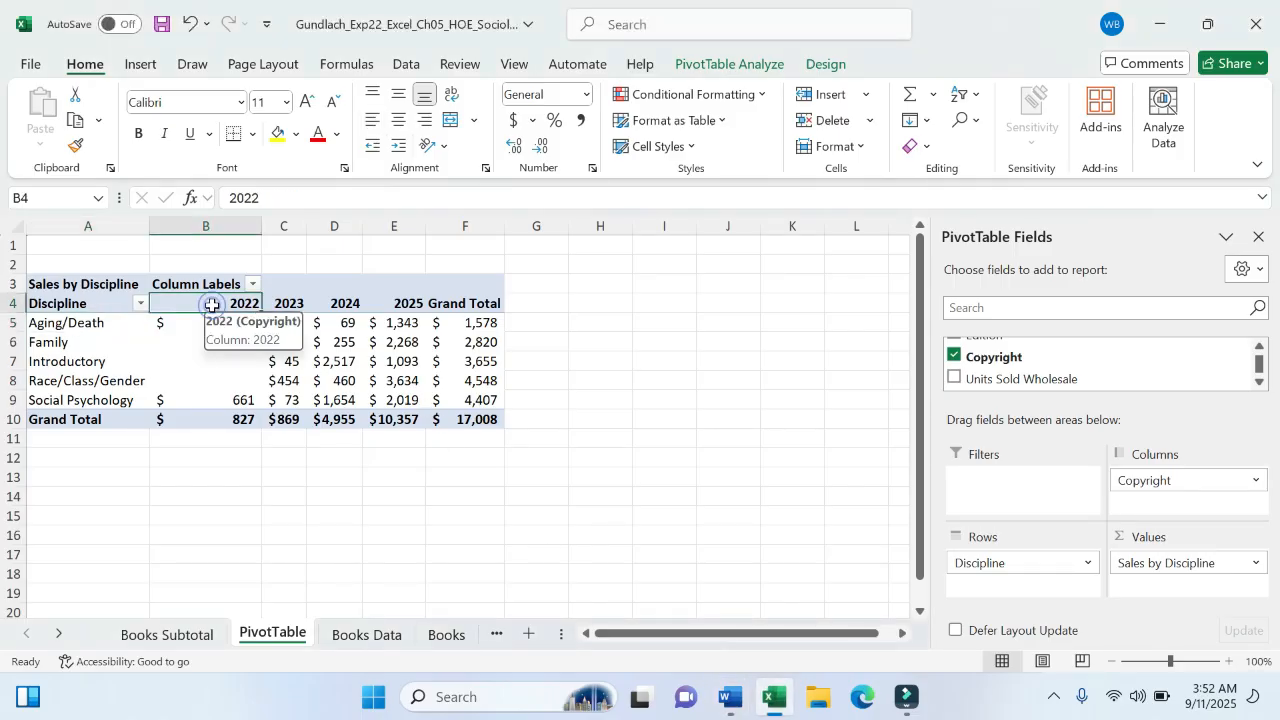
- Replace the Column Labels text in B3 with the heading Copyright Year
click(200, 284)
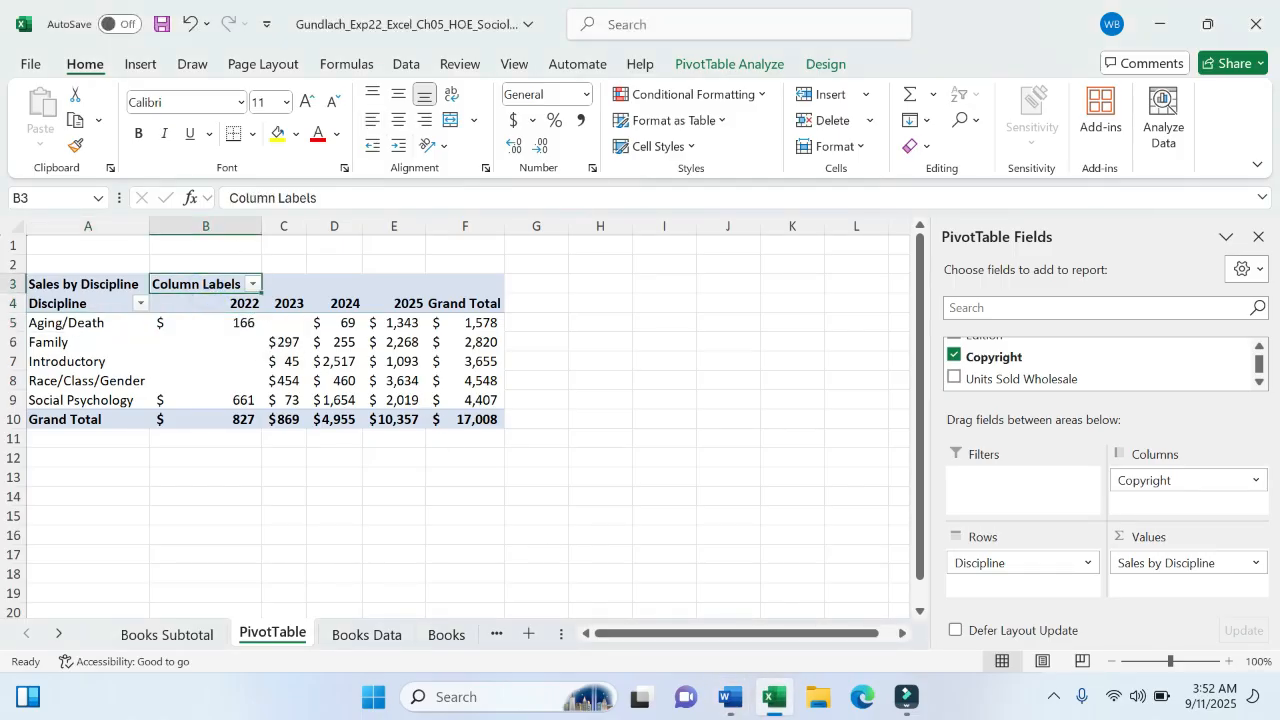
click(229, 197)
drag(229, 197, 317, 197)
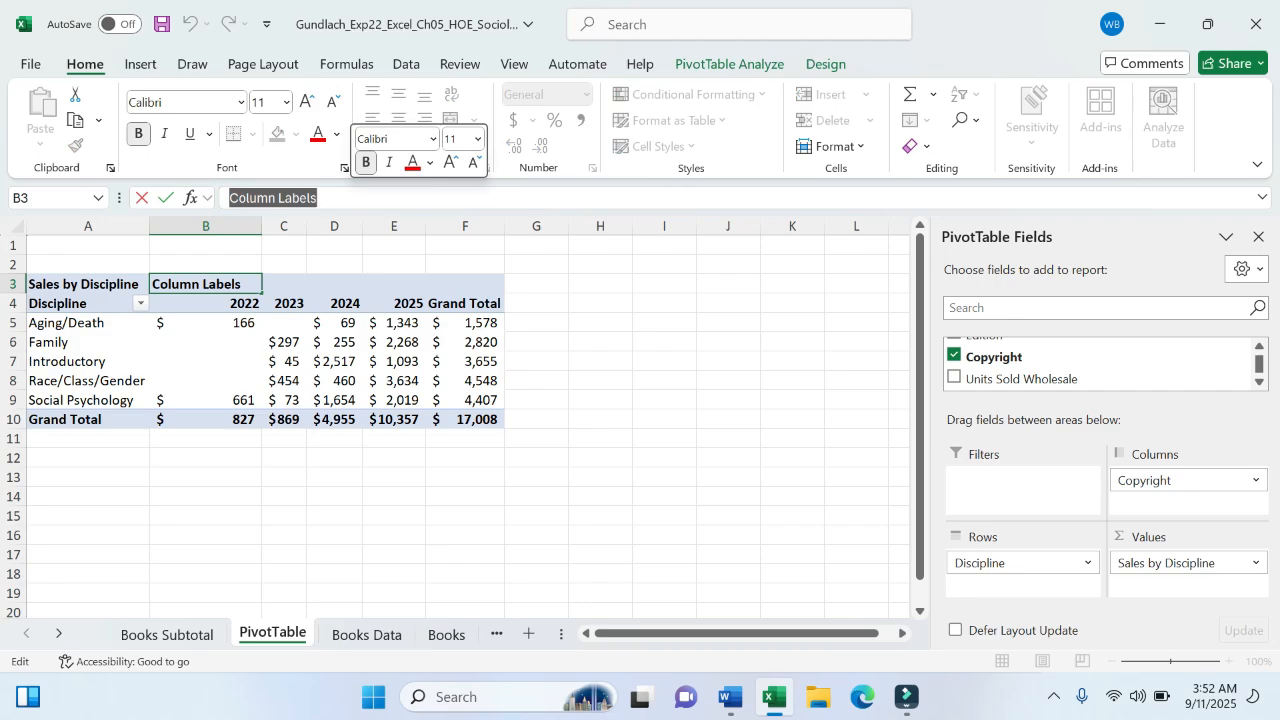
text(Copy)
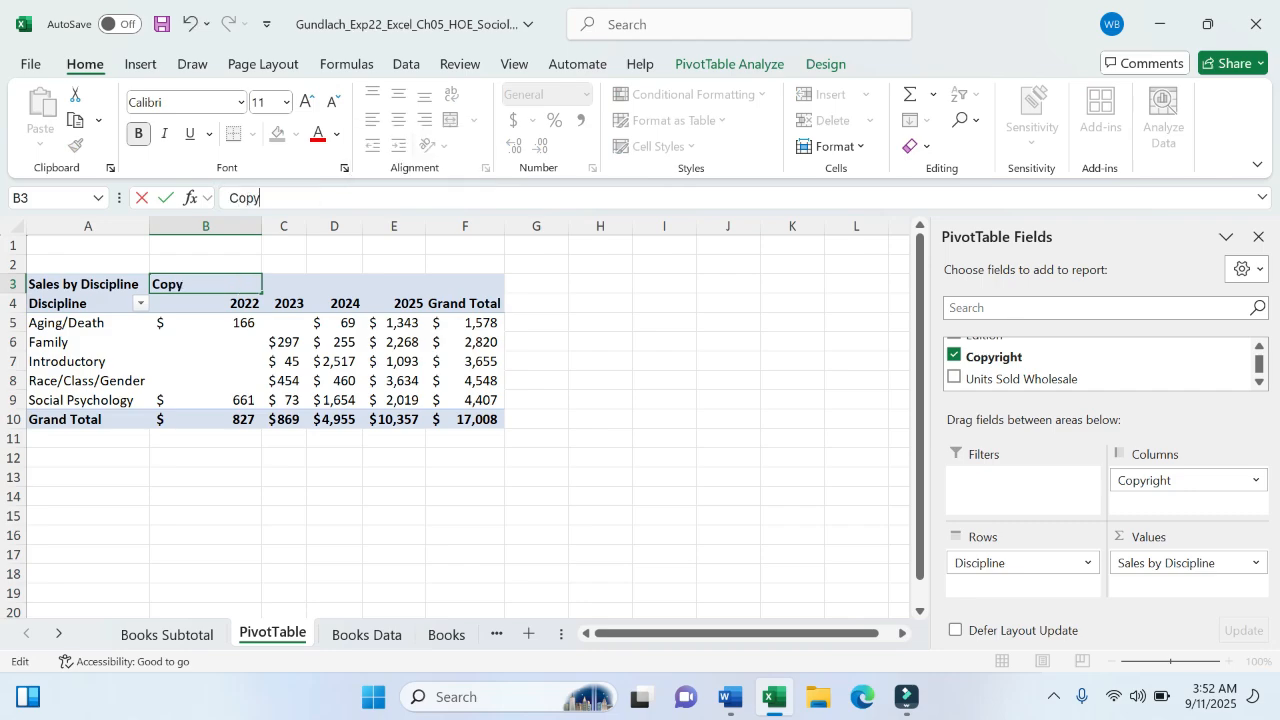
text(right Year)
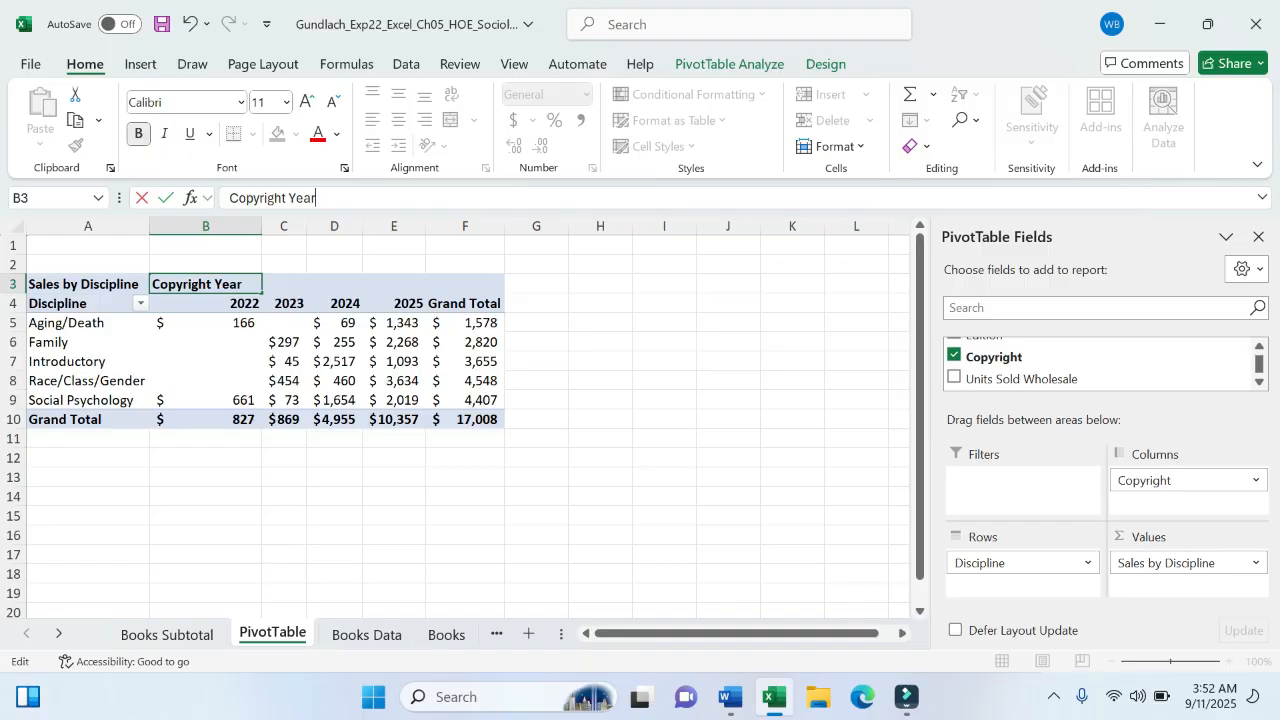
click(721, 705)
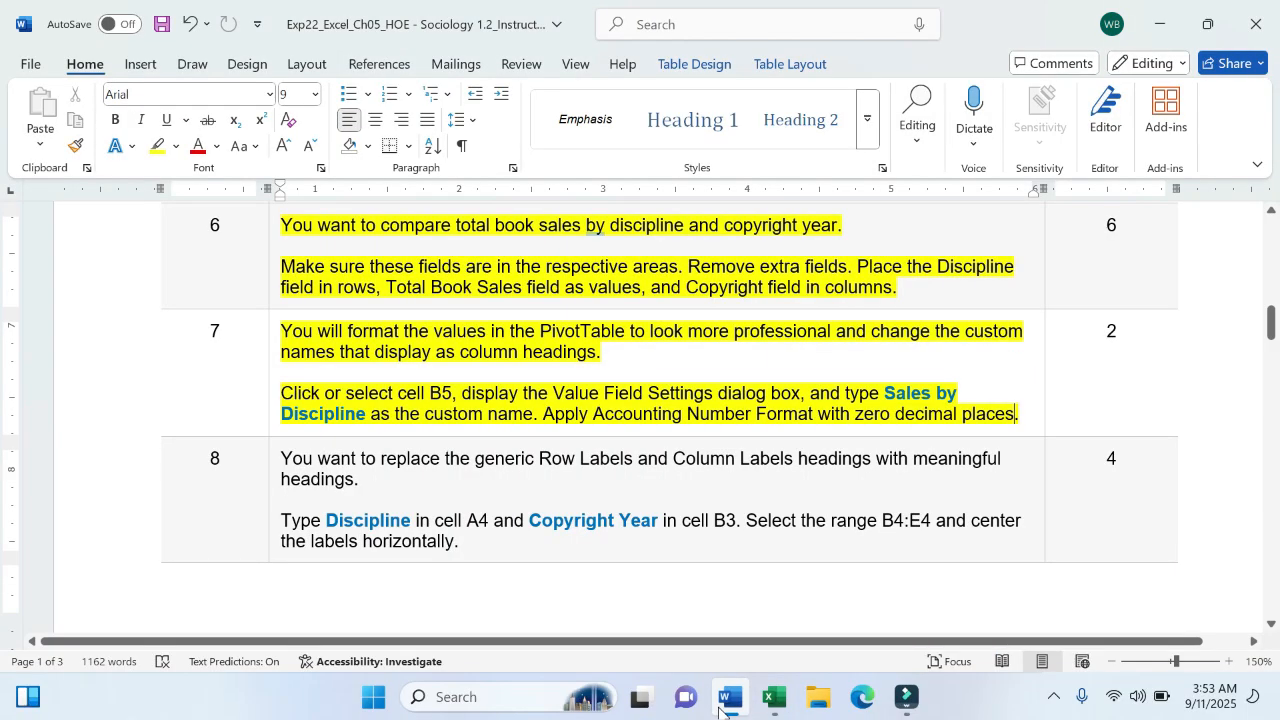
click(774, 698)
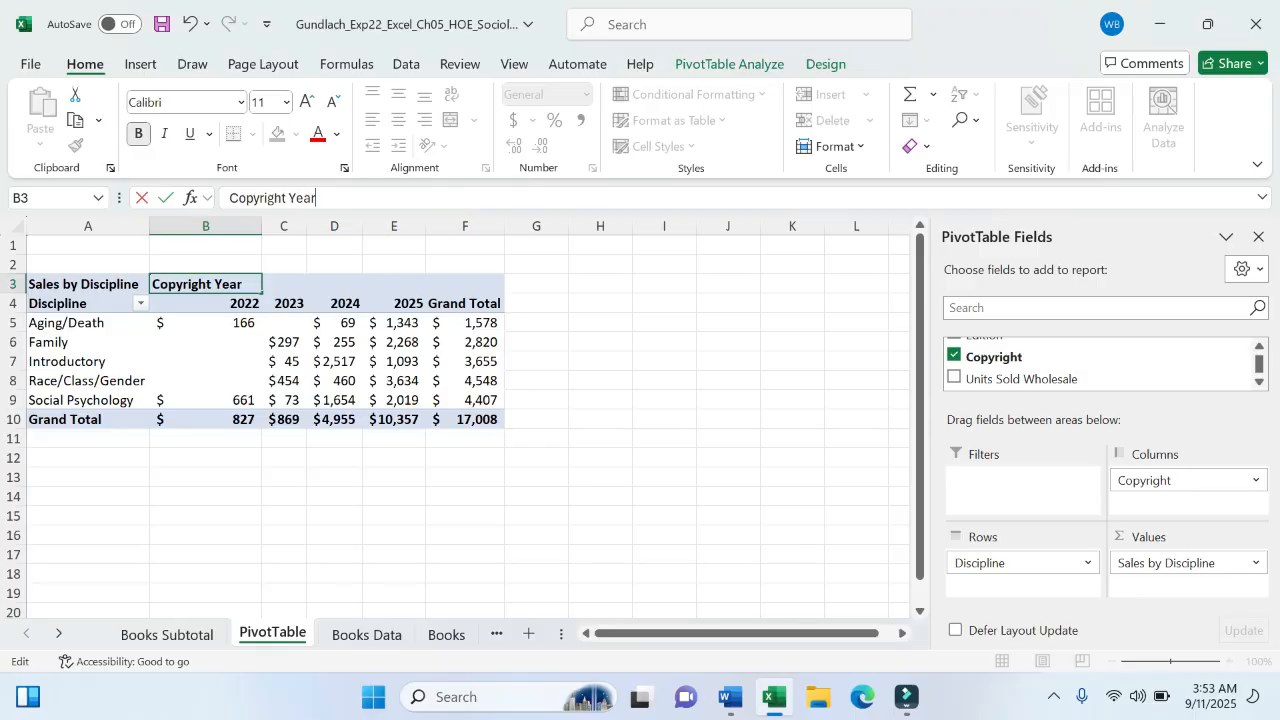
key(Return)
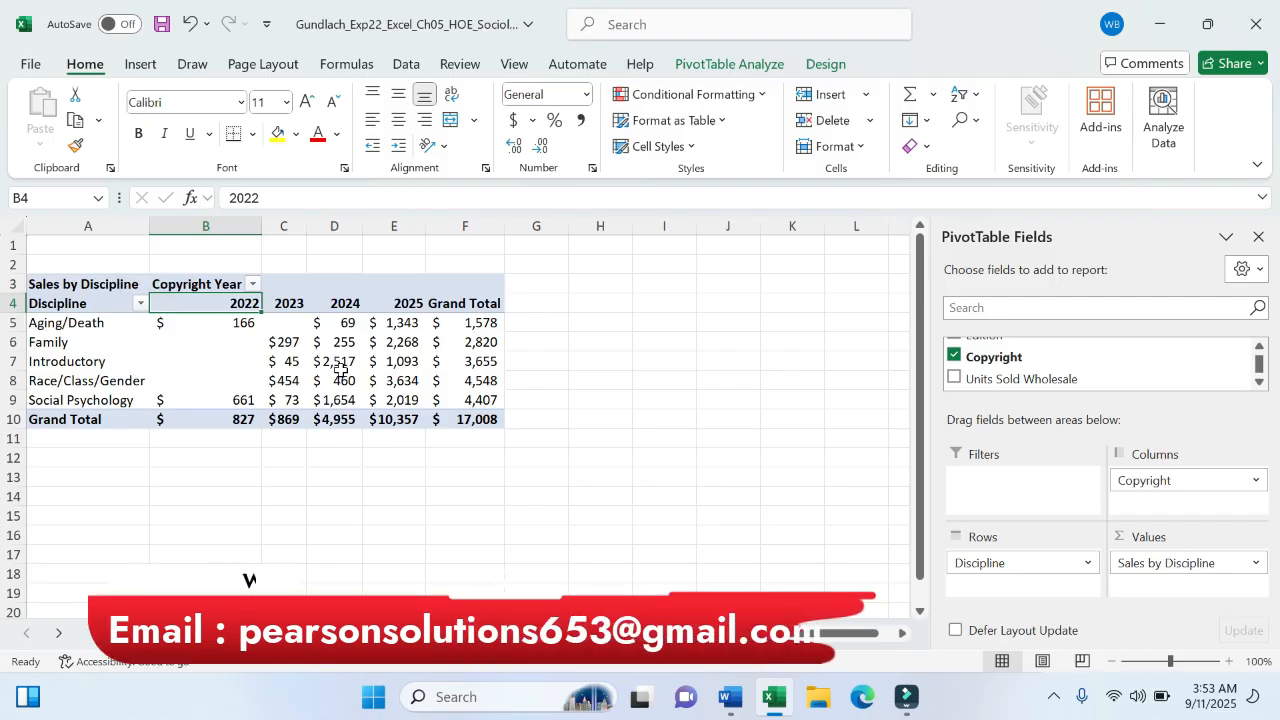
mouse_move(340, 370)
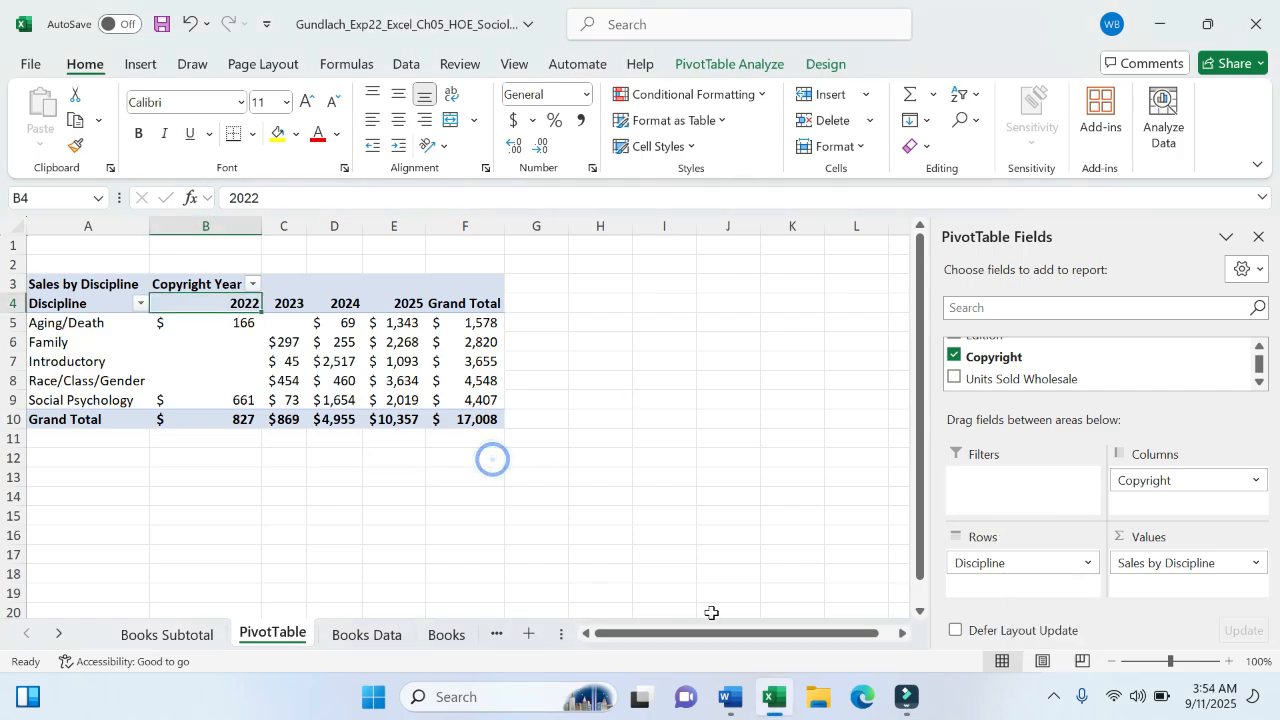
- Highlight the step 8 sentence about centring the B4:E4 labels in yellow, then return to Excel
click(731, 697)
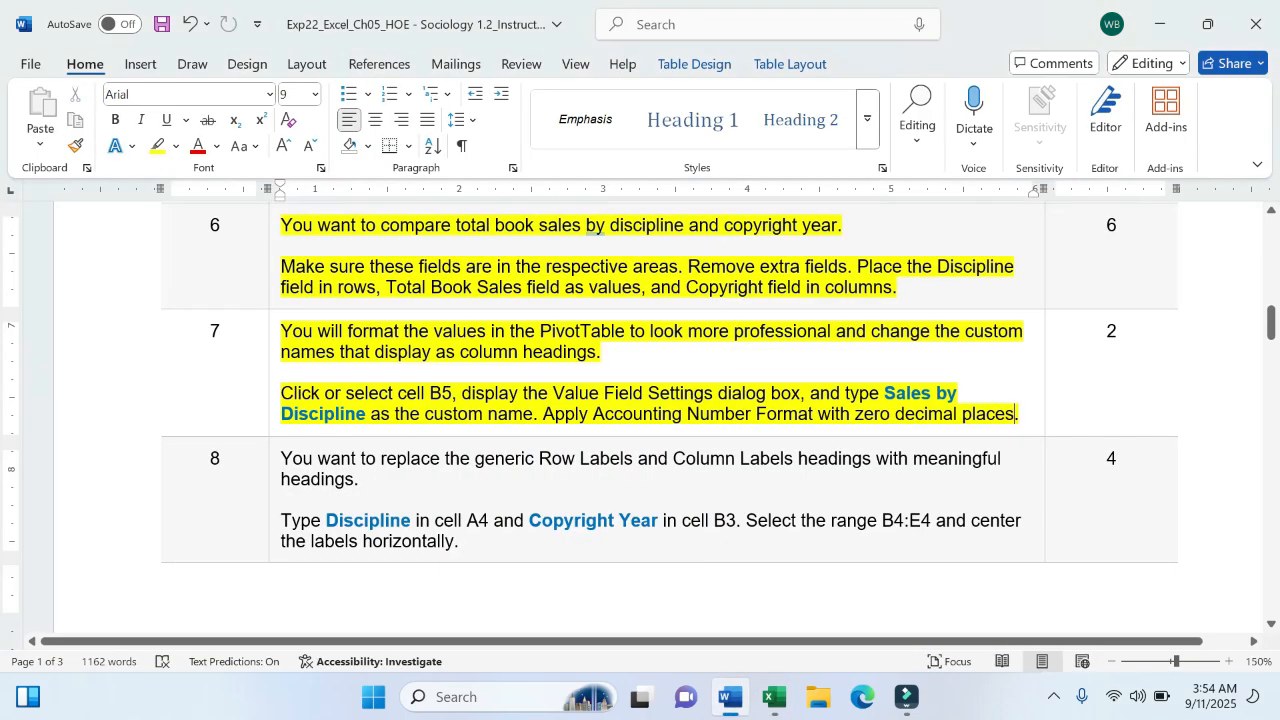
click(625, 460)
drag(746, 520, 840, 541)
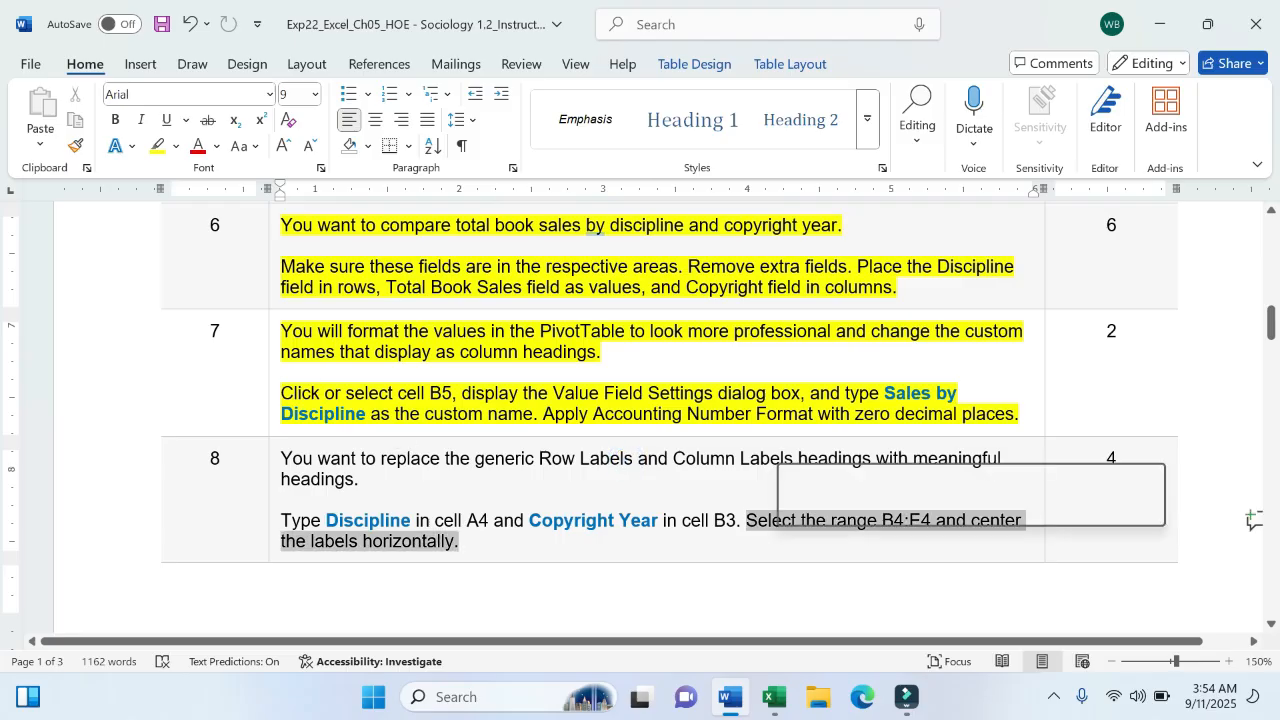
click(860, 508)
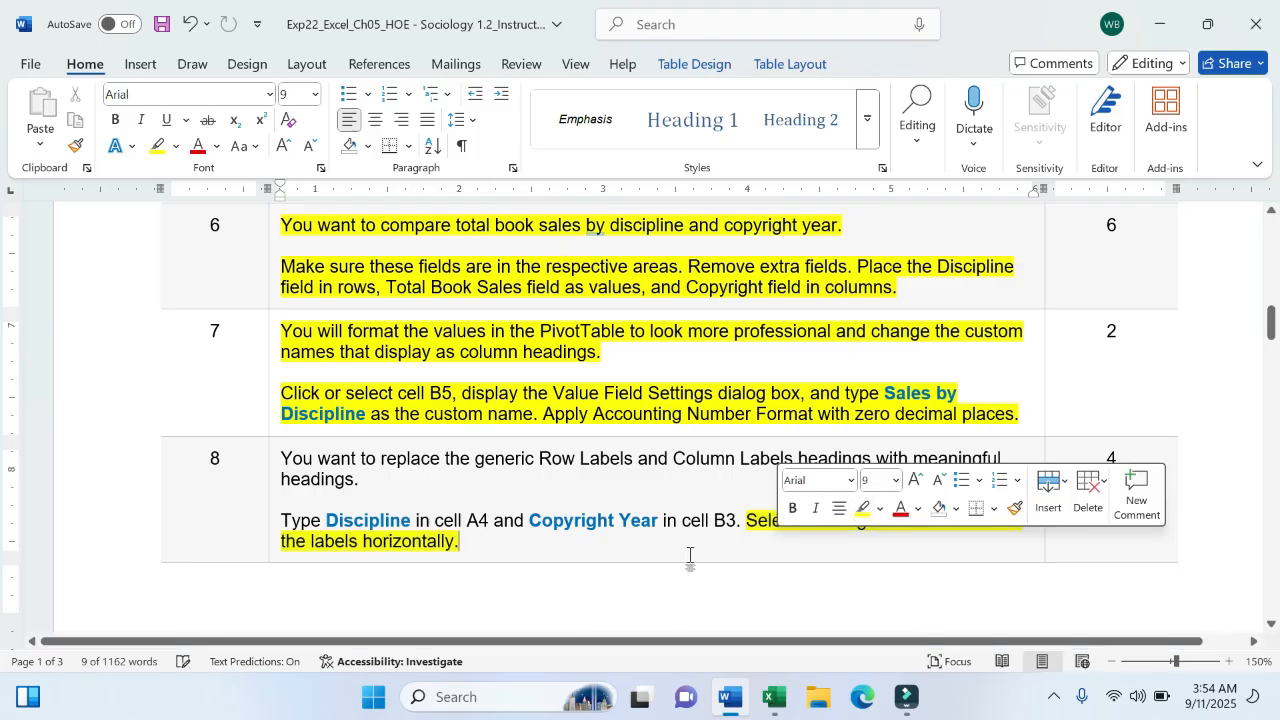
click(689, 557)
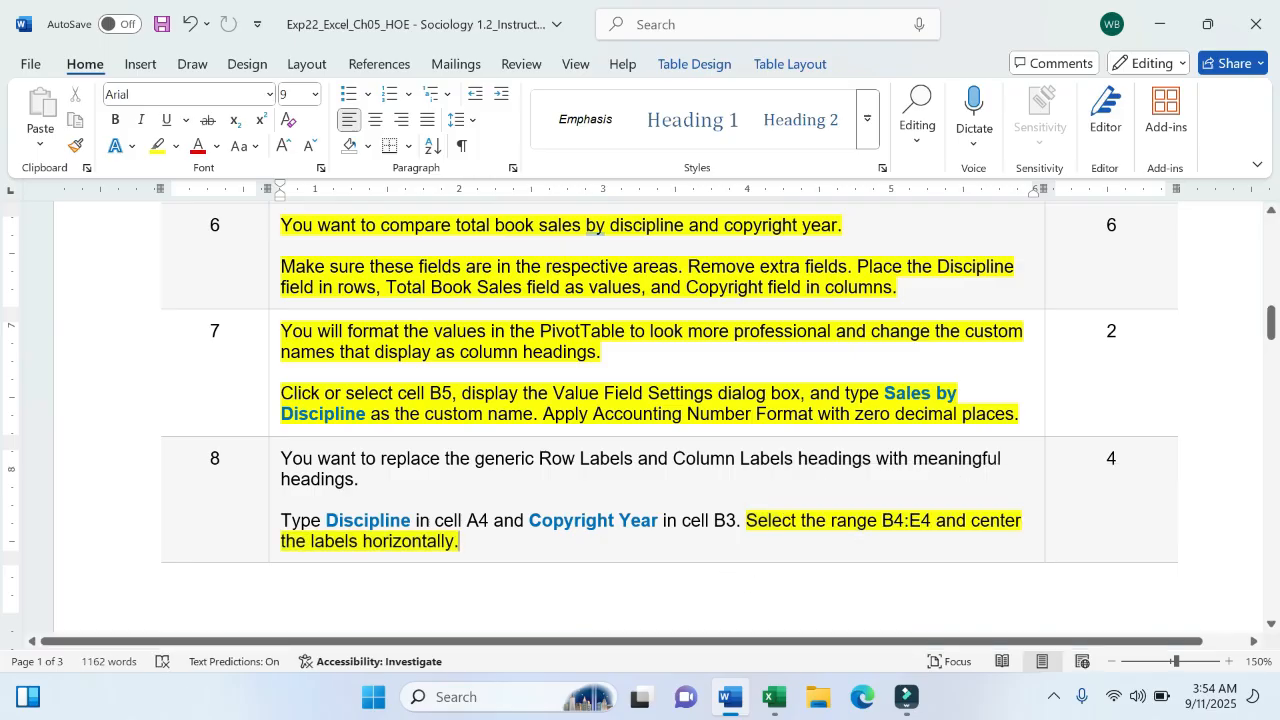
click(773, 697)
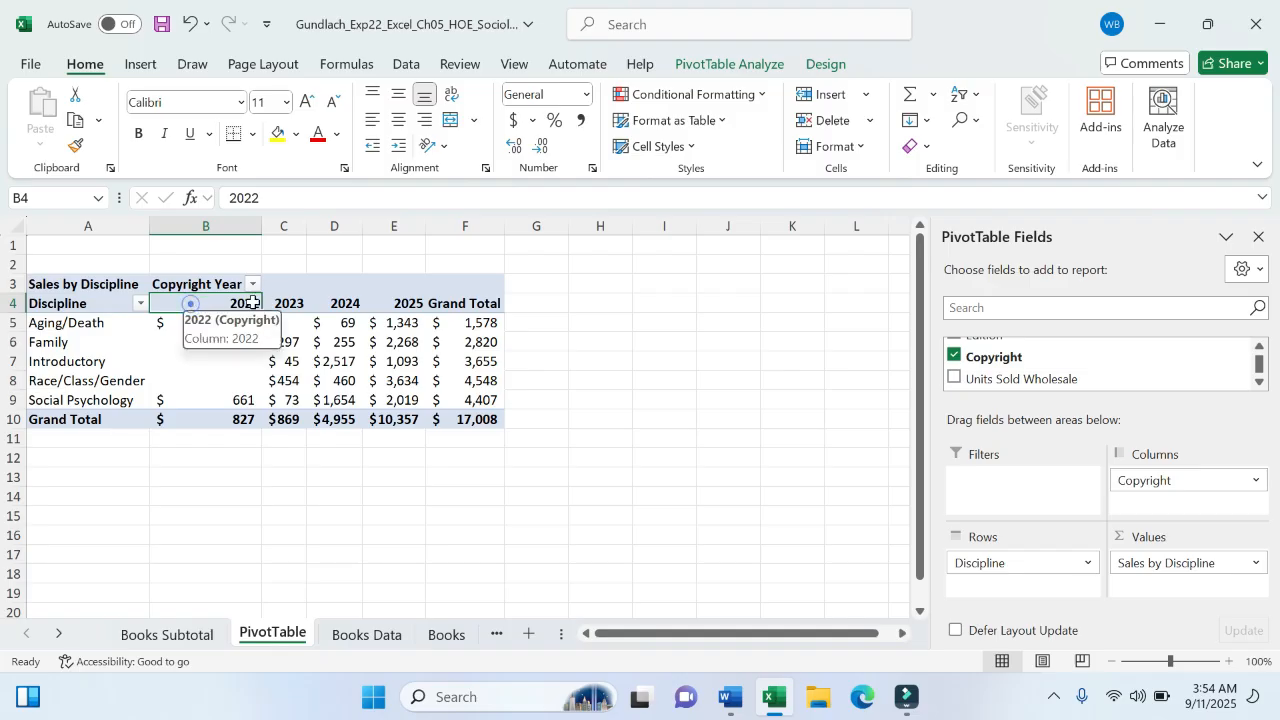
- Center the 2022–2025 year labels across B4:E4, then return to the Word instructions
drag(190, 303, 418, 303)
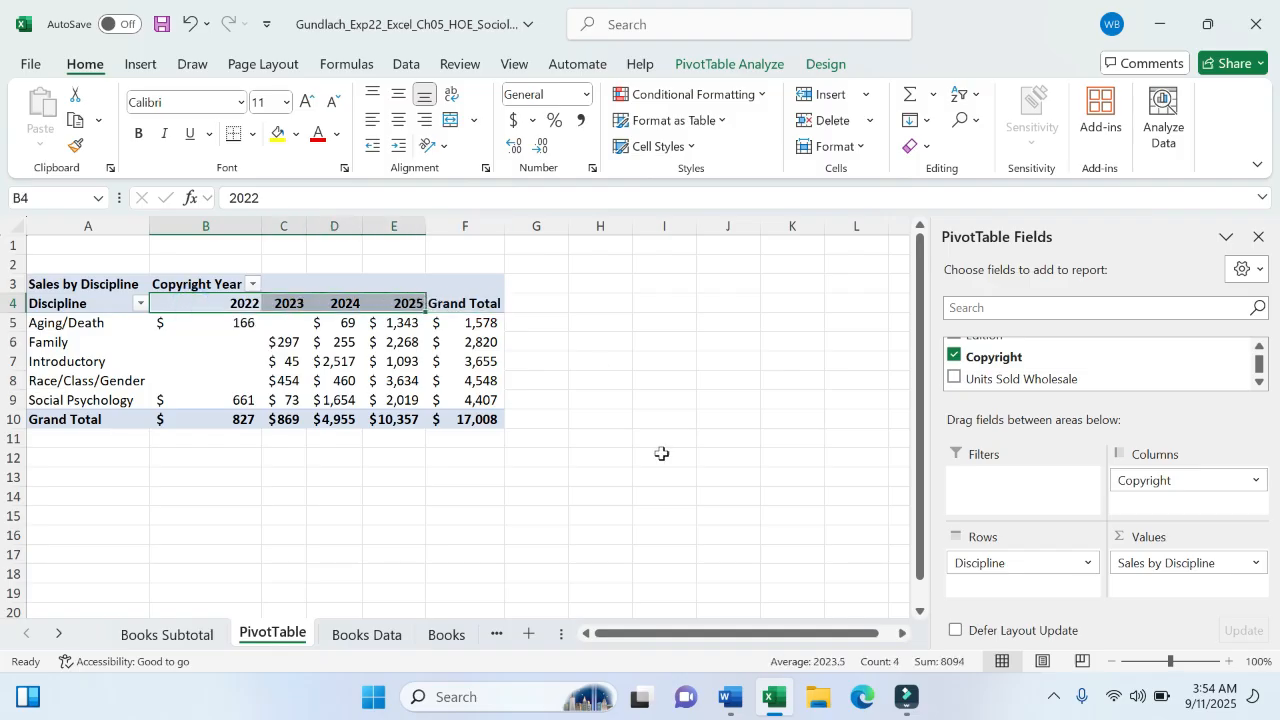
click(728, 705)
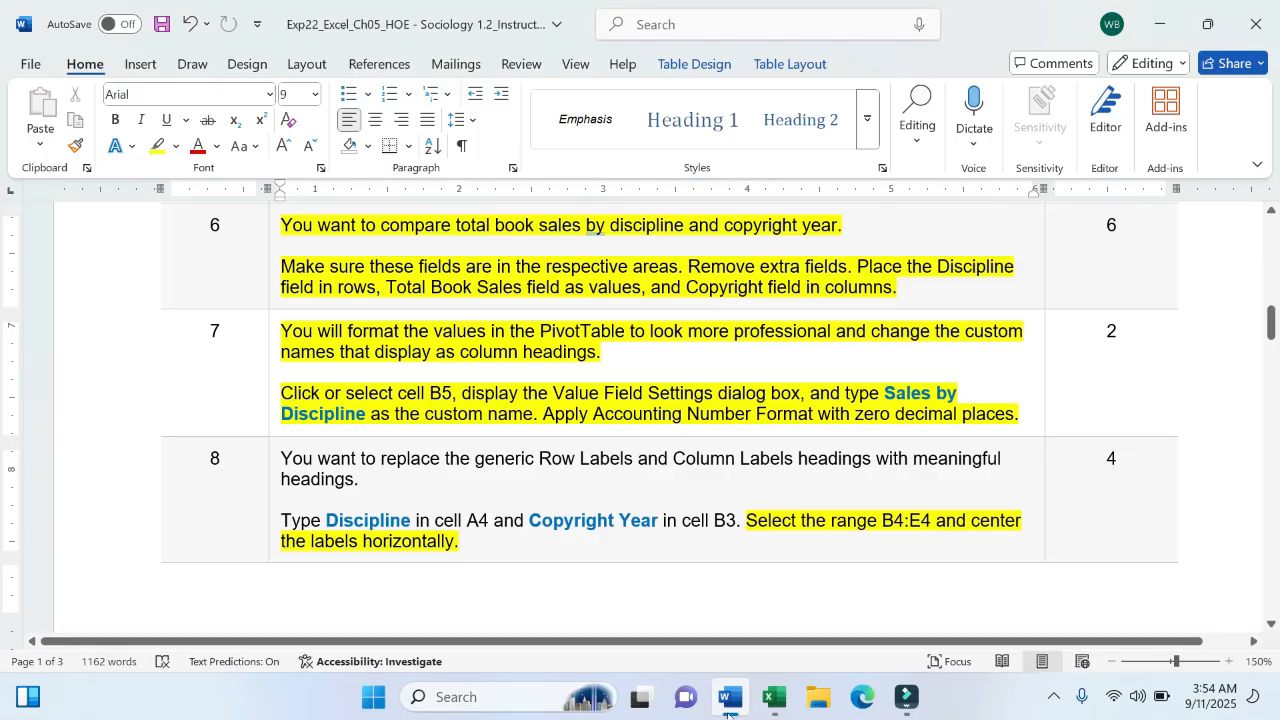
click(774, 698)
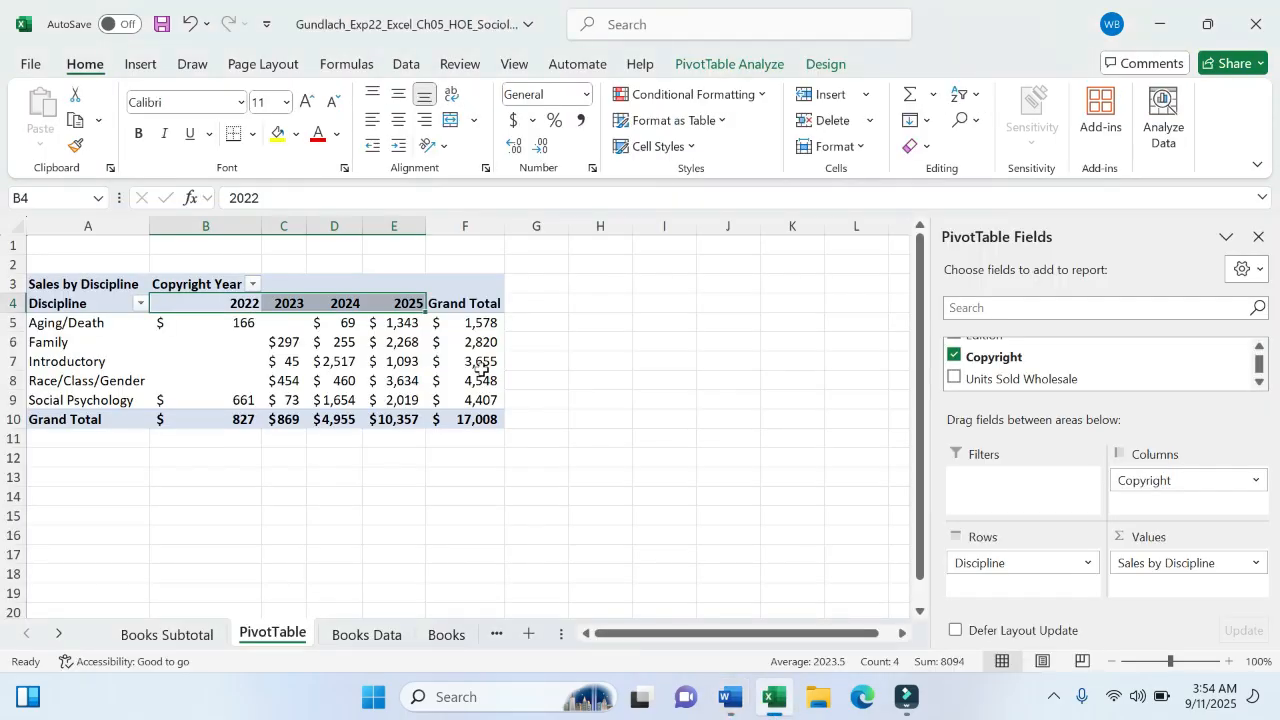
click(398, 121)
click(398, 118)
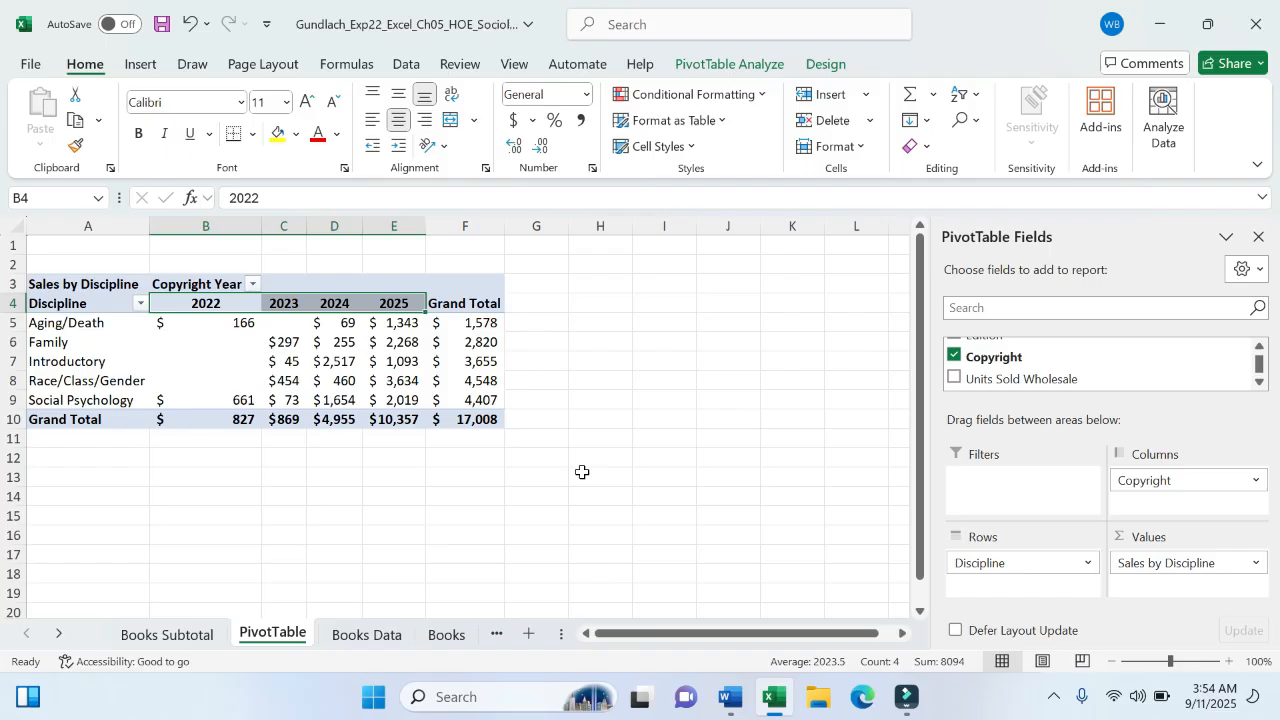
click(730, 697)
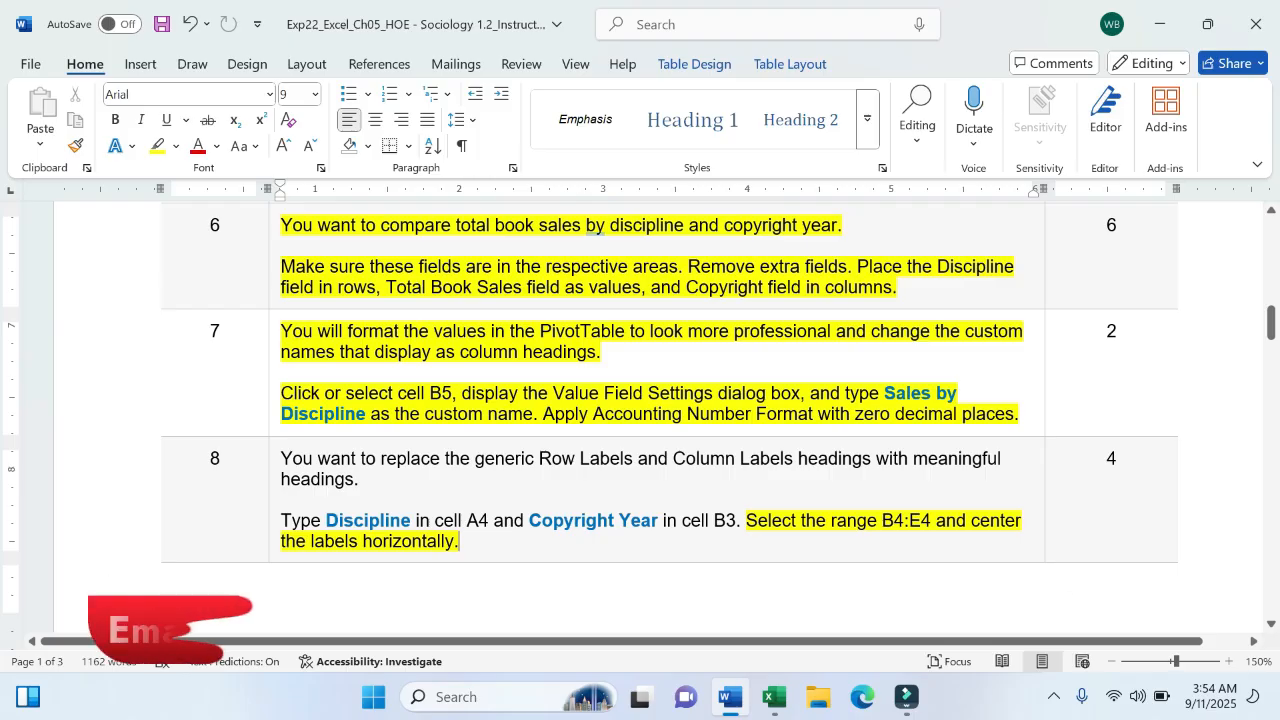
- Mark all of step 8 yellow as done, scroll to step 9, and return to Excel
drag(277, 458, 465, 545)
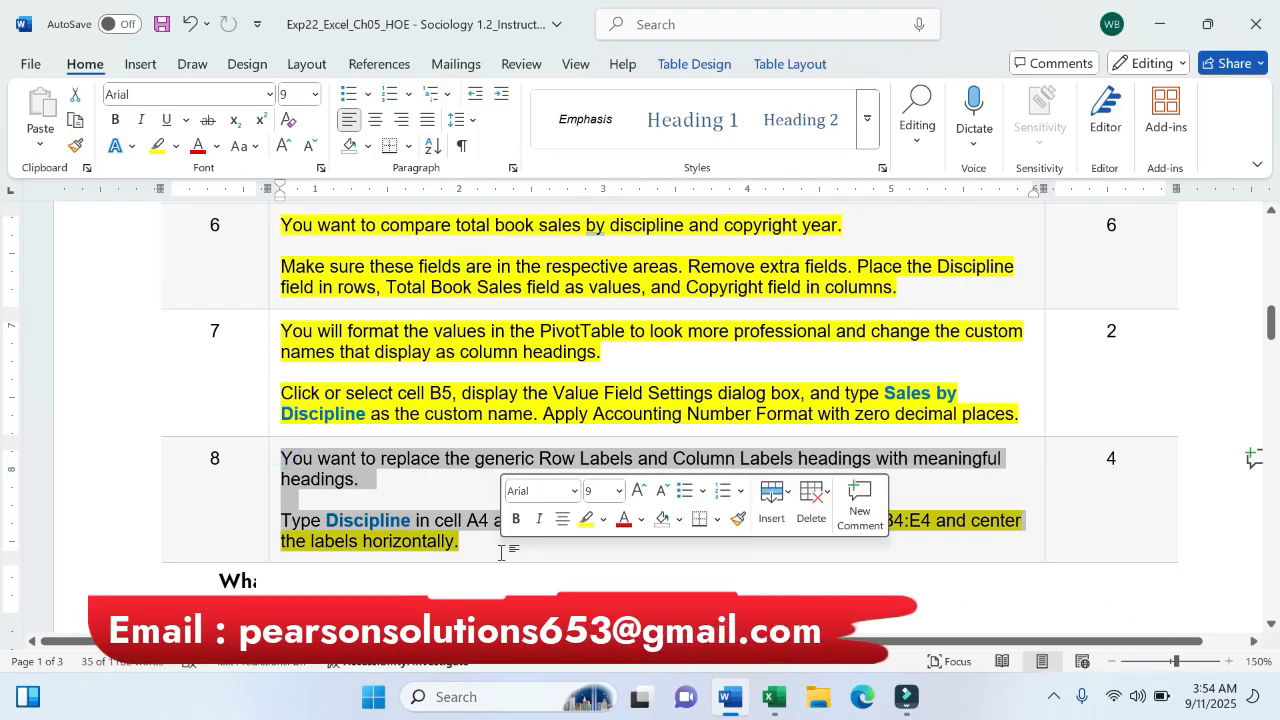
click(586, 518)
scroll(640, 420, down, 10)
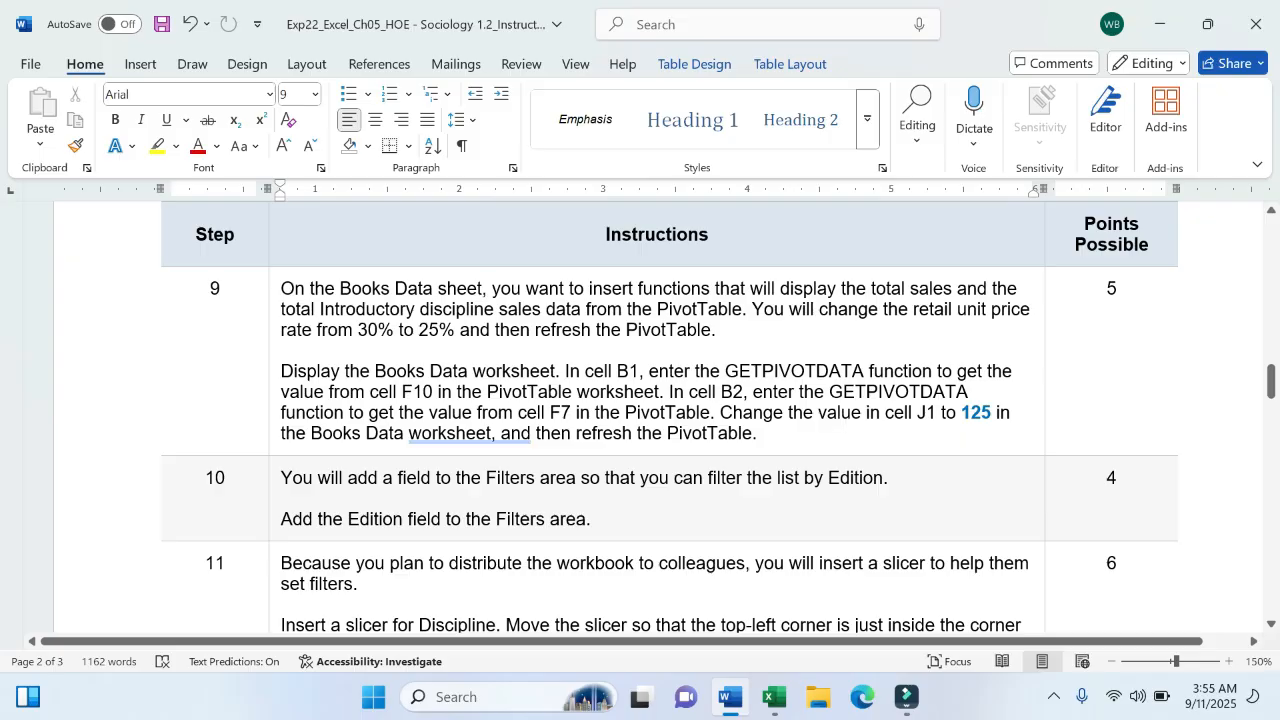
click(773, 697)
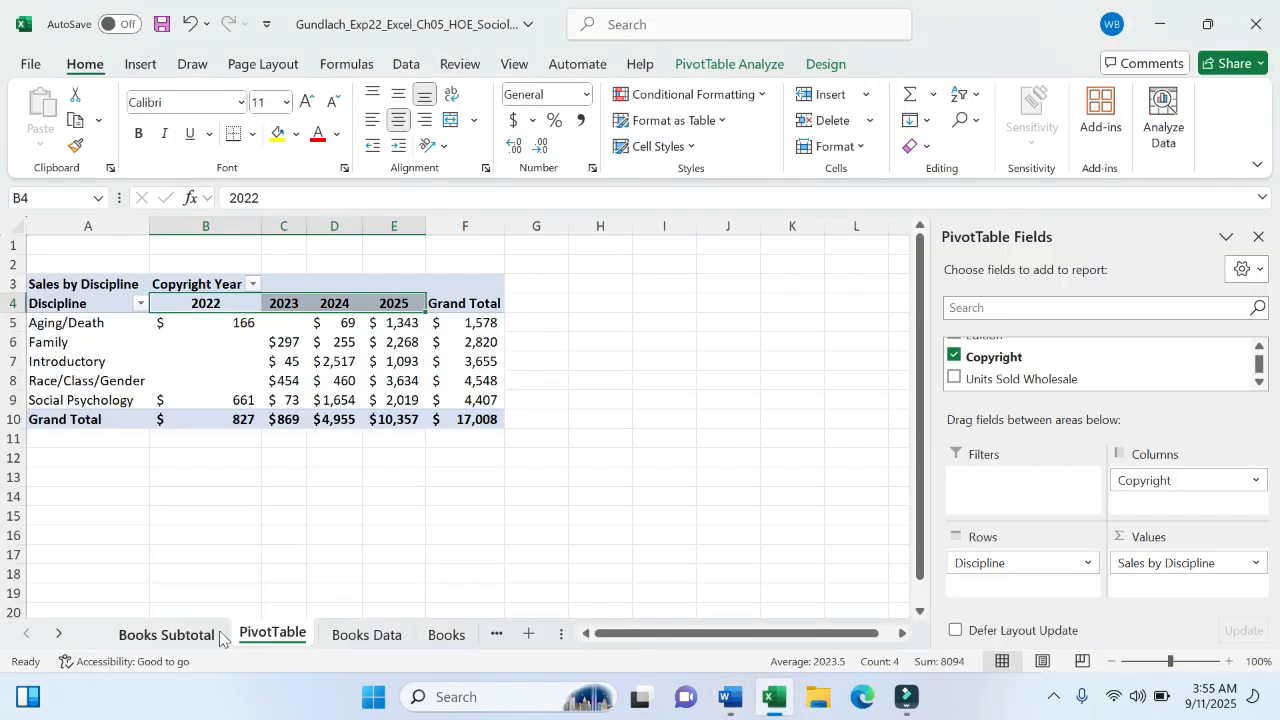
click(212, 636)
- Show the Books Data sheet and select cell B1 for the Total Book Sales formula
click(372, 636)
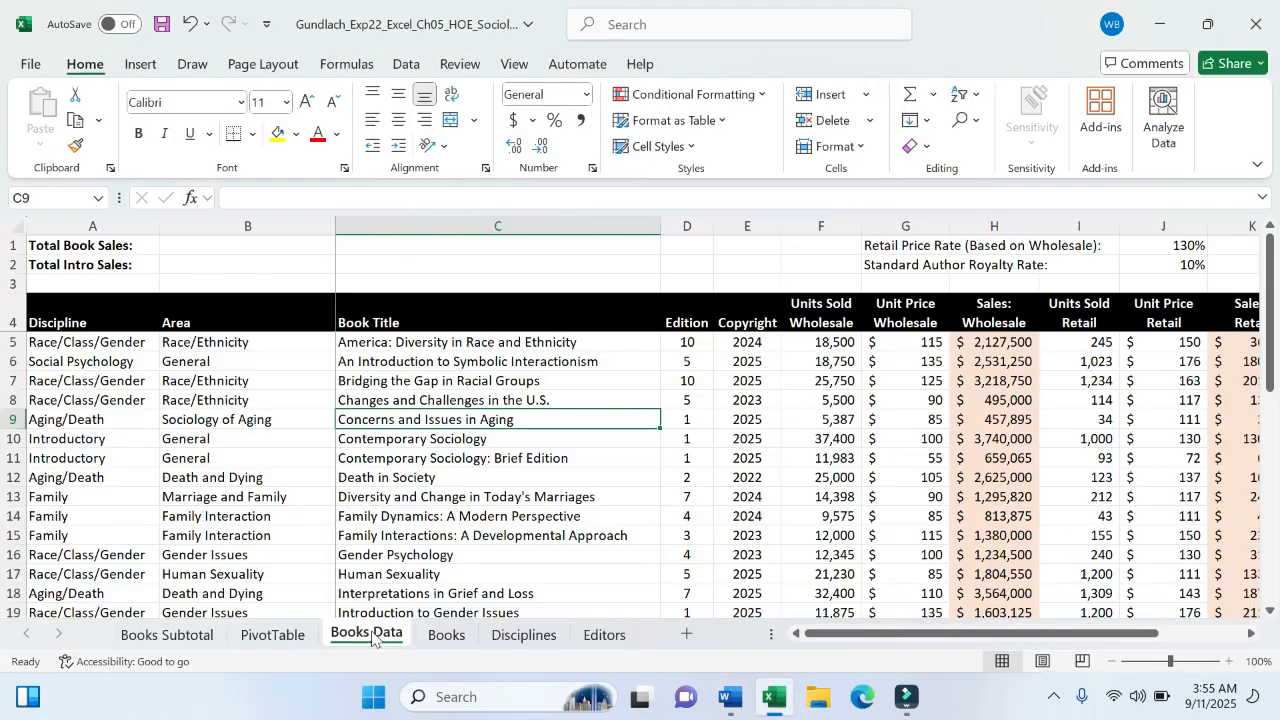
click(729, 697)
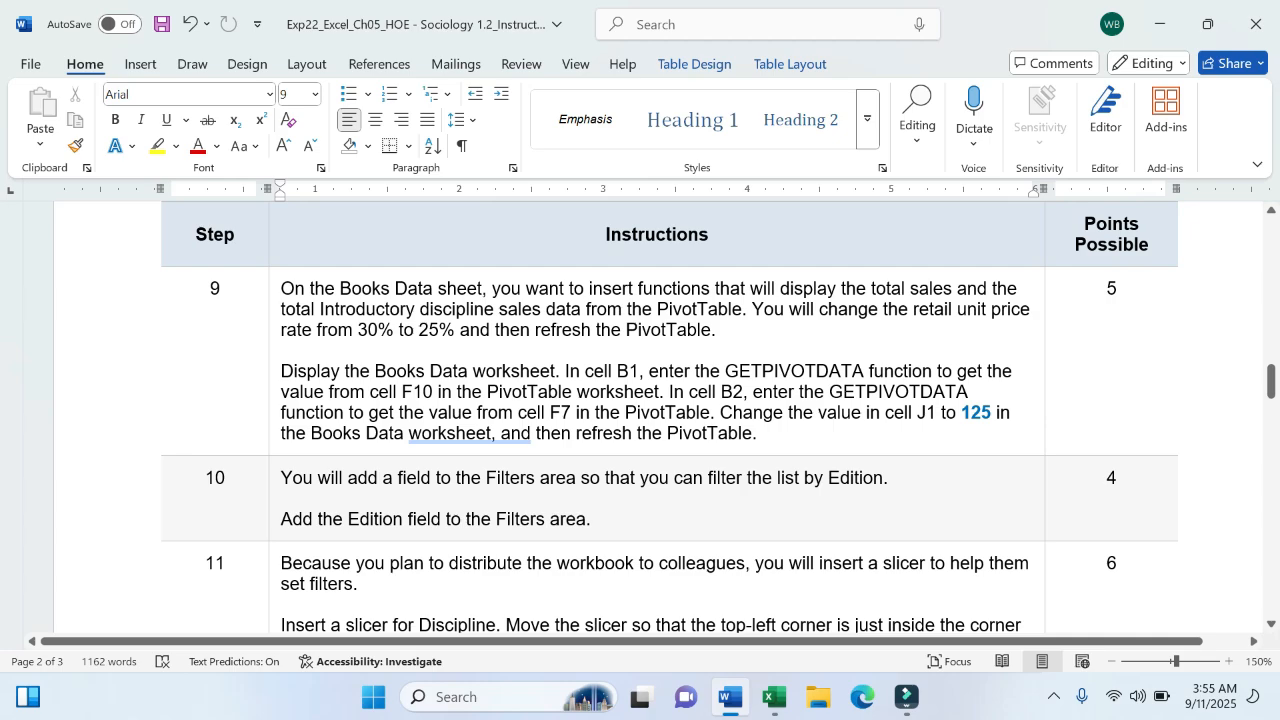
click(773, 697)
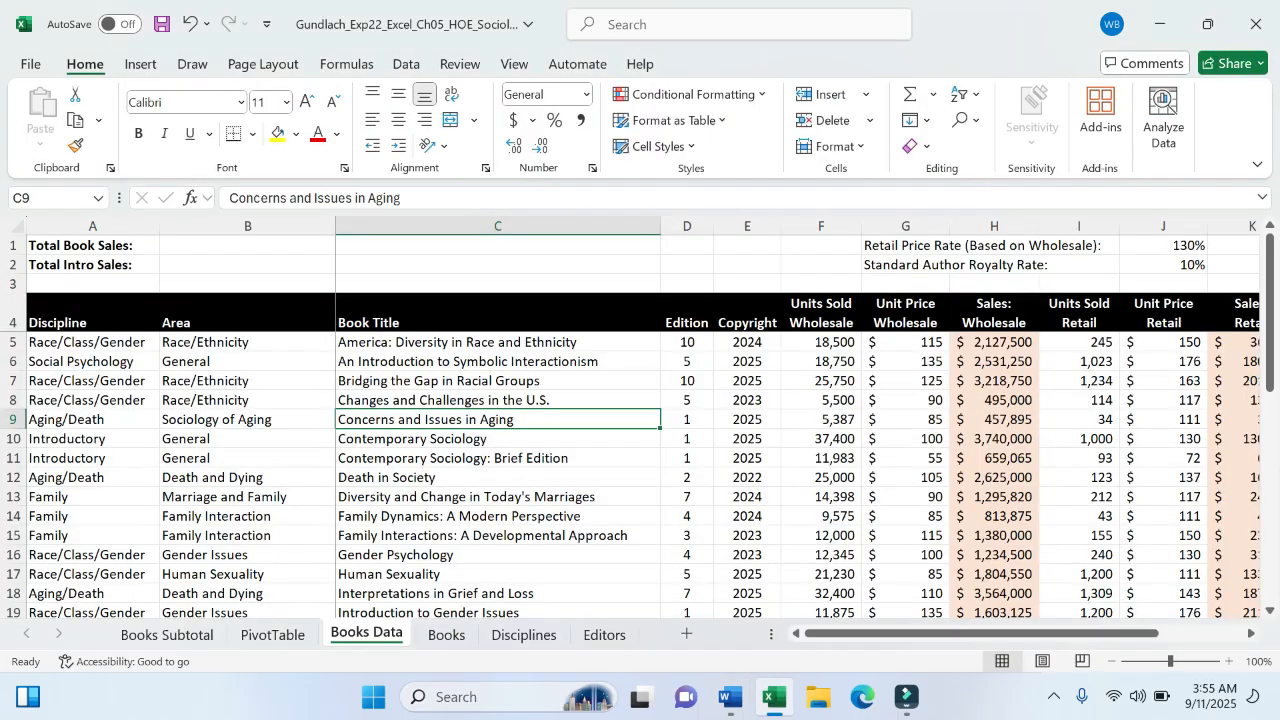
click(730, 697)
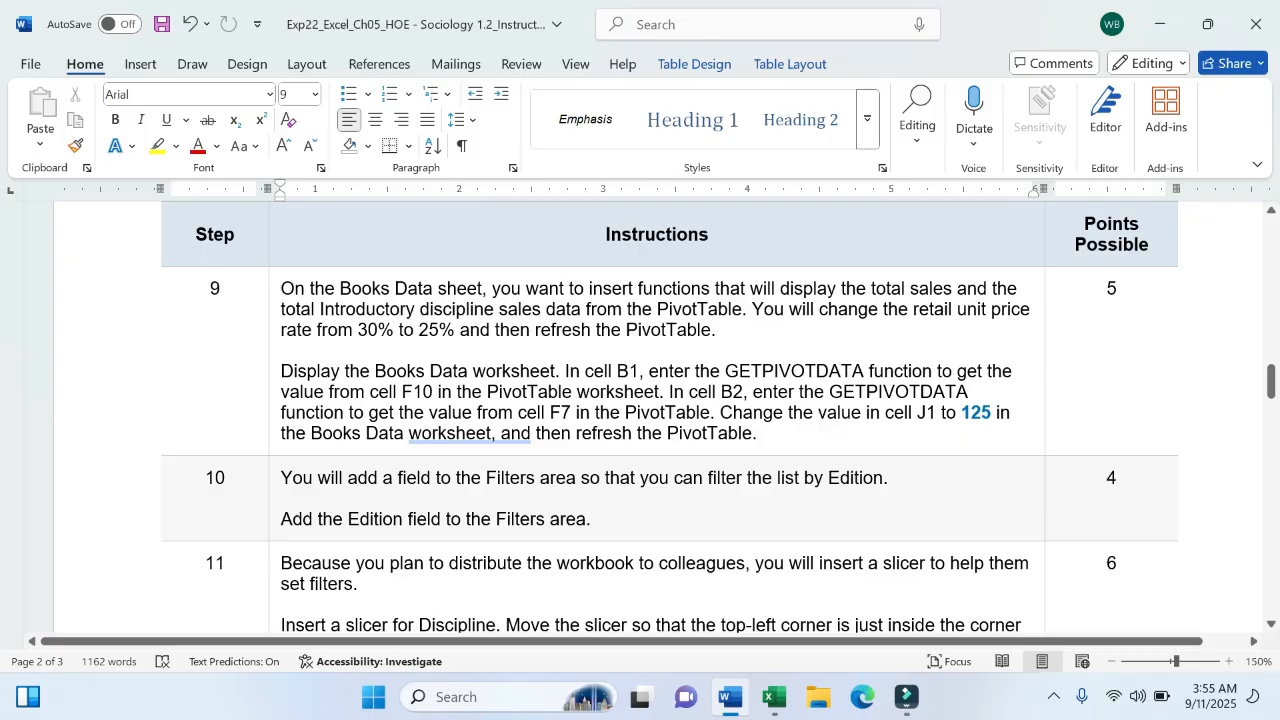
click(773, 697)
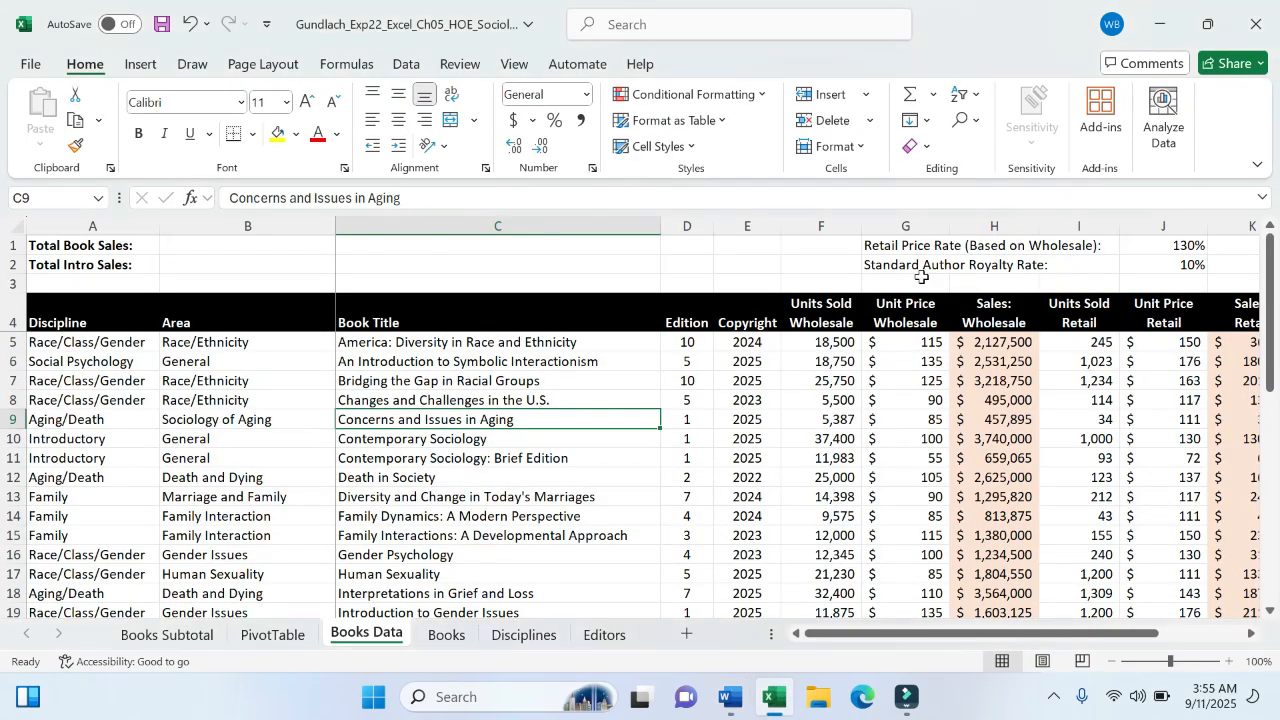
click(282, 245)
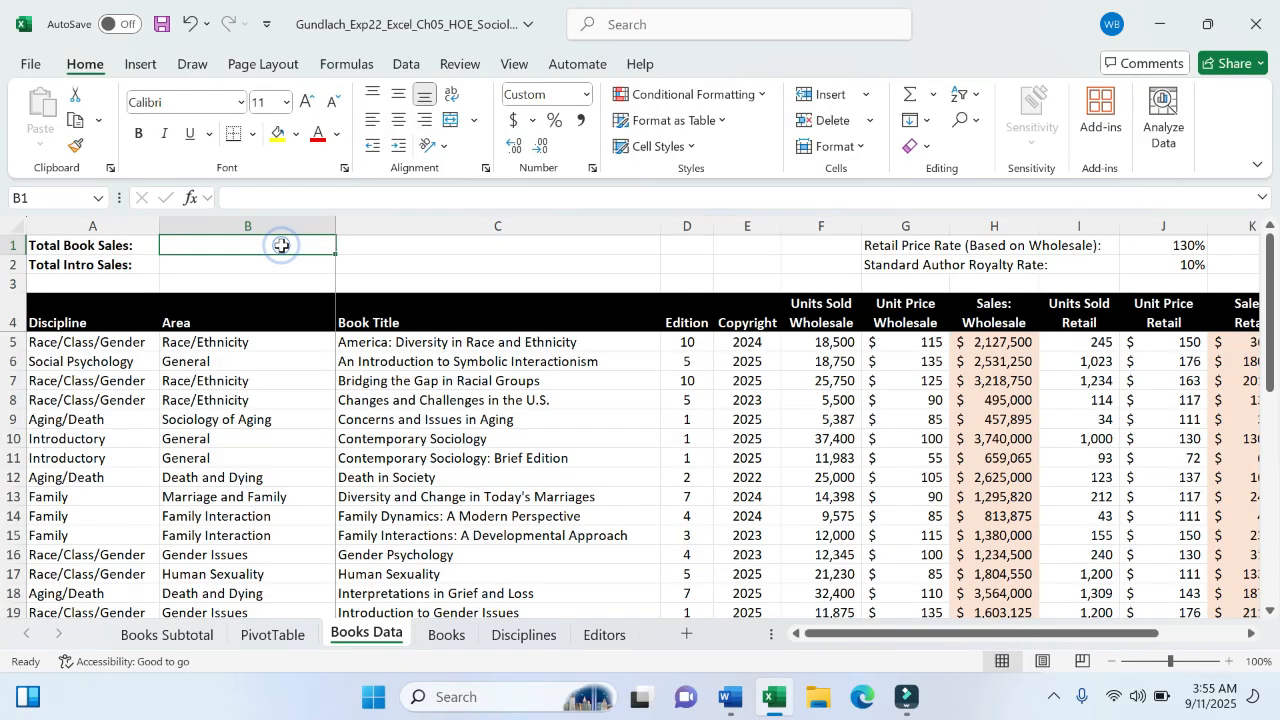
- Put a GETPIVOTDATA formula in B1 referencing the PivotTable grand total in F10 ($17,008)
text(=)
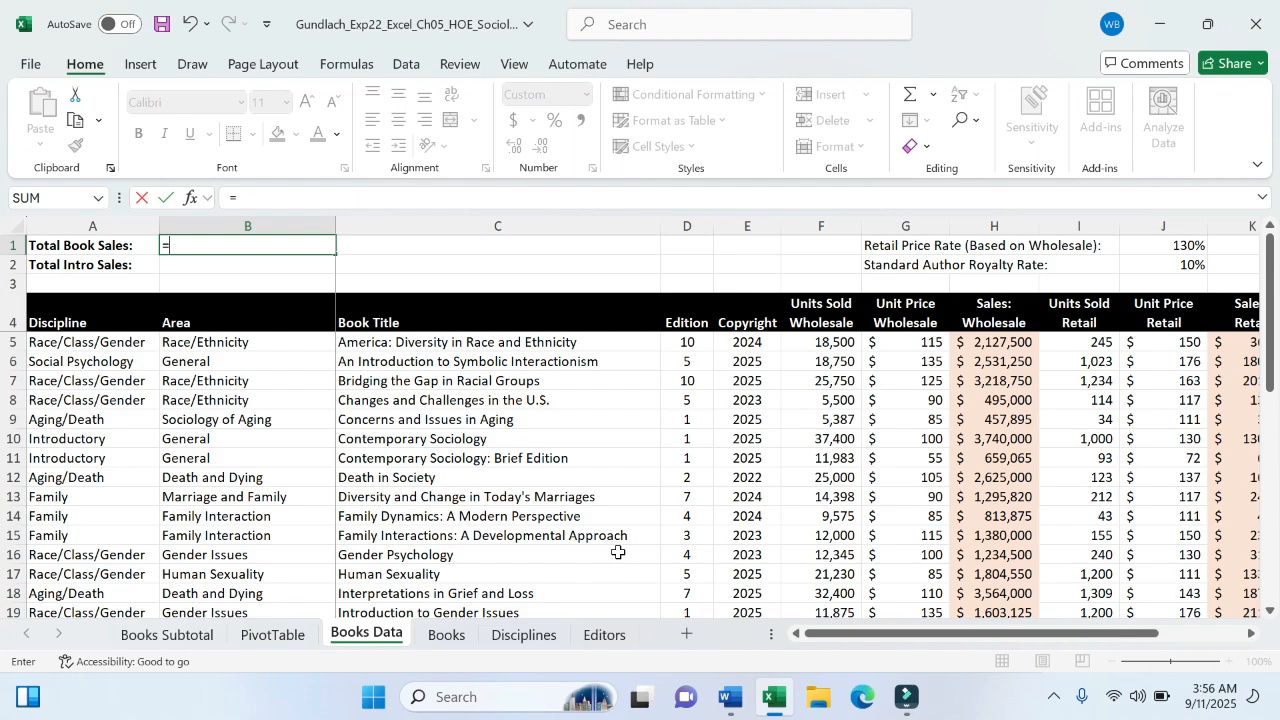
click(728, 697)
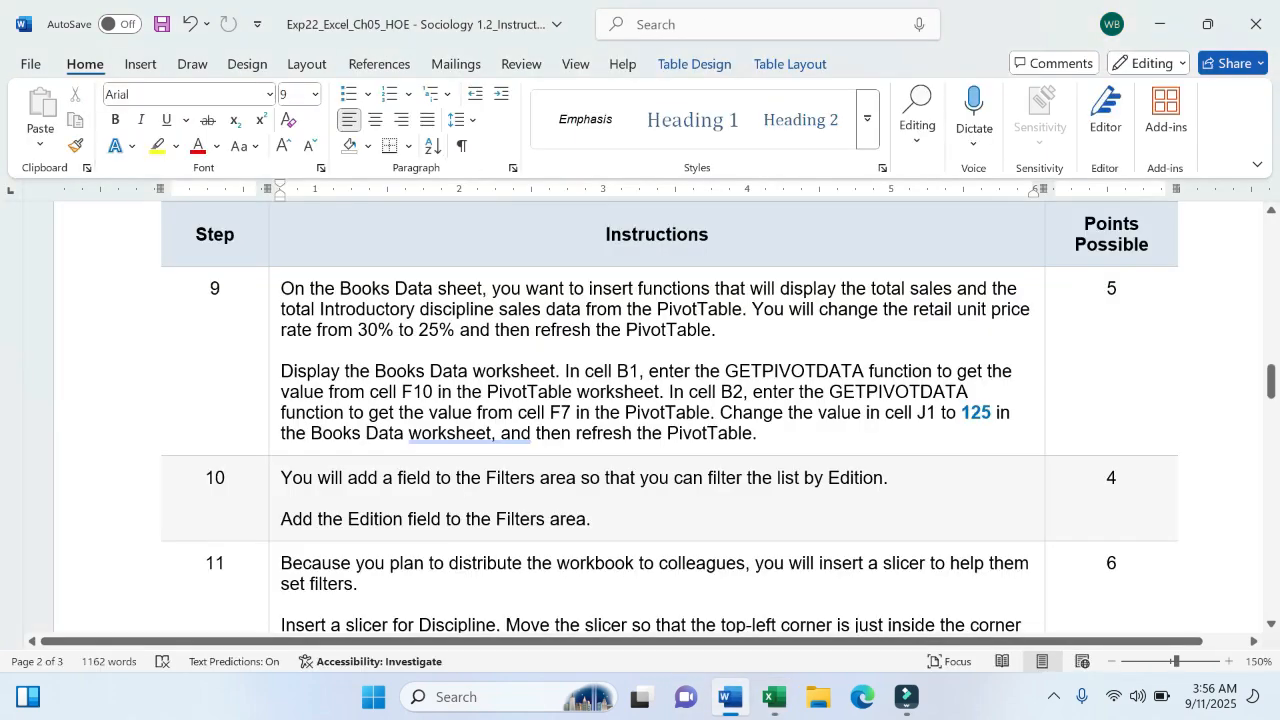
drag(370, 392, 572, 393)
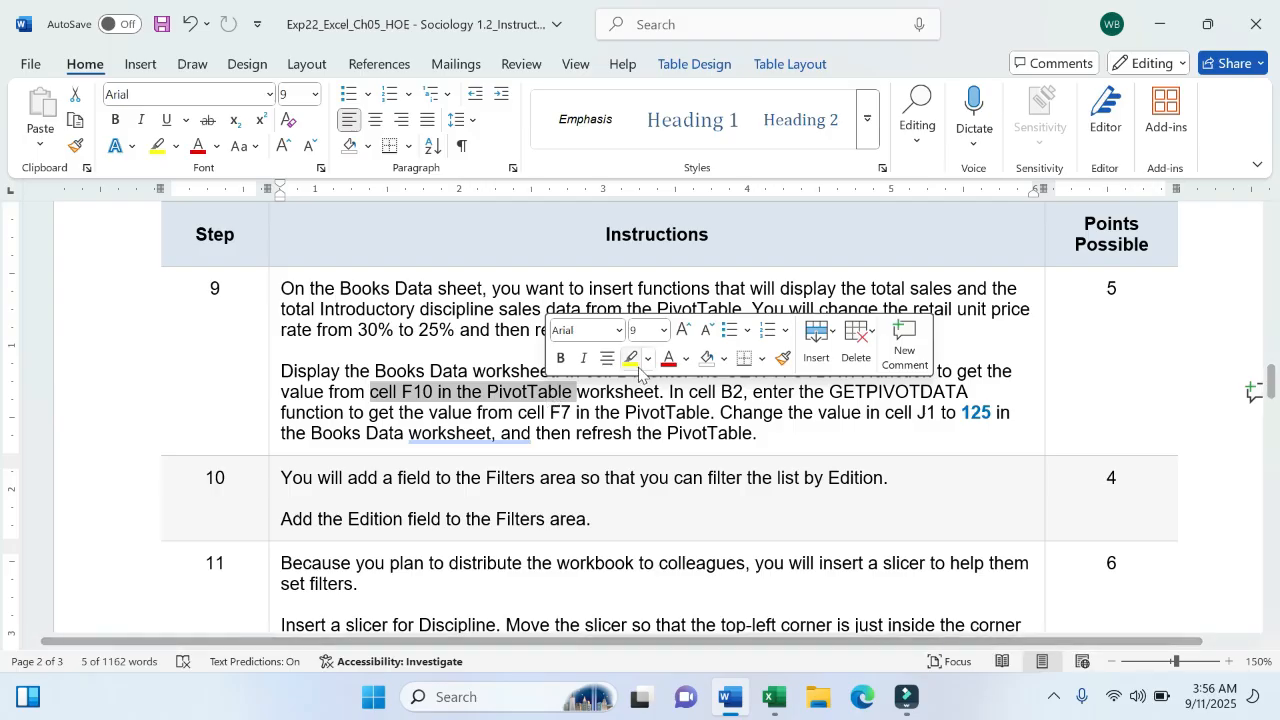
click(632, 362)
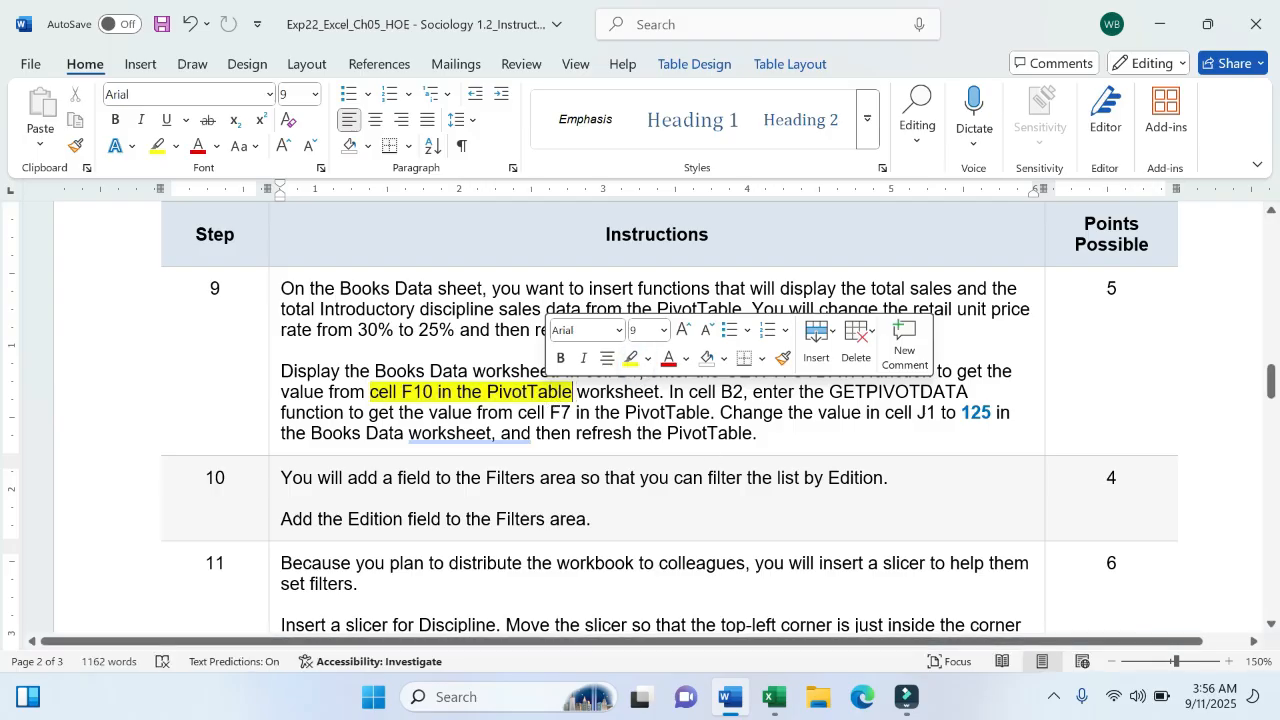
click(773, 697)
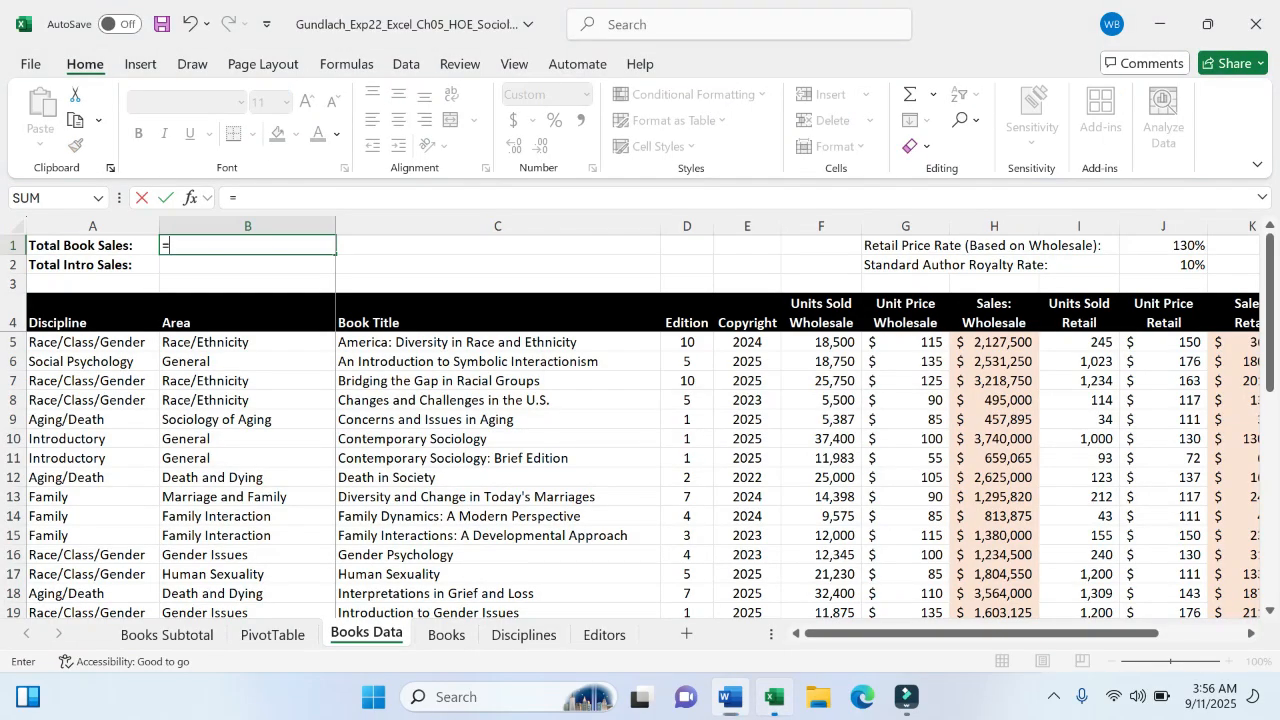
click(264, 633)
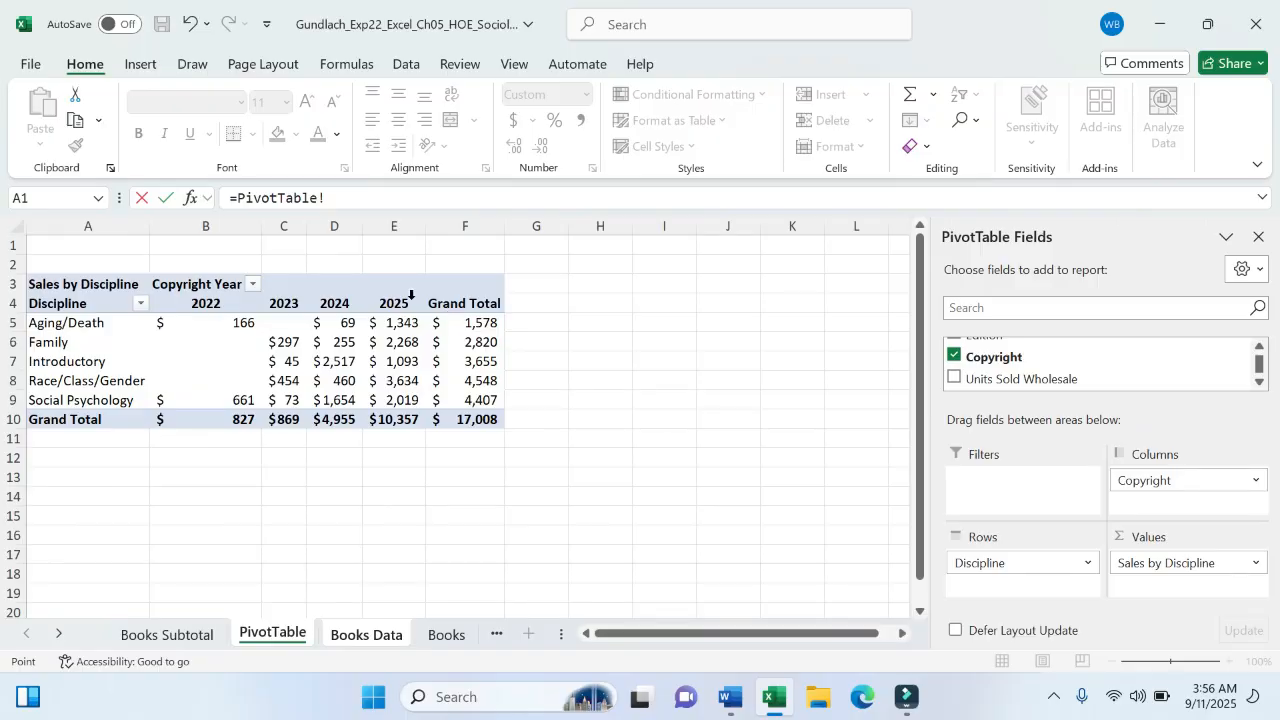
click(476, 420)
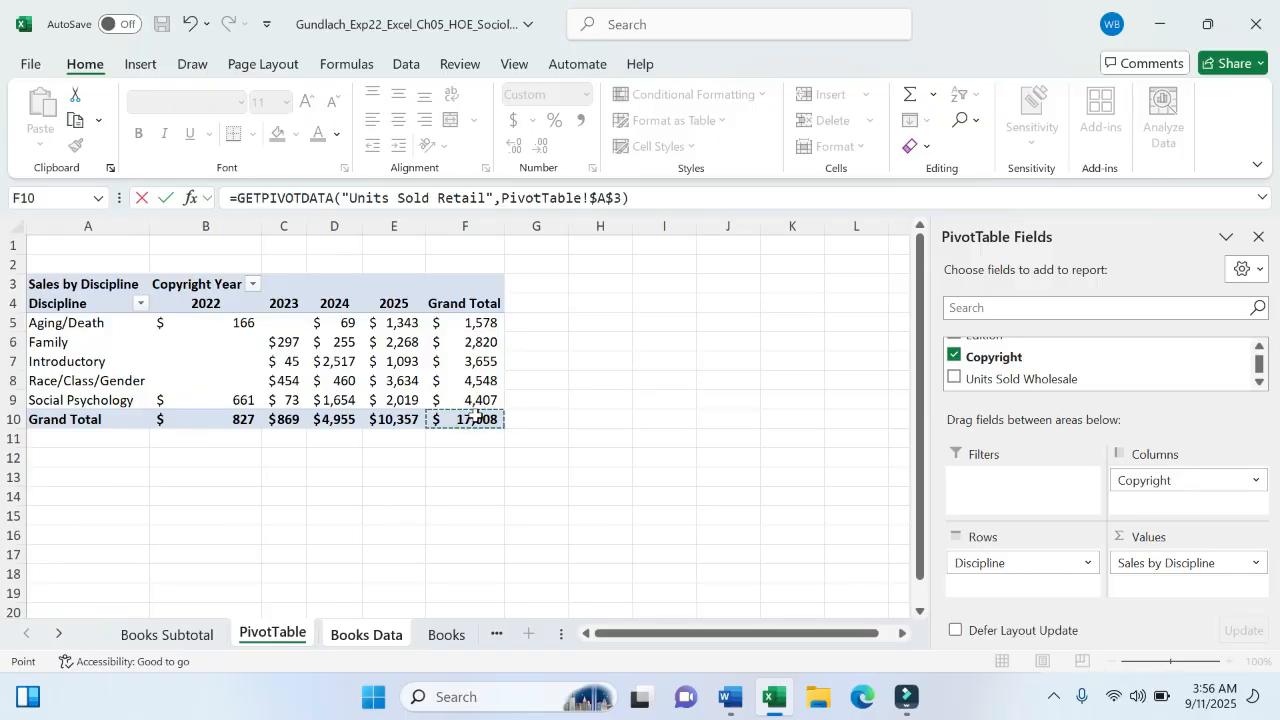
key(Return)
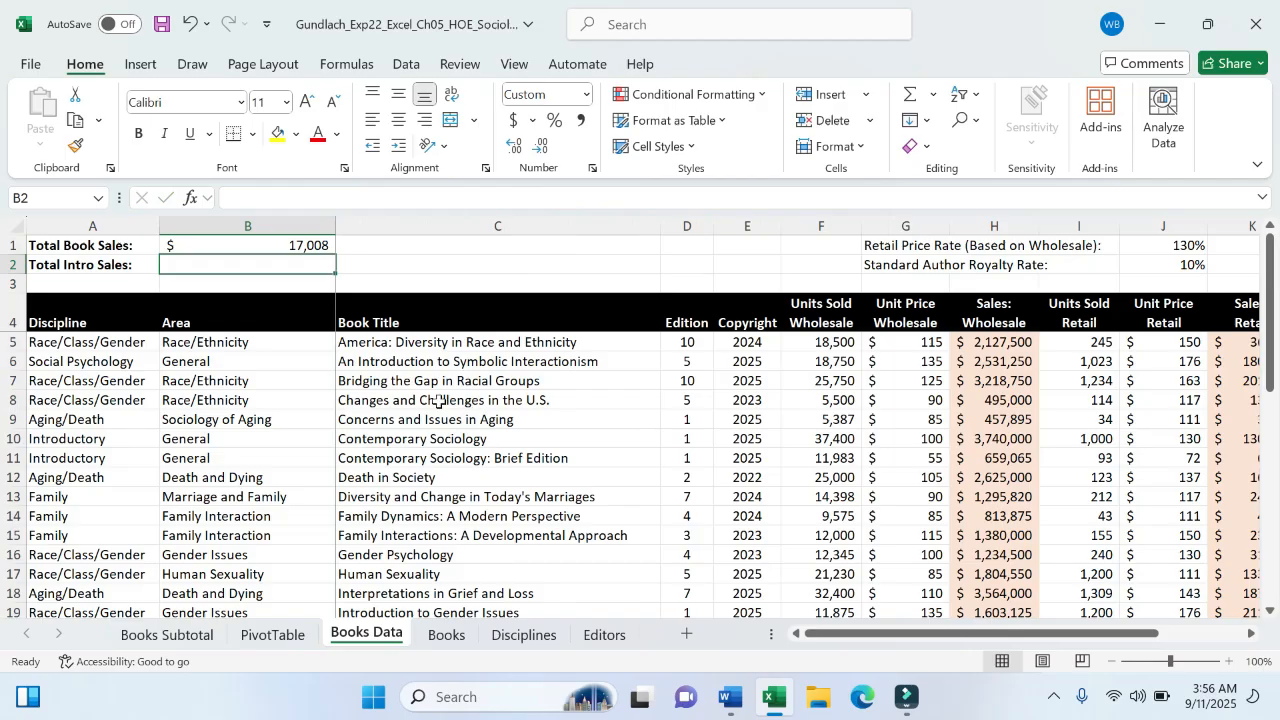
- Review B1's GETPIVOTDATA formula in the formula bar, leaving it unchanged
click(281, 247)
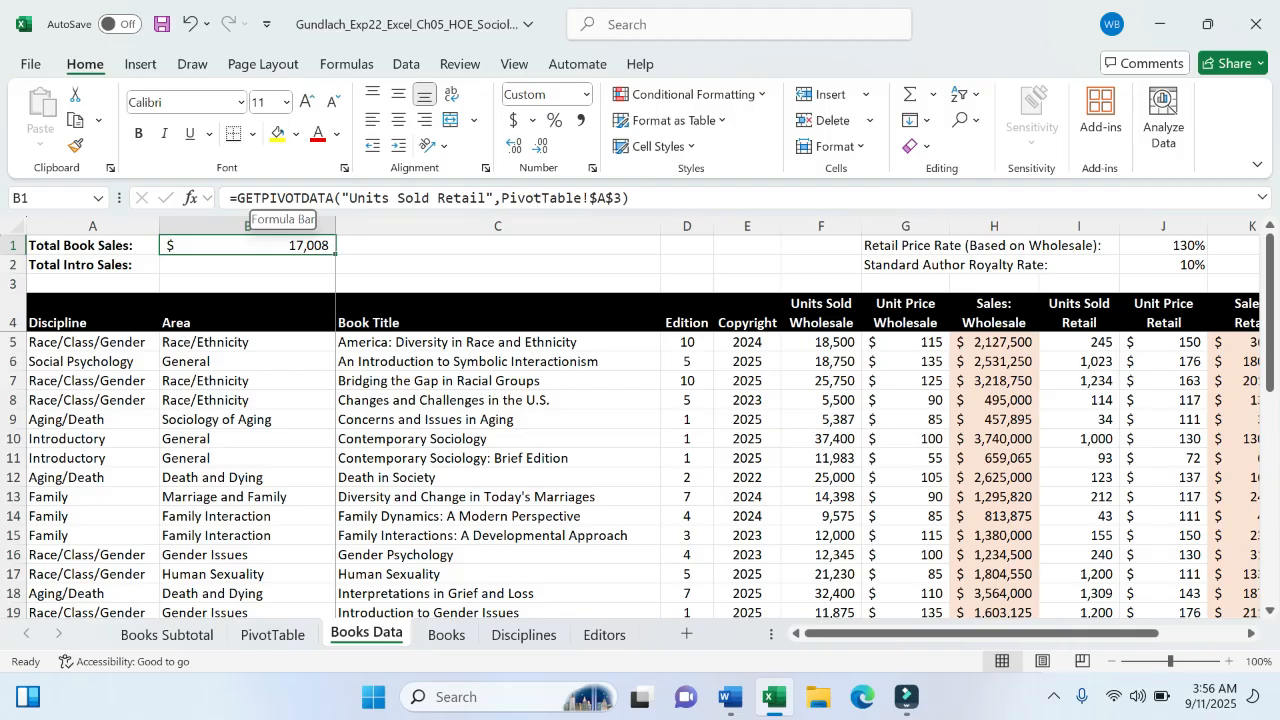
click(237, 197)
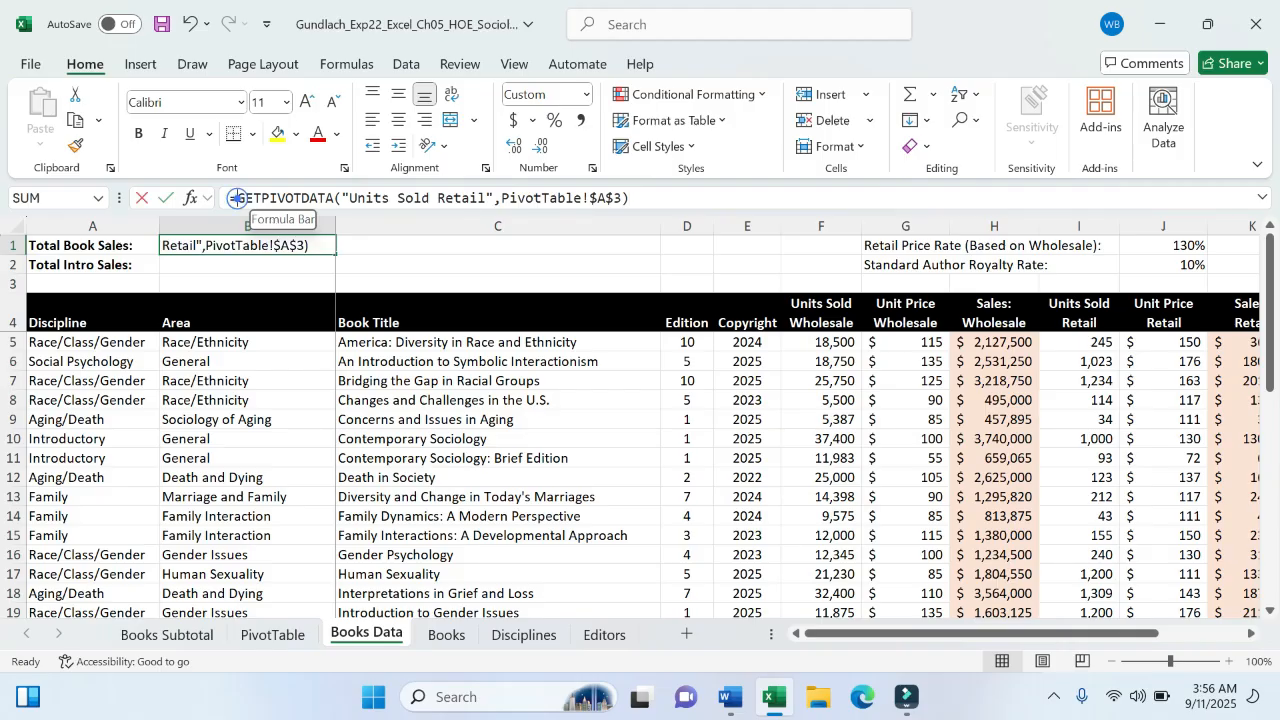
drag(237, 197, 630, 198)
click(688, 205)
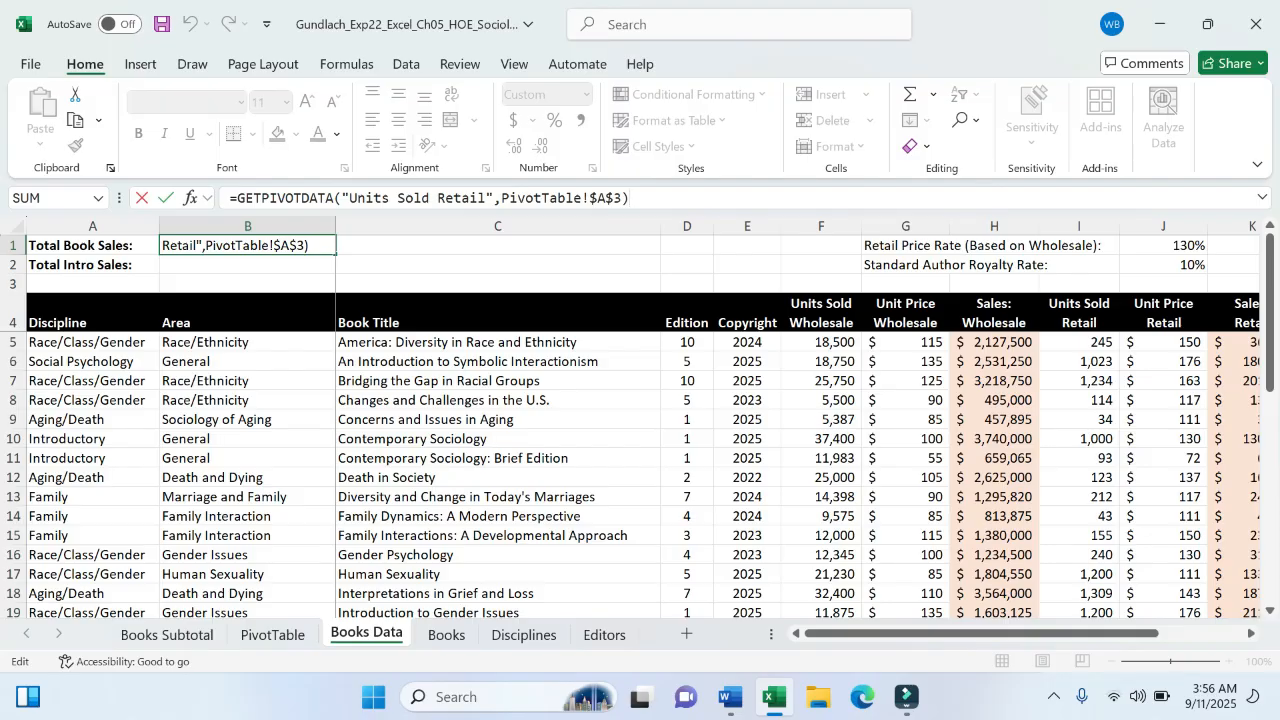
key(Return)
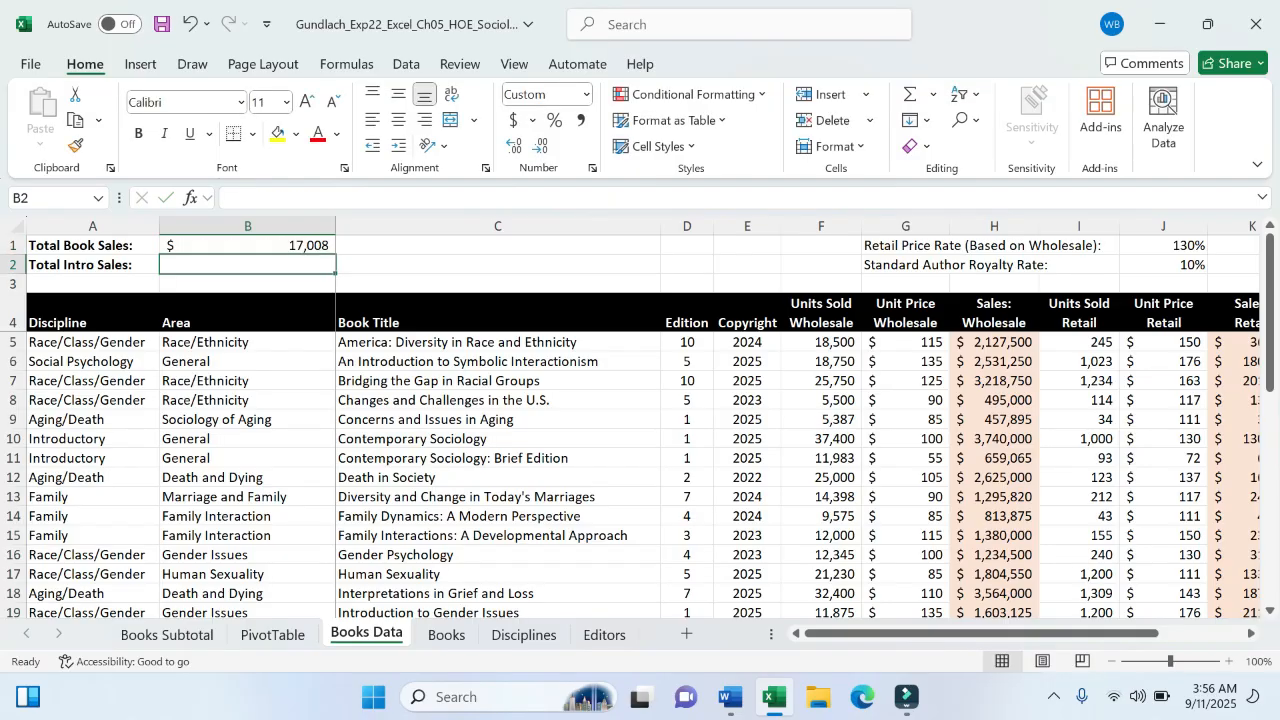
click(729, 700)
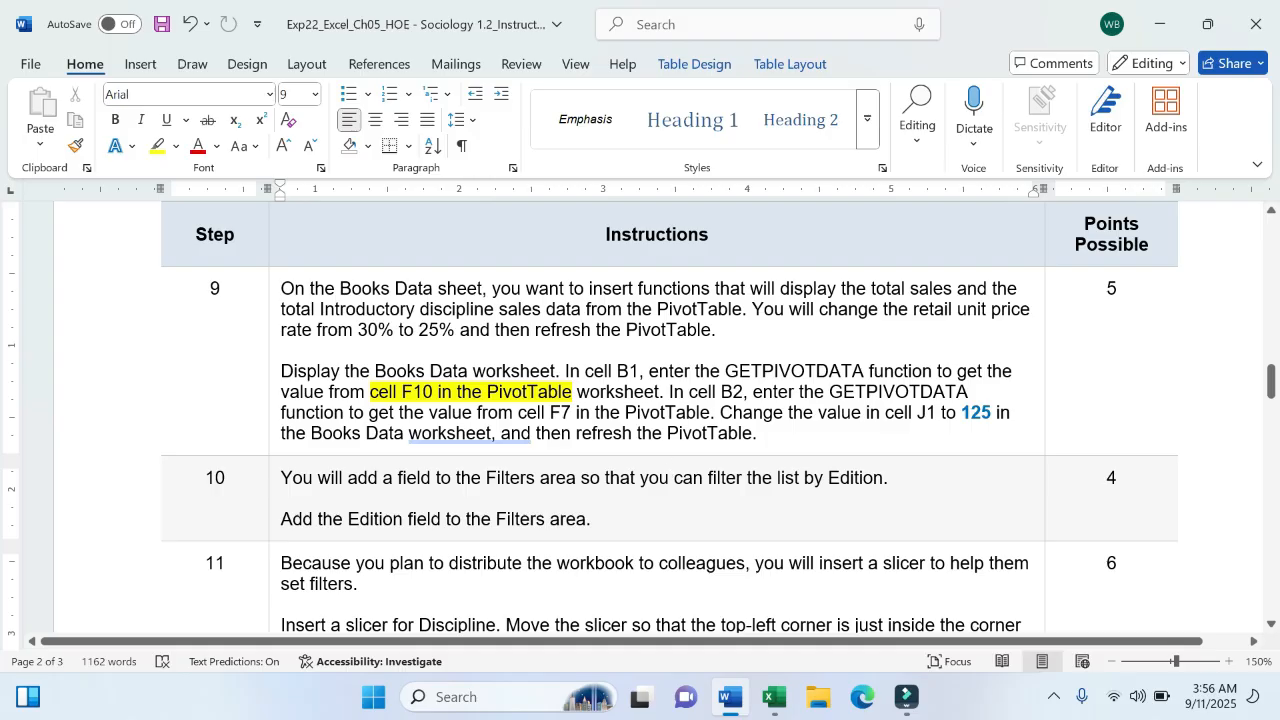
- Fill B2 with a GETPIVOTDATA formula referencing the Introductory total in PivotTable F7 ($3,655)
click(770, 698)
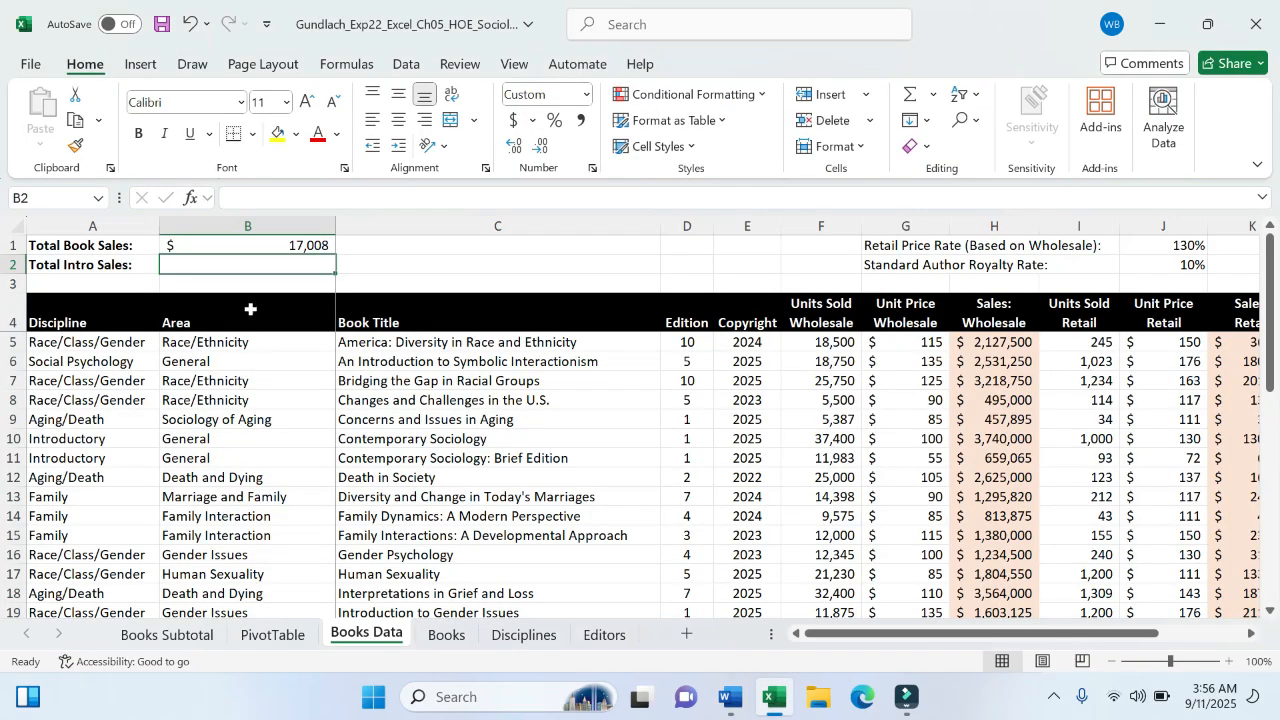
text(=)
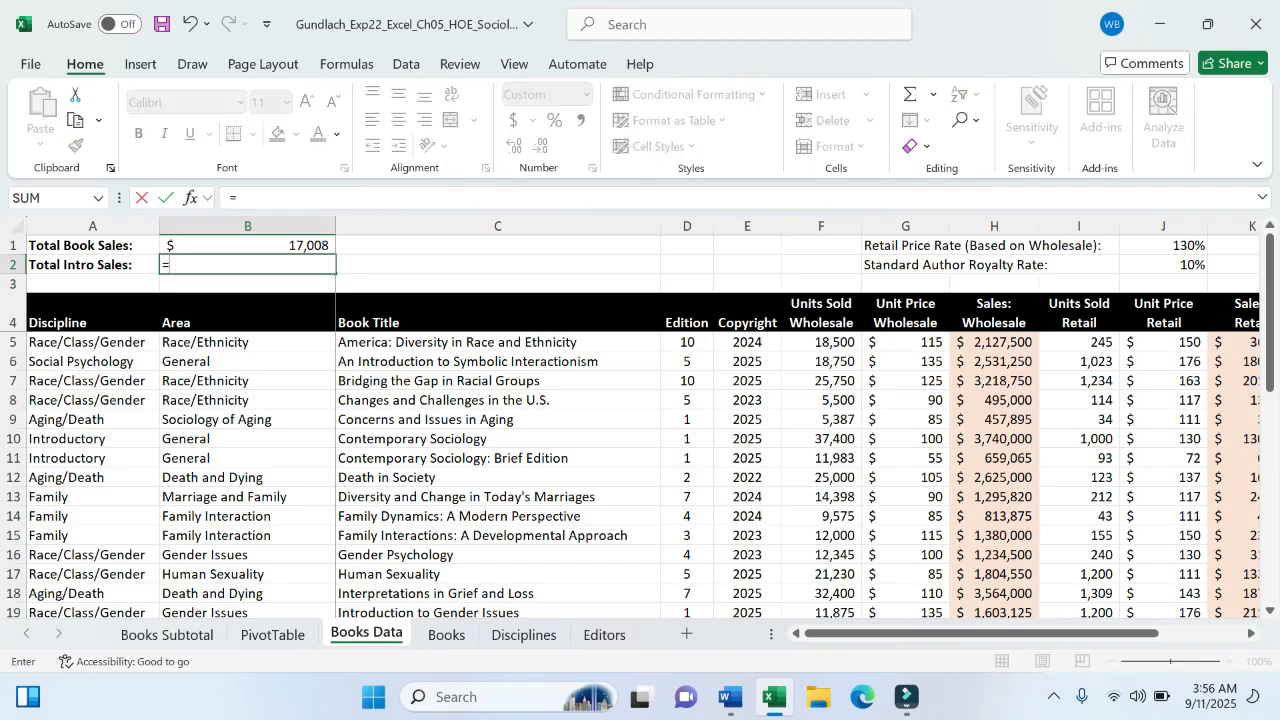
click(729, 699)
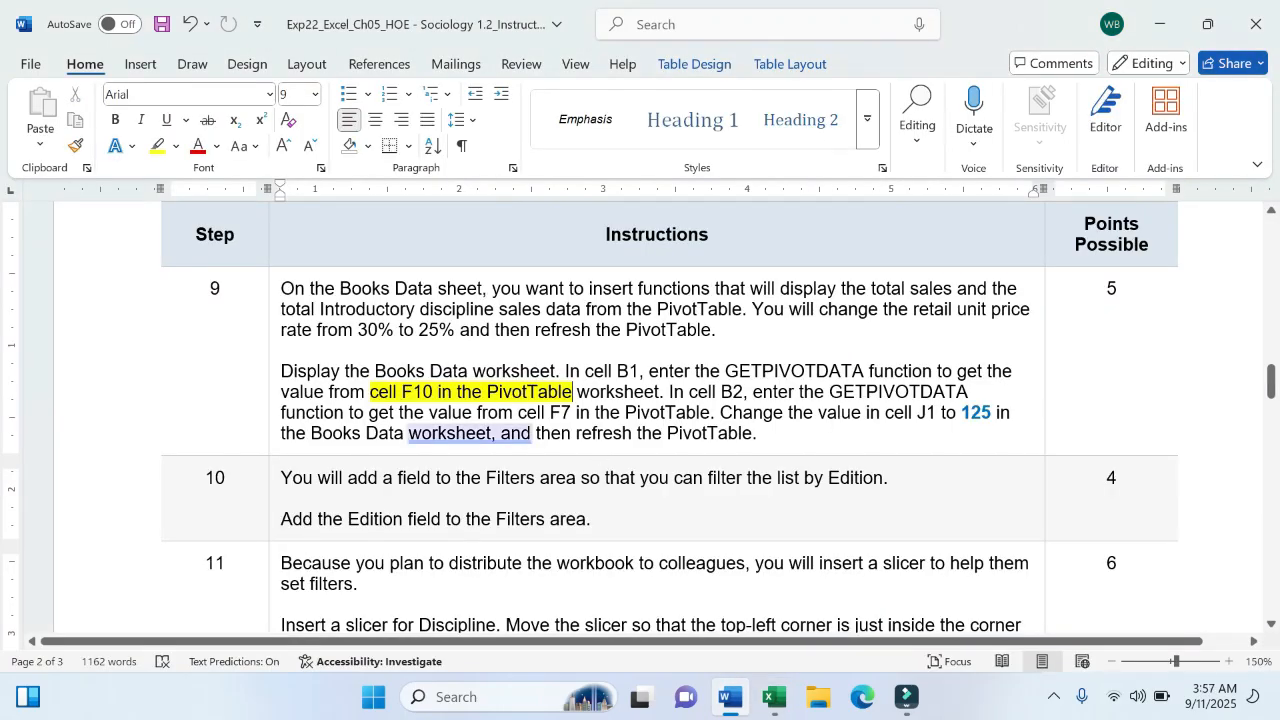
click(772, 699)
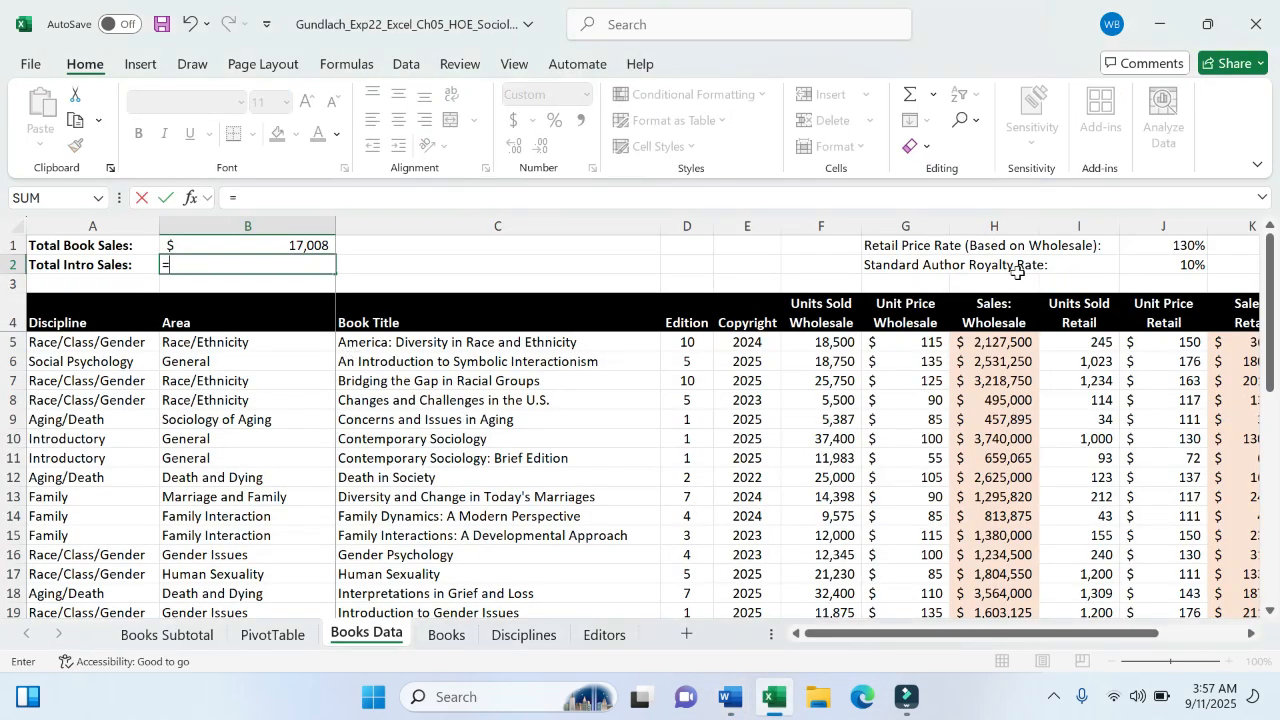
click(293, 648)
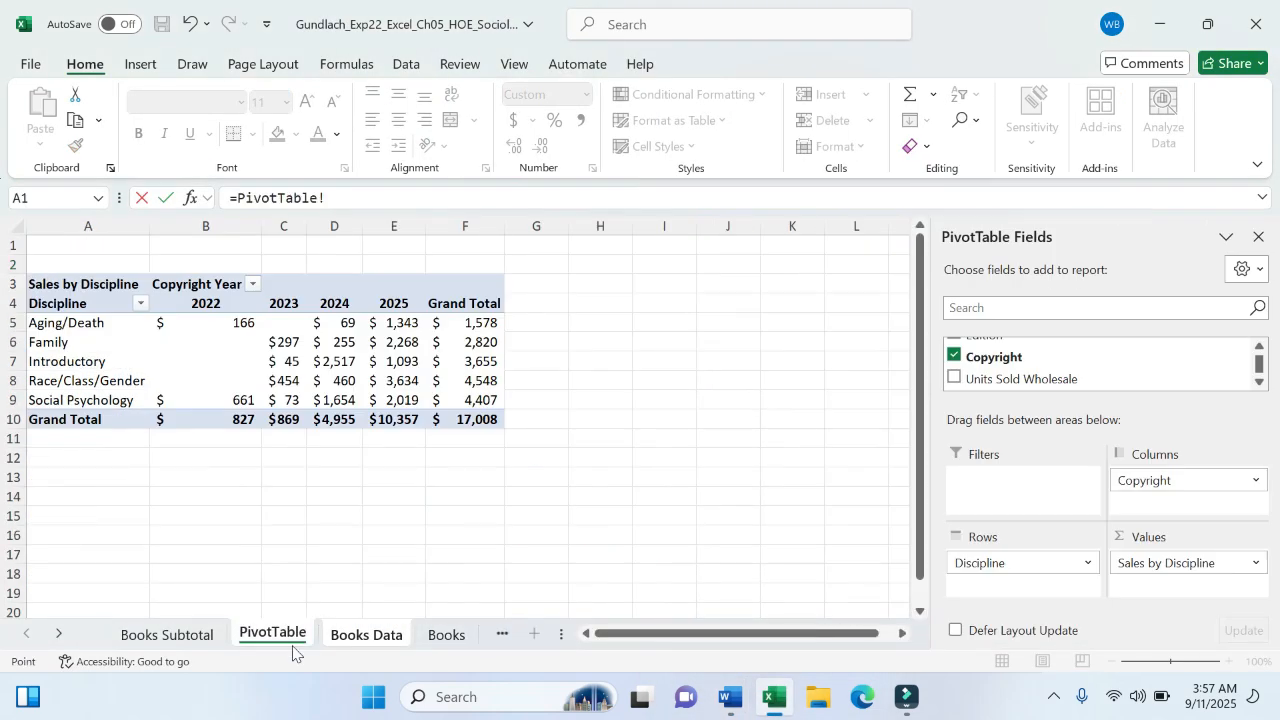
click(474, 361)
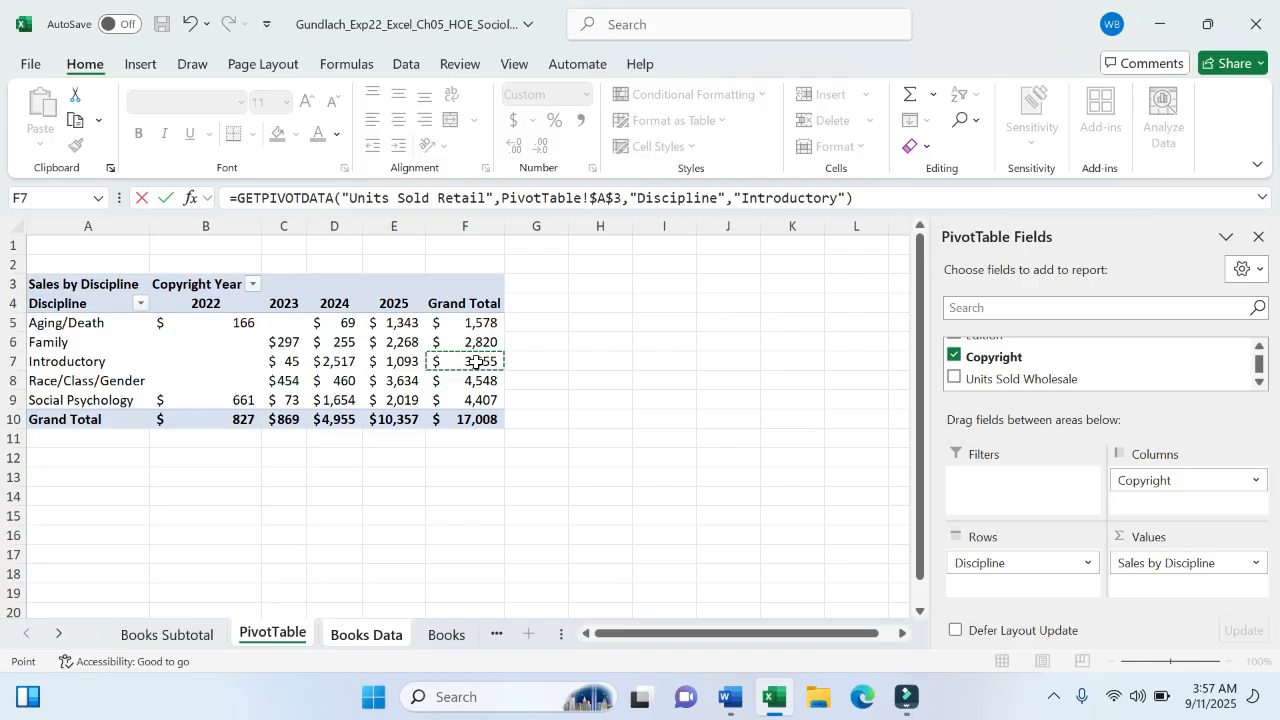
key(ctrl+Page_Down)
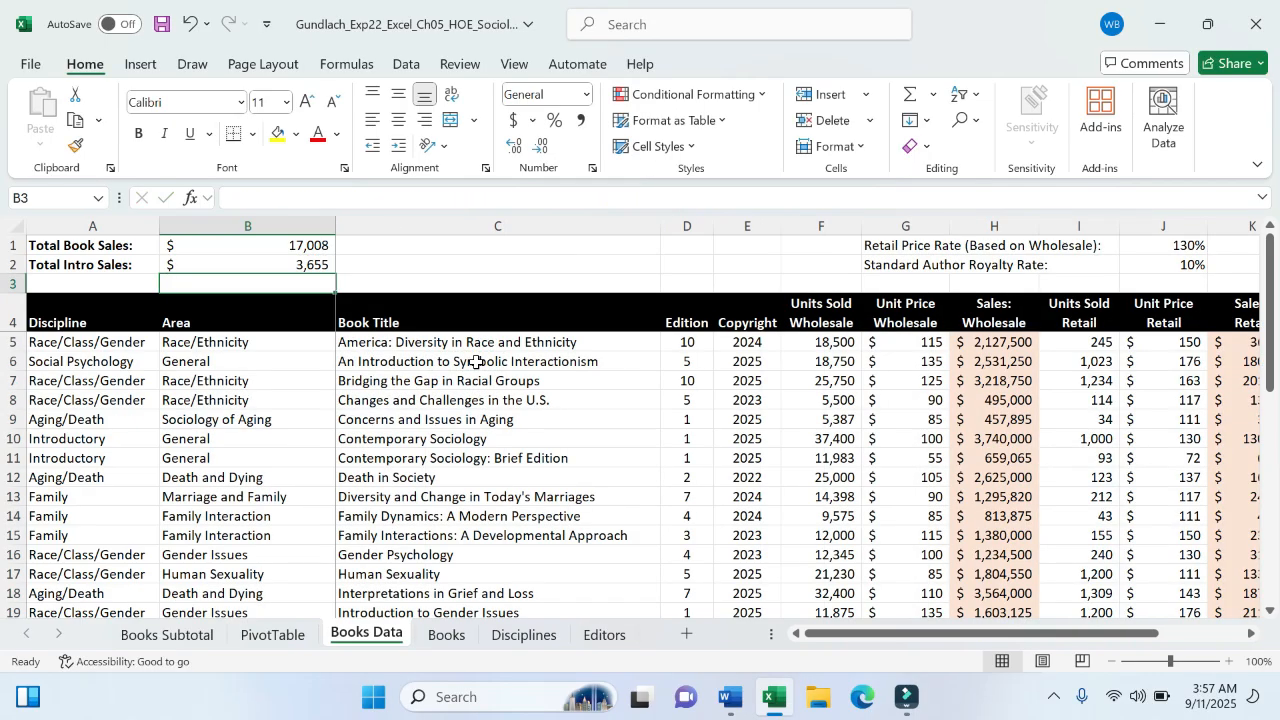
click(208, 240)
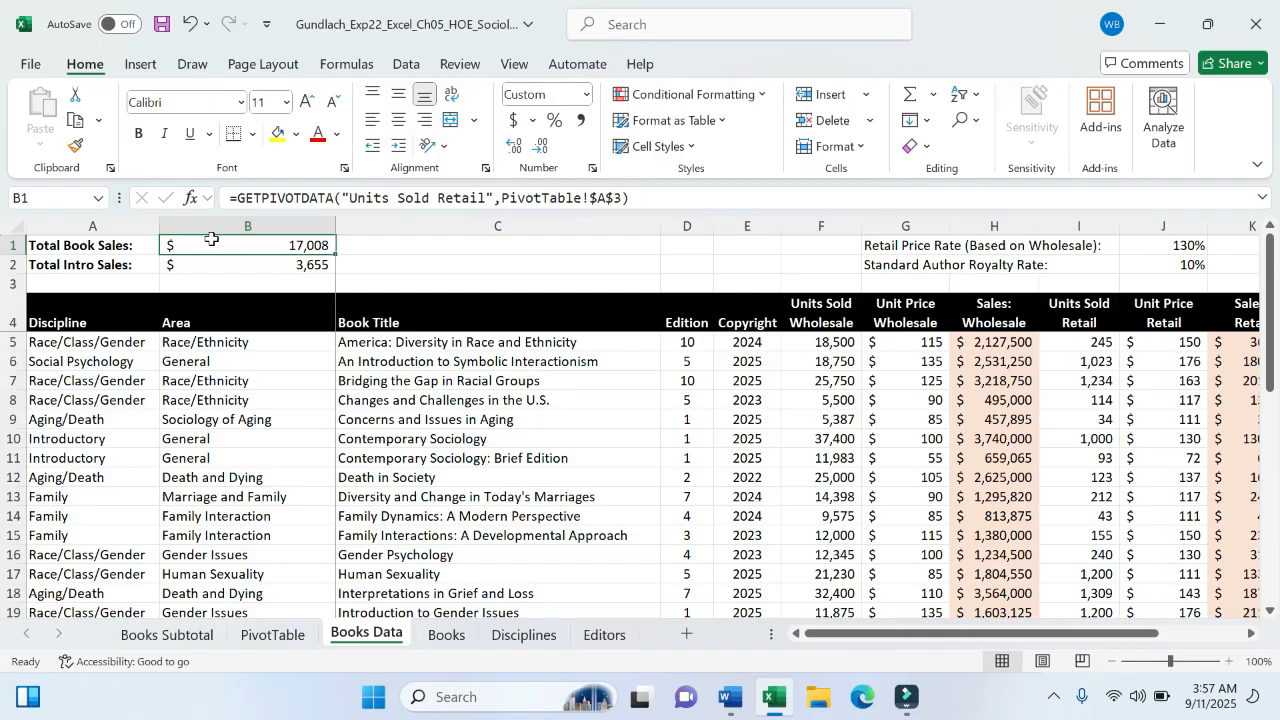
drag(212, 241, 226, 268)
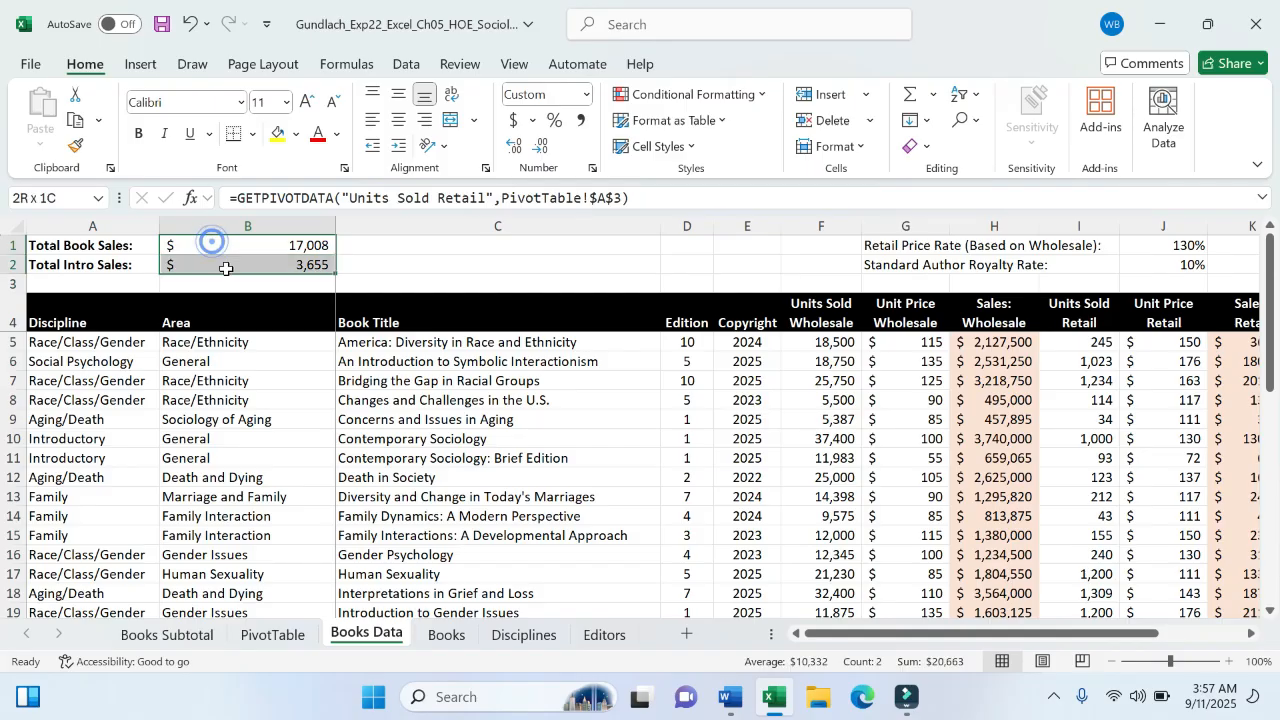
click(368, 263)
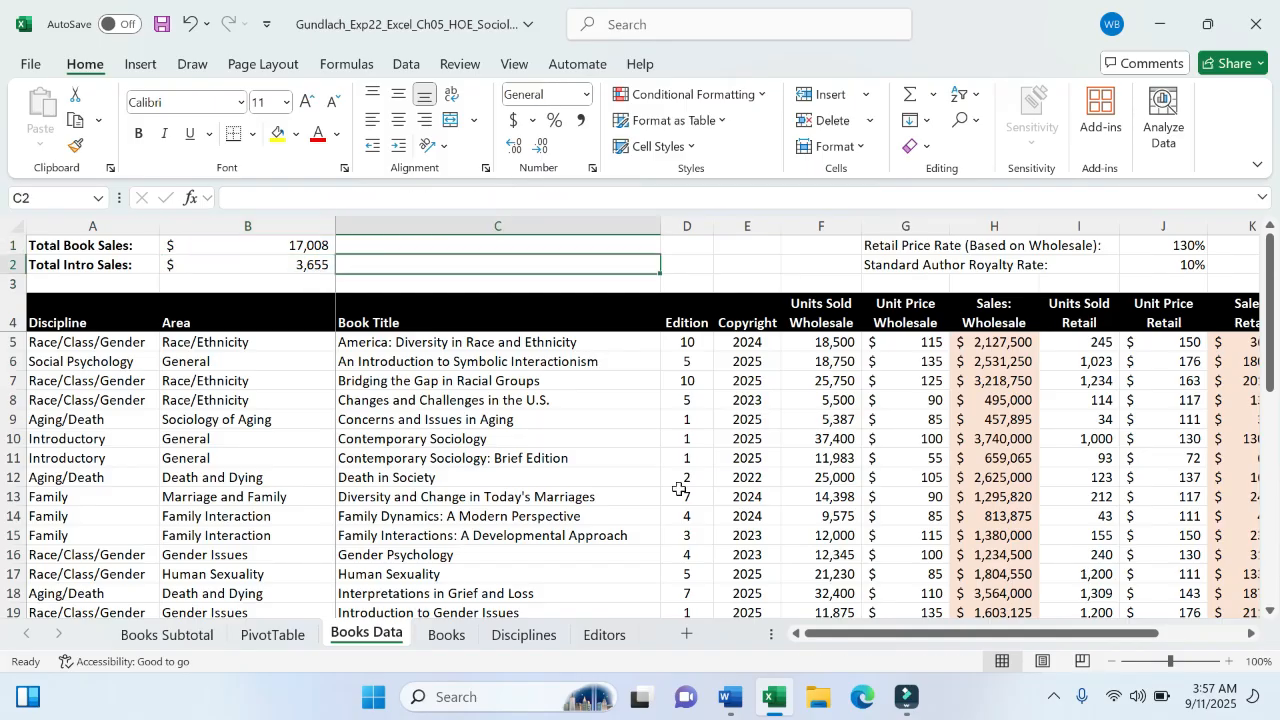
click(726, 696)
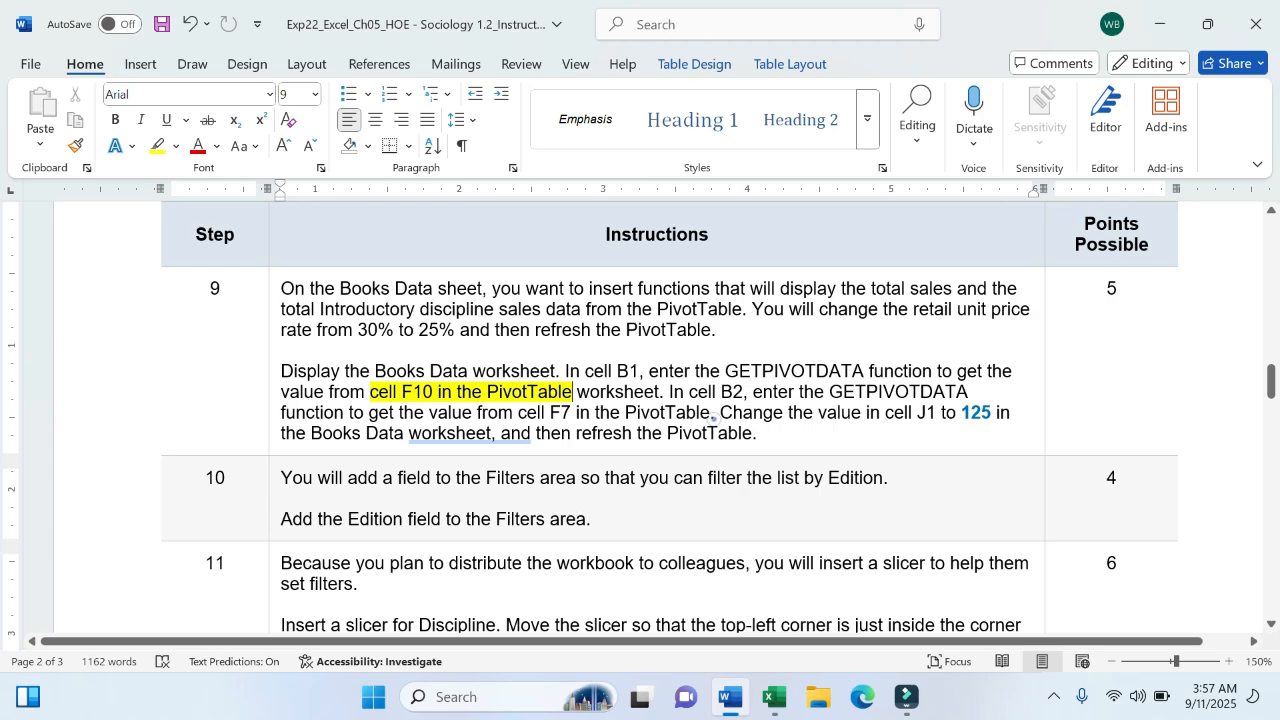
- Highlight the completed step 9 B1 and B2 sentences in yellow, then switch back to Excel
mouse_move(714, 414)
mouse_down()
mouse_move(473, 373)
mouse_move(371, 392)
mouse_move(262, 378)
mouse_move(714, 414)
mouse_up()
click(282, 370)
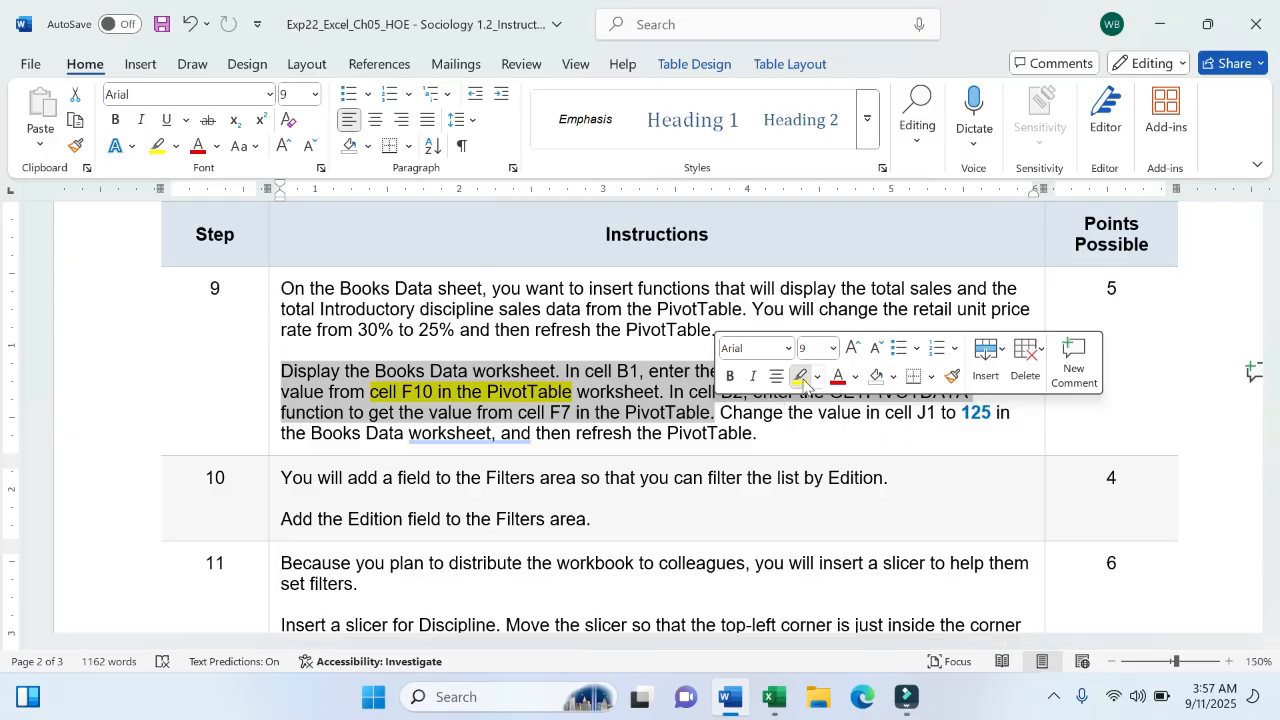
click(801, 376)
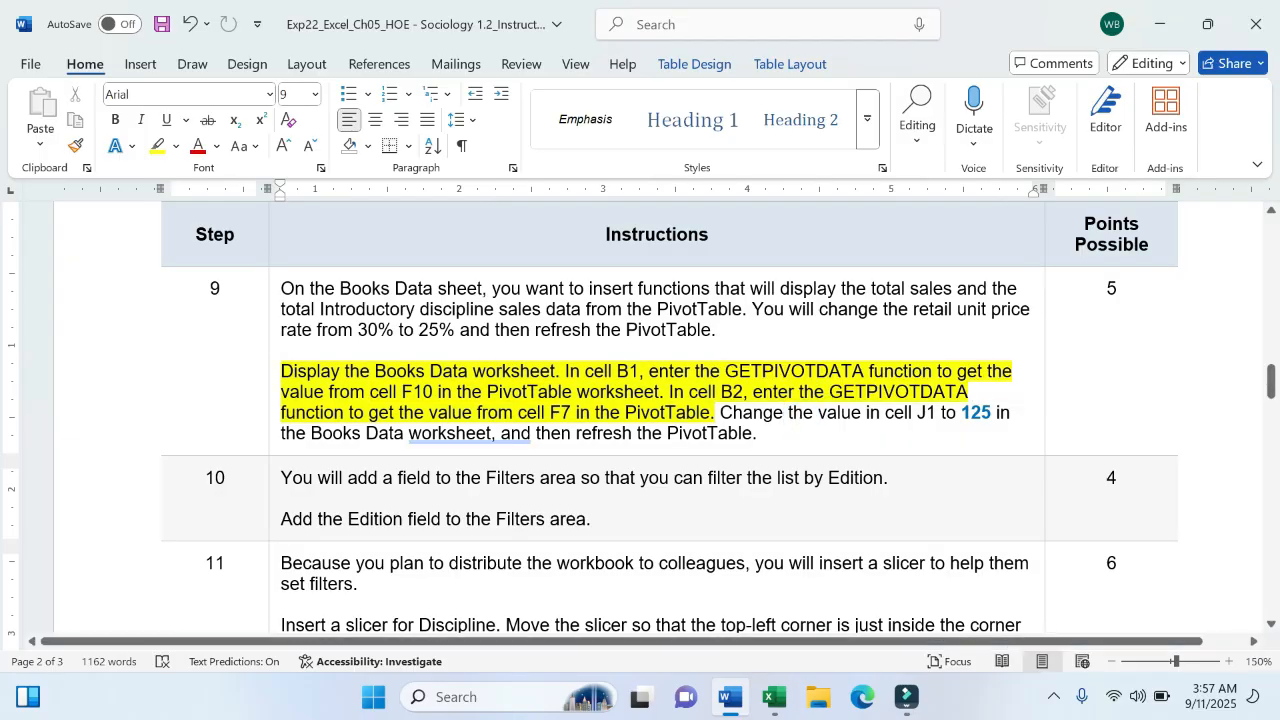
click(775, 697)
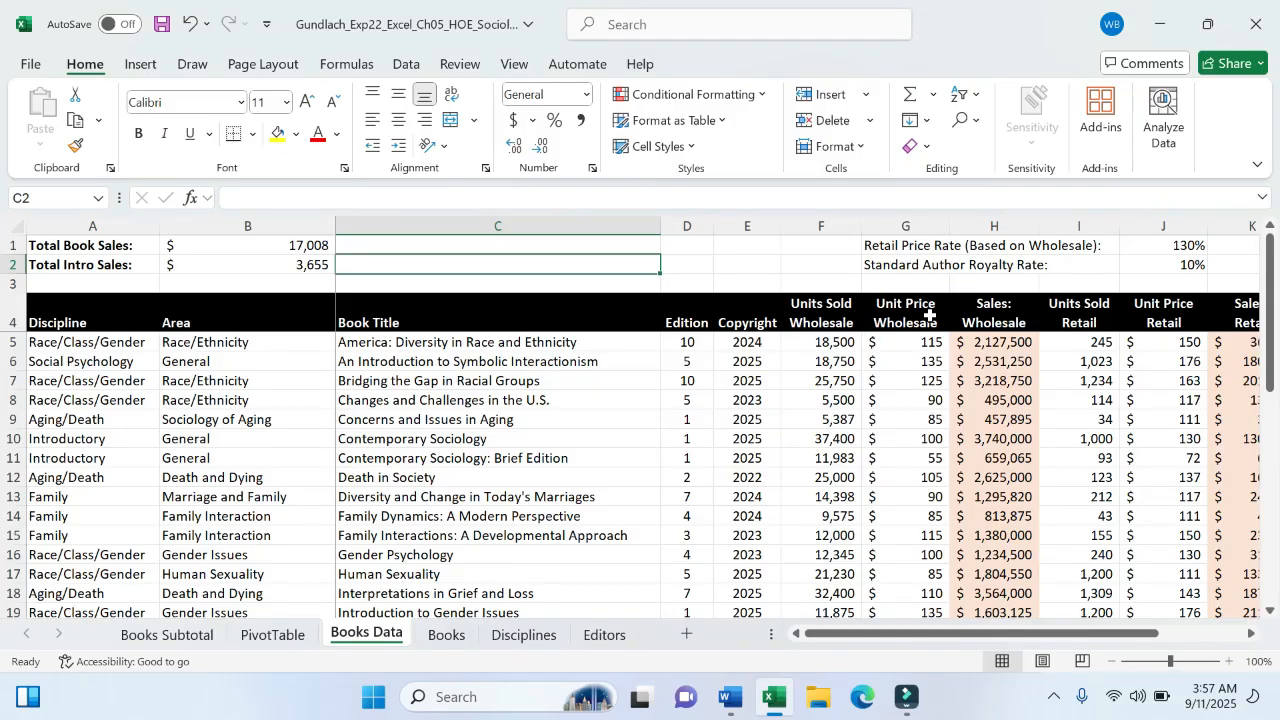
- Change the J1 retail price rate from 130% to 125%
click(1166, 249)
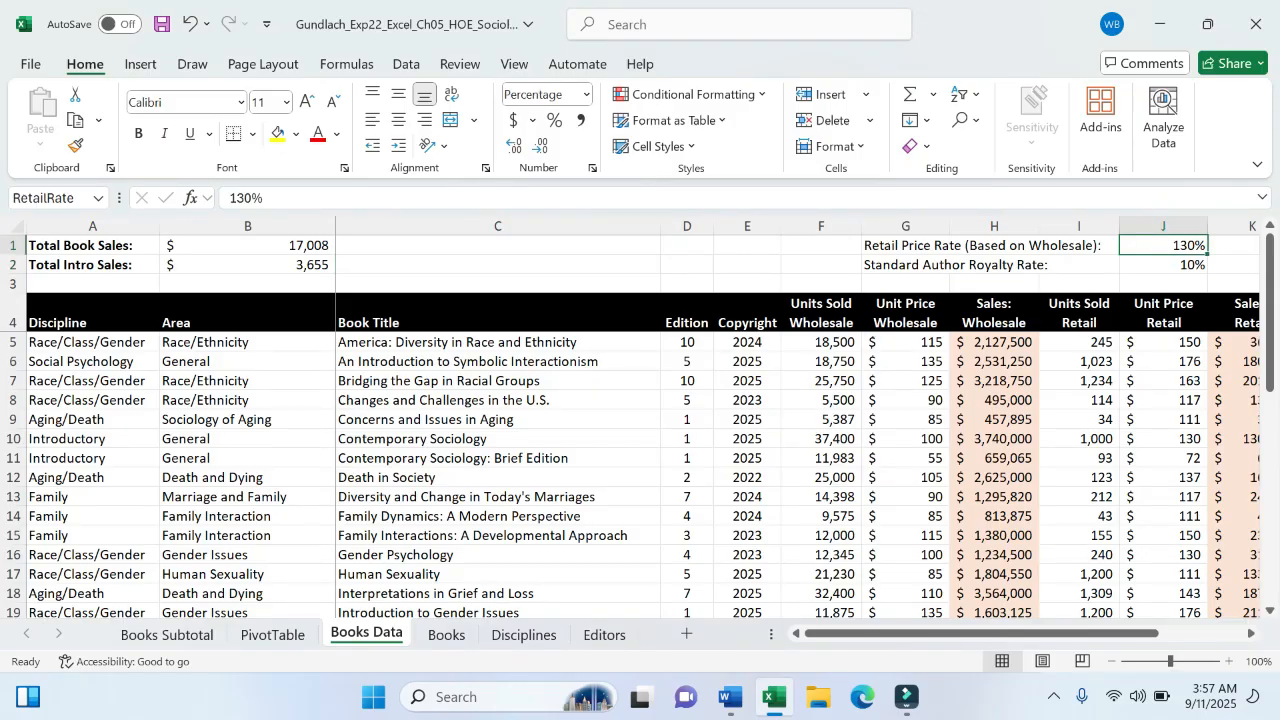
click(258, 199)
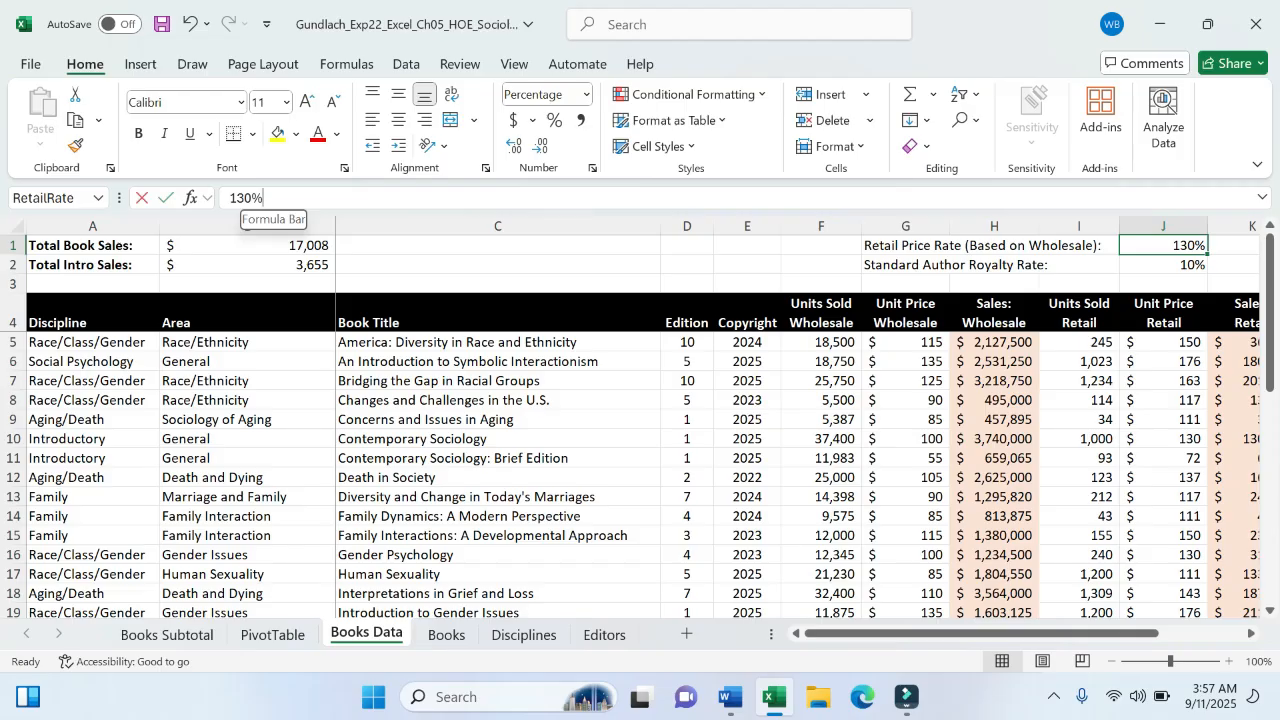
key(BackSpace)
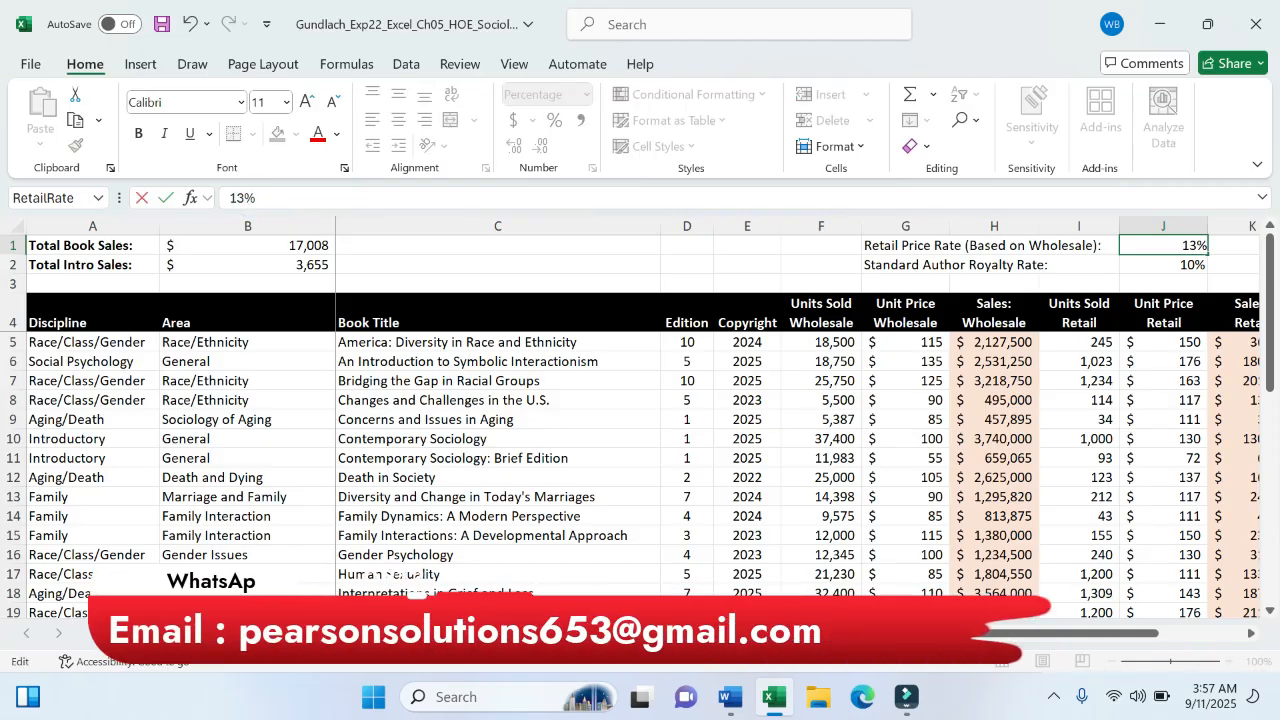
key(BackSpace)
text(25)
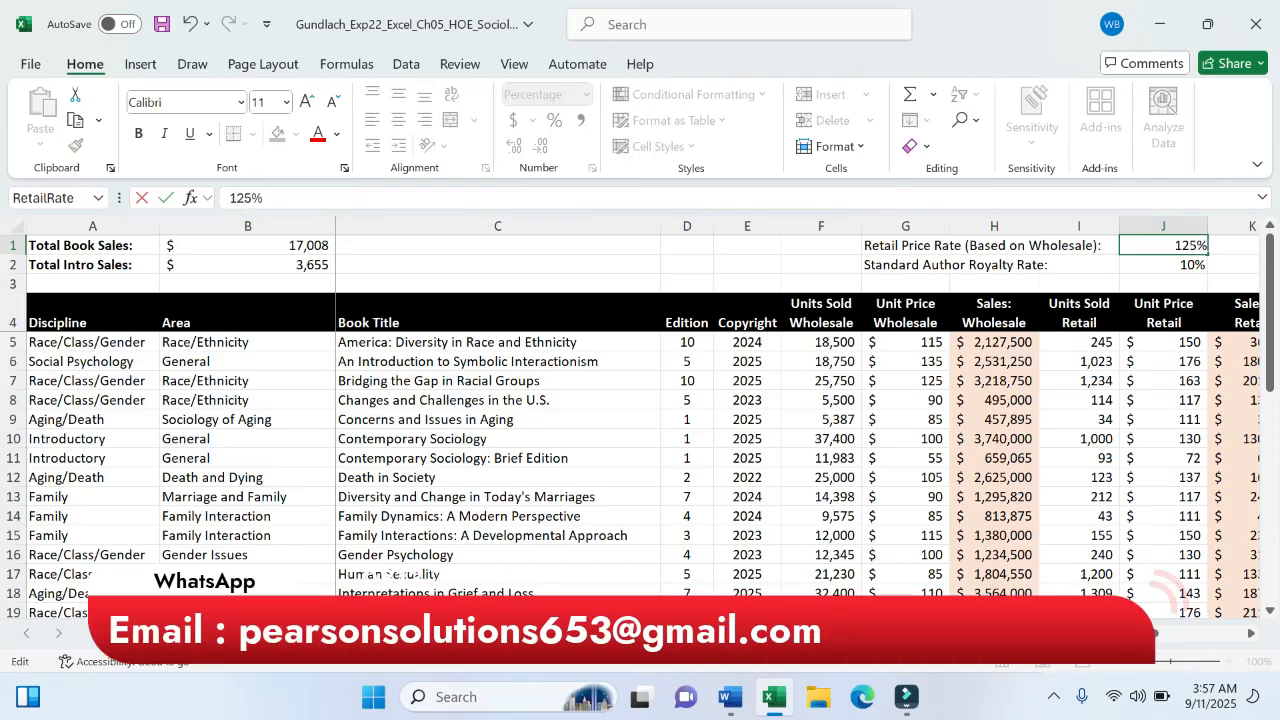
key(Return)
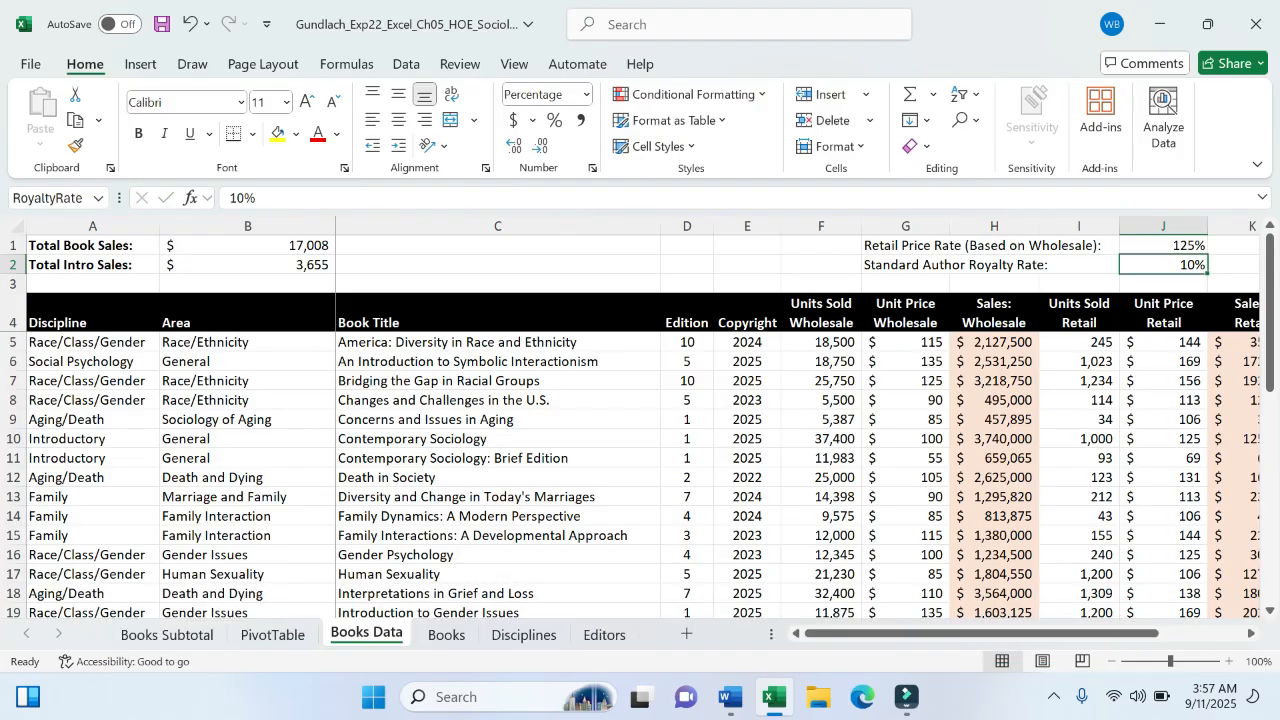
click(733, 697)
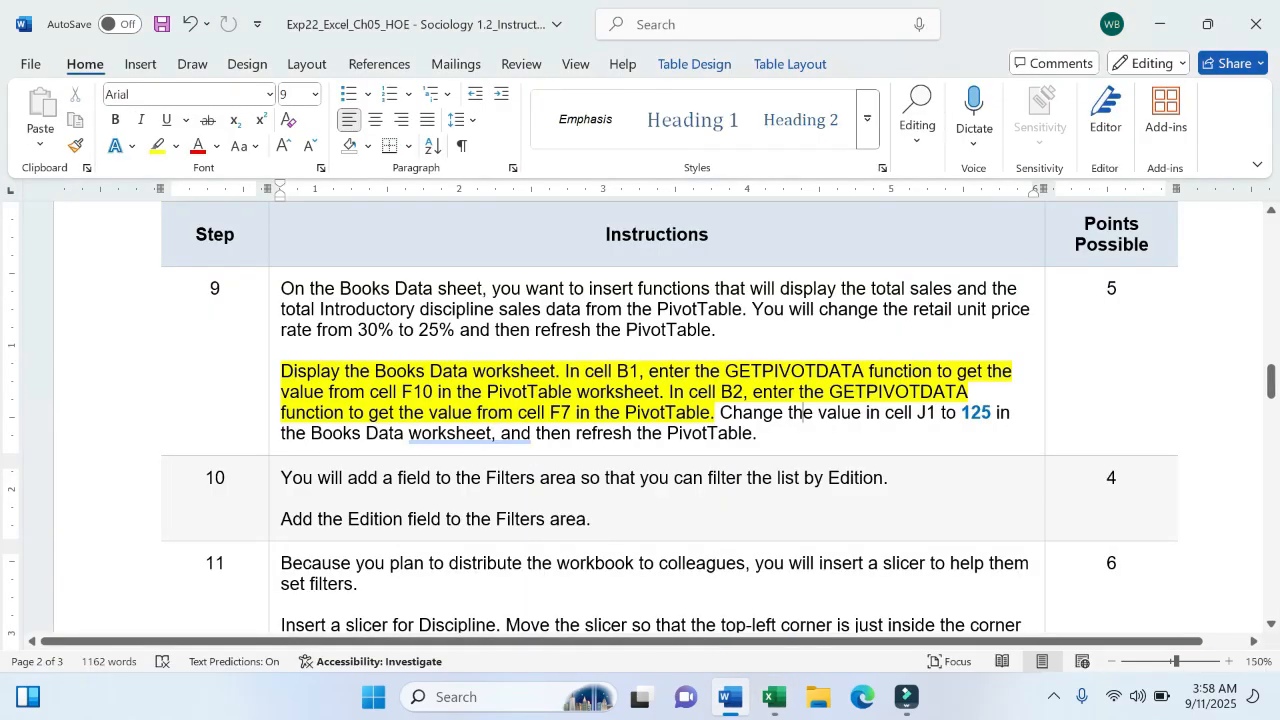
click(775, 697)
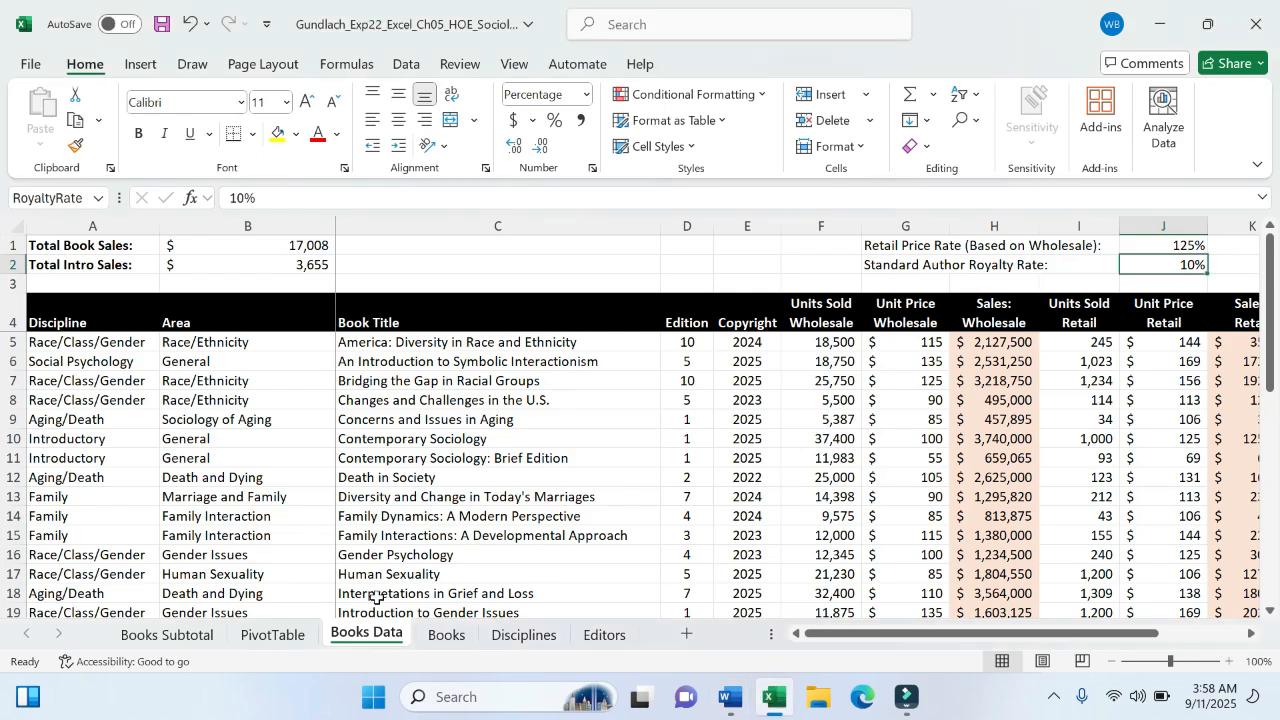
- On the PivotTable sheet, run Refresh All so the pivot reflects the 125% retail rate
click(270, 636)
click(316, 324)
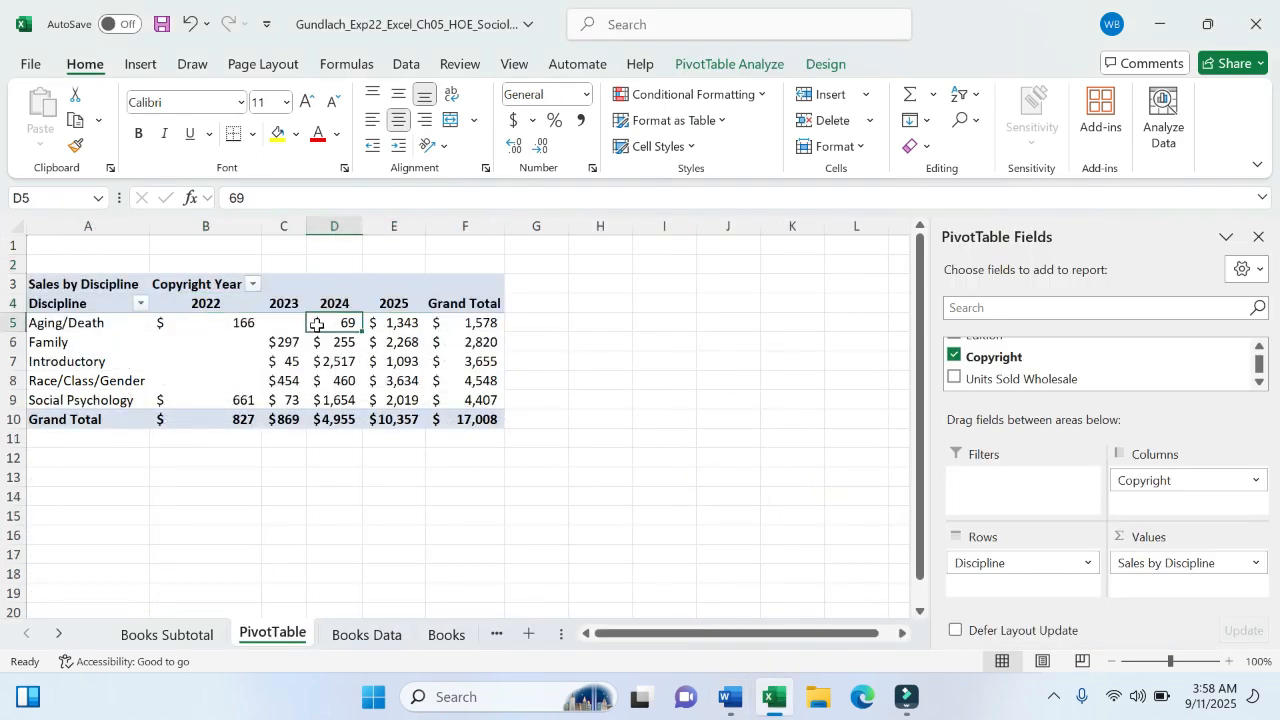
mouse_move(316, 324)
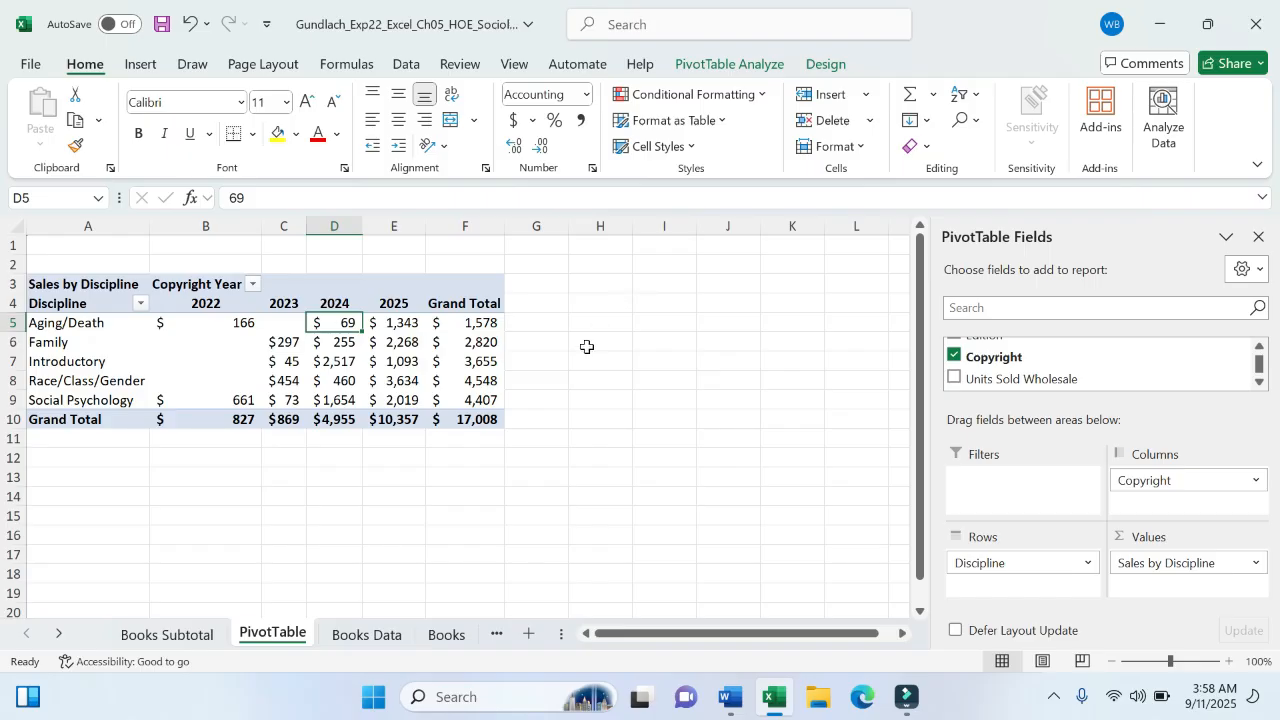
click(742, 66)
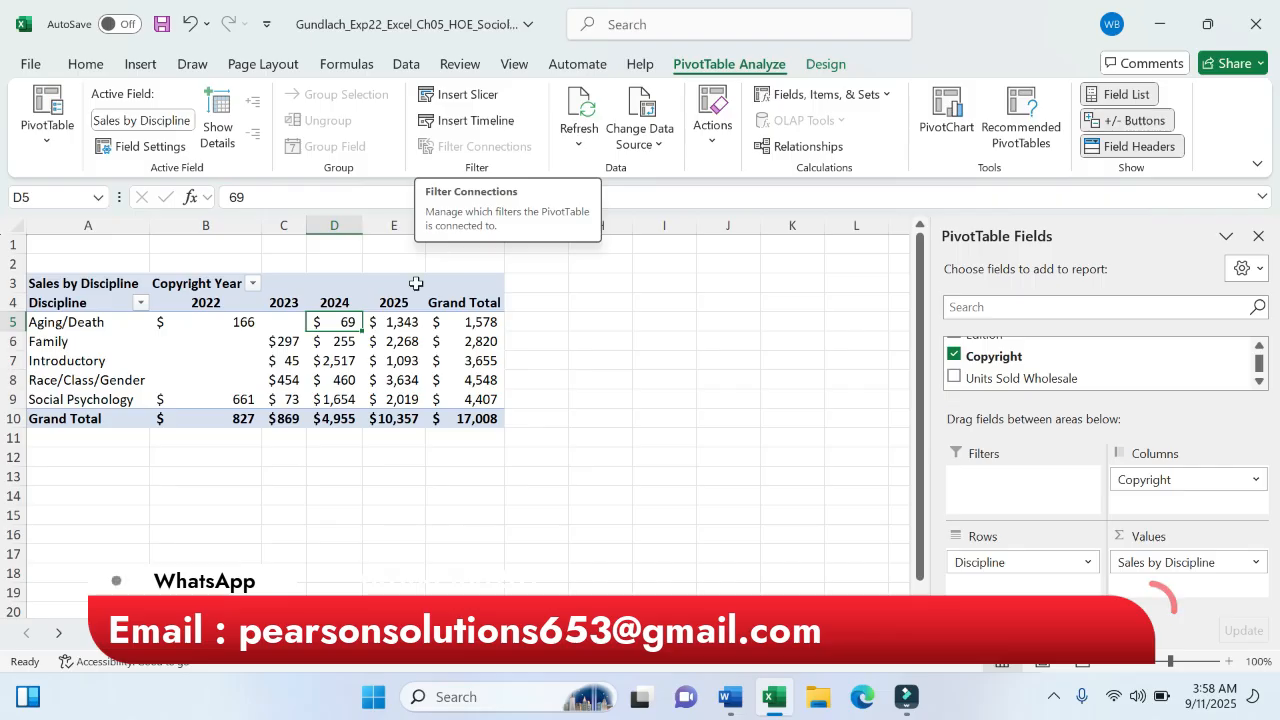
click(825, 63)
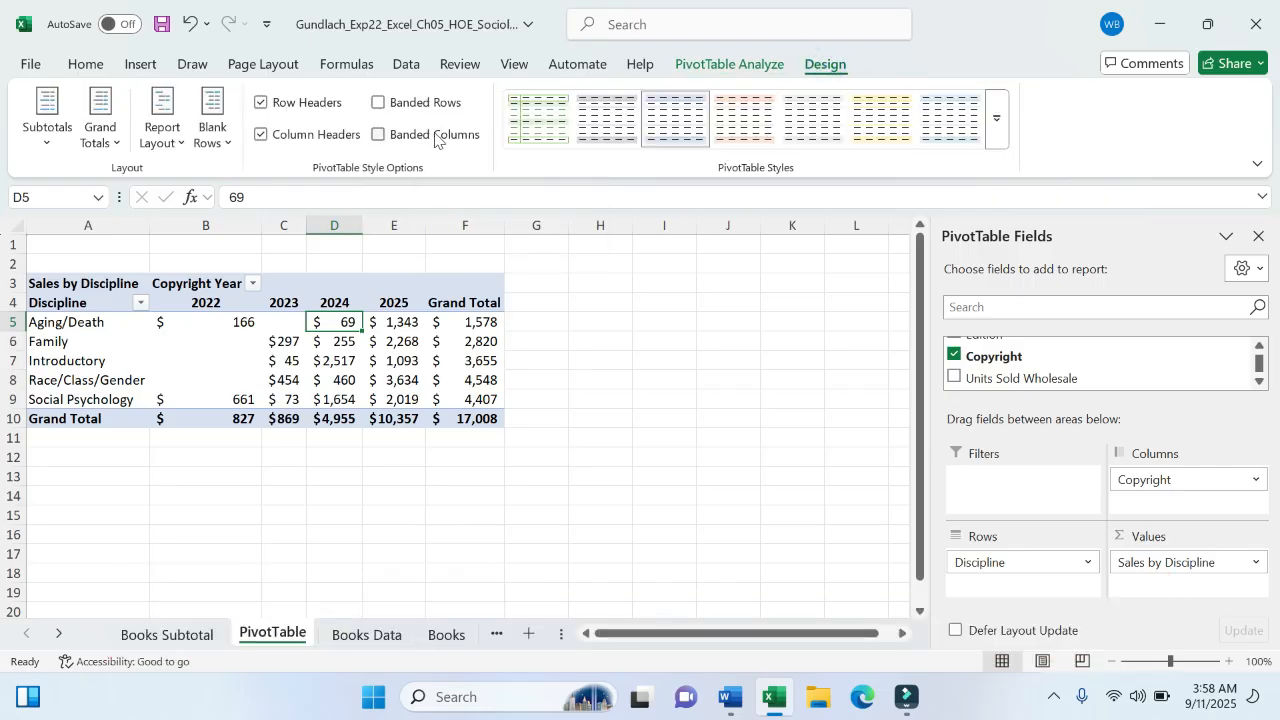
click(403, 335)
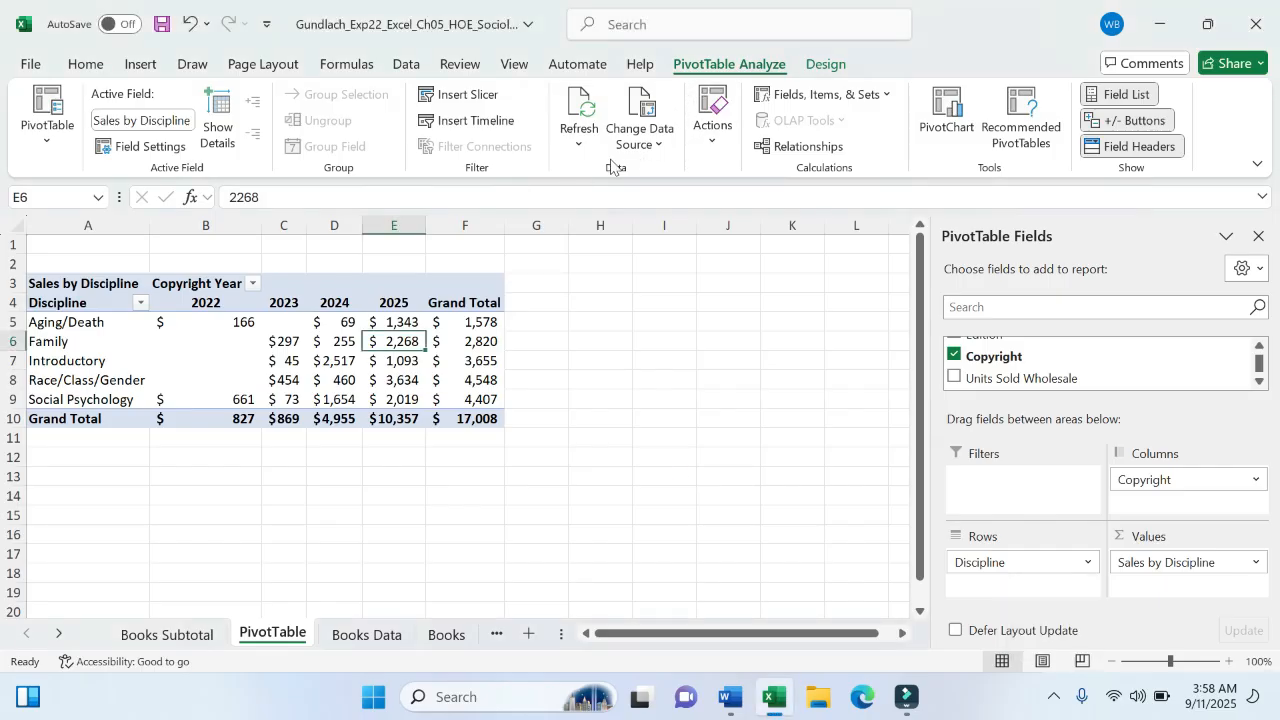
click(578, 150)
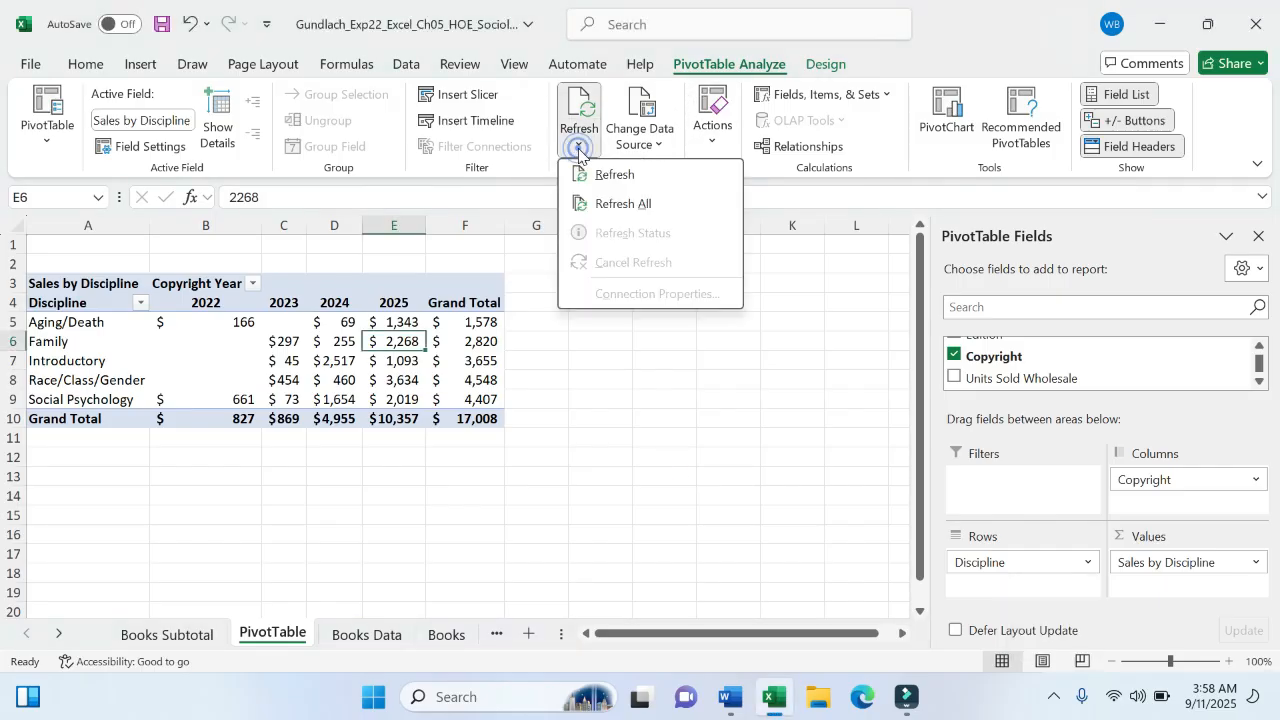
click(612, 204)
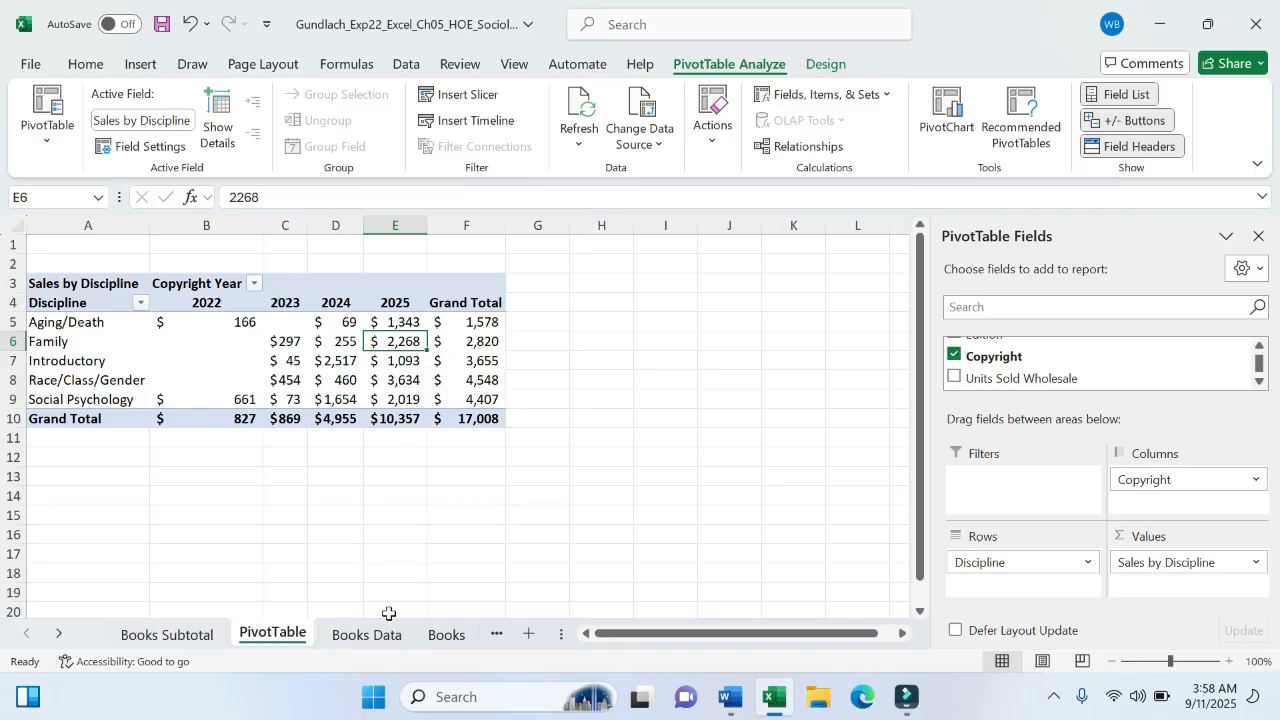
- Return to the Books Data sheet, with B1 and B2 still at $17,008 and $3,655
click(378, 634)
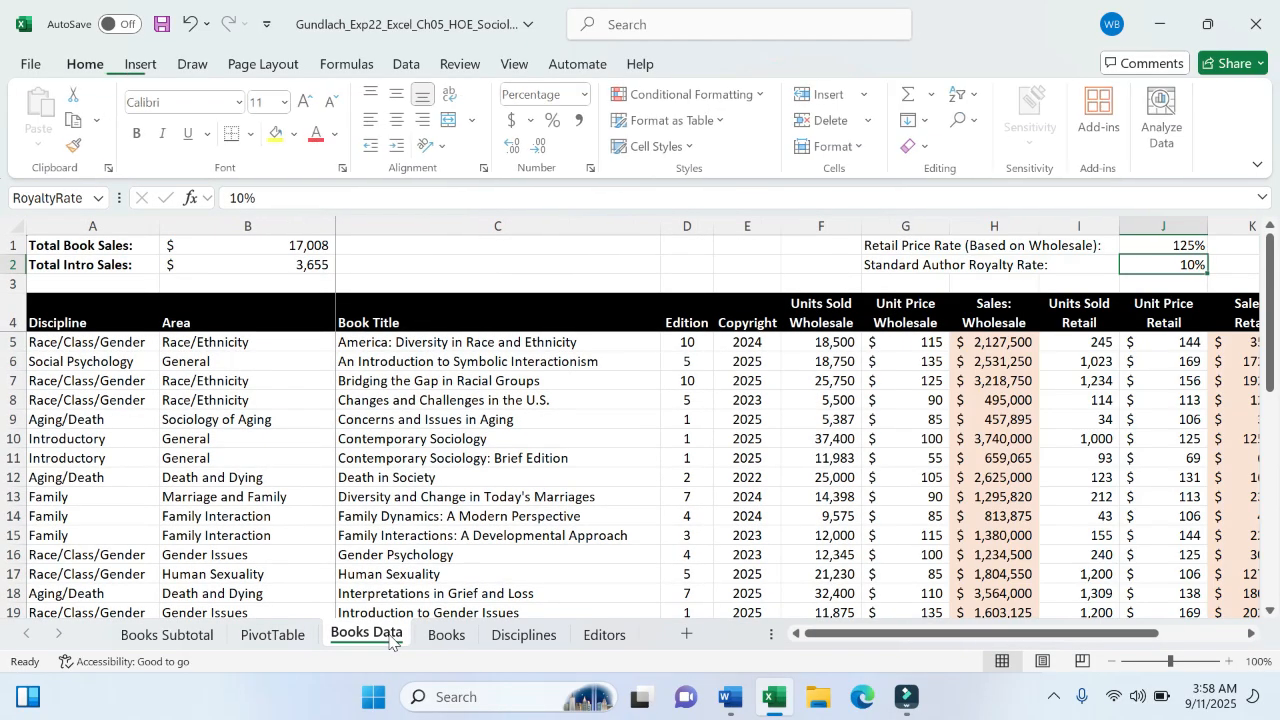
click(268, 636)
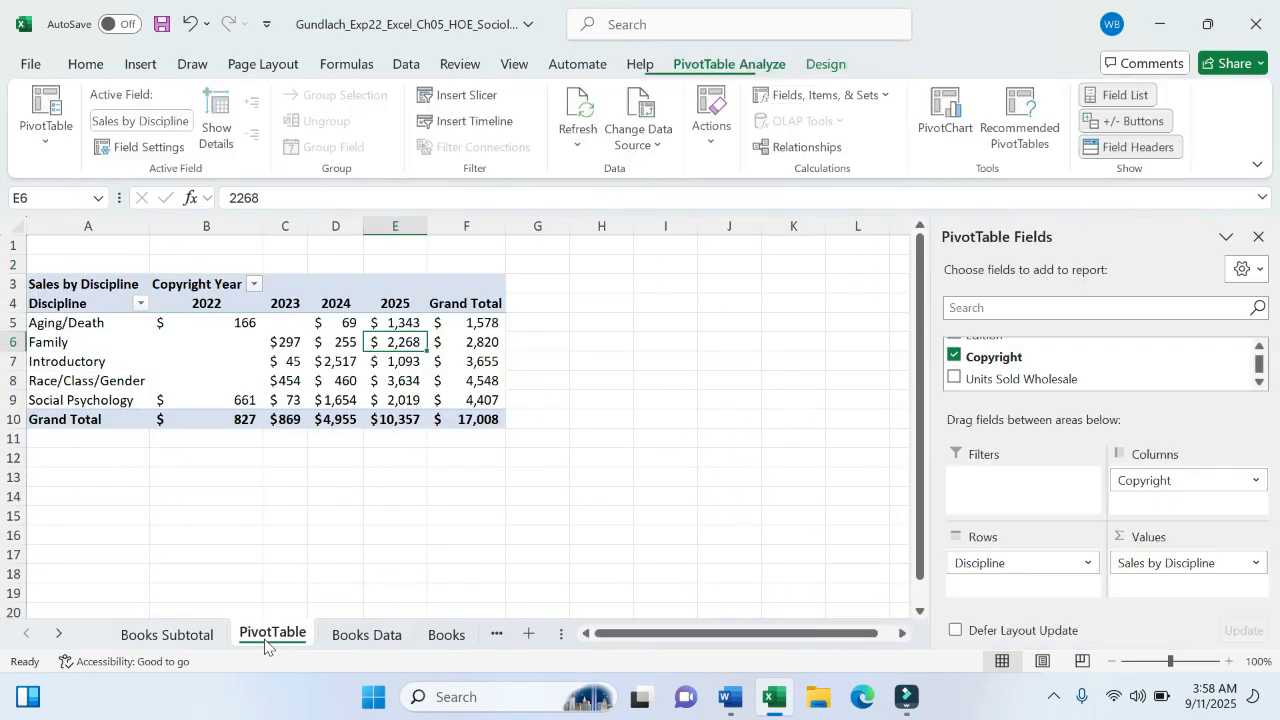
click(398, 635)
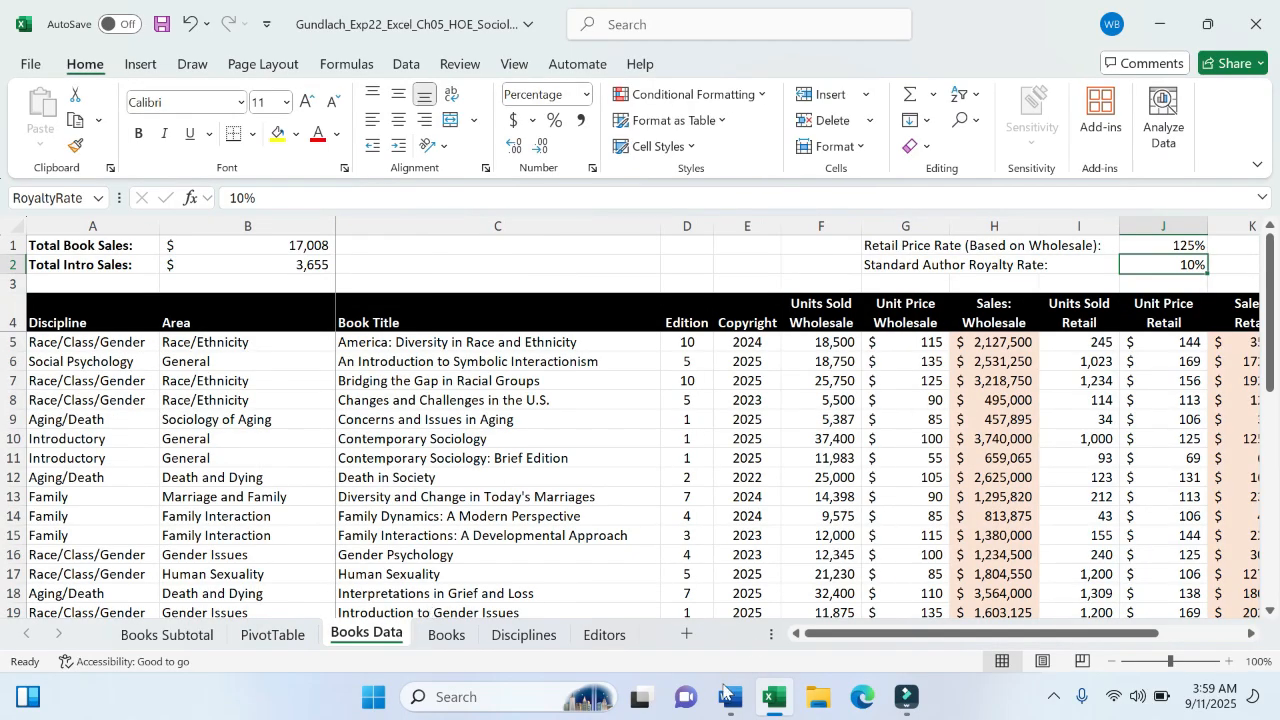
- In Word, highlight the instructions from the title through step 9 in yellow
click(726, 697)
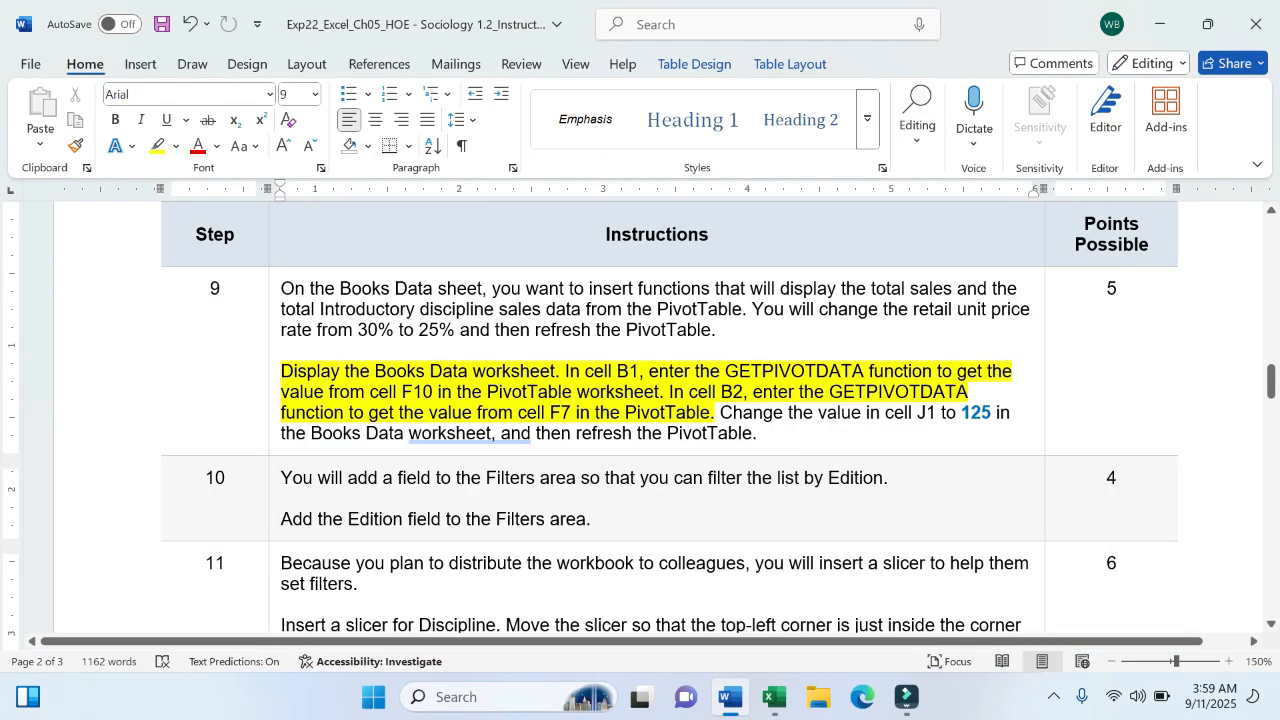
drag(757, 433, 1254, 289)
drag(284, 289, 370, 335)
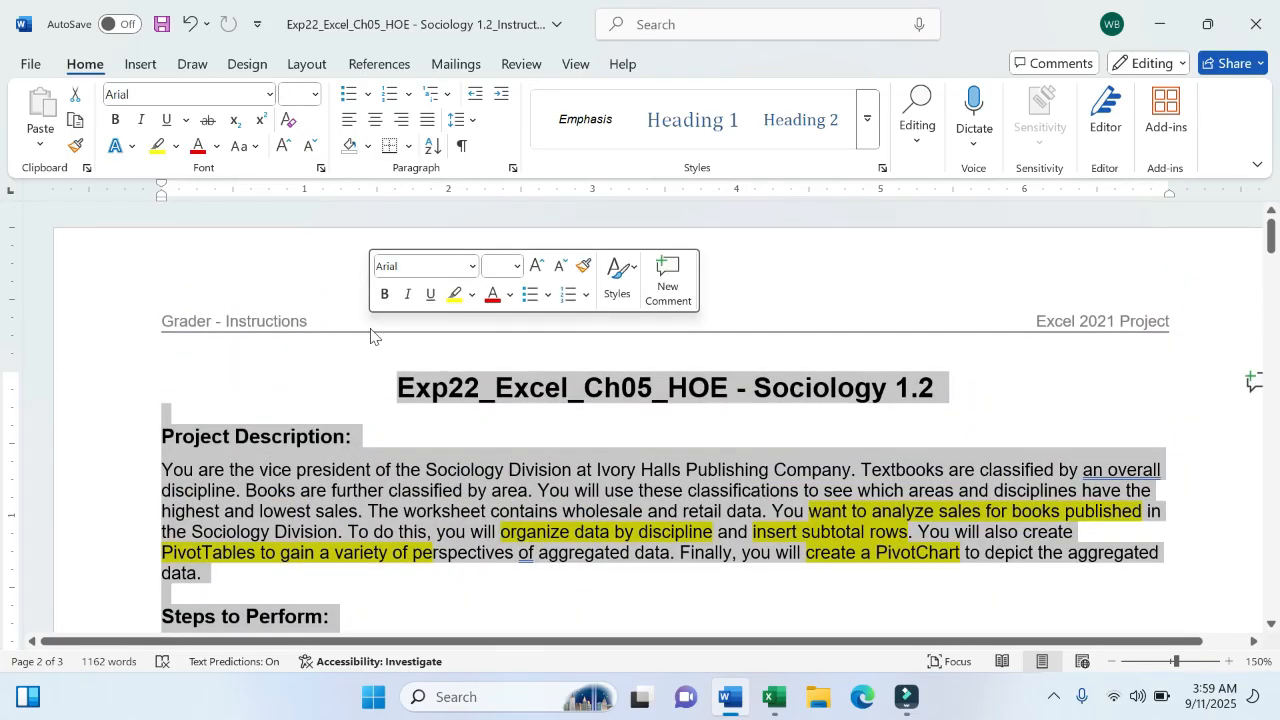
click(455, 294)
- Look over the highlighted instructions, then go back to the book list on Excel's Books Data sheet
scroll(669, 417, down, 15)
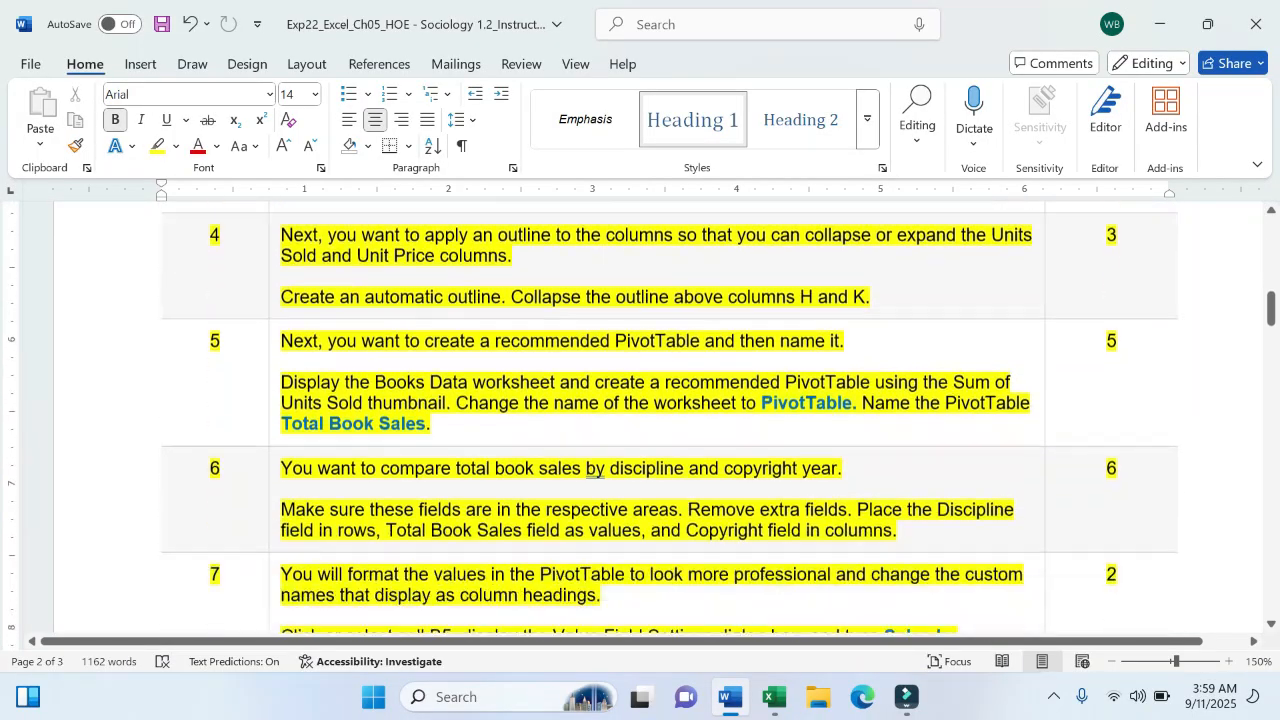
scroll(669, 417, down, 5)
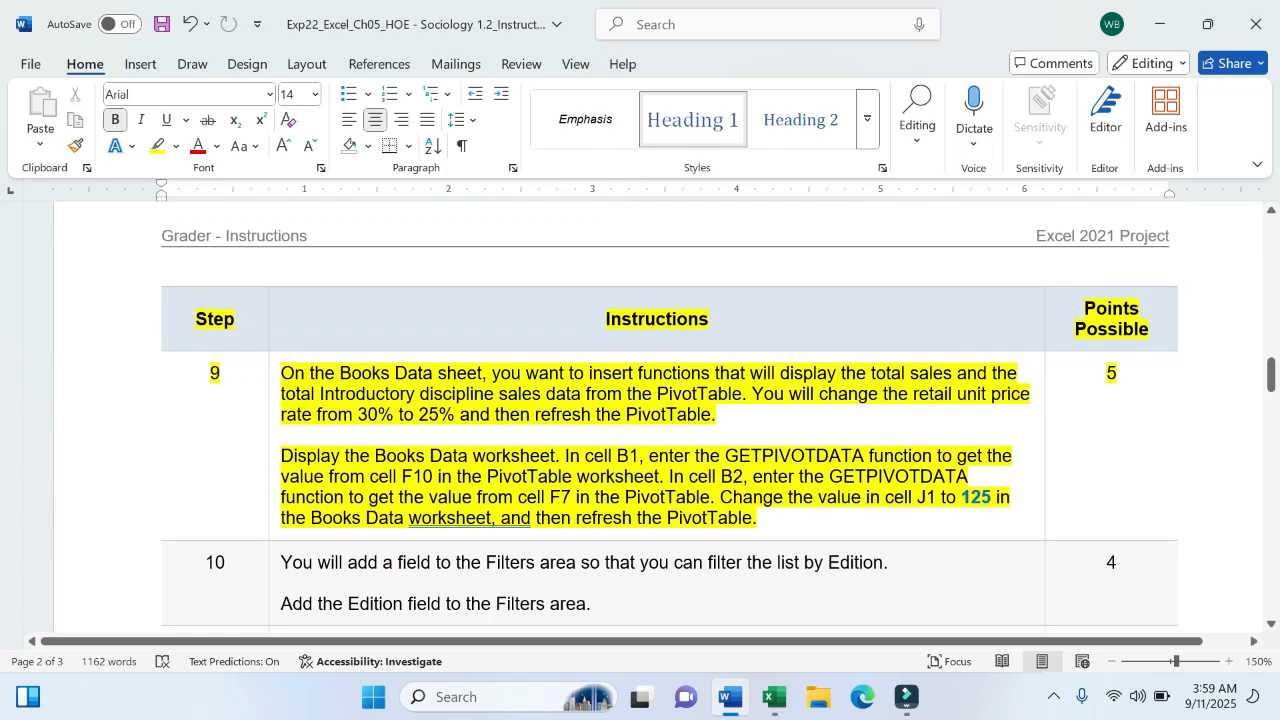
scroll(669, 417, up, 3)
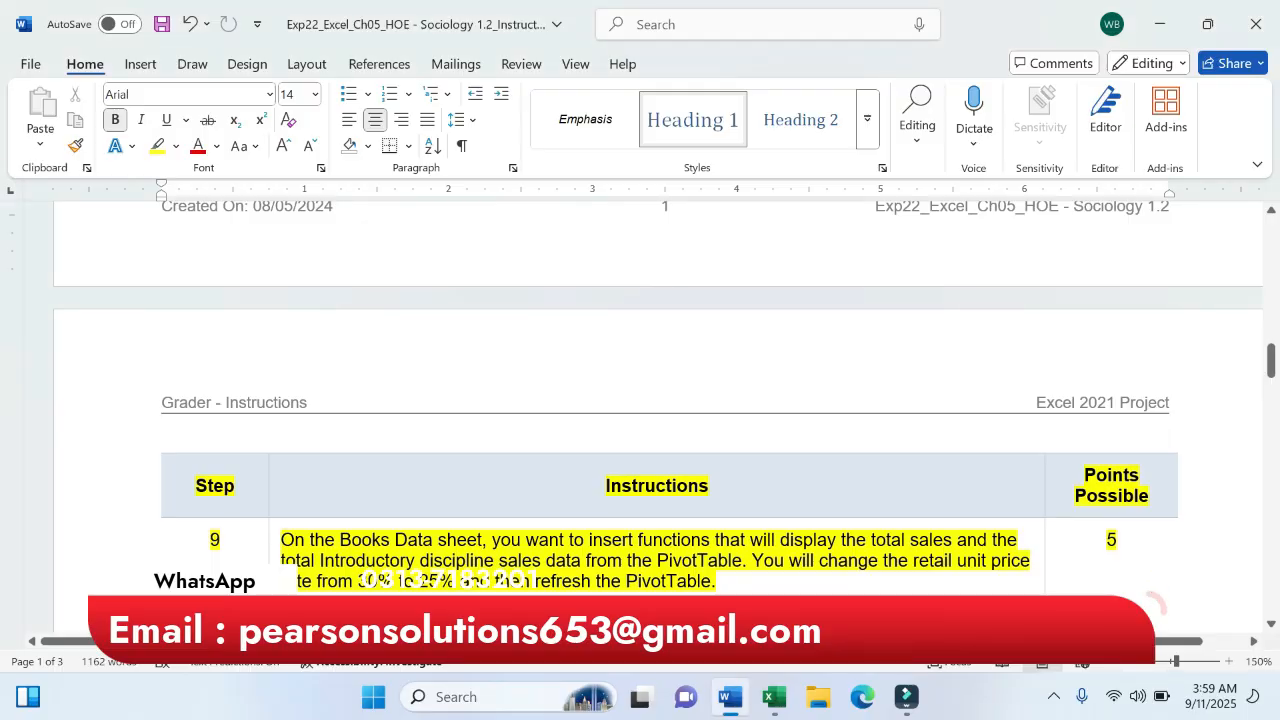
scroll(765, 588, up, 15)
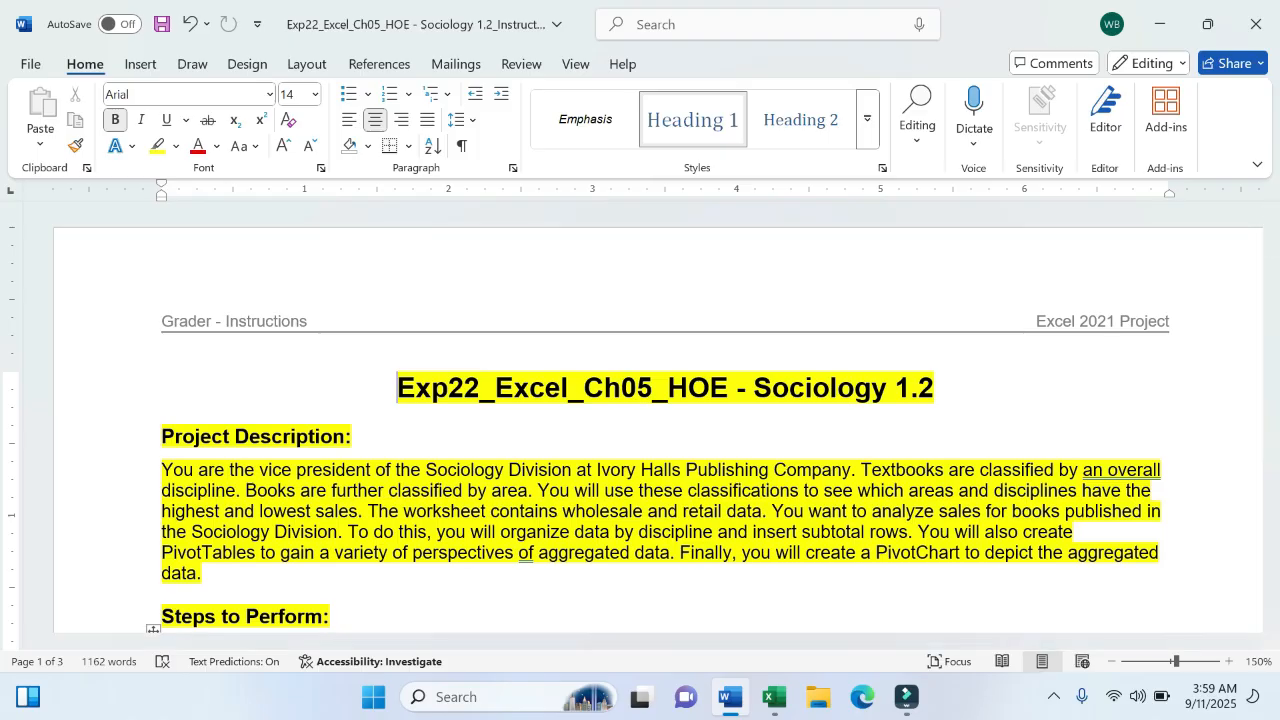
click(773, 697)
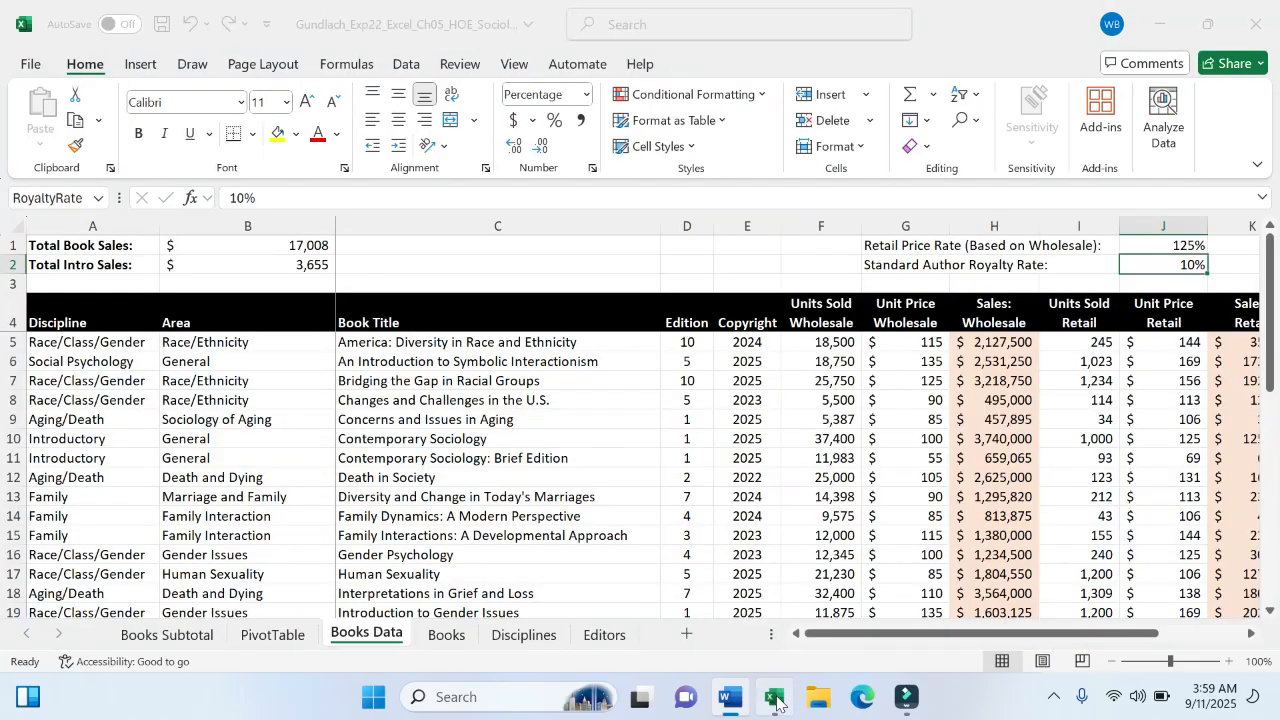
click(564, 478)
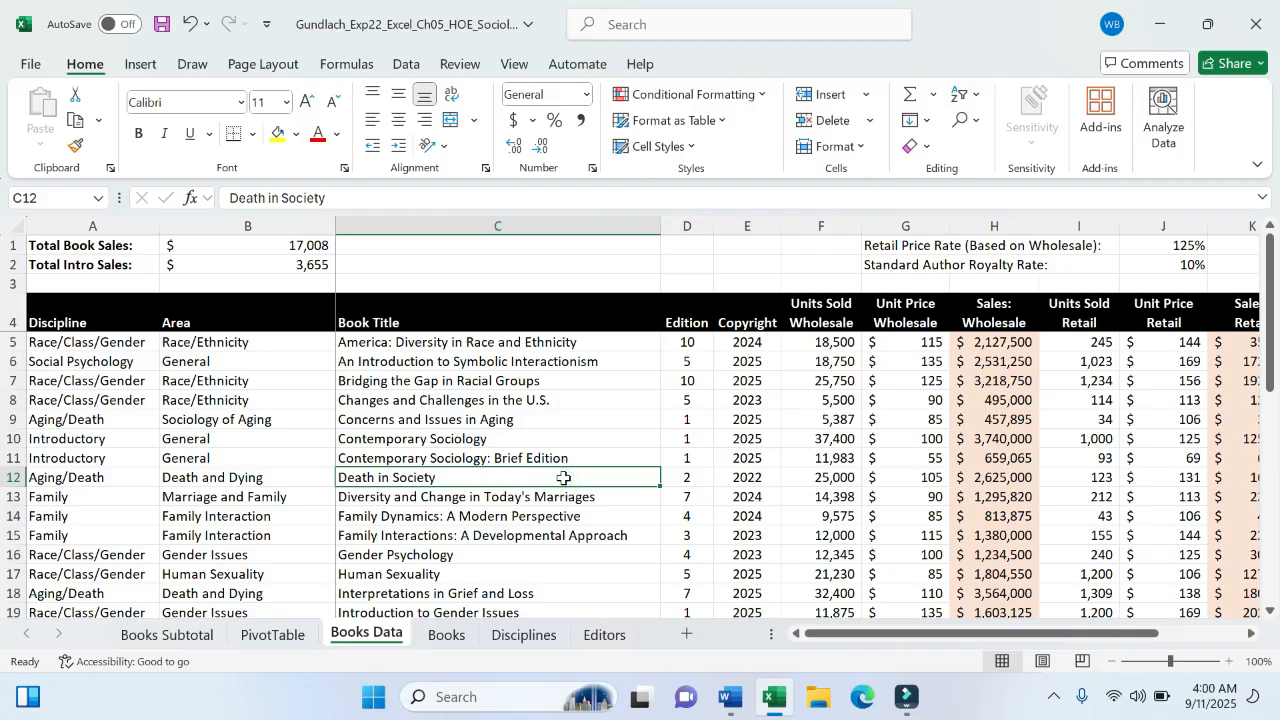